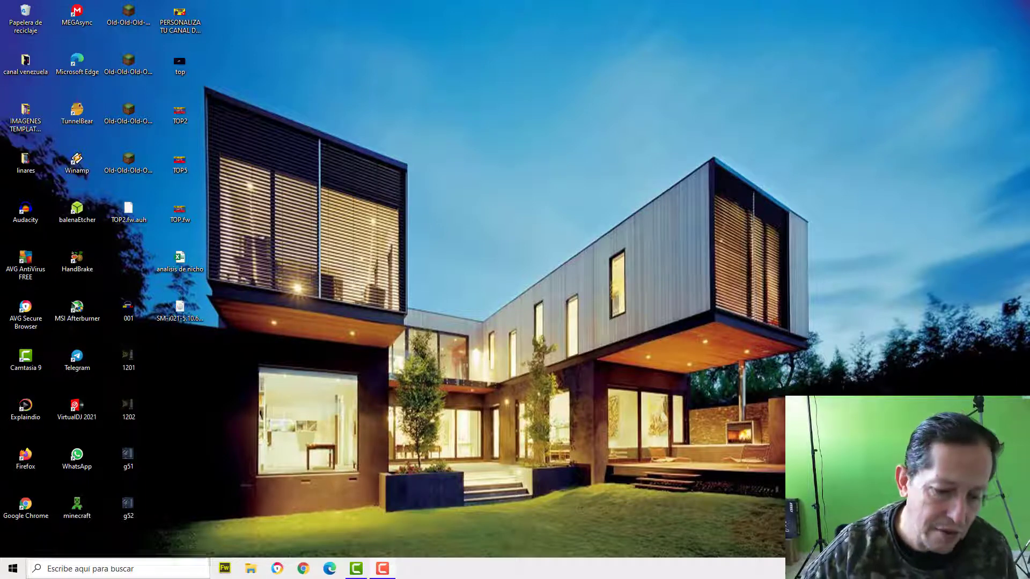
- Open AVG Secure Browser and load youtube.com
click(279, 569)
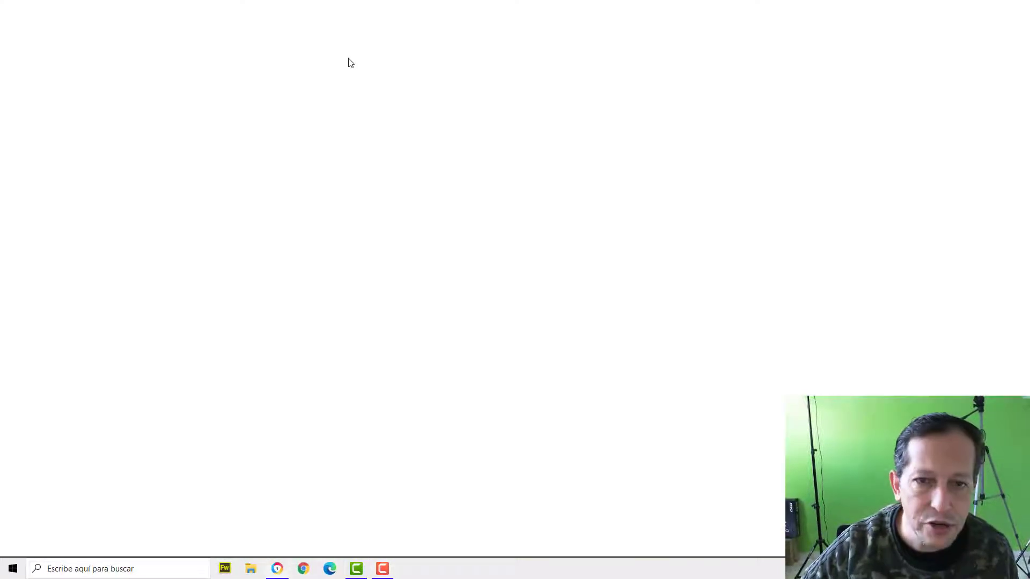
click(388, 28)
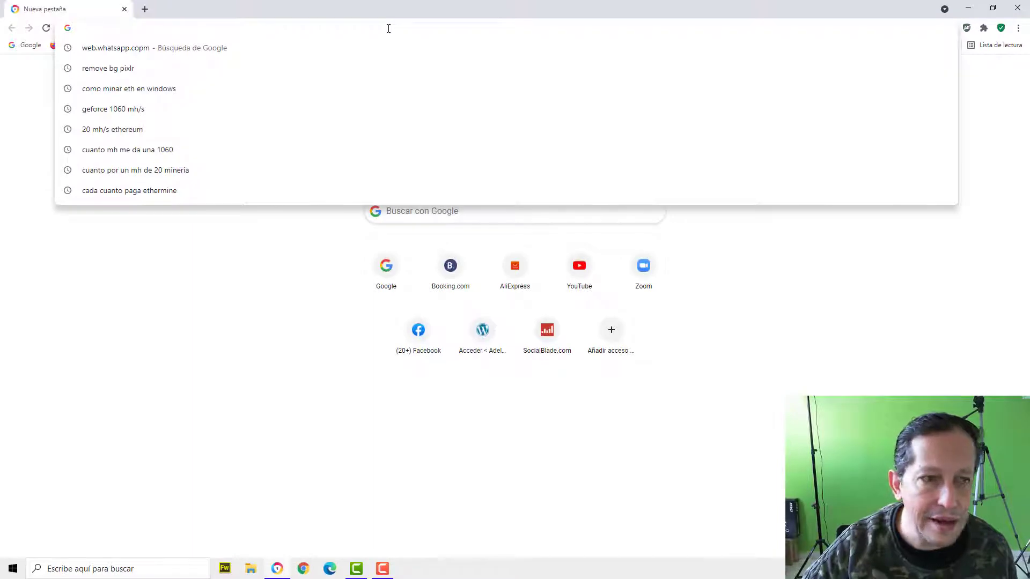
text(youtube.com)
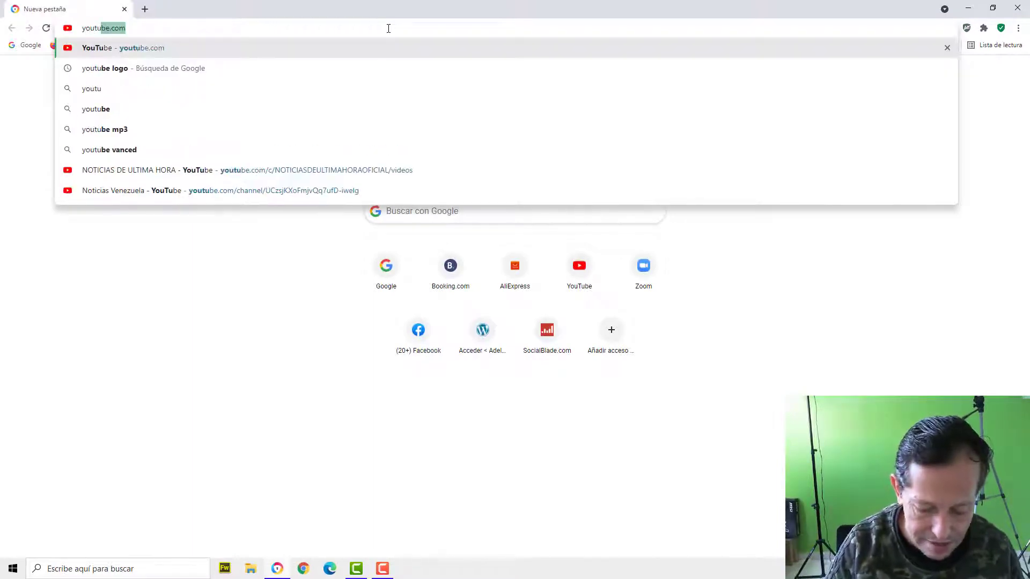
key(Return)
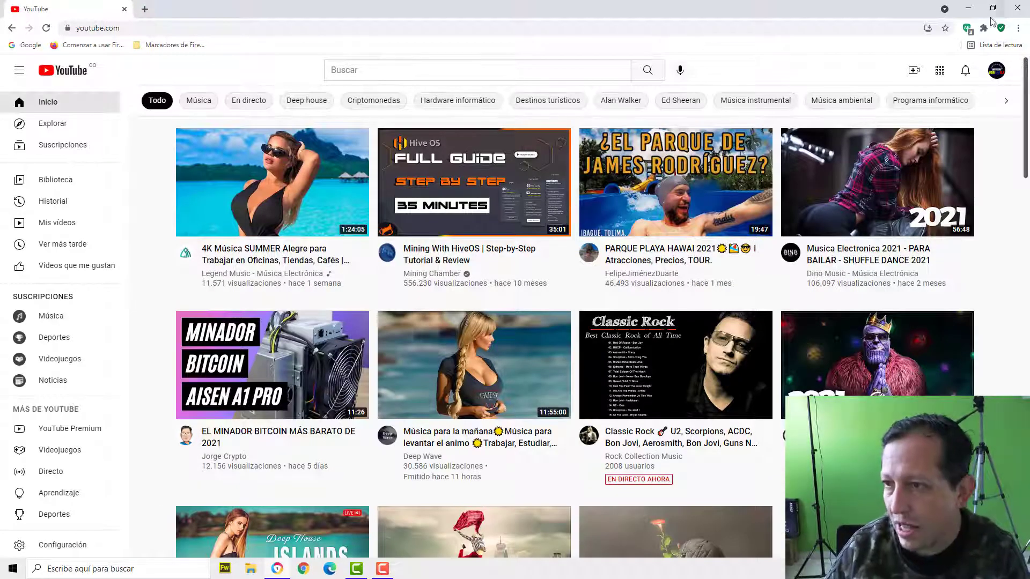
- Open the signed-in account's own YouTube channel page and highlight the channel name
click(996, 72)
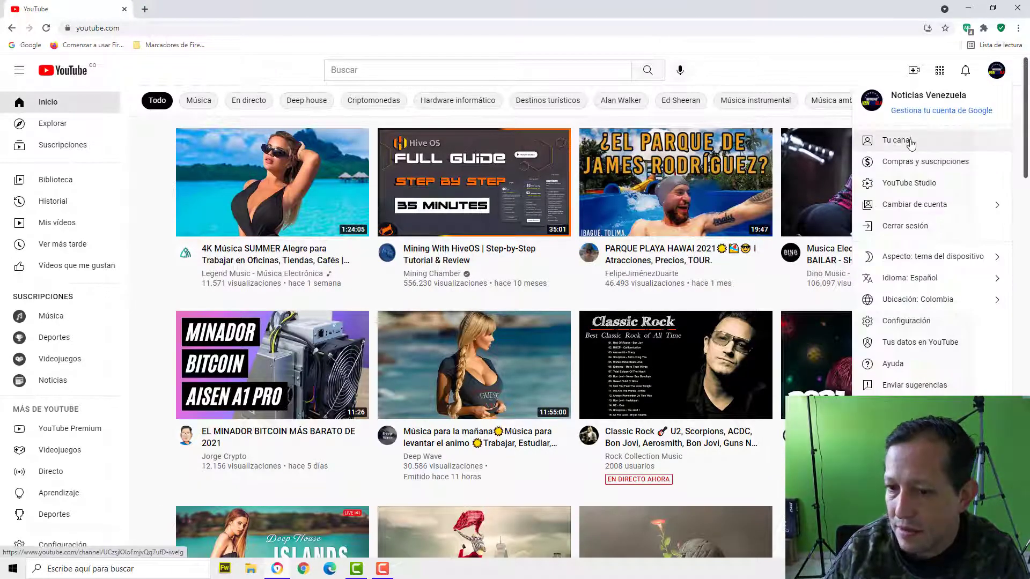
click(910, 140)
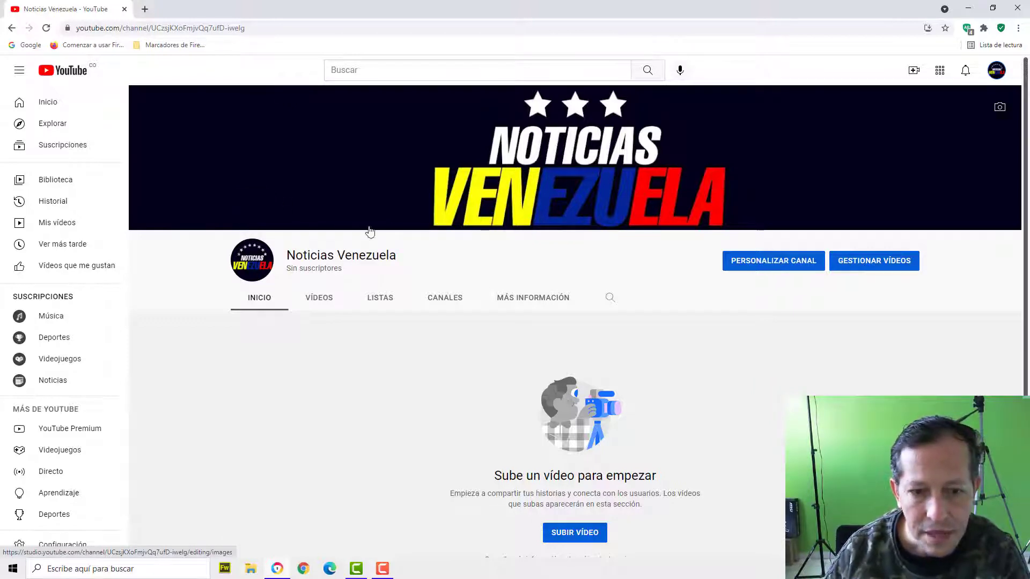
drag(289, 256, 397, 260)
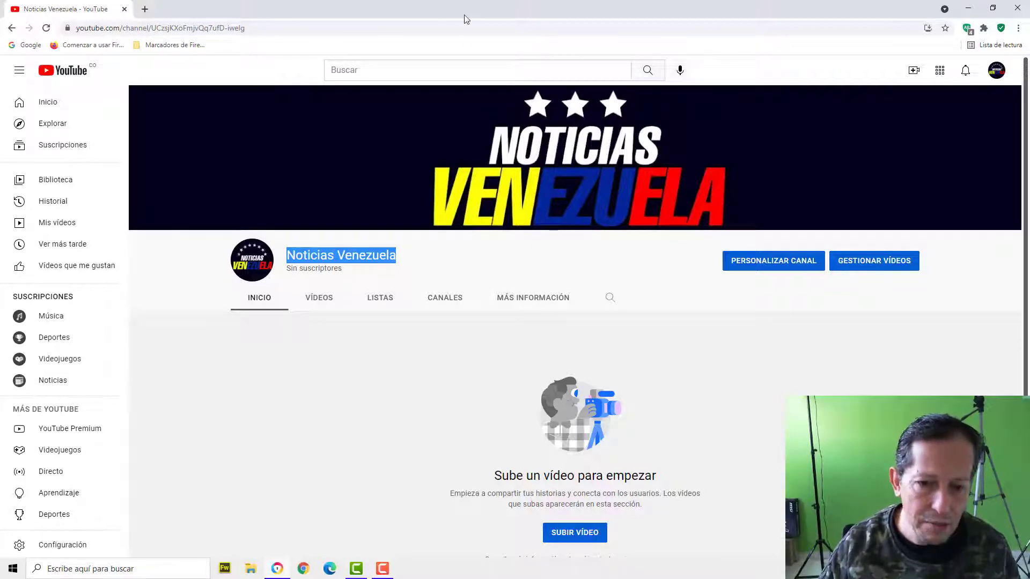
- Search Google for "google trends" in a new browser tab
click(145, 8)
click(227, 30)
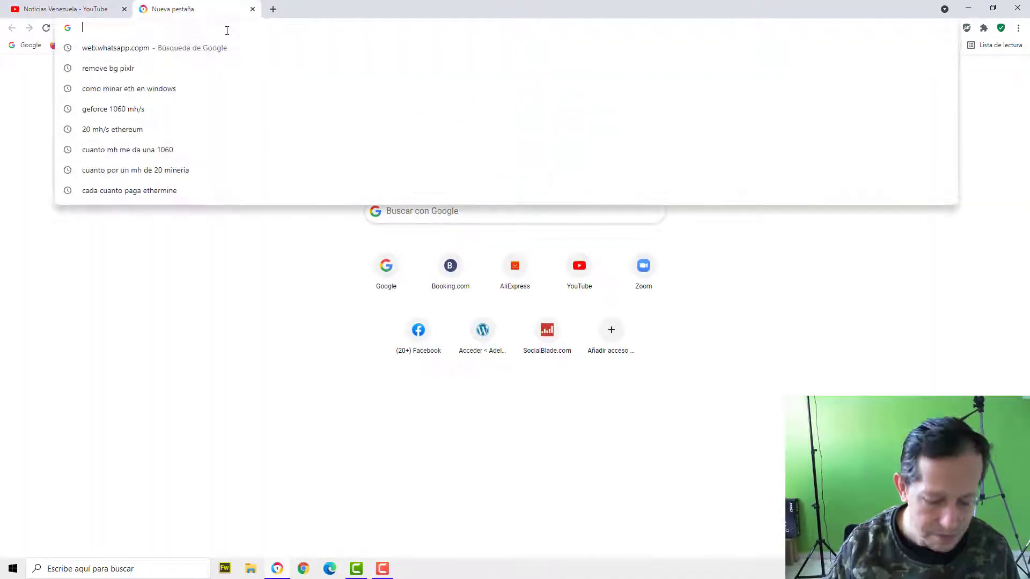
text(goo)
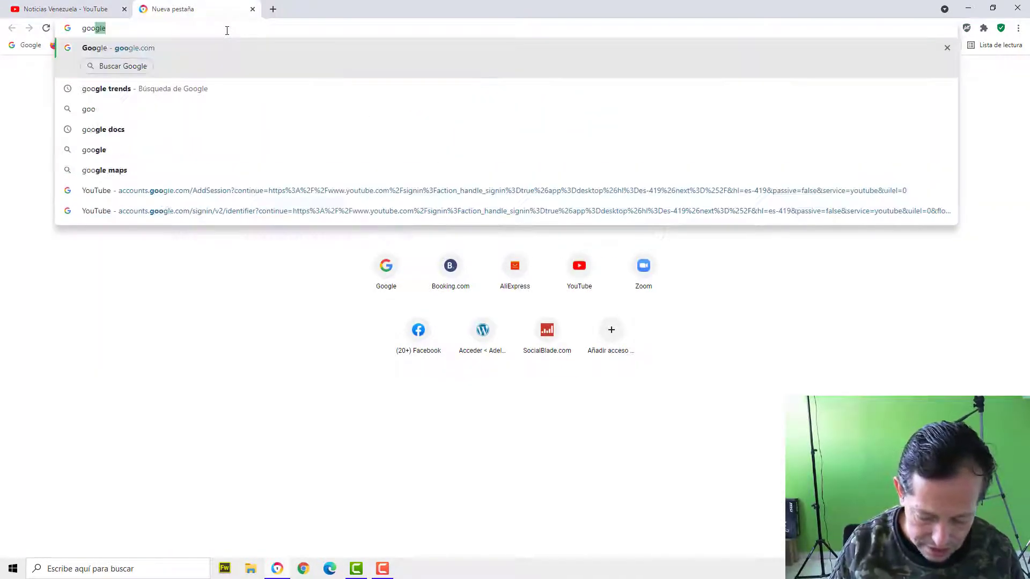
text(gle trends)
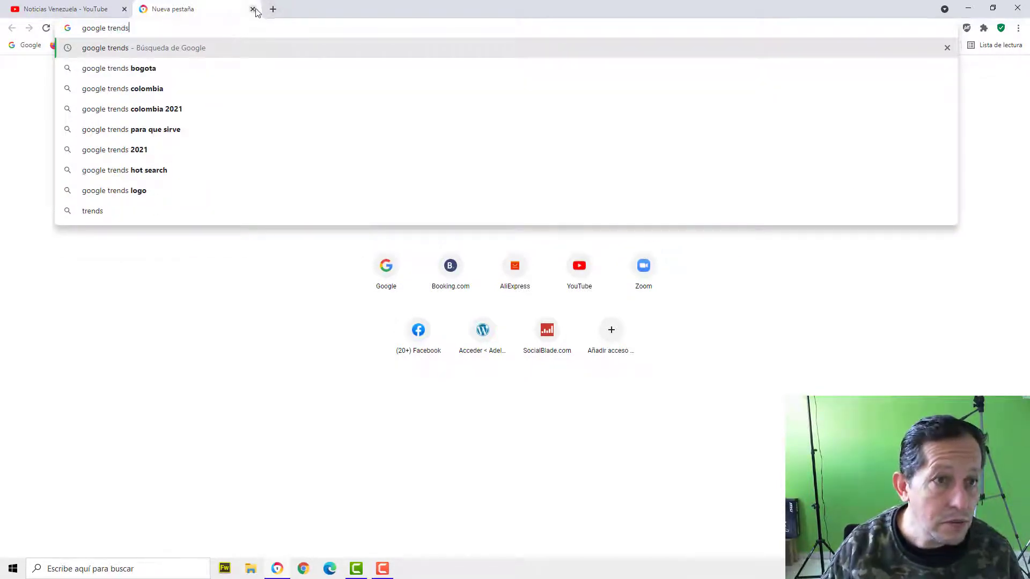
key(Return)
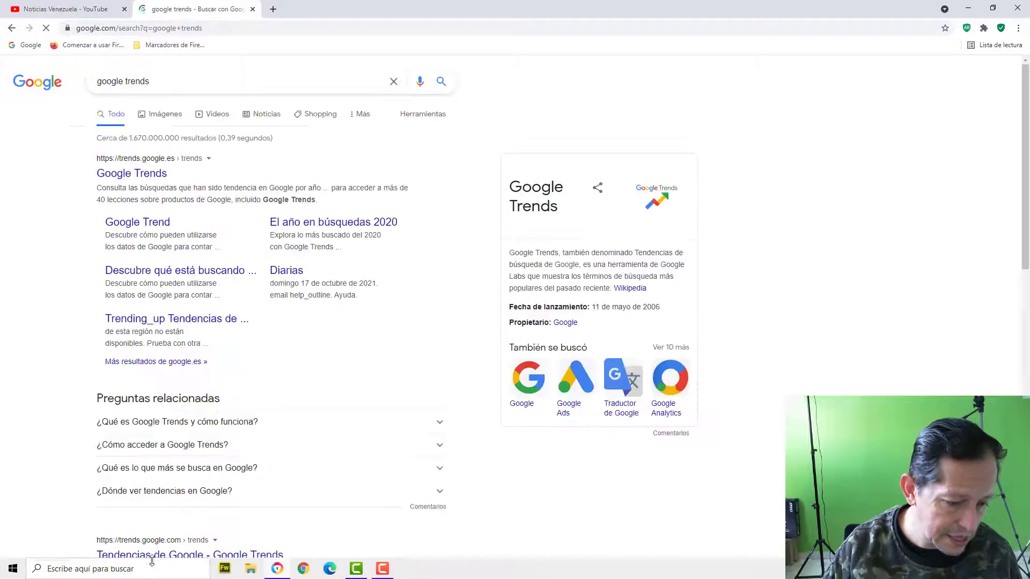
- Find and launch Excel, and create a blank workbook
click(153, 564)
text(excel)
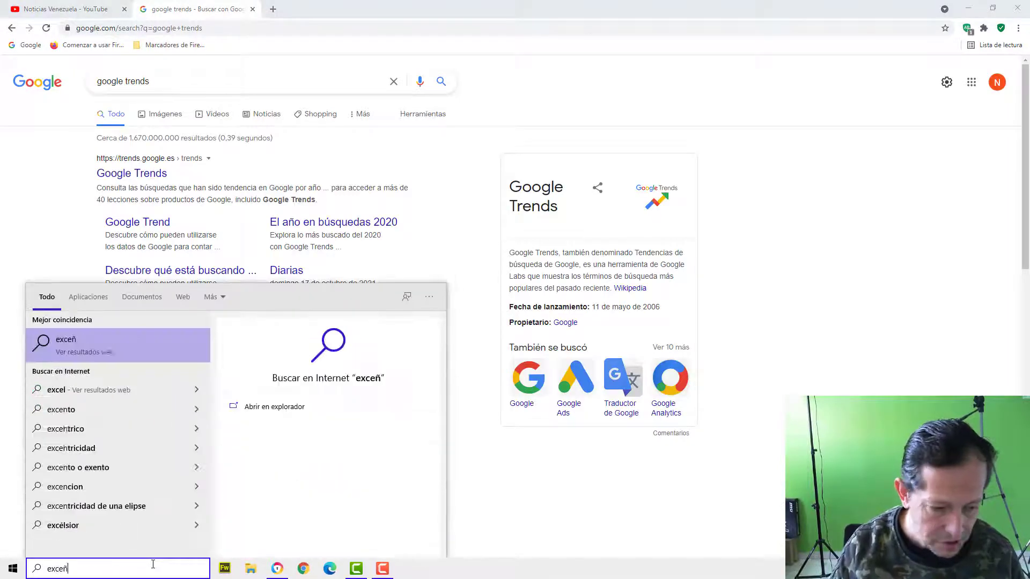
key(Escape)
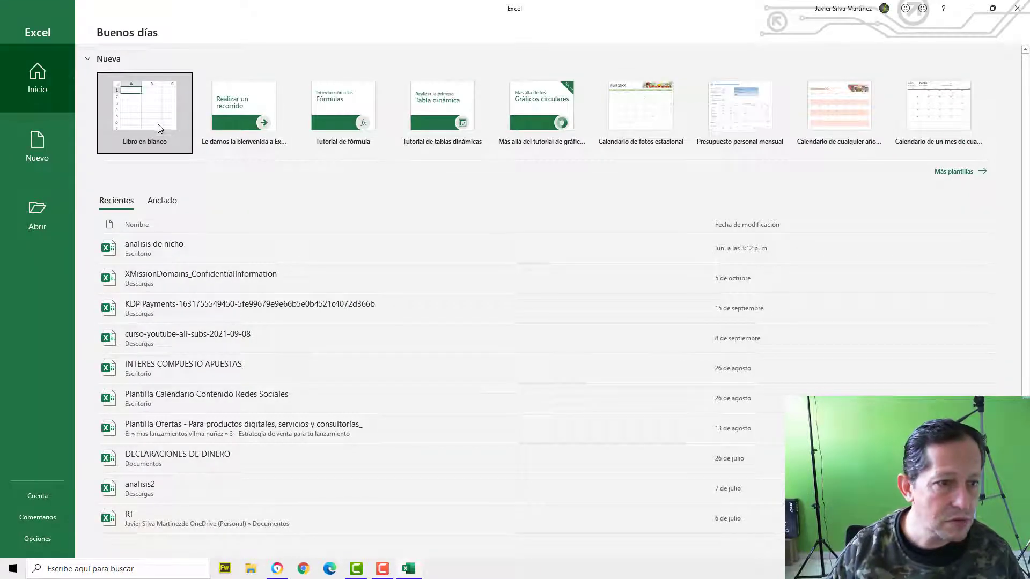
click(158, 128)
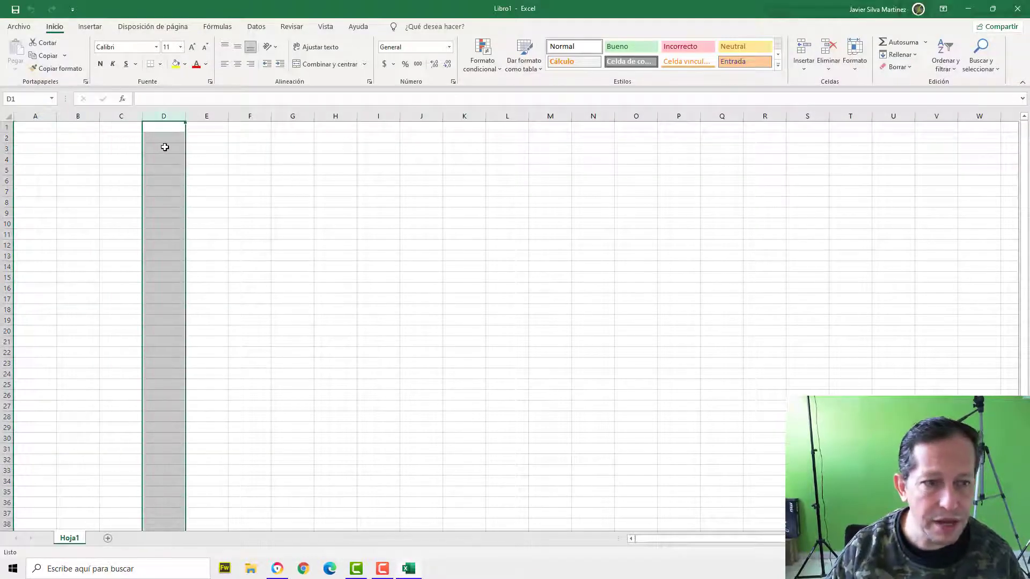
- Enter the header PALABRA CLAVE in cell A1 and widen column A beyond the text
click(50, 131)
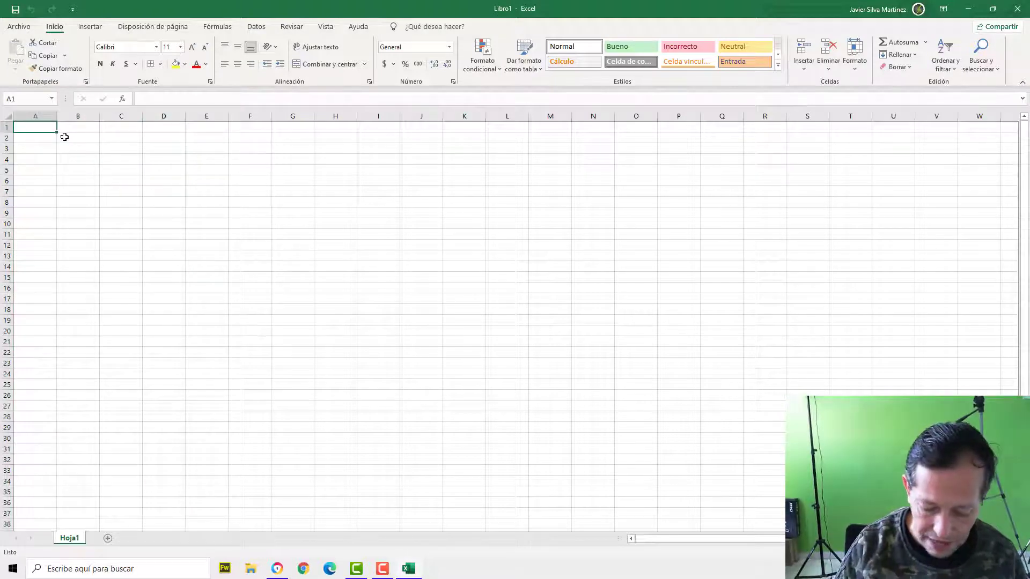
text(palabra)
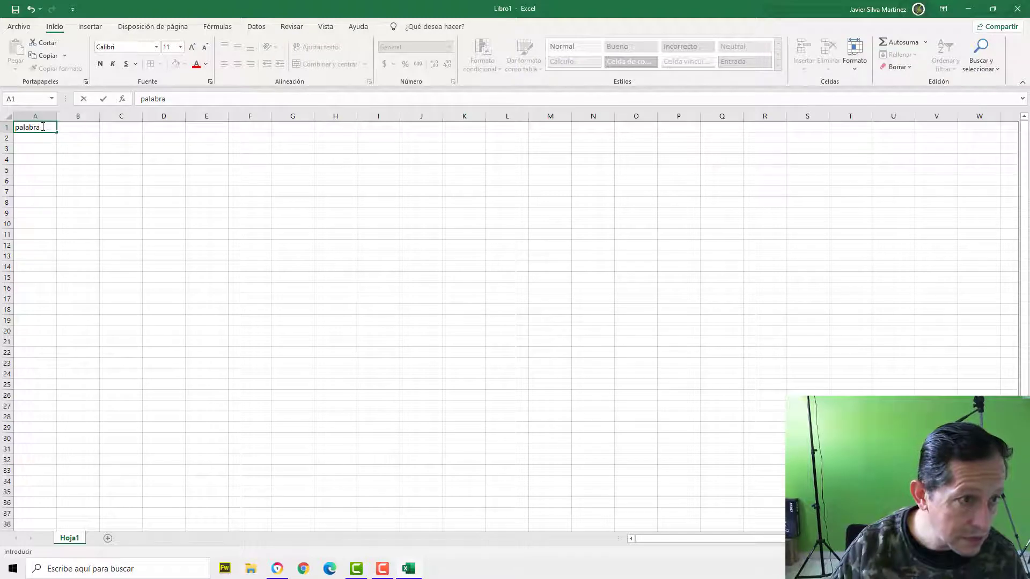
double_click(43, 127)
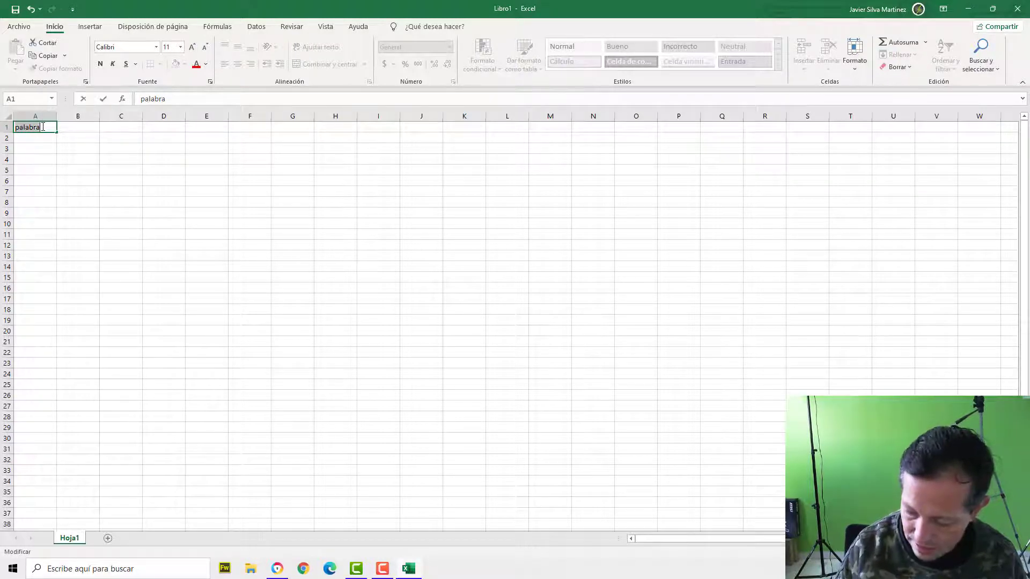
text(PA)
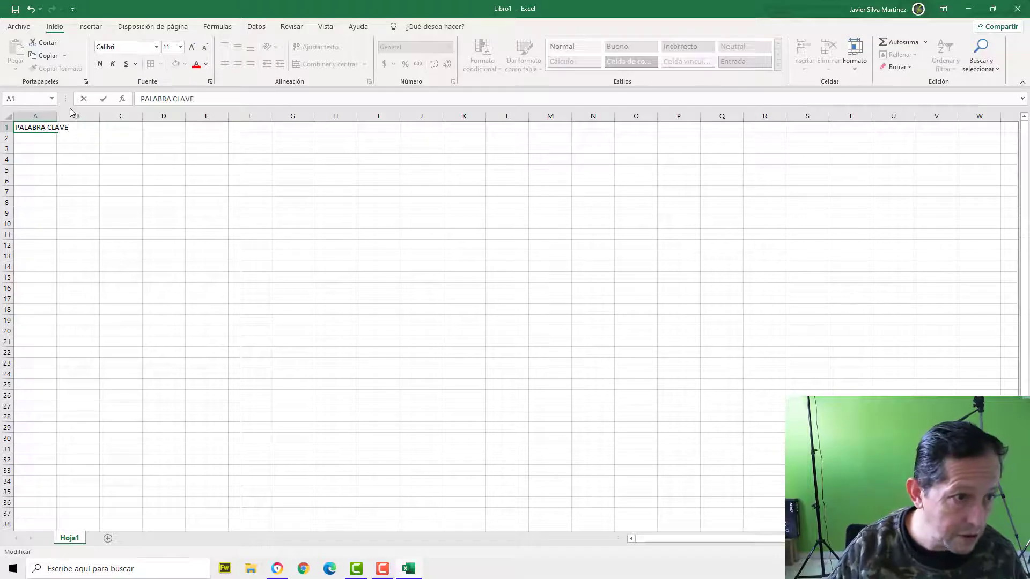
text(LABRA CLAVE)
click(72, 113)
drag(56, 116, 122, 116)
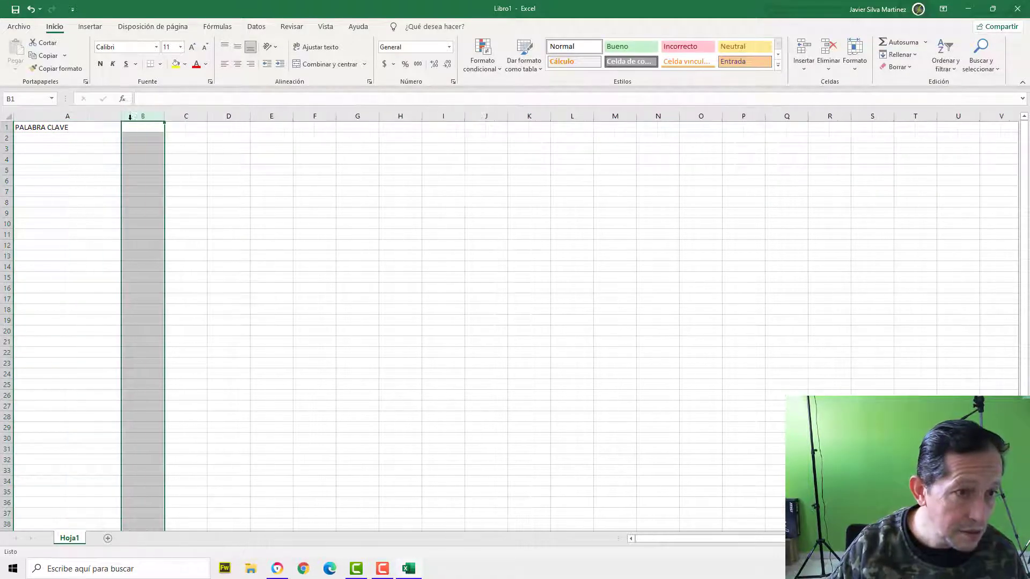
- Enter the header VISITAS AL MES in cell B1 and widen column B to fit it
click(151, 127)
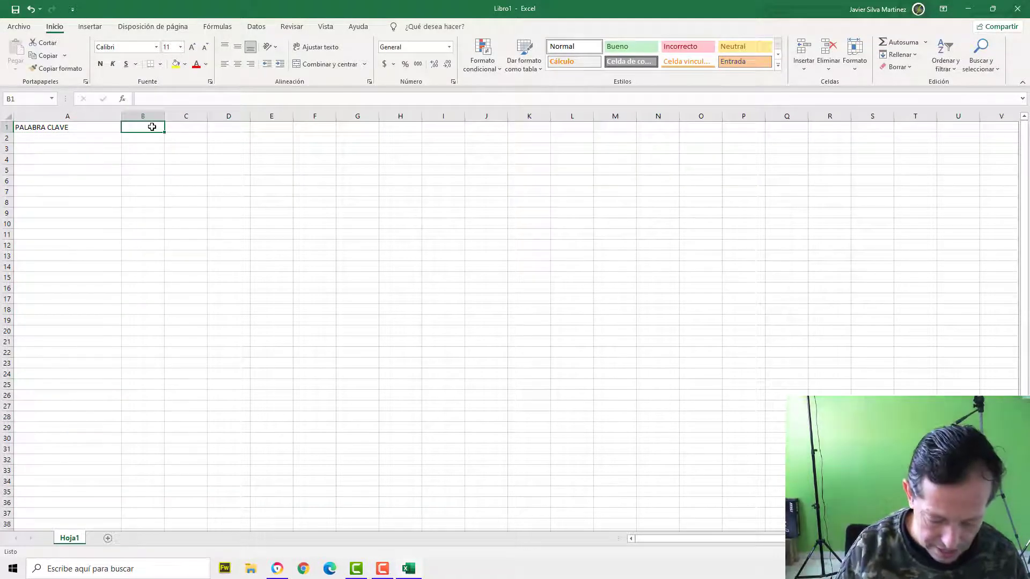
text(VISITAS AL MES)
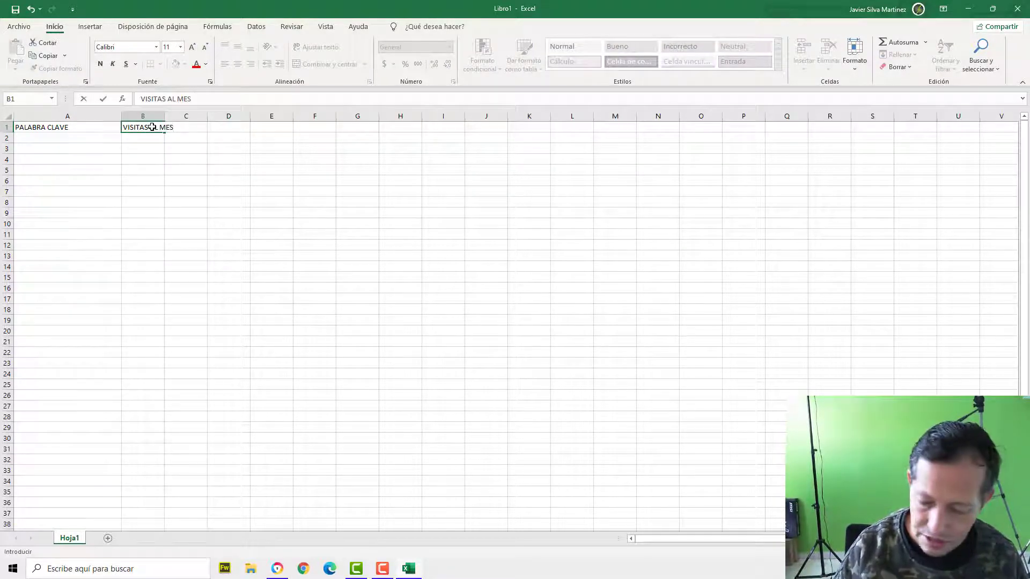
click(167, 116)
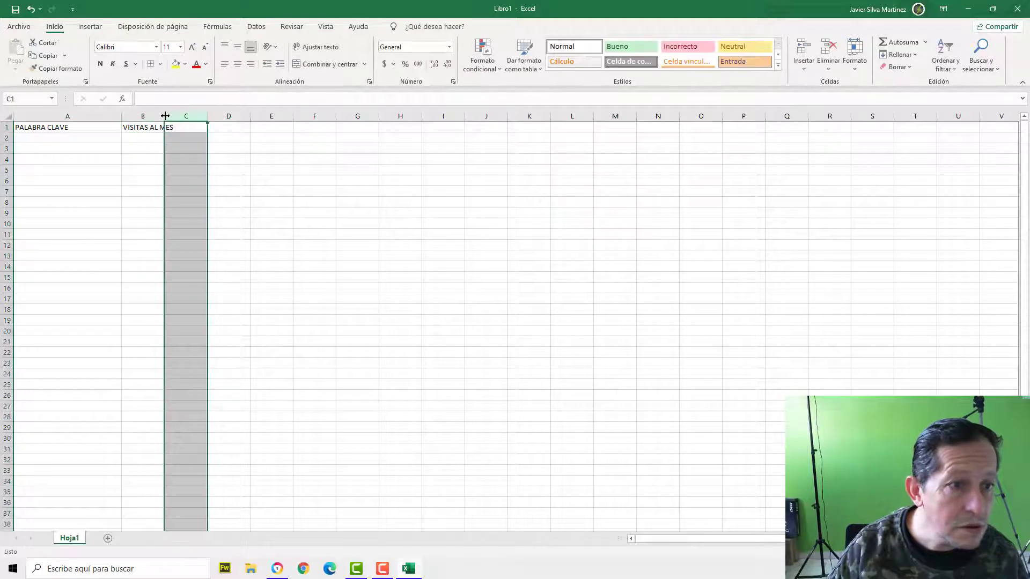
drag(165, 116, 185, 116)
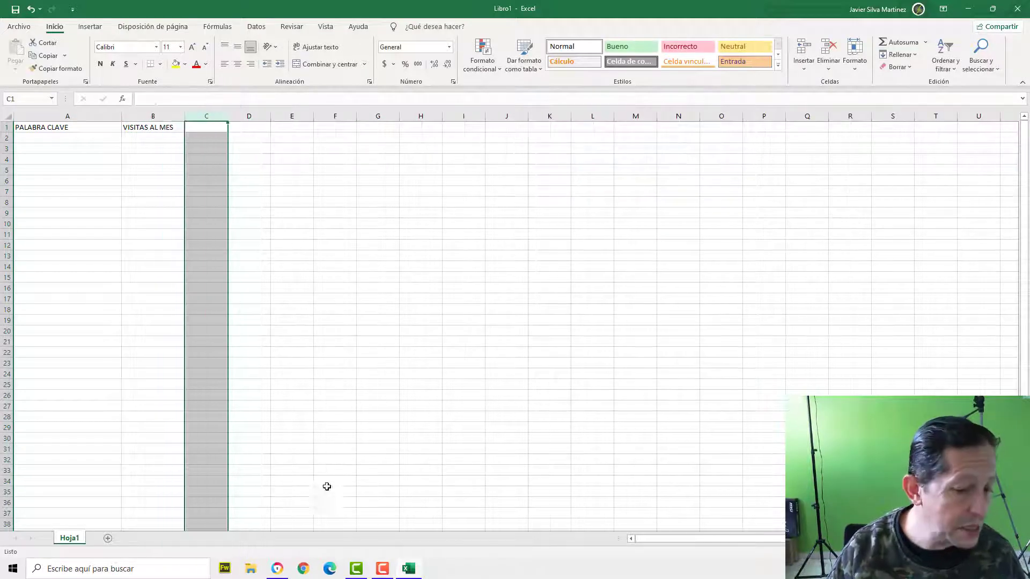
- Switch back to the YouTube channel page in AVG Secure Browser and search YouTube for "NOTICIAS DE VENEZUELA"
click(303, 572)
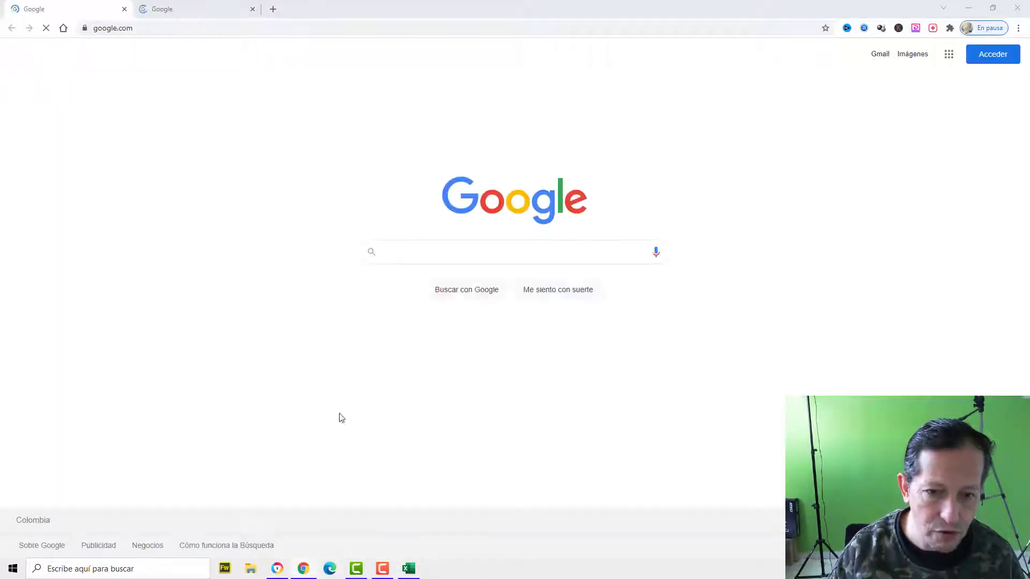
click(276, 570)
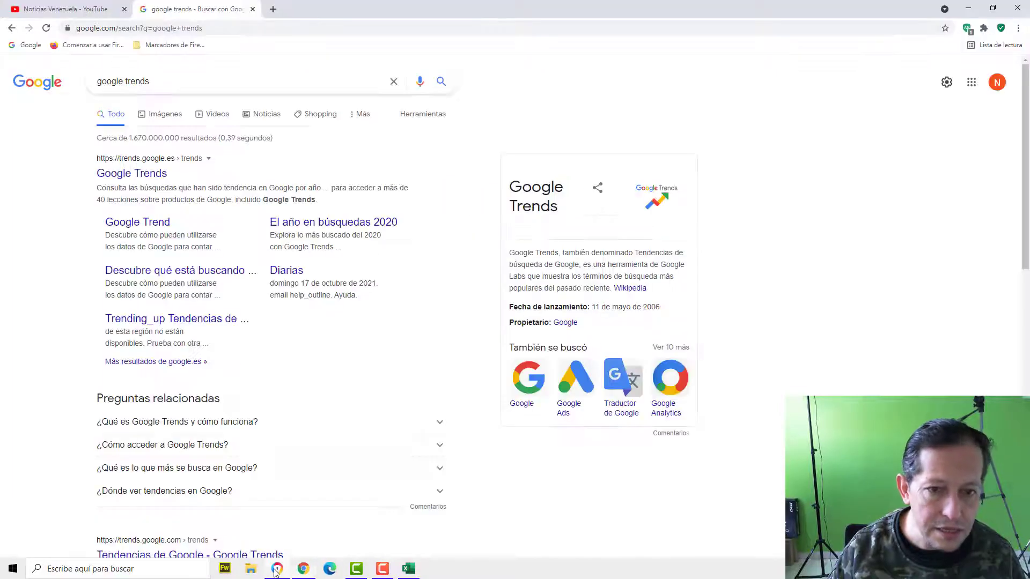
click(98, 9)
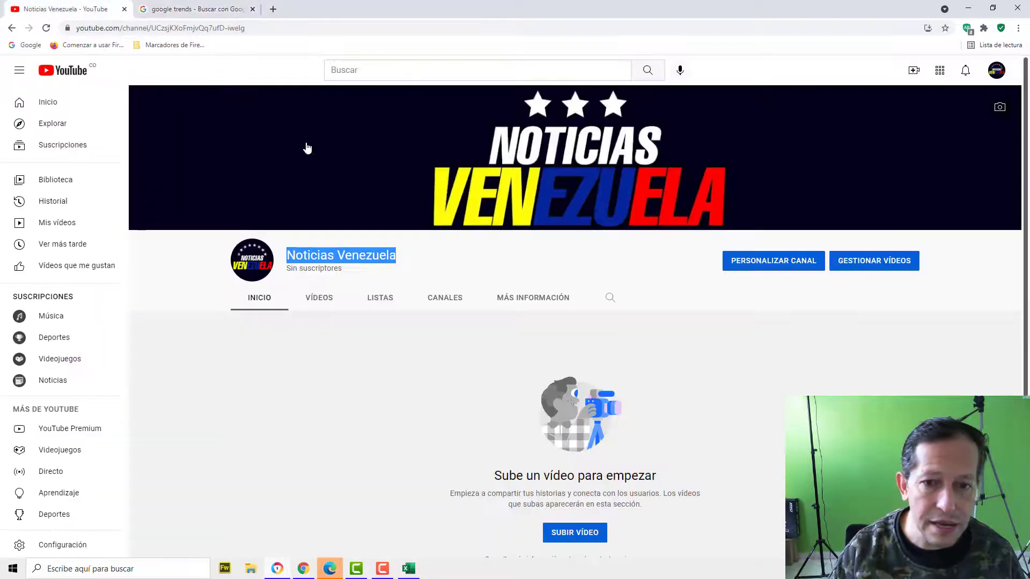
click(391, 69)
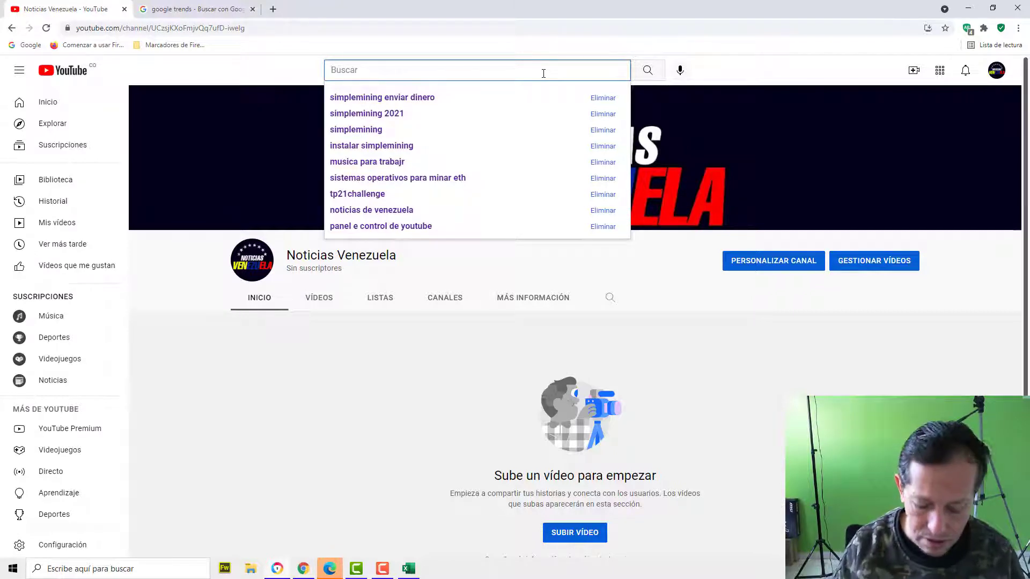
text(NOTICIAS DE)
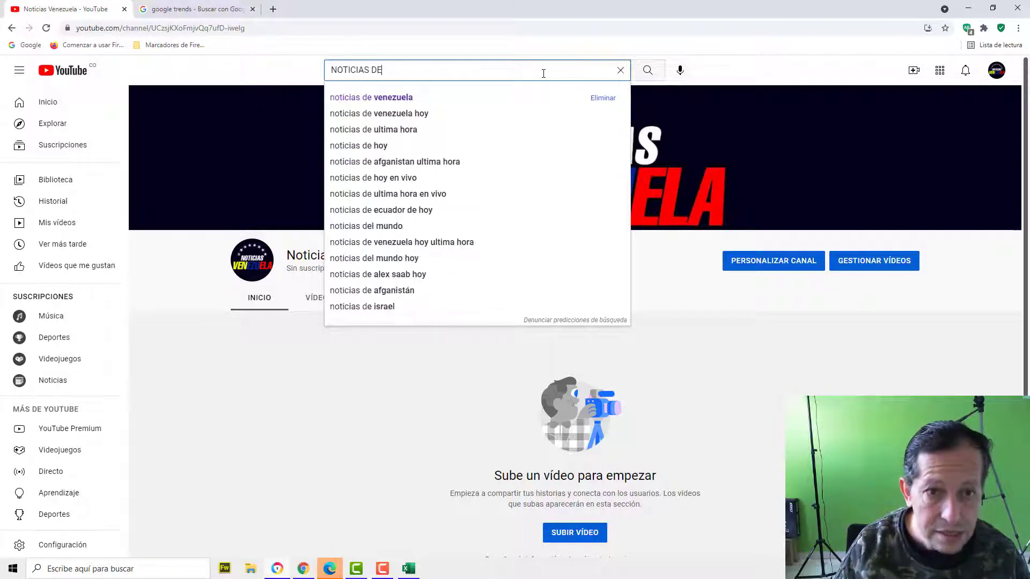
text( VENEZUEL)
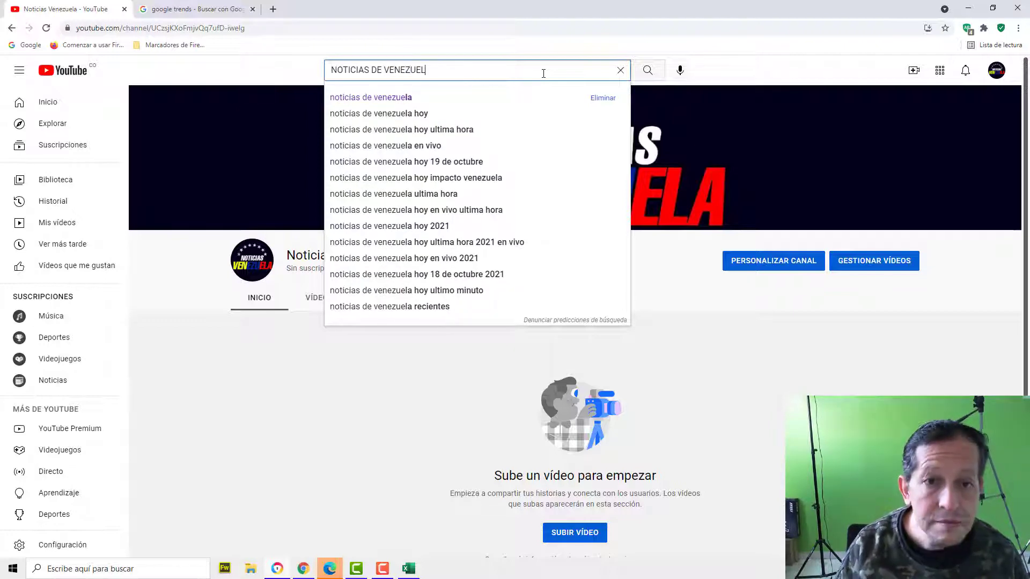
text(A)
key(Return)
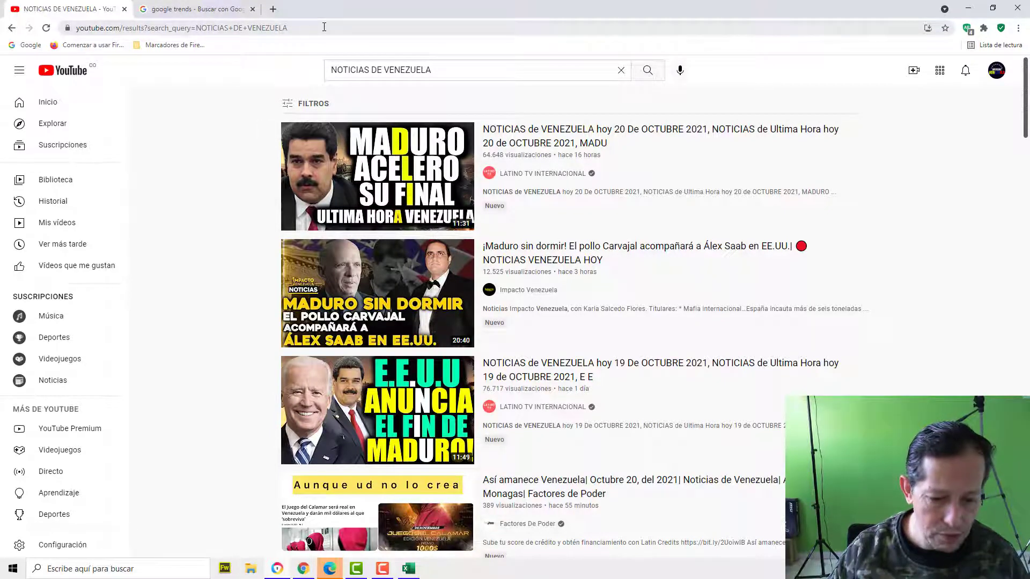
- Switch to Google Chrome and load the YouTube home page in its first tab
click(304, 569)
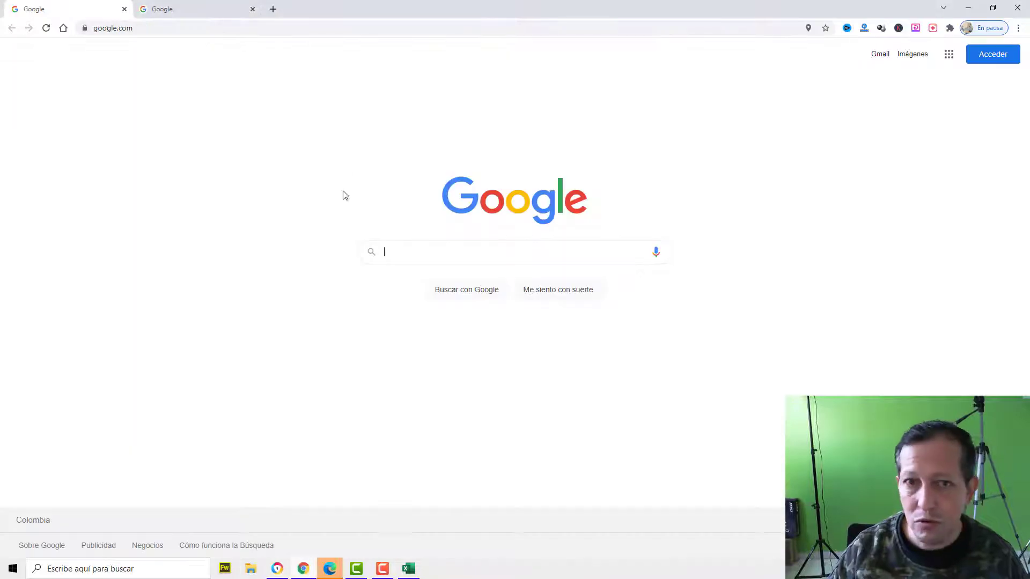
click(409, 27)
text(YOUTU)
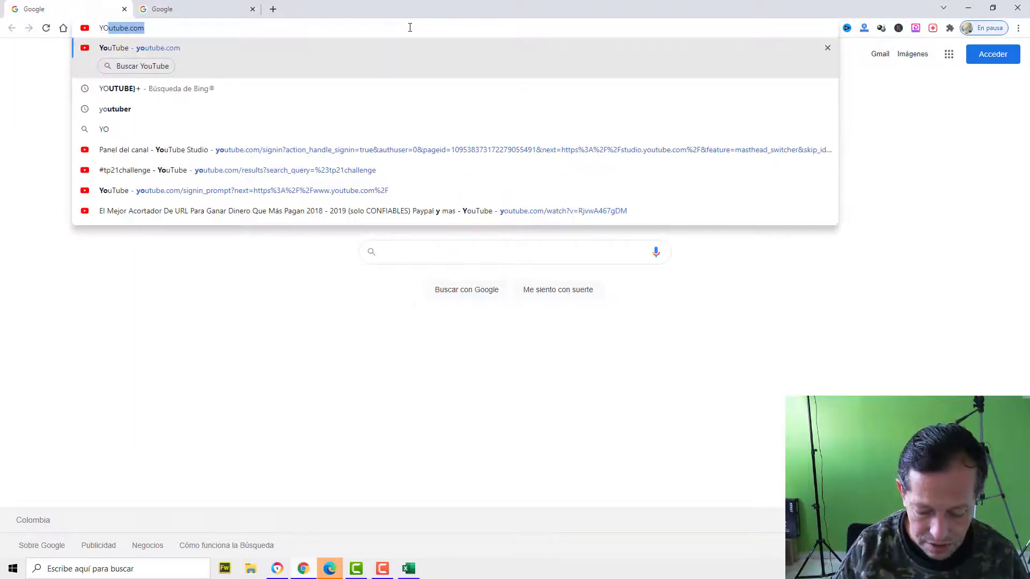
text(BE)
key(Return)
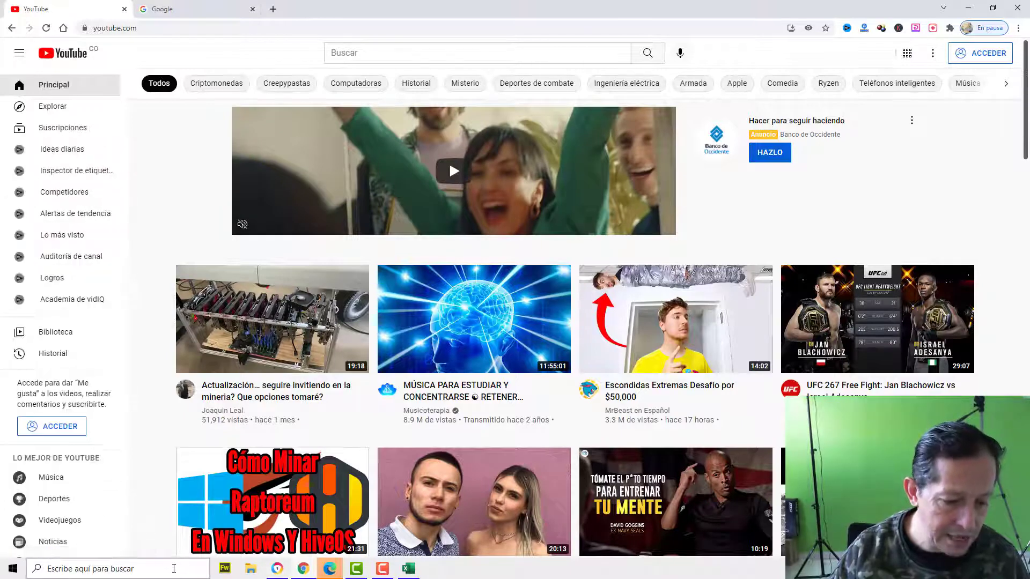
- Find Notepad (Bloc de notas) and open a new empty text document
click(176, 572)
text(NOTE)
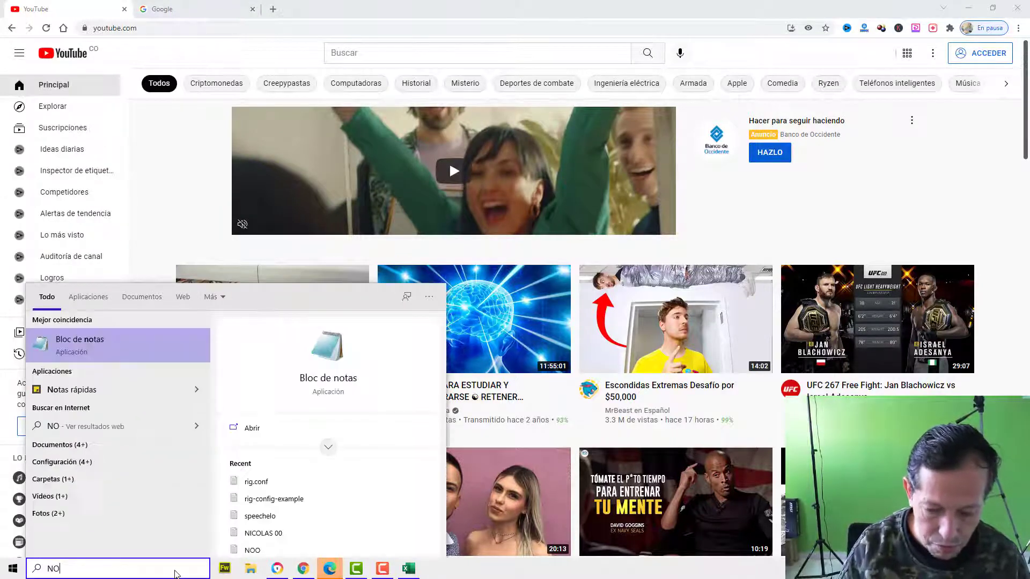
click(132, 346)
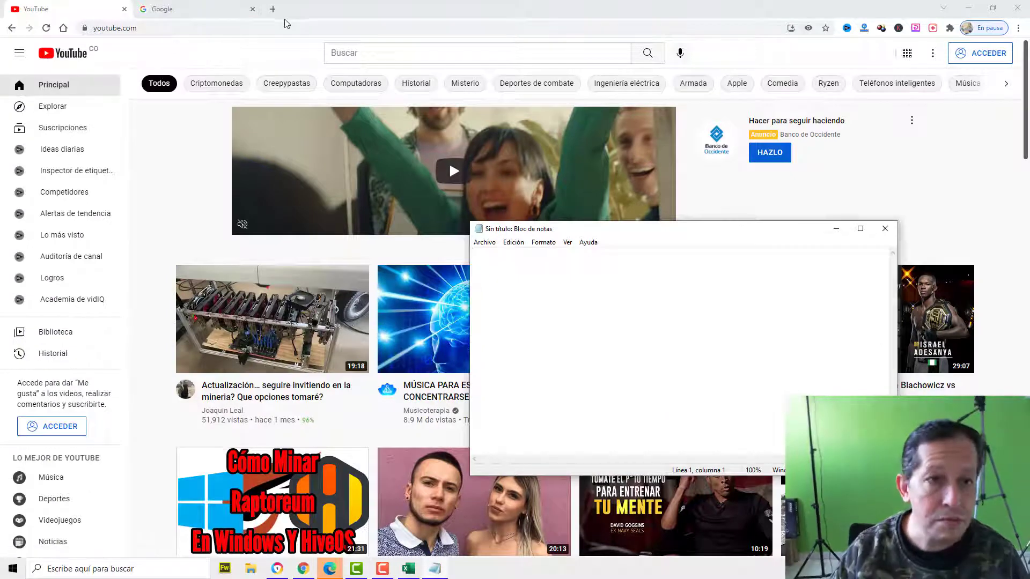
- Search YouTube for "NOTICIAS DE VENEZUELA"
click(391, 53)
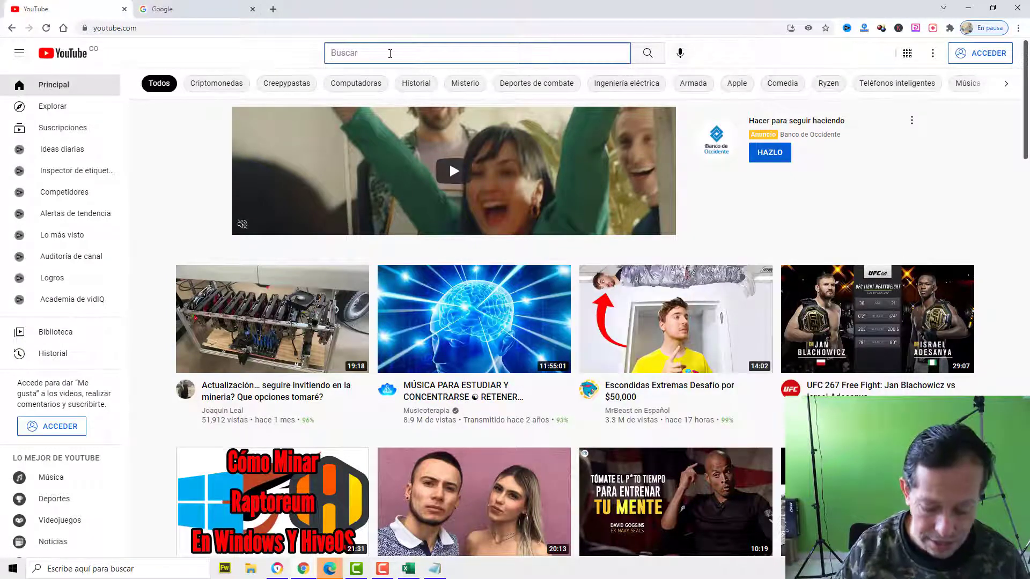
text(NOTICIAS DE )
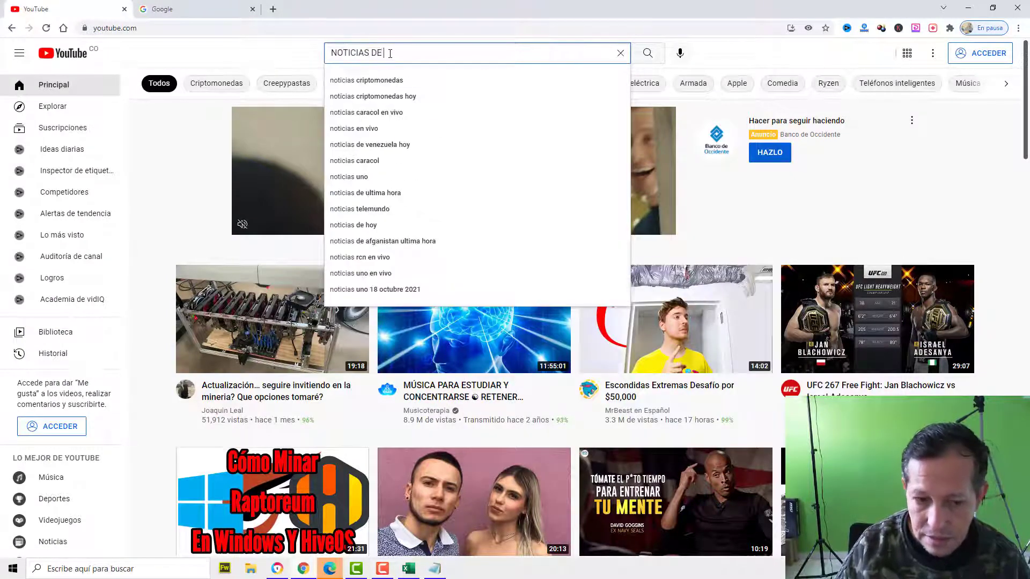
text(VENEZUELA)
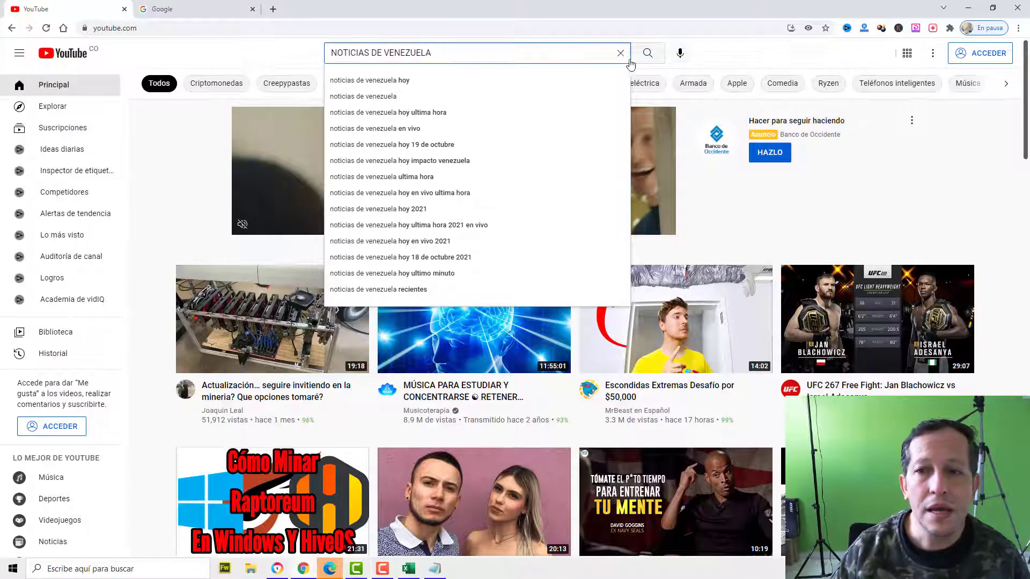
click(648, 53)
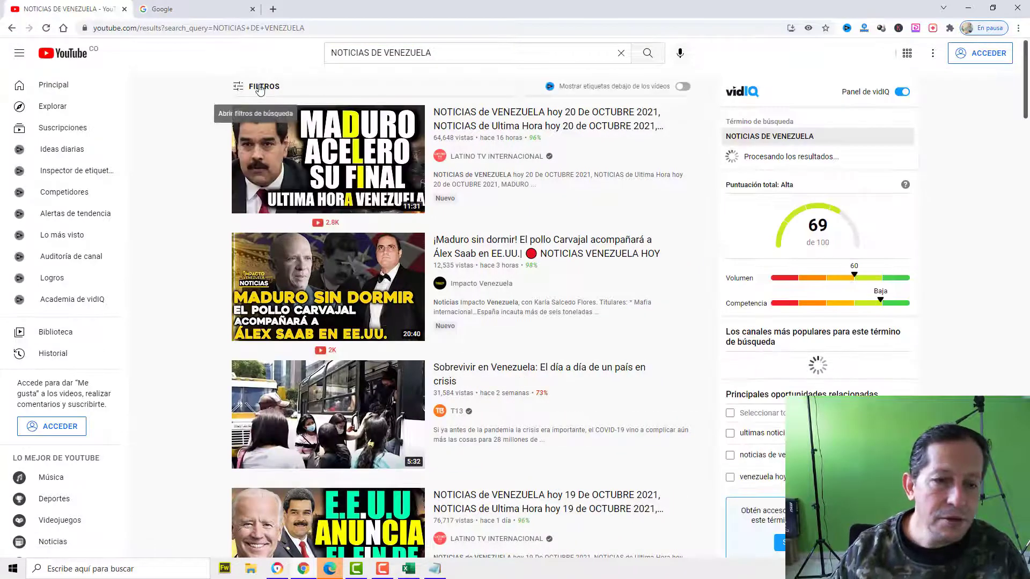
- Filter the search results to uploads from this week (Esta semana) and sort them by view count (Recuento de vistas)
click(260, 87)
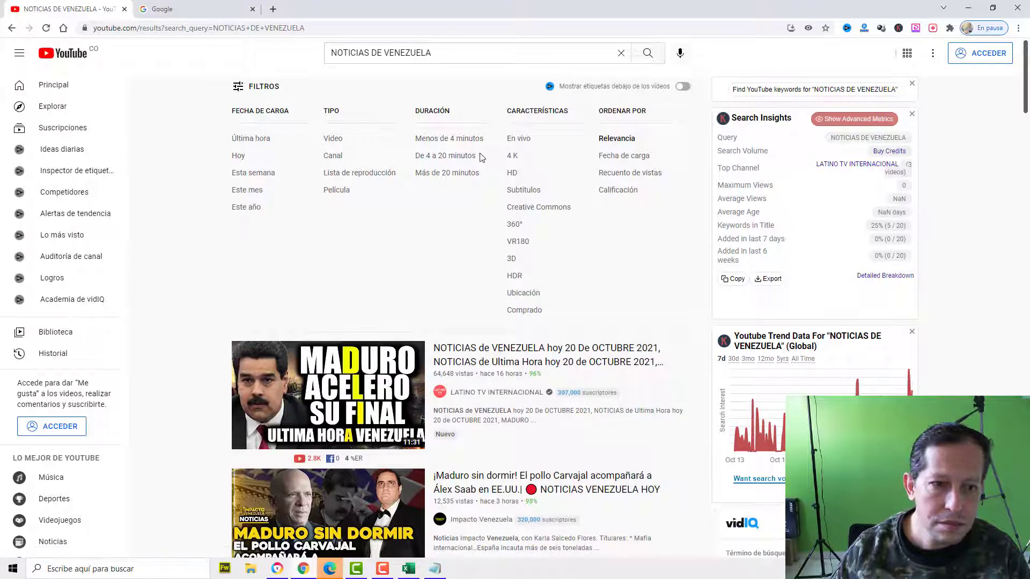
click(243, 174)
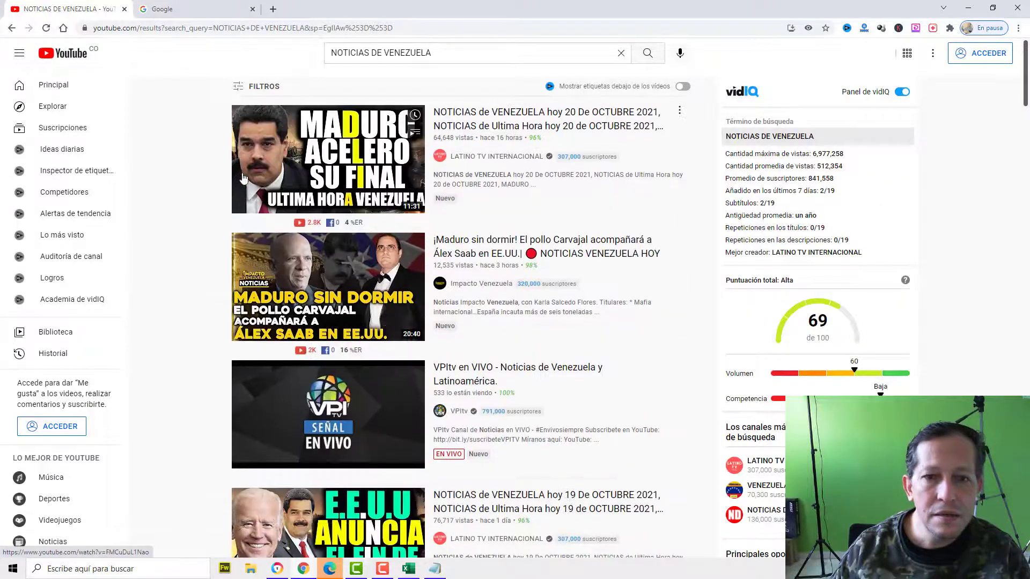
click(239, 86)
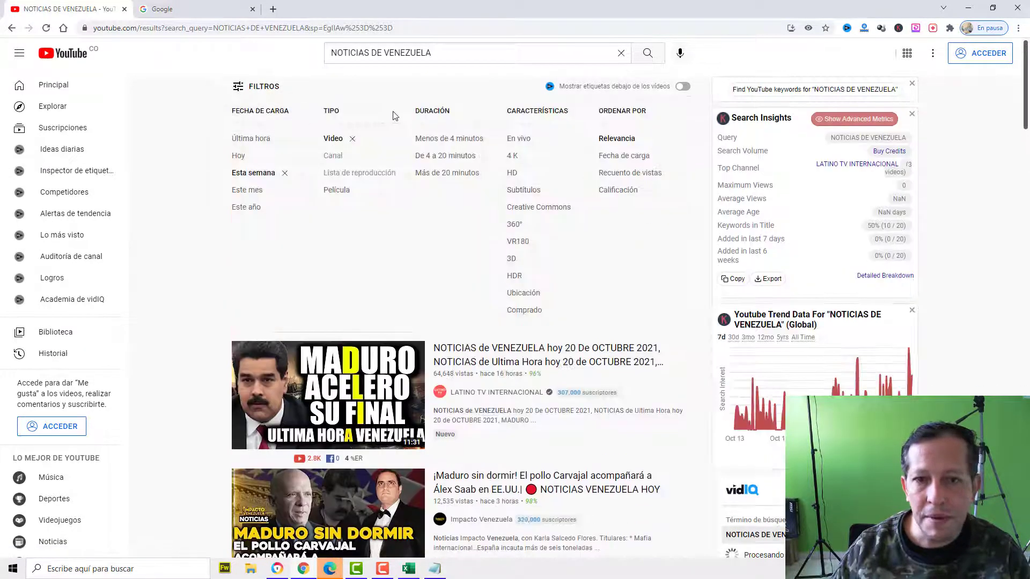
click(637, 174)
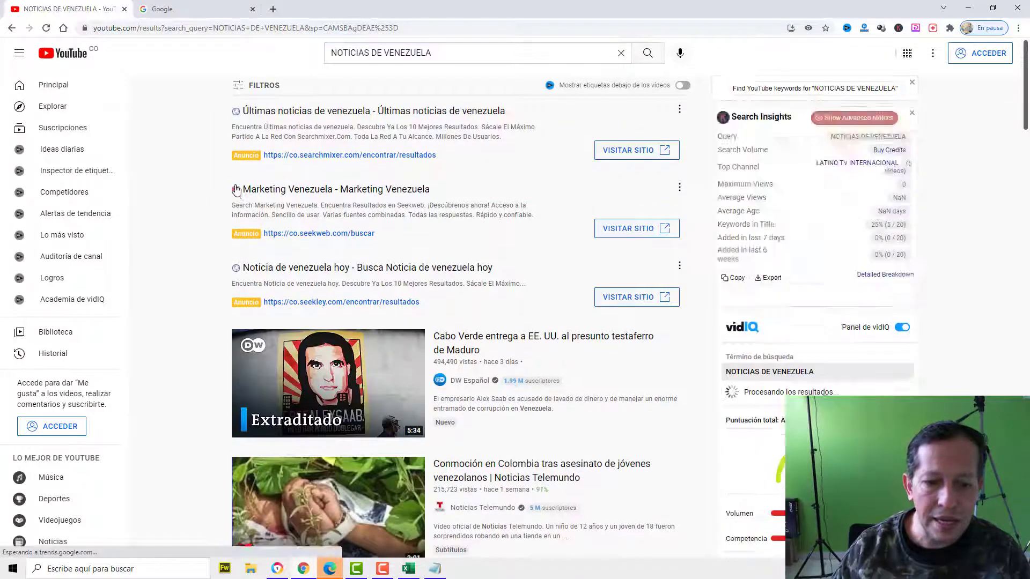
- Look through the most-viewed results and open the video "ELEVAN PRESENCIA MILITAR CONTRA MADURO" in a new tab
scroll(235, 188, down, 5)
scroll(237, 191, down, 2)
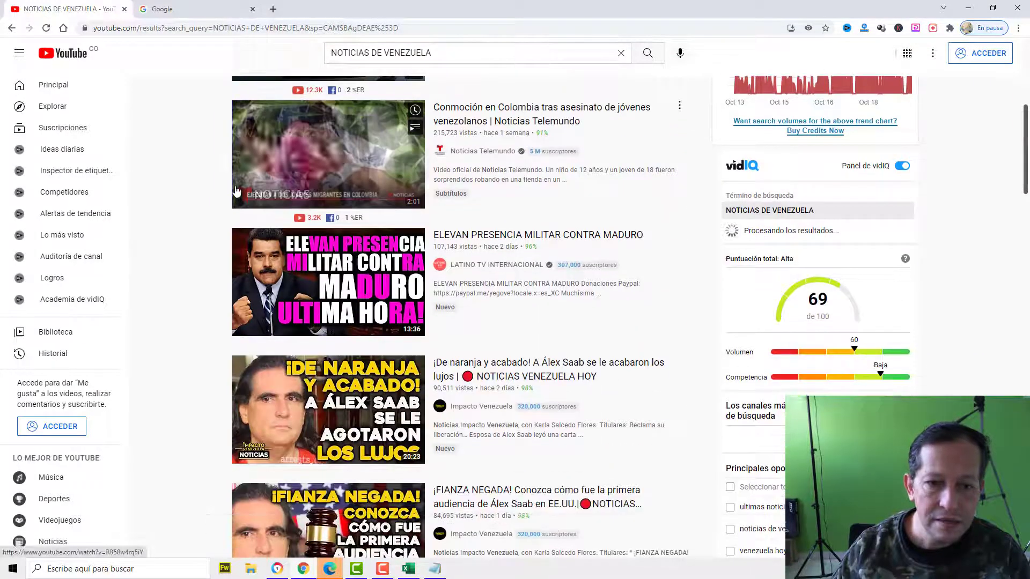
scroll(474, 265, up, 5)
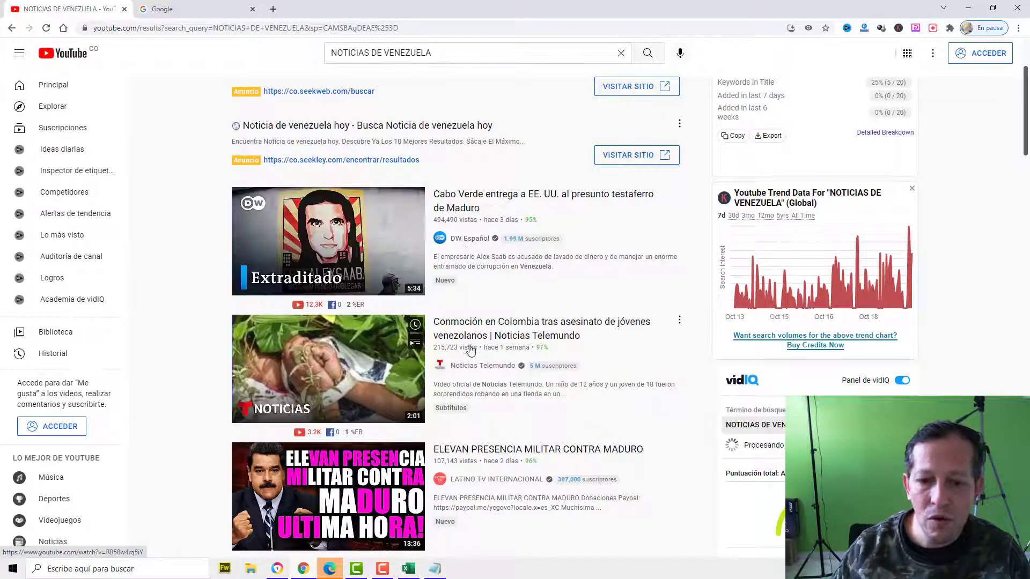
scroll(471, 362, down, 1)
scroll(471, 361, down, 5)
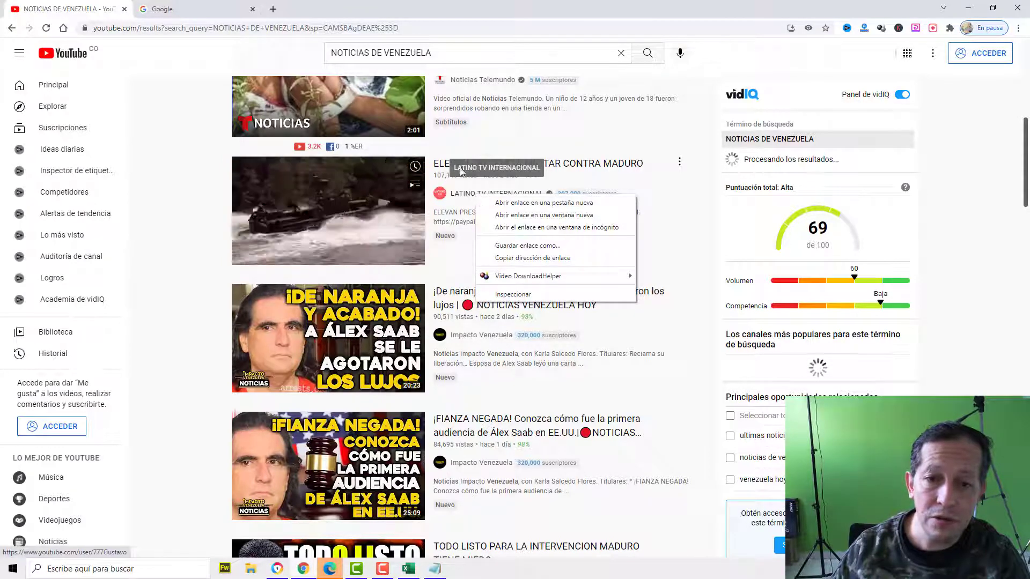
right_click(568, 163)
click(590, 168)
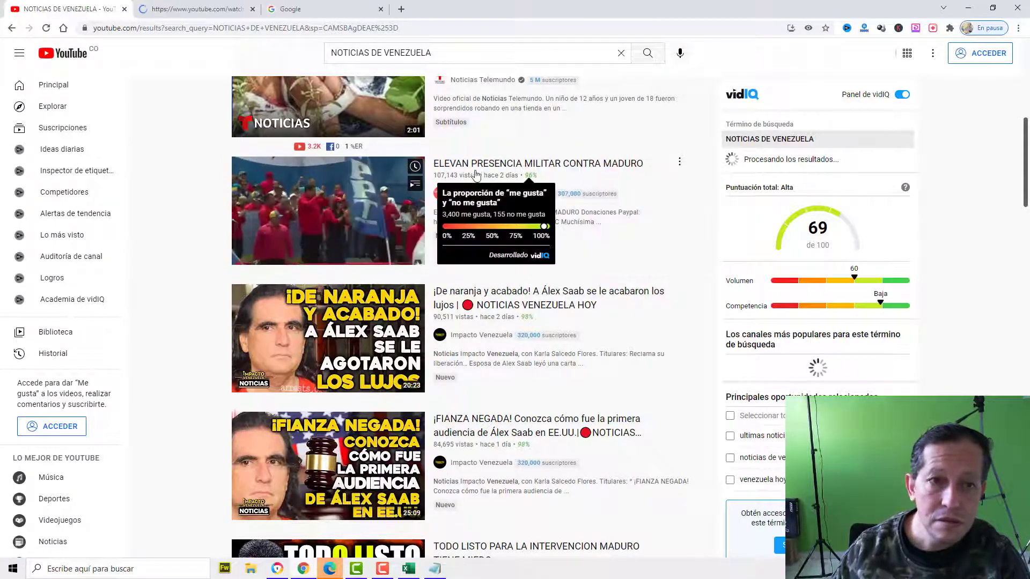
- Open the Impacto Venezuela videos "¡De naranja y acabado!" and "¡FIANZA NEGADA!" in separate new tabs
right_click(492, 294)
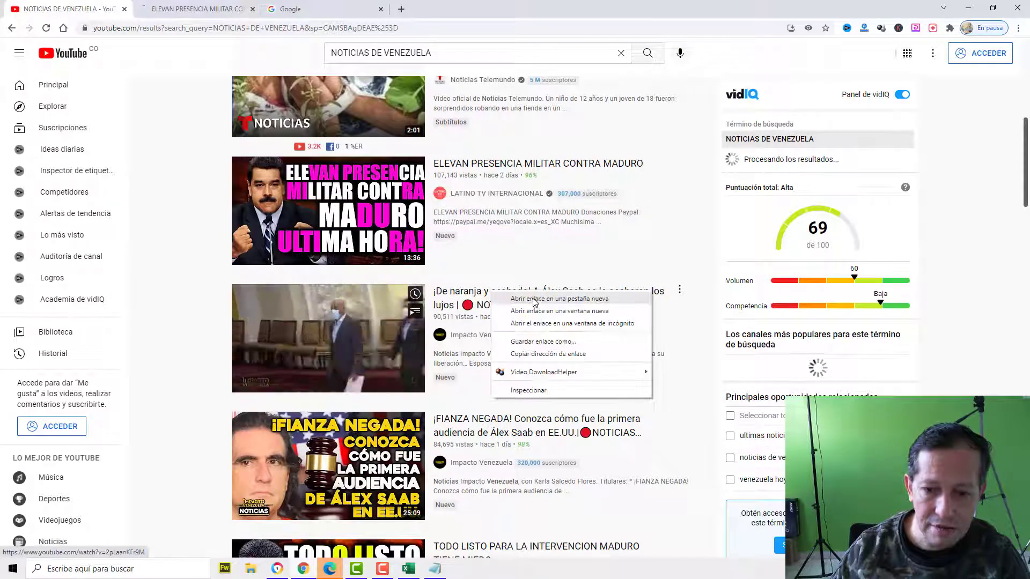
click(517, 300)
scroll(493, 312, down, 4)
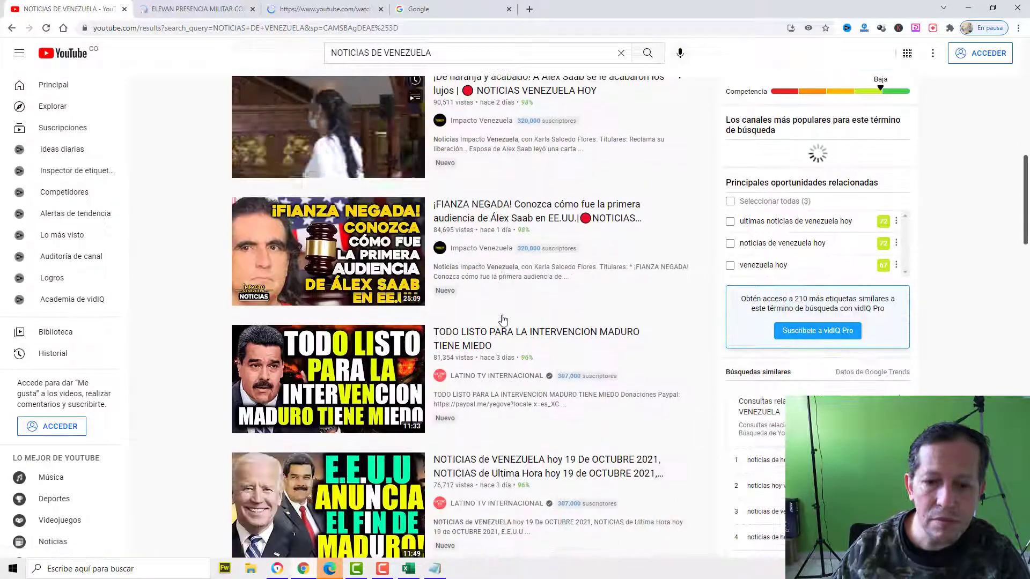
right_click(490, 205)
click(515, 210)
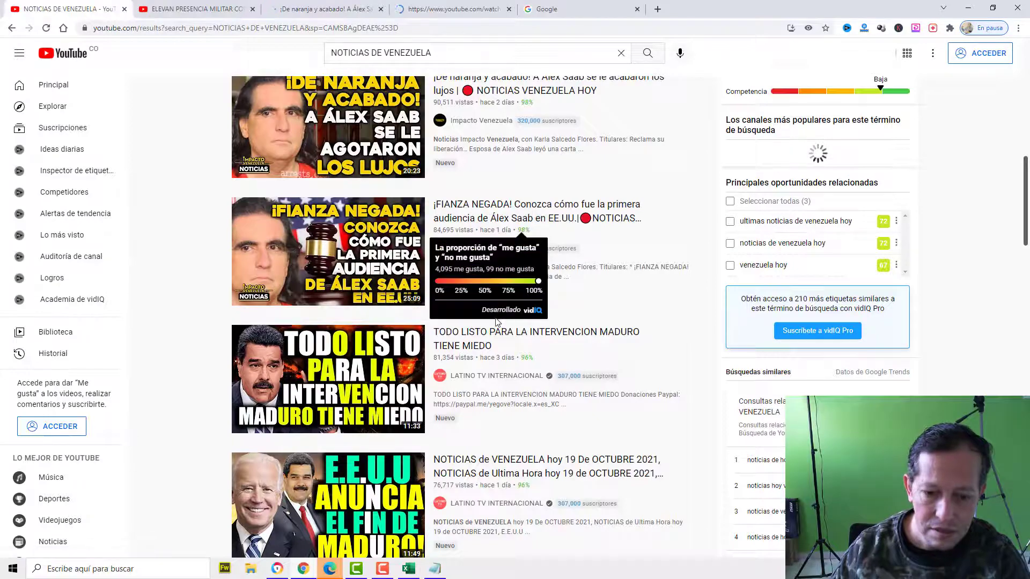
- Open the two ULTIMAS NOTICIAS "¡ACABA DE PASAR!" videos dated 18 and 17 October 2021 in new tabs
scroll(494, 285, down, 7)
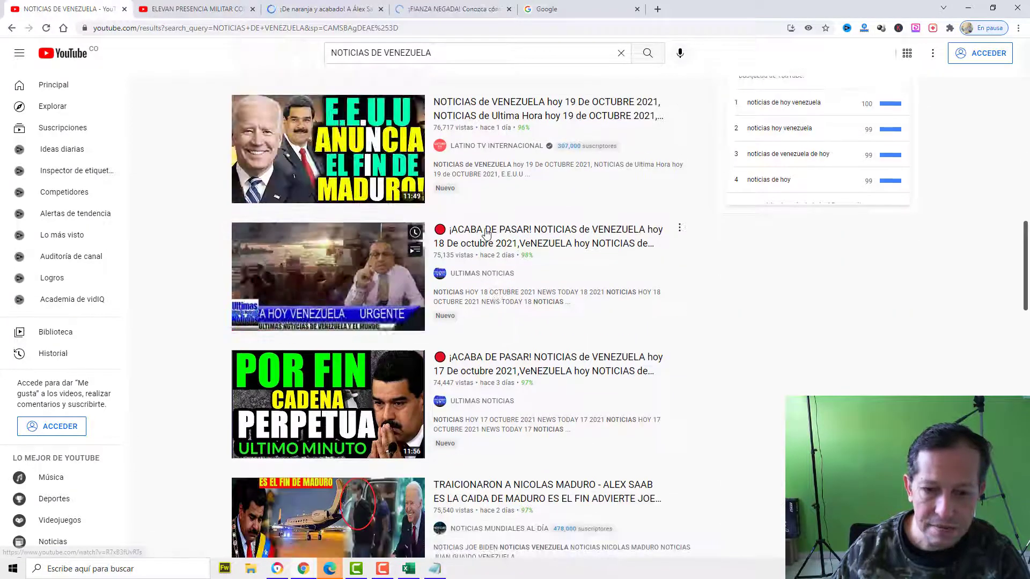
right_click(509, 234)
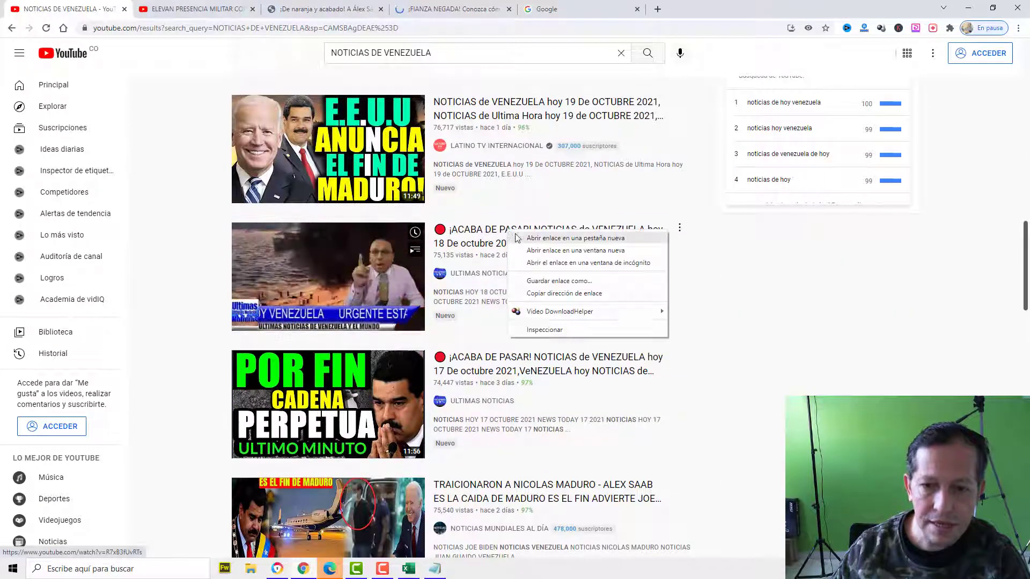
click(545, 239)
scroll(476, 230, down, 3)
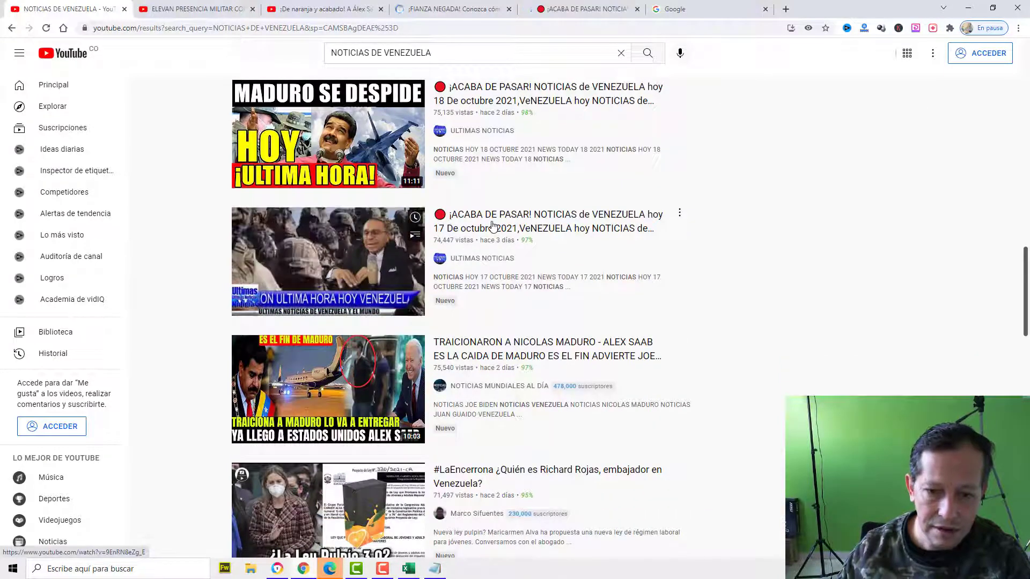
right_click(493, 225)
click(531, 231)
- Open the NOTICIAS MUNDIALES AL DÍA video "TRAICIONARON A NICOLAS MADURO" in a new tab
scroll(495, 258, down, 2)
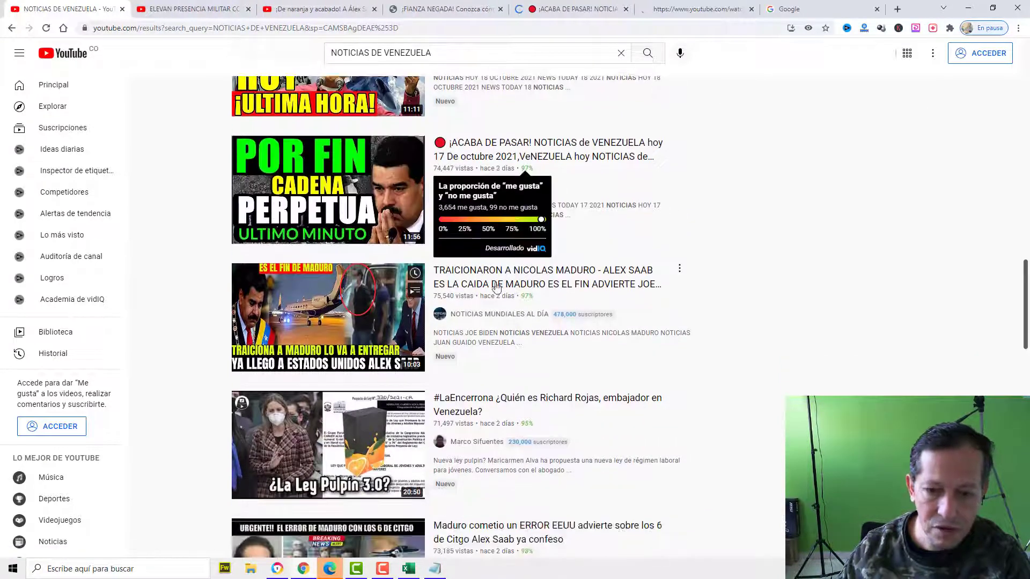
right_click(497, 269)
click(531, 280)
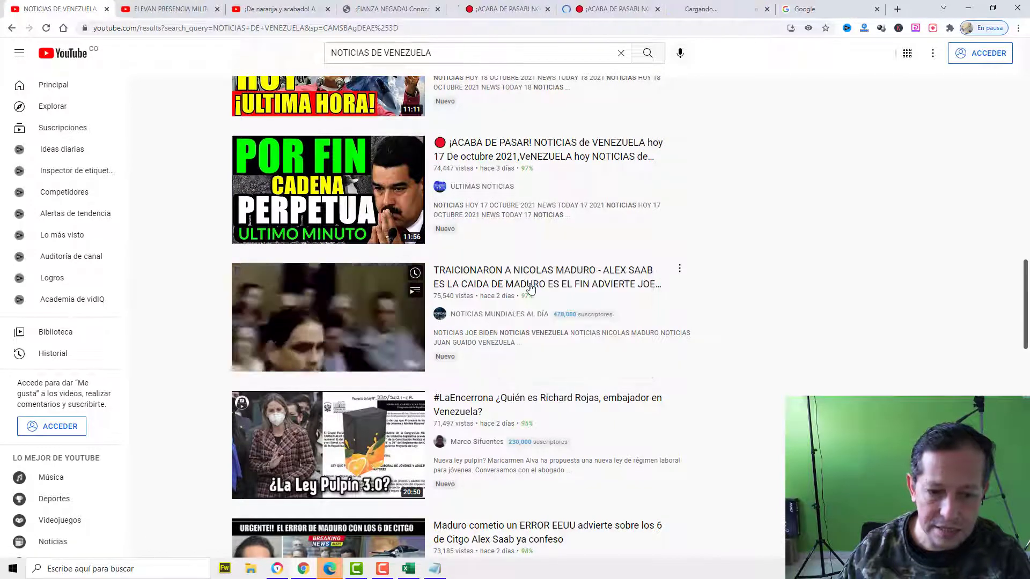
scroll(530, 290, down, 1)
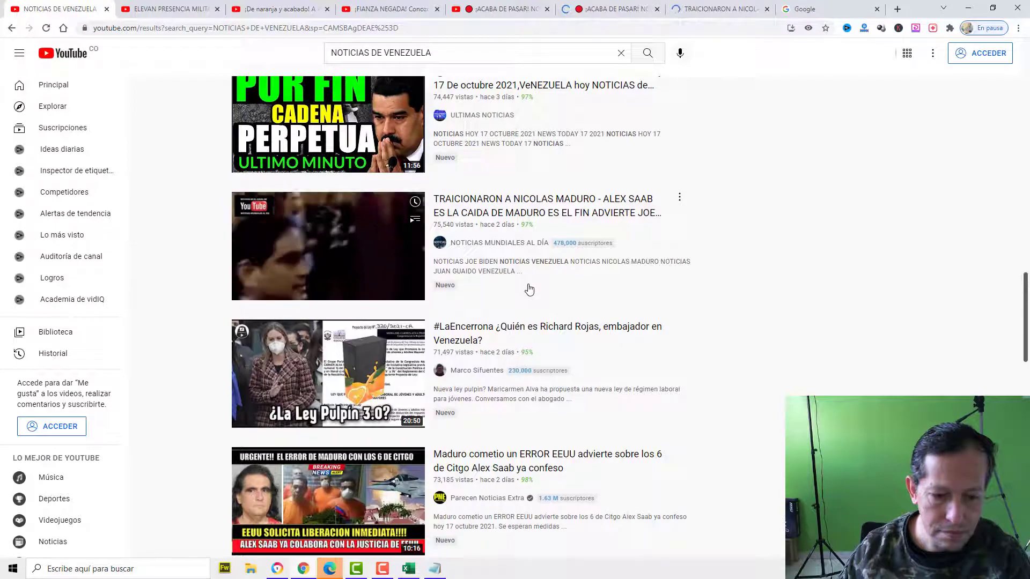
scroll(529, 289, down, 2)
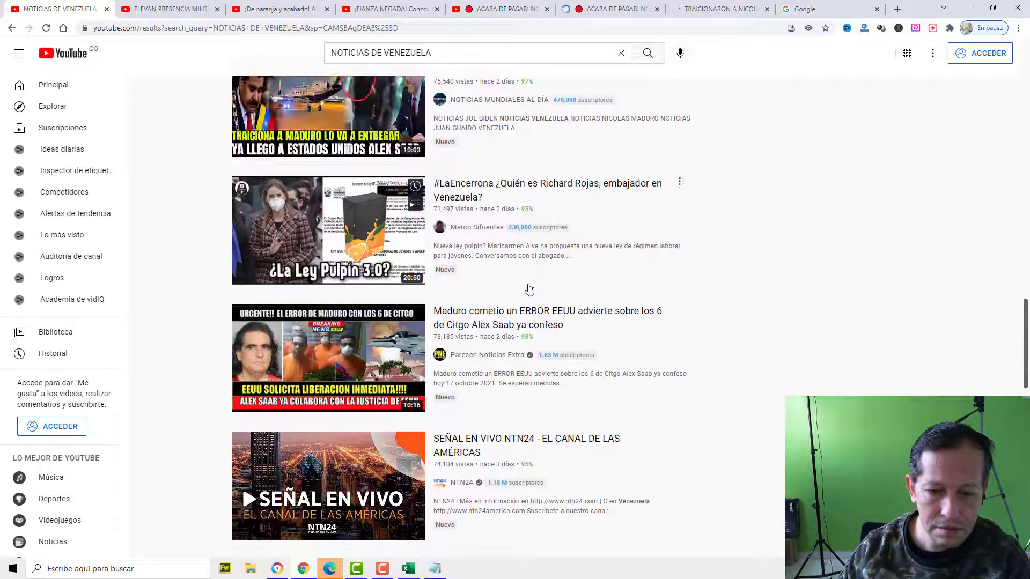
right_click(494, 317)
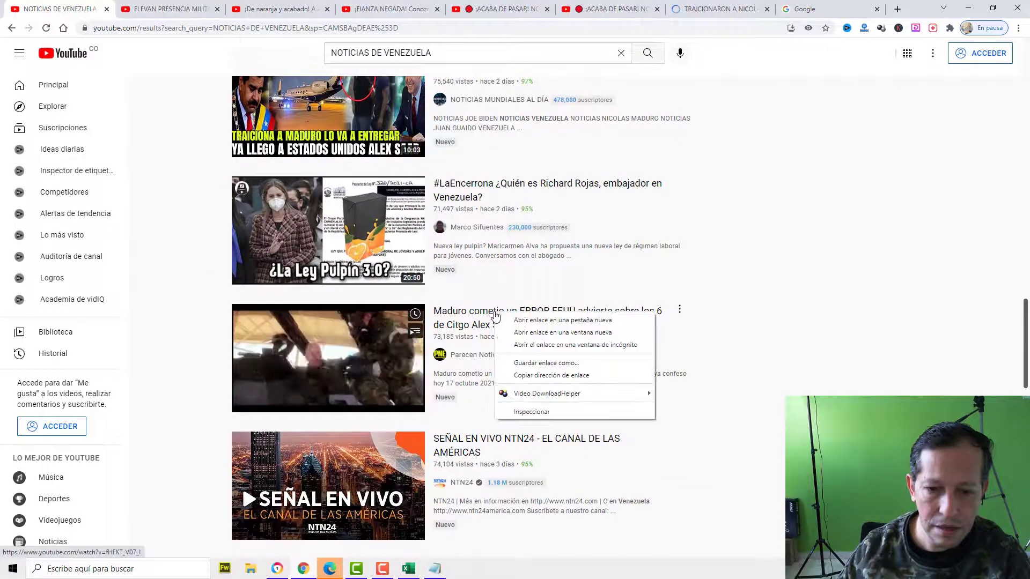
click(812, 276)
scroll(769, 288, down, 3)
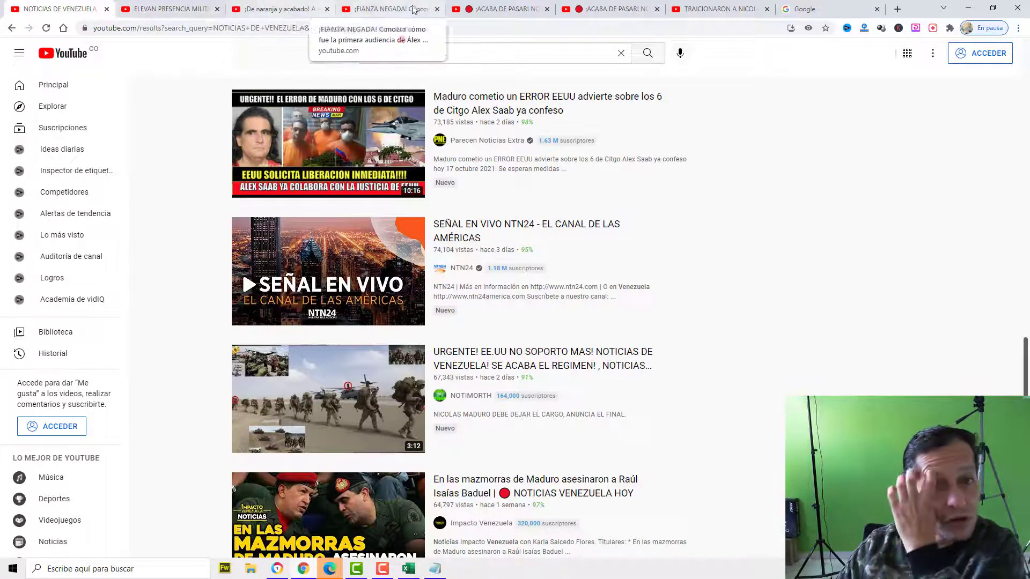
- Close the Google tab, and pause the video in the "ELEVAN PRESENCIA MILITAR CONTRA MADURO" tab
click(876, 9)
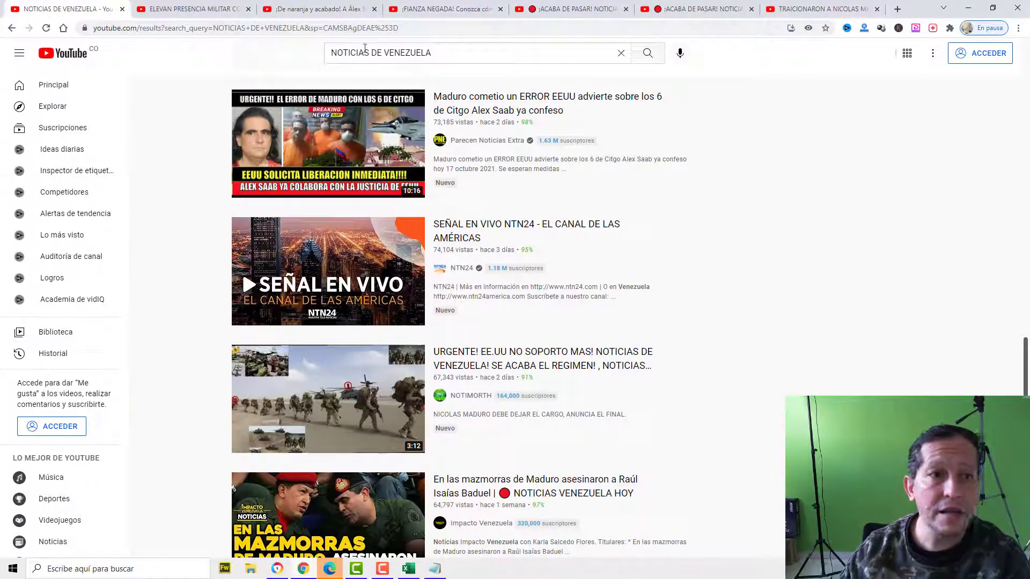
click(183, 10)
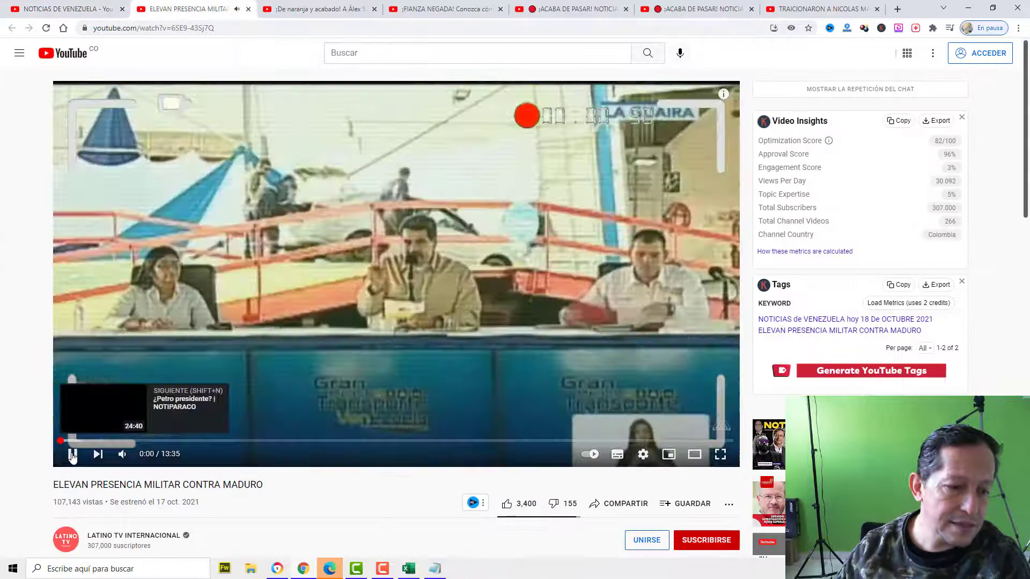
click(72, 454)
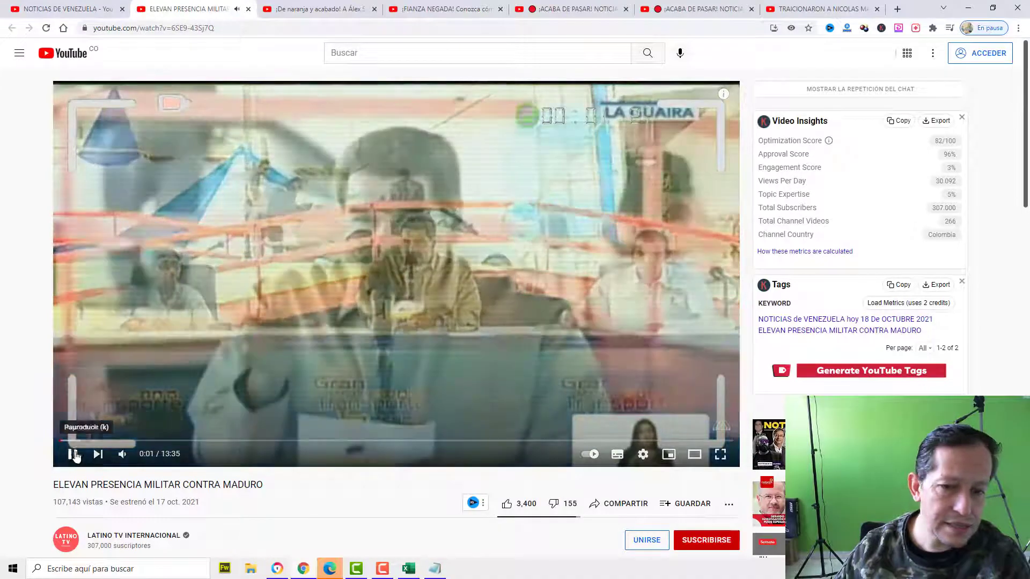
- Examine the Video Insights and keyword tags of the "ELEVAN PRESENCIA MILITAR CONTRA MADURO" video
scroll(804, 203, down, 3)
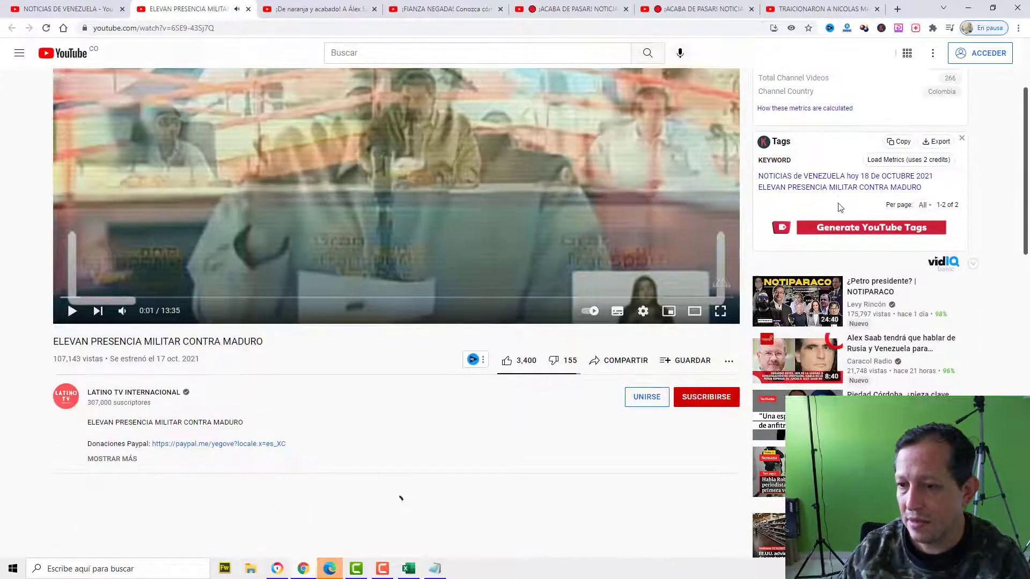
scroll(553, 251, up, 3)
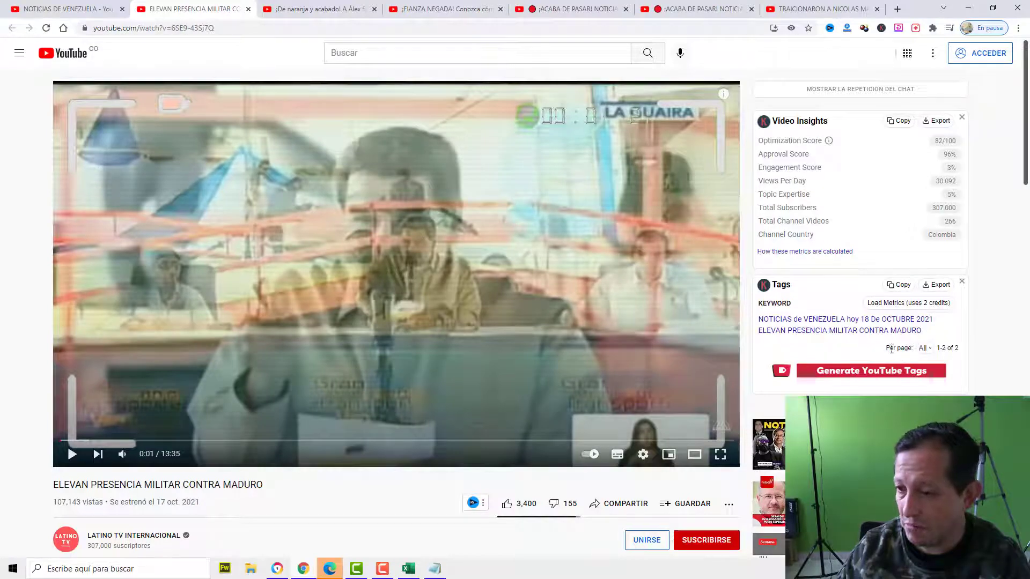
scroll(856, 330, down, 5)
scroll(858, 397, up, 5)
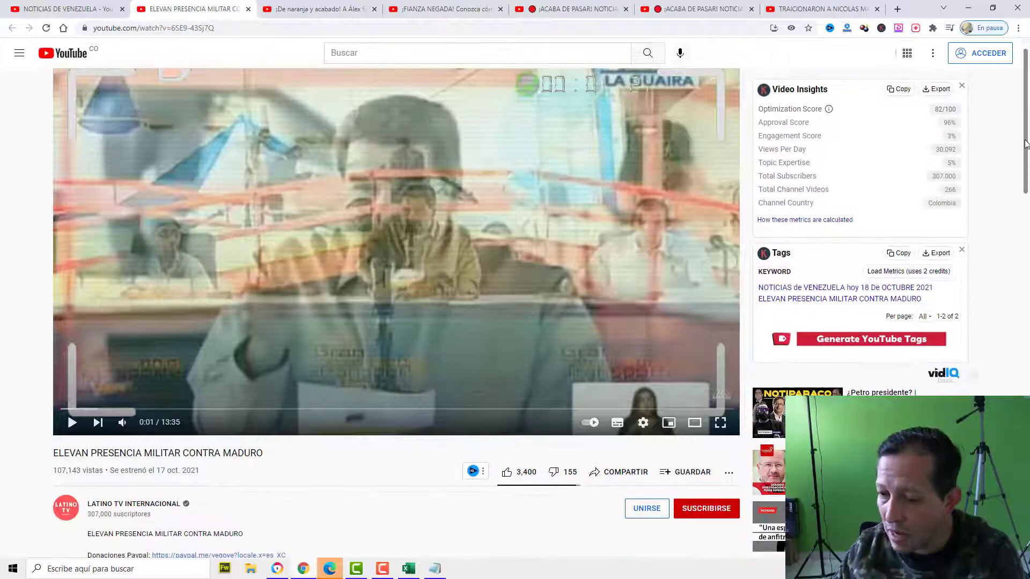
mouse_move(1025, 127)
mouse_down()
mouse_move(1017, 376)
mouse_move(1017, 128)
mouse_up()
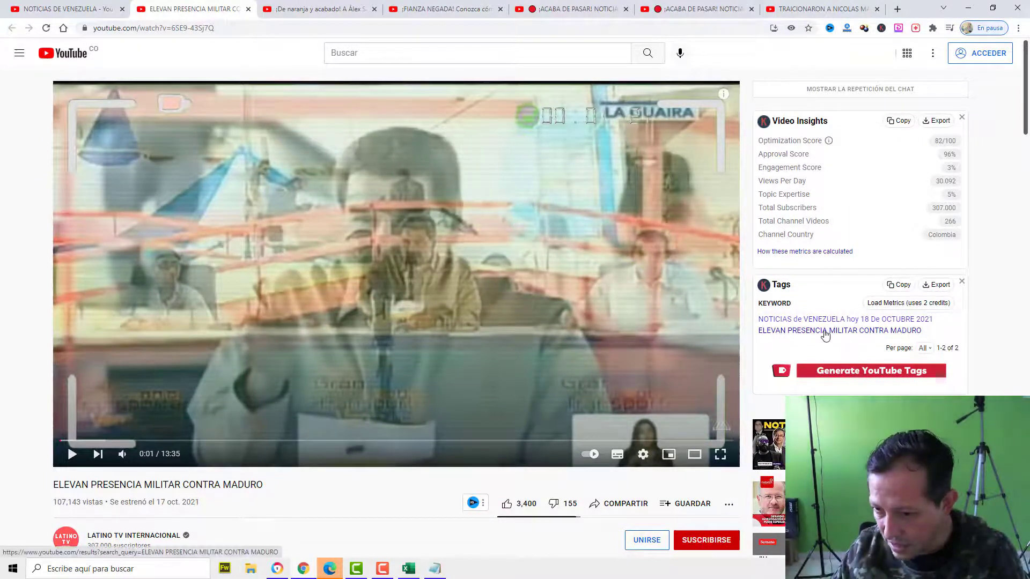
- Pause the "¡De naranja y acabado!" video, and read the full description of the "ELEVAN PRESENCIA MILITAR CONTRA MADURO" video
click(311, 9)
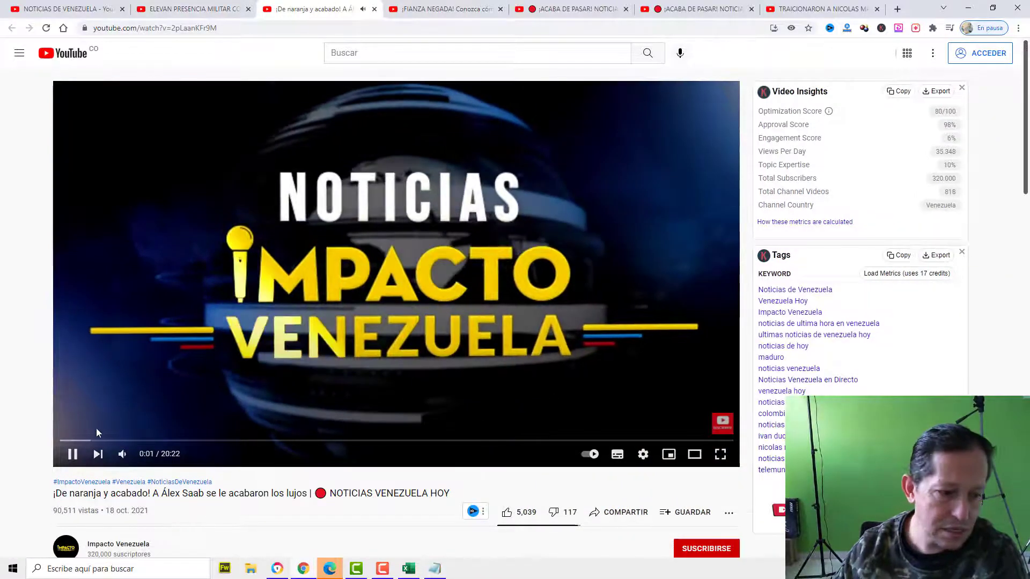
click(72, 454)
click(228, 6)
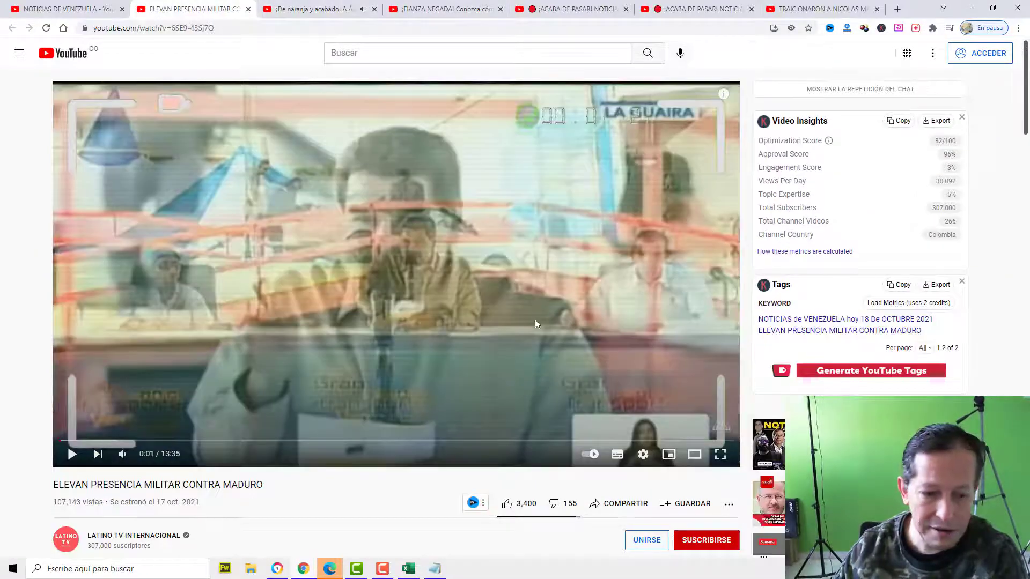
scroll(354, 345, down, 4)
click(121, 387)
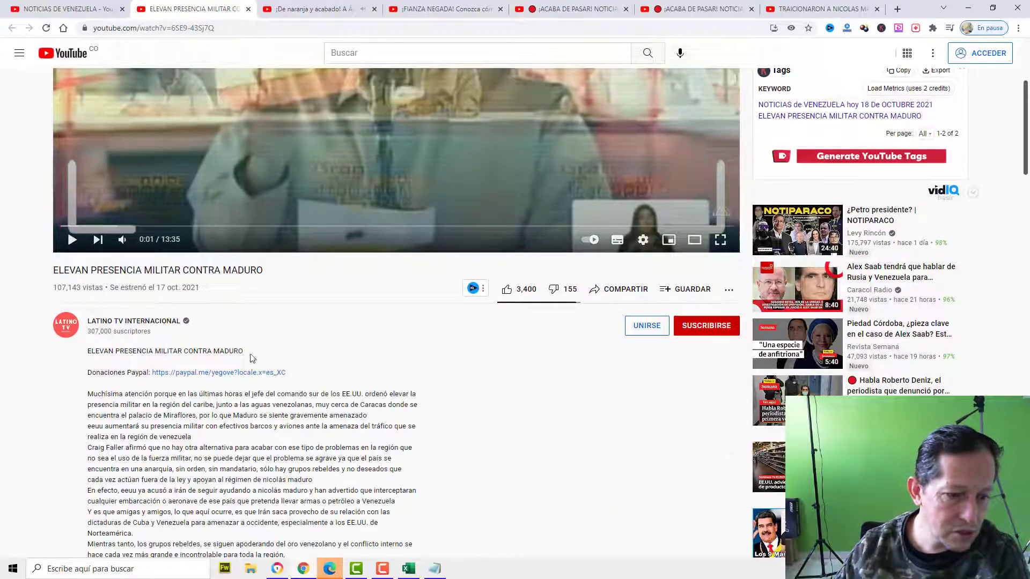
scroll(266, 349, down, 5)
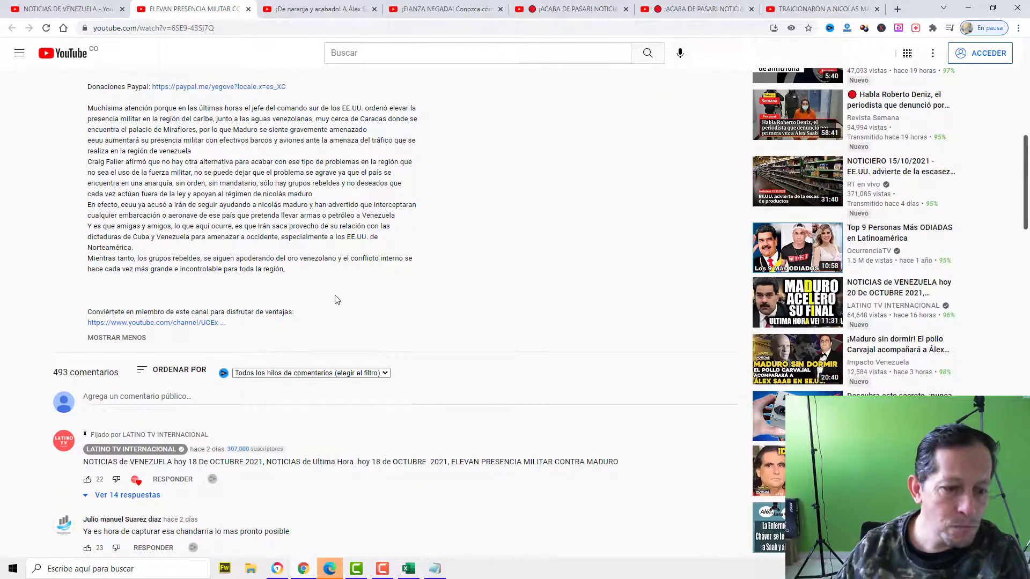
- Copy the keyword tags of the "ELEVAN PRESENCIA MILITAR CONTRA MADURO" video and paste them into the empty Notepad document
scroll(336, 299, up, 9)
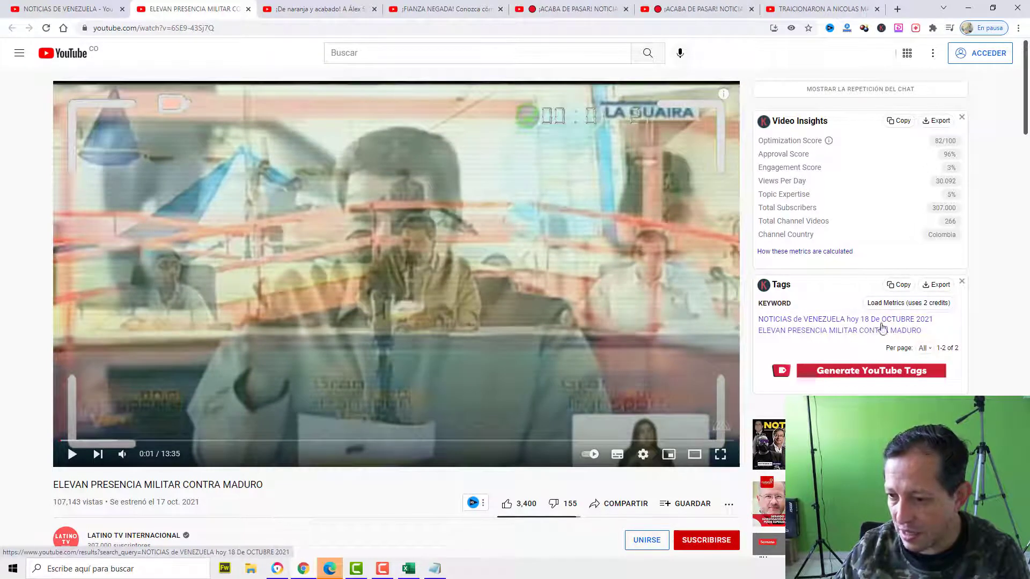
click(902, 285)
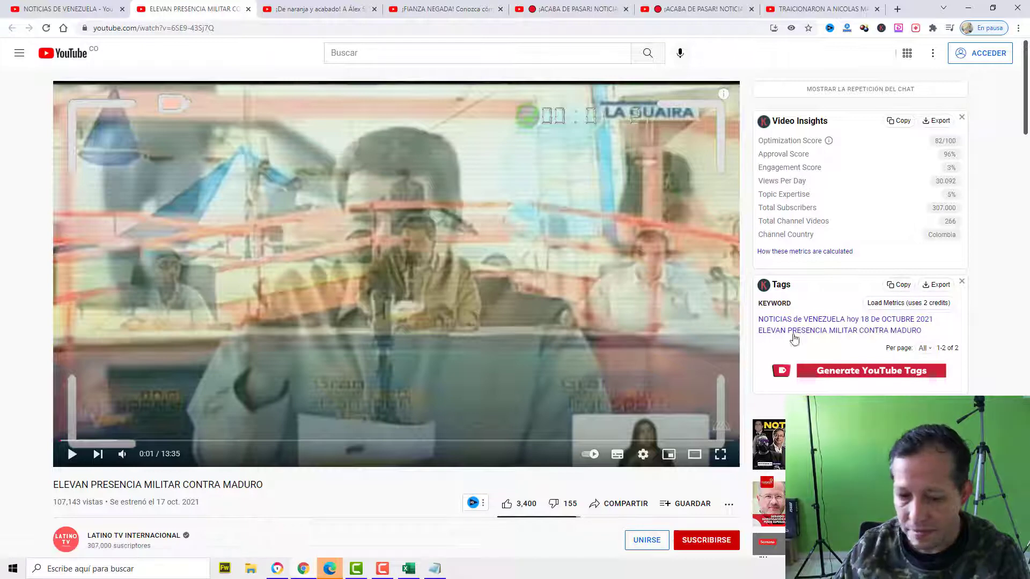
click(436, 568)
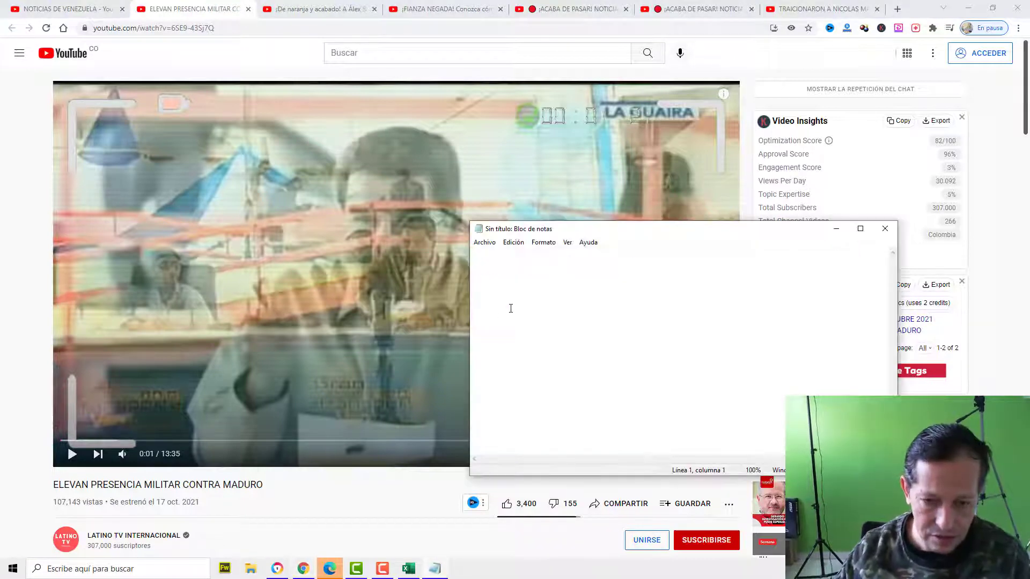
text("Keyword" "NOTICIAS de VENEZUELA hoy 18 De OCTUBRE 2021" "ELEVAN PRESENCIA MILITAR CONTRA MADURO")
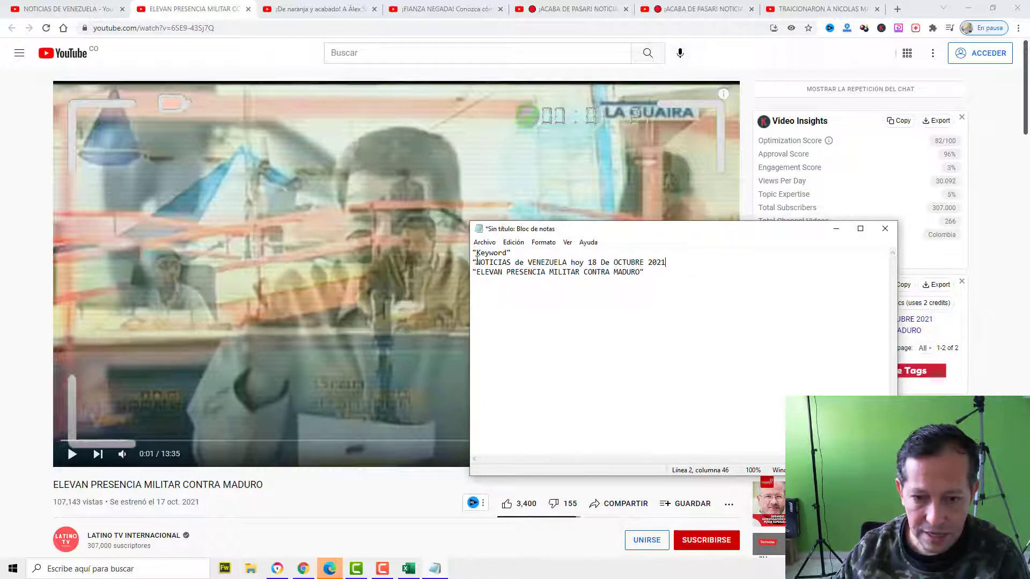
- Delete the "Keyword" heading and the quotation marks around both pasted tags, leaving the cursor on a new line below them
key(Delete)
drag(477, 253, 468, 254)
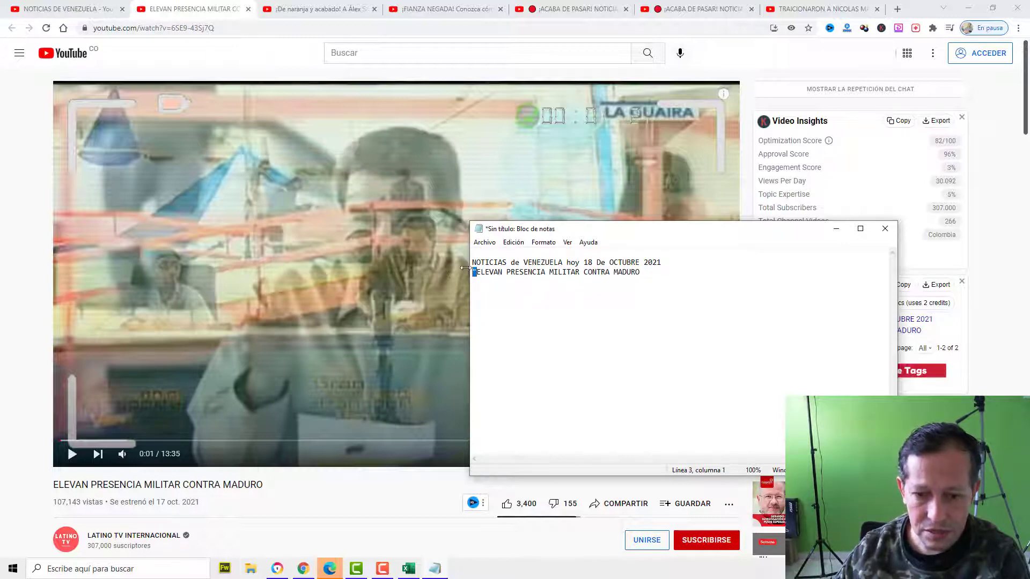
key(Delete)
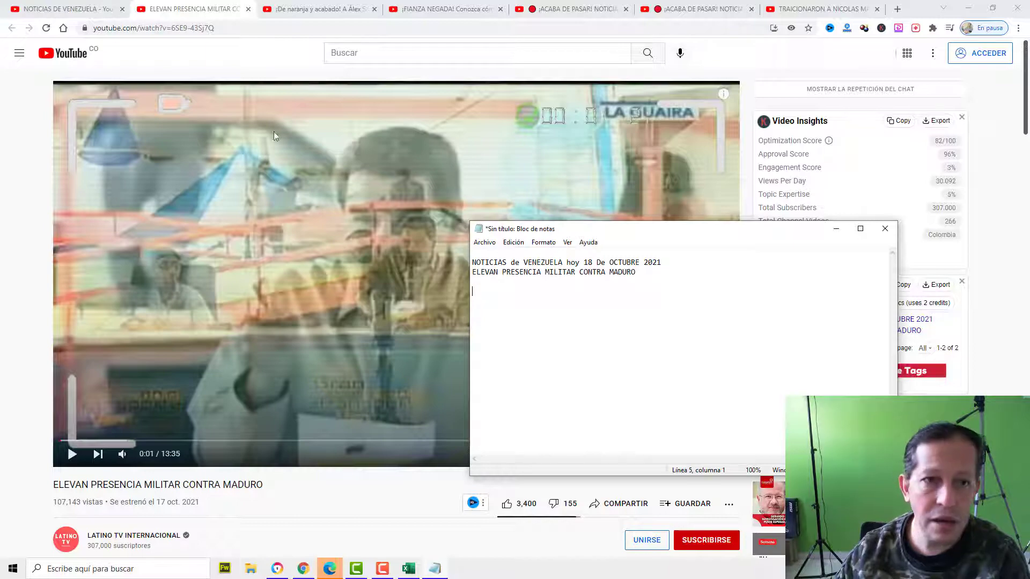
- Copy the keyword tags of the "¡De naranja y acabado!" video and paste them below the existing keywords in Notepad
click(308, 12)
scroll(520, 299, down, 4)
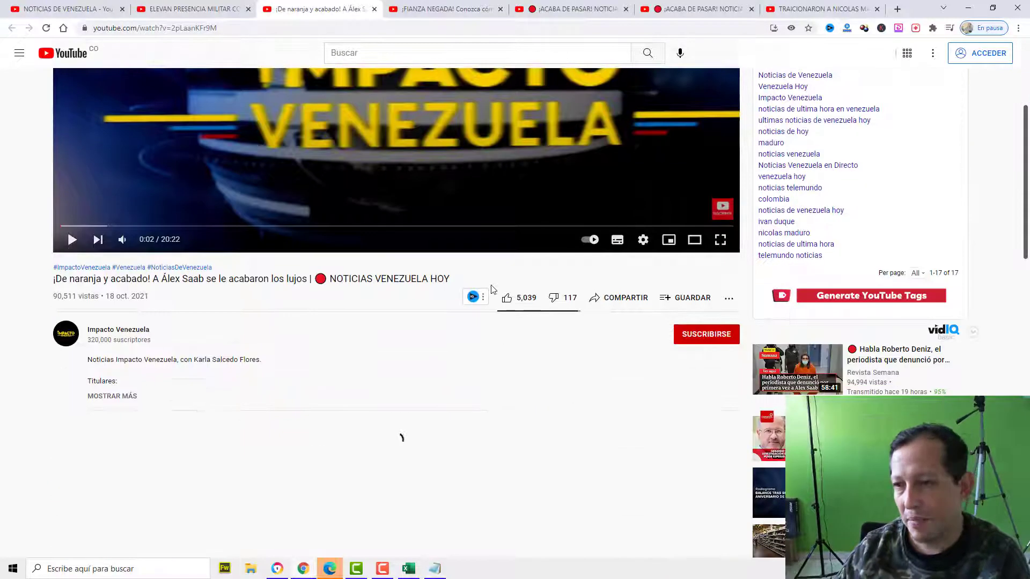
scroll(491, 285, up, 4)
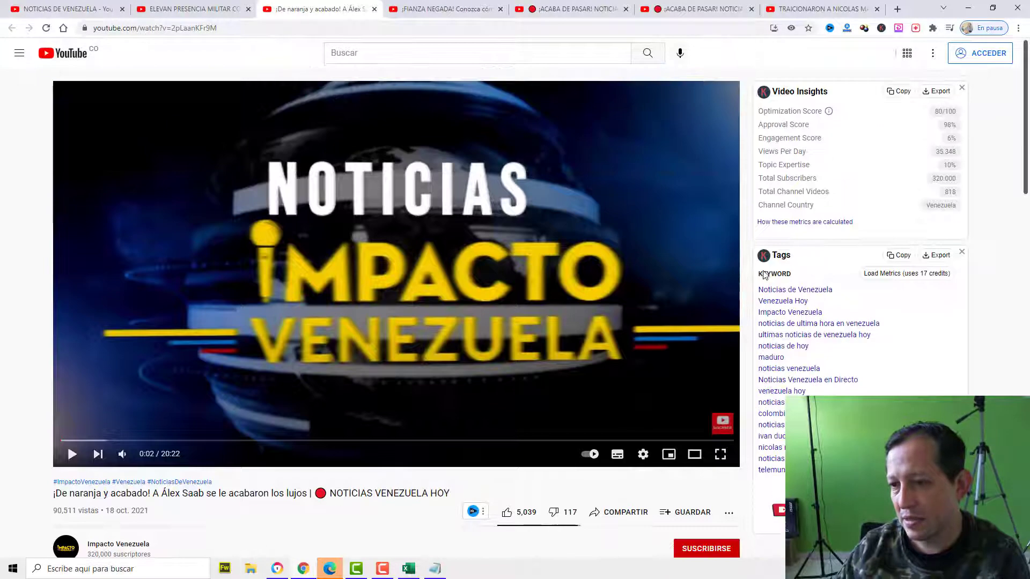
click(171, 13)
click(437, 569)
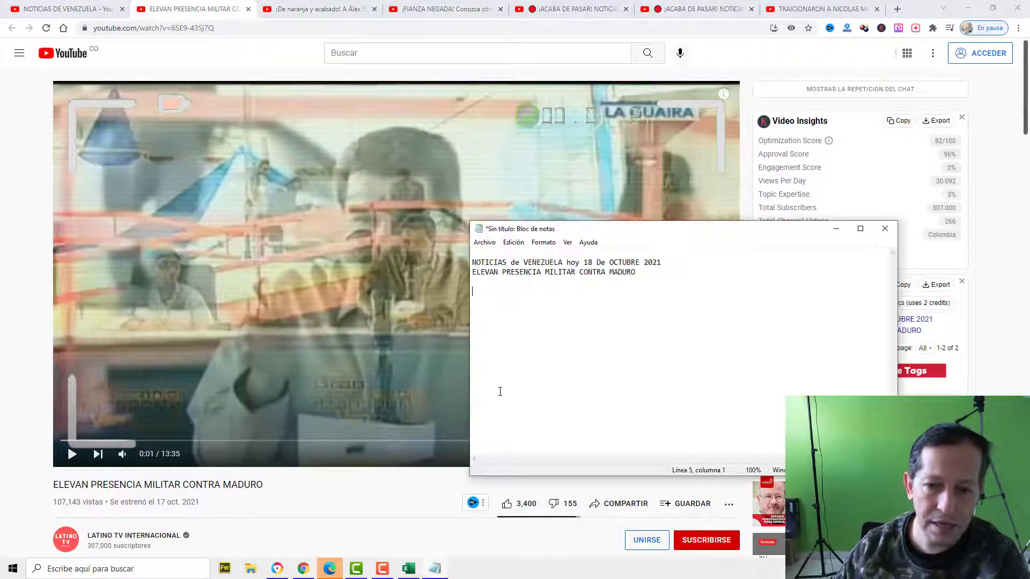
text("Keyword" "Noticias de Venezuela" "Venezuela Hoy" "Impacto Venezuela" "noticias de ultima hora en venezuela" "ultimas noticias de venezuela hoy" "noticias de hoy" "maduro" "noticias venezuela" "Noticias Venezuela en Directo" "venezuela hoy" "noticias telemundo" "colombia" "noticias de venezuela hoy" "ivan duque" "nicolas maduro" "noticias de ultima hora" "telemundo noticias")
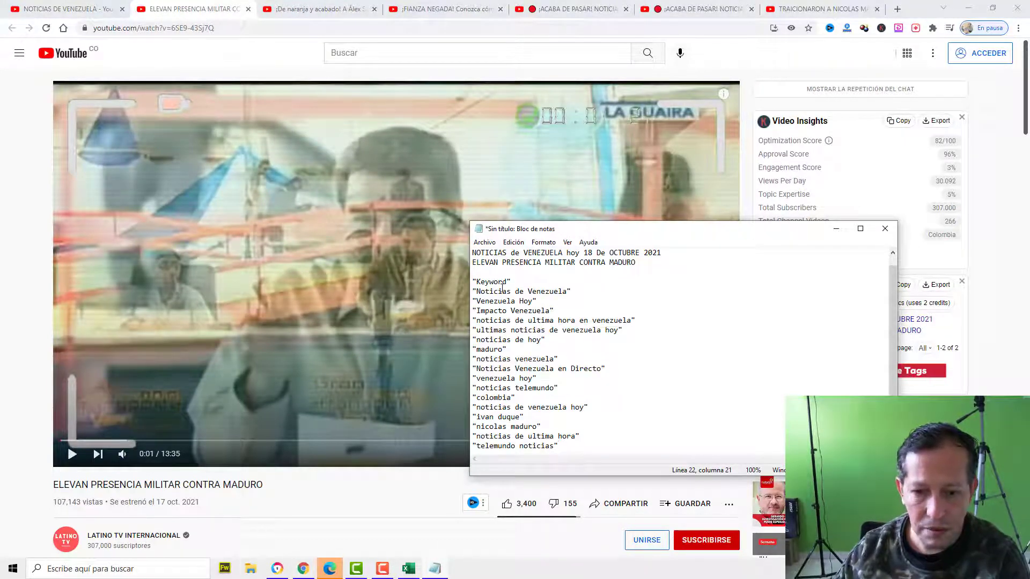
- Replace all quotation marks in the Notepad document with nothing
drag(511, 282, 507, 282)
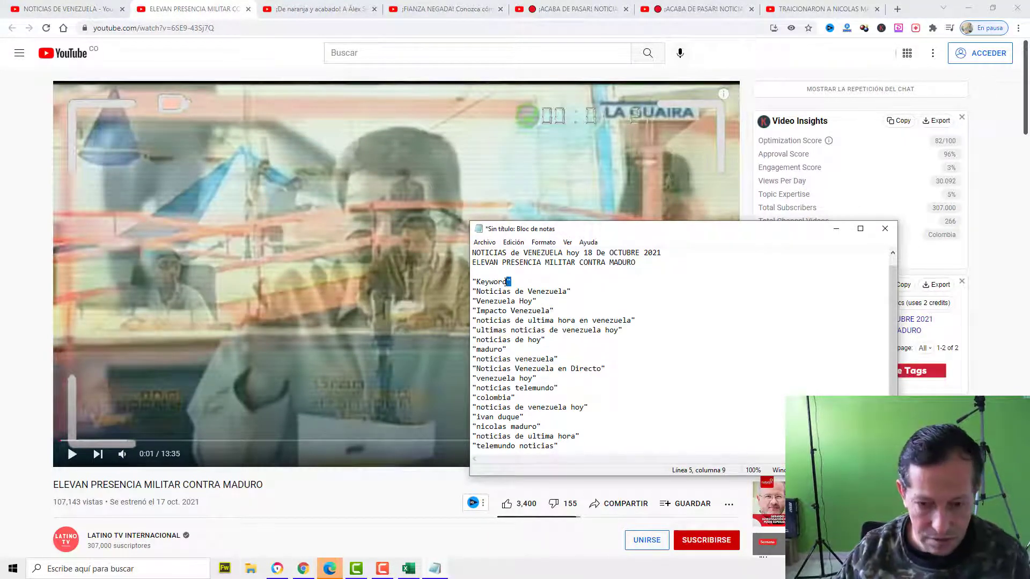
click(508, 243)
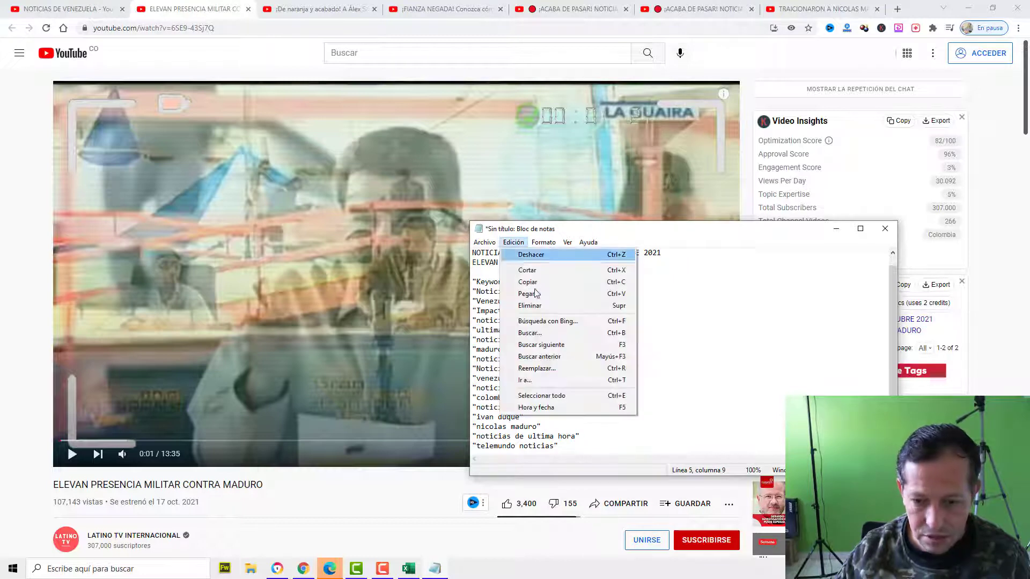
click(544, 369)
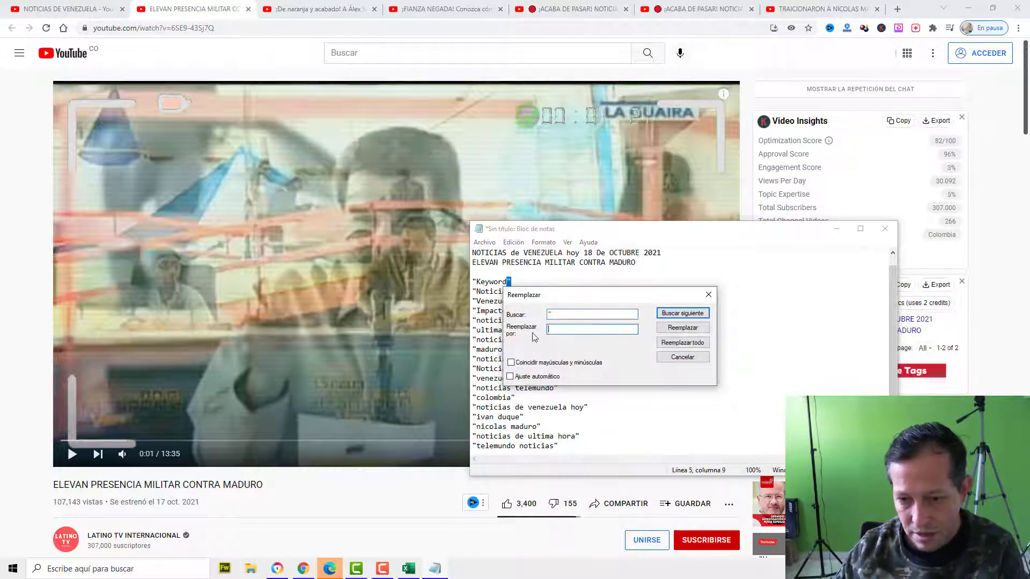
click(682, 343)
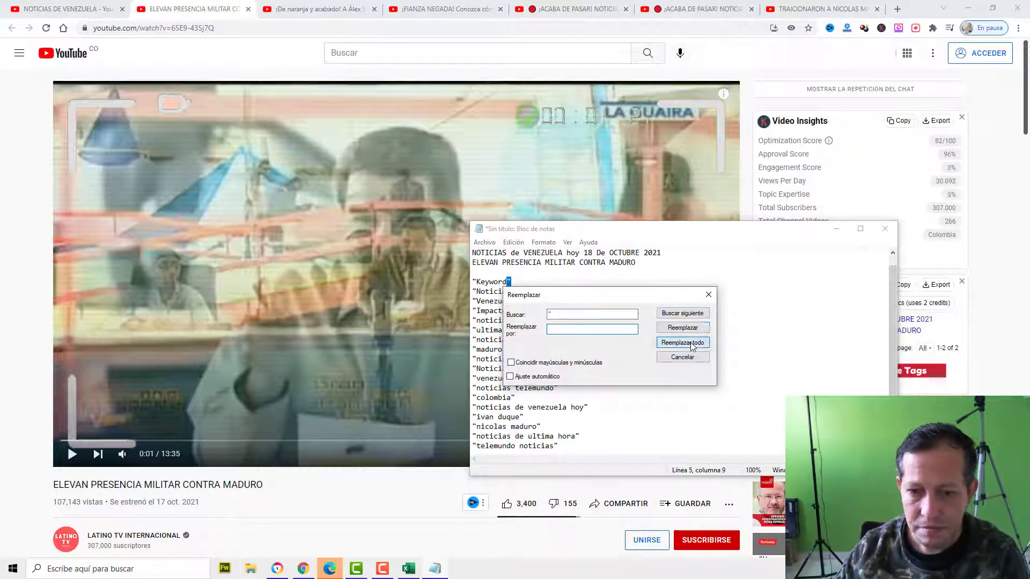
click(709, 294)
- Show Notepad over the "¡De naranja y acabado!" video, clear of its tags, and review the collected keyword list
click(321, 10)
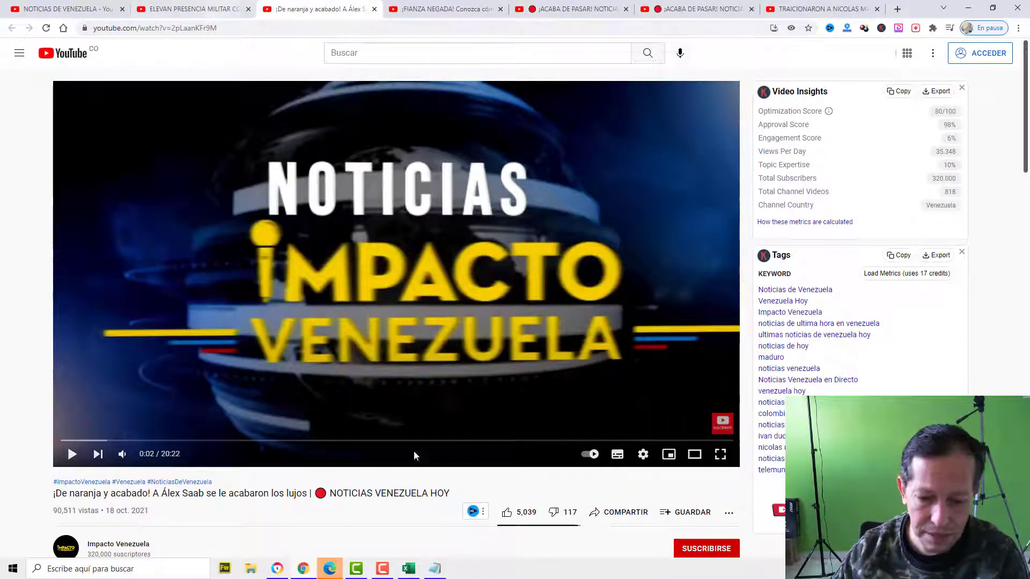
click(436, 569)
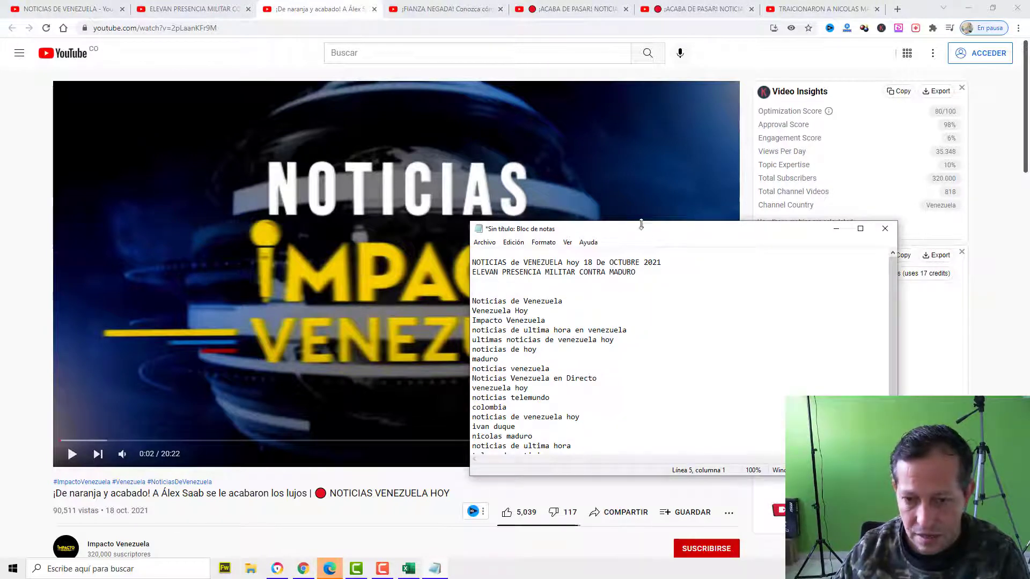
drag(641, 225, 375, 134)
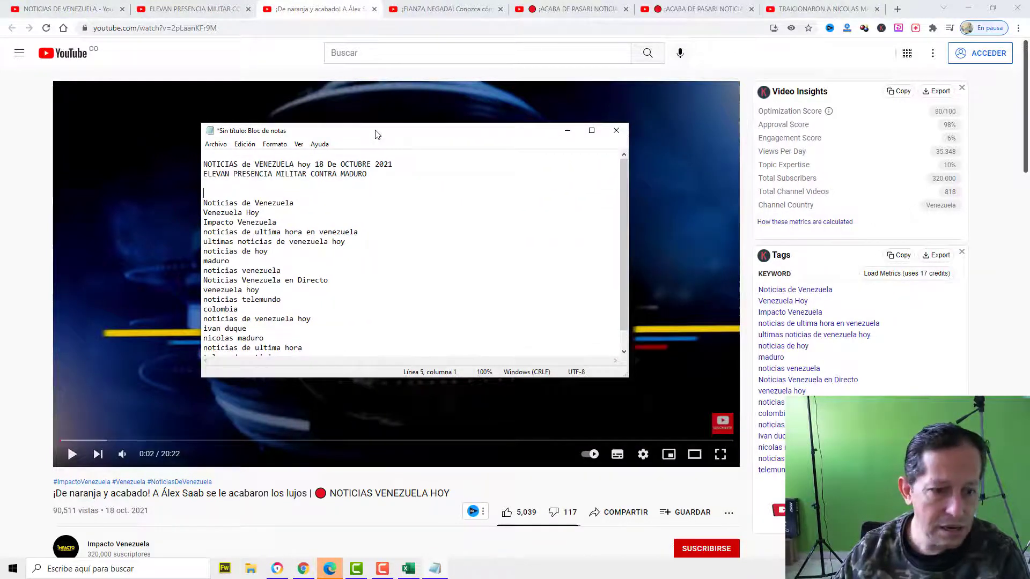
scroll(496, 254, down, 1)
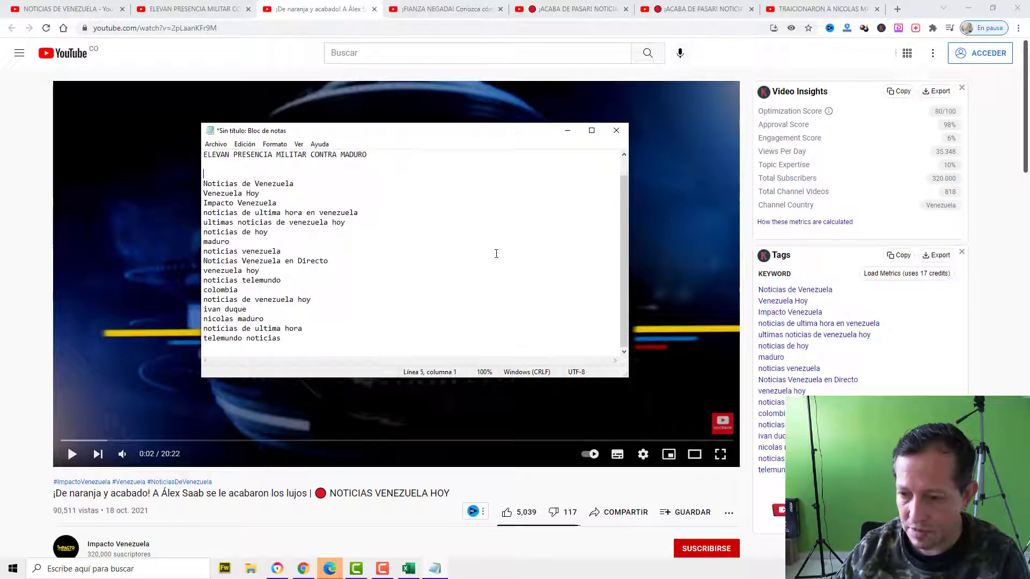
scroll(497, 254, up, 1)
scroll(472, 215, down, 1)
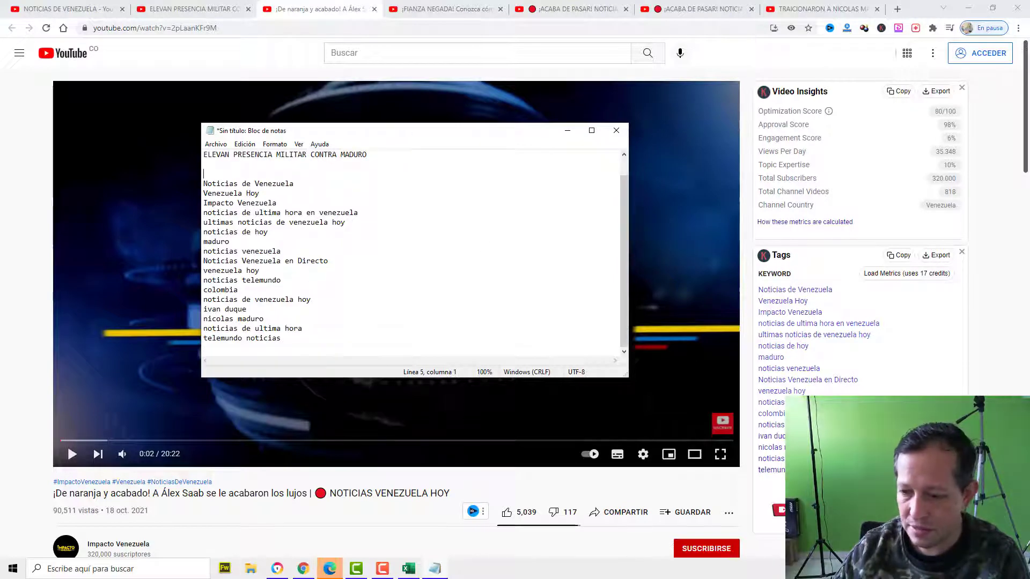
- Close the "¡De naranja y acabado!" and "¡FIANZA NEGADA!" tabs, and pause the "¡ACABA DE PASAR!" video of 18 October
click(374, 9)
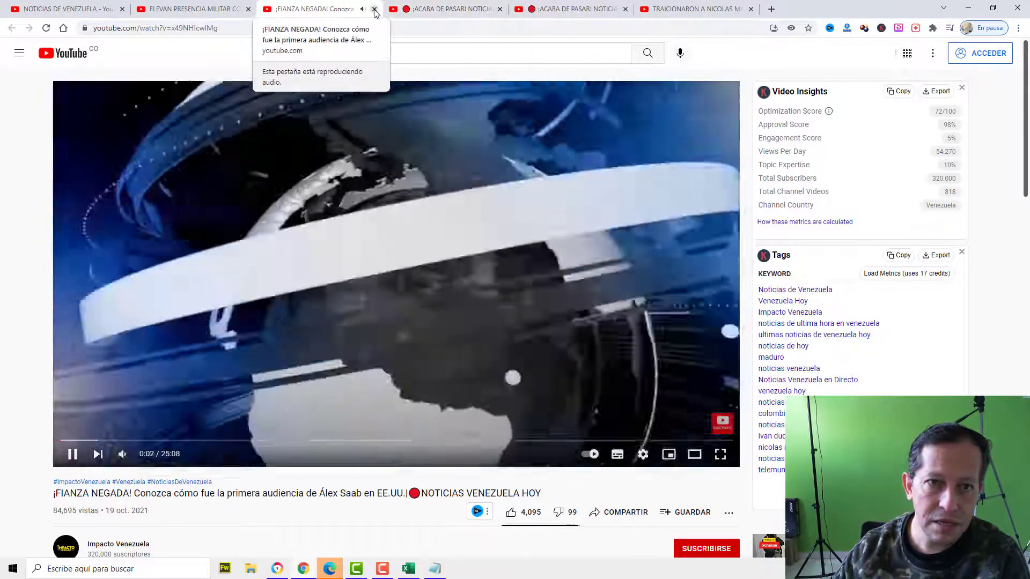
click(374, 9)
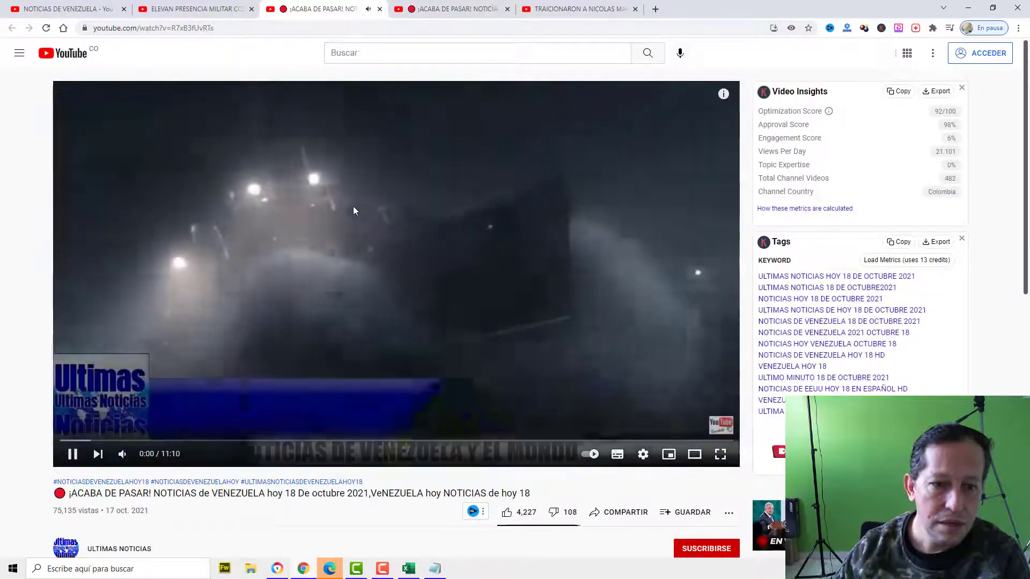
click(73, 454)
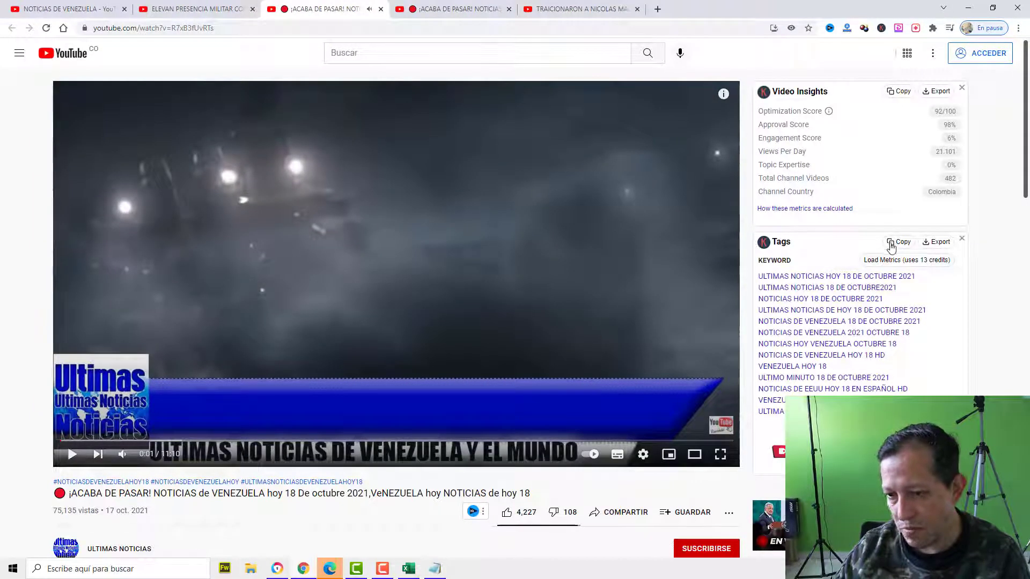
- Paste the copied tags of the 18 October "¡ACABA DE PASAR!" video into Notepad, below a blank line after the previous keywords
click(435, 569)
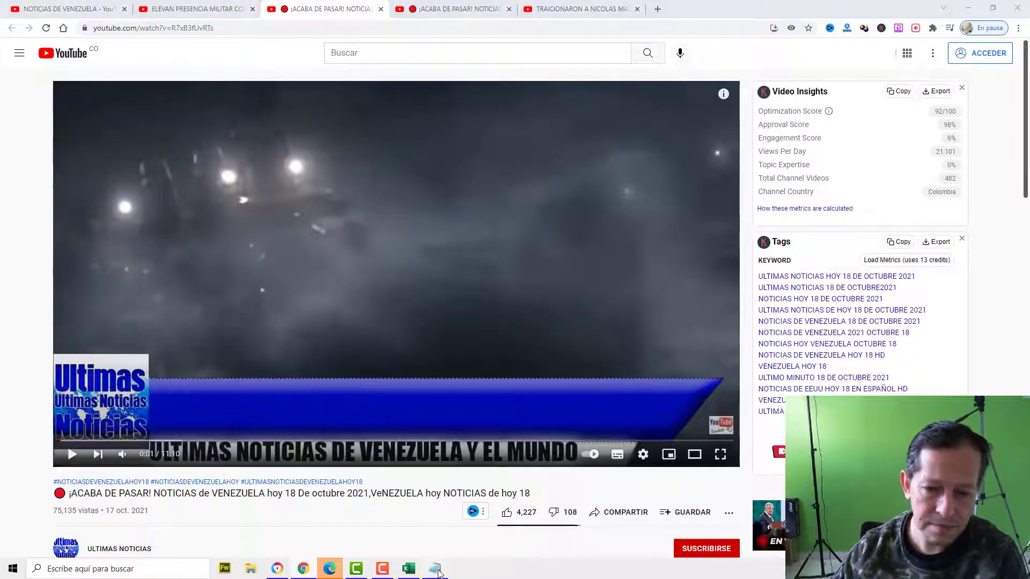
key(Return)
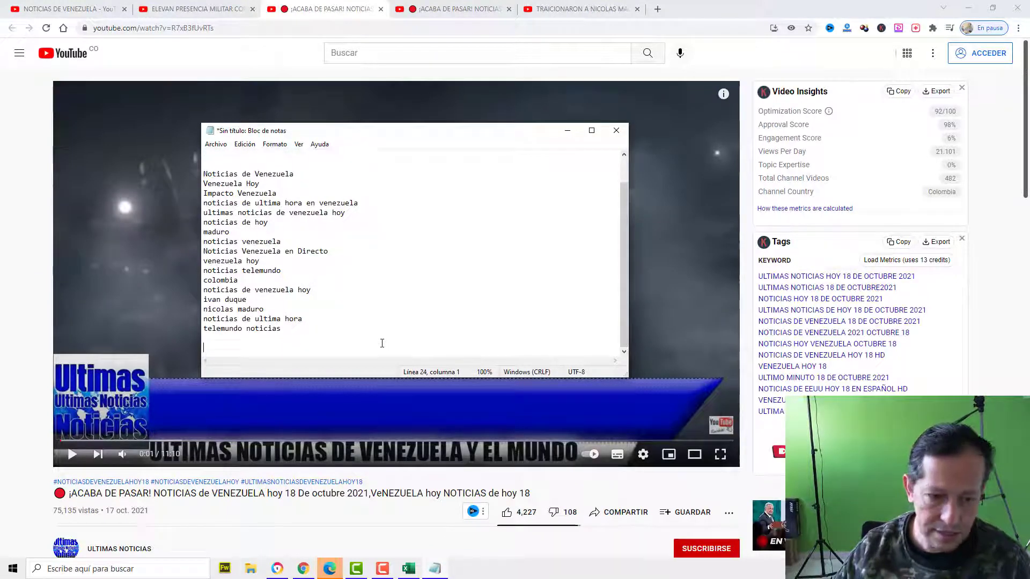
key(Return)
text("Keyword" "ULTIMAS NOTICIAS HOY 18 DE OCTUBRE 2021" "ULTIMAS NOTICIAS 18 DE OCTUBRE2021" "NOTICIAS HOY 18 DE OCTUBRE 2021" "ULTIMAS NOTICIAS DE HOY 18 DE OCTUBRE 2021" "NOTICIAS DE VENEZUELA 18 DE OCTUBRE 2021" "NOTICIAS DE VENEZUELA 2021 OCTUBRE 18" "NOTICIAS HOY VENEZUELA OCTUBRE 18" "NOTICIAS DE VENEZUELA HOY 18 HD" "VENEZUELA HOY 18" "ULTIMO MINUTO 18 DE OCTUBRE 2021" "NOTICIAS DE EEUU HOY 18 EN ESPAÑOL HD" "VENEZUELA HO Y OCTUBRE 18 2021" "ULTIMA HORA HOY 18")
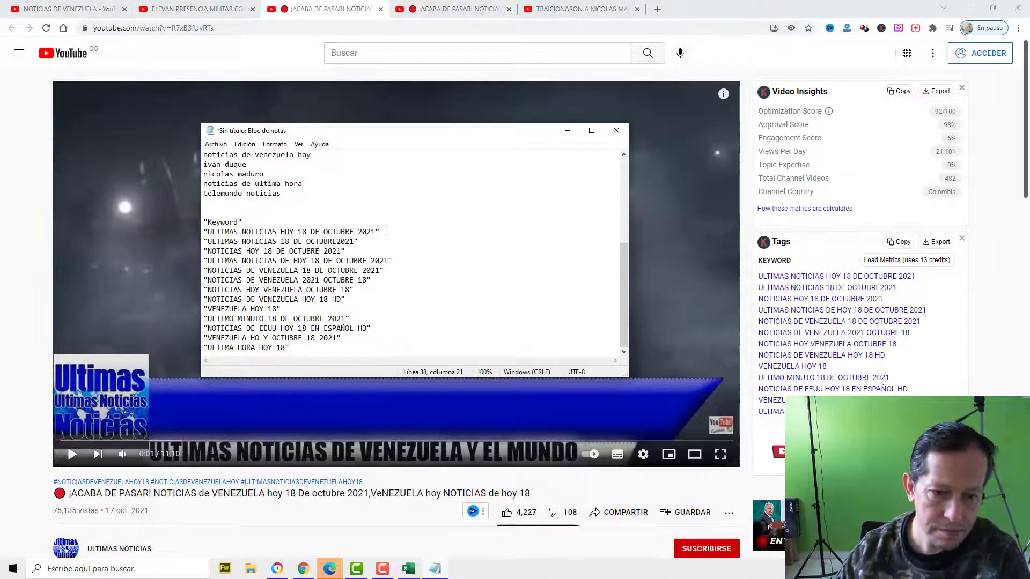
- Replace all quotation marks in the Notepad document with nothing, and delete the "Keyword" heading above the newest tags
click(245, 144)
click(300, 271)
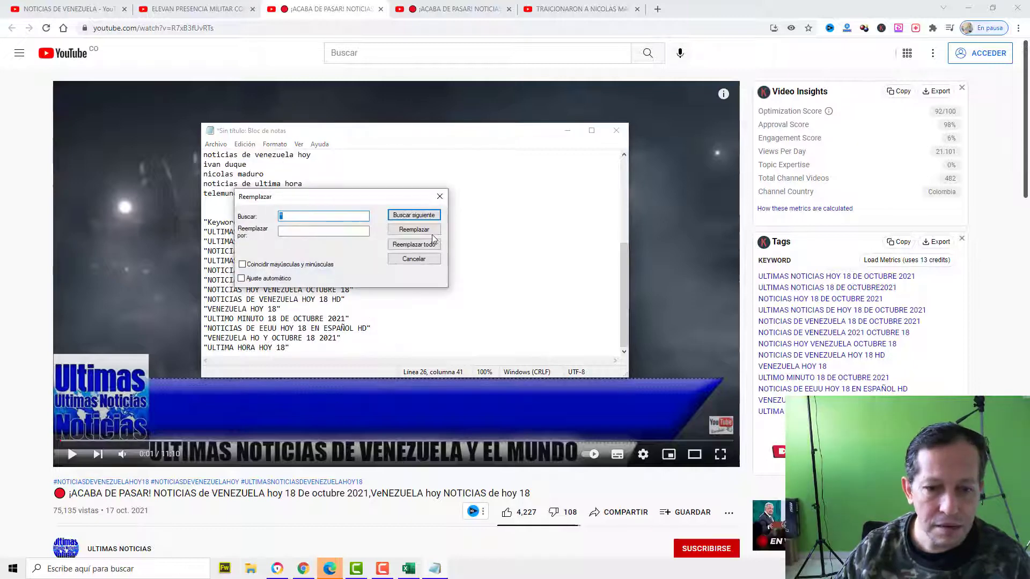
click(421, 244)
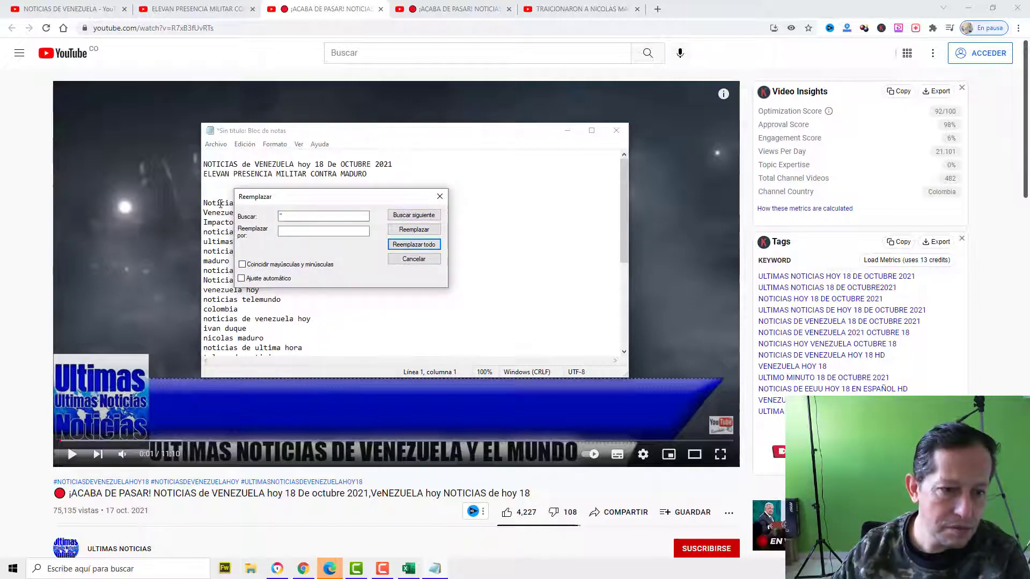
click(440, 196)
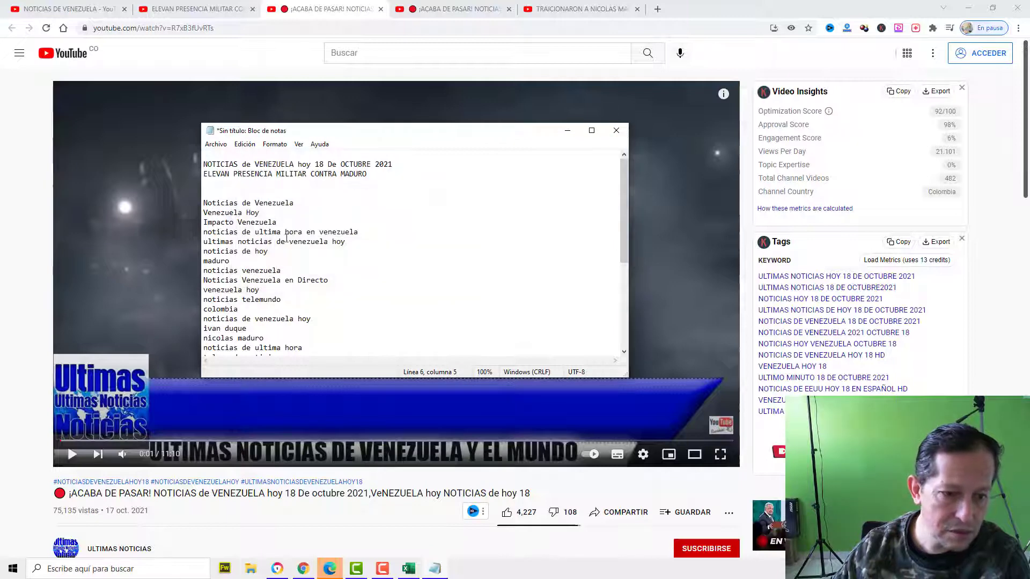
scroll(306, 274, down, 5)
drag(236, 221, 183, 219)
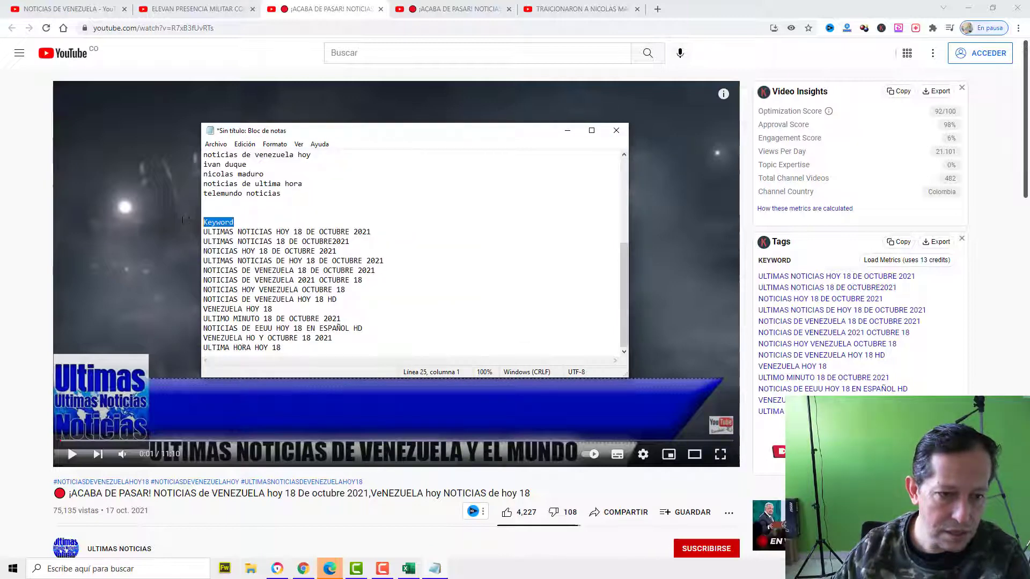
key(BackSpace)
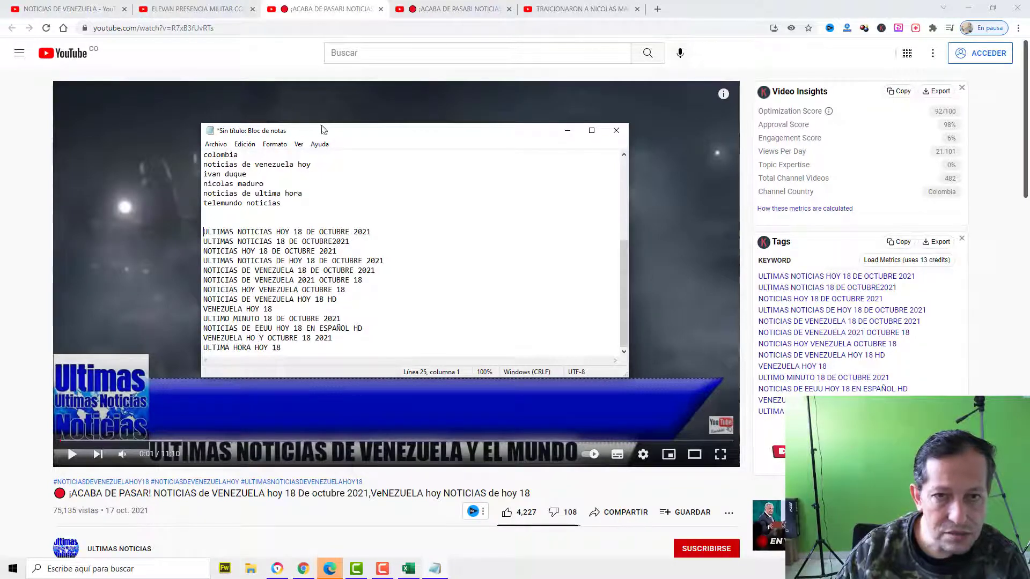
- Close the 18 October "¡ACABA DE PASAR!" tab, then pause the 17 October one, check its tags and close it too
click(381, 9)
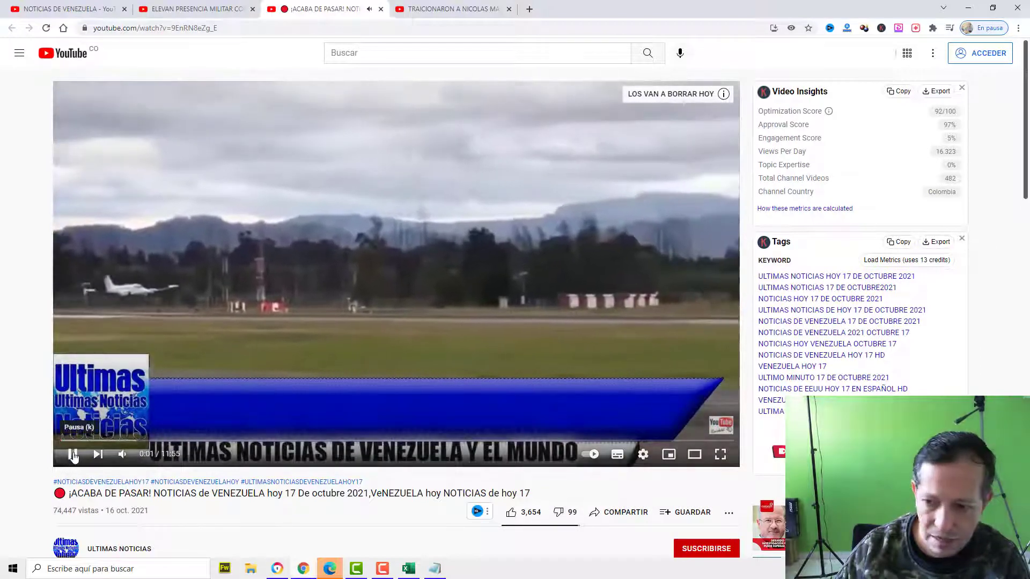
click(687, 268)
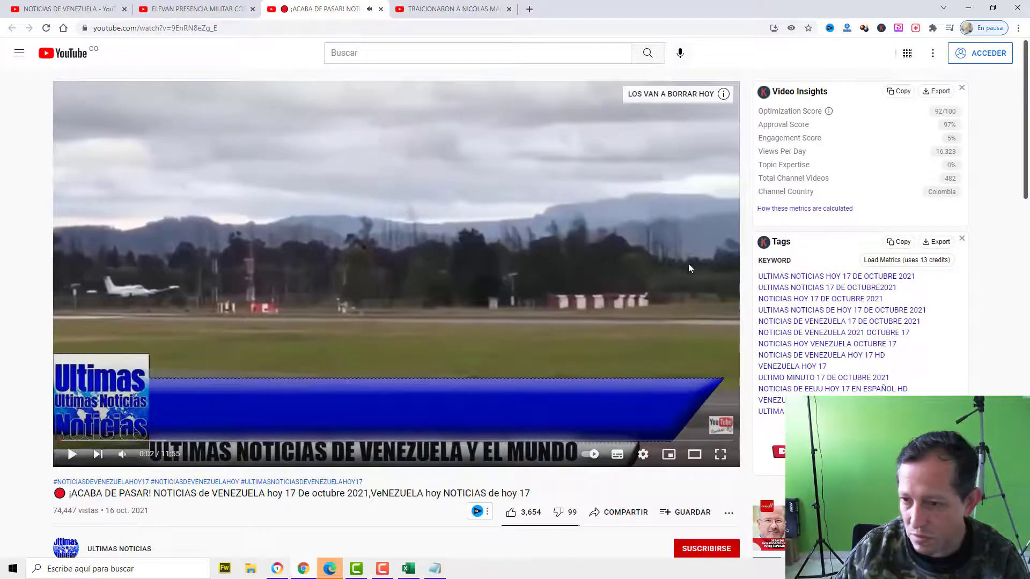
click(381, 9)
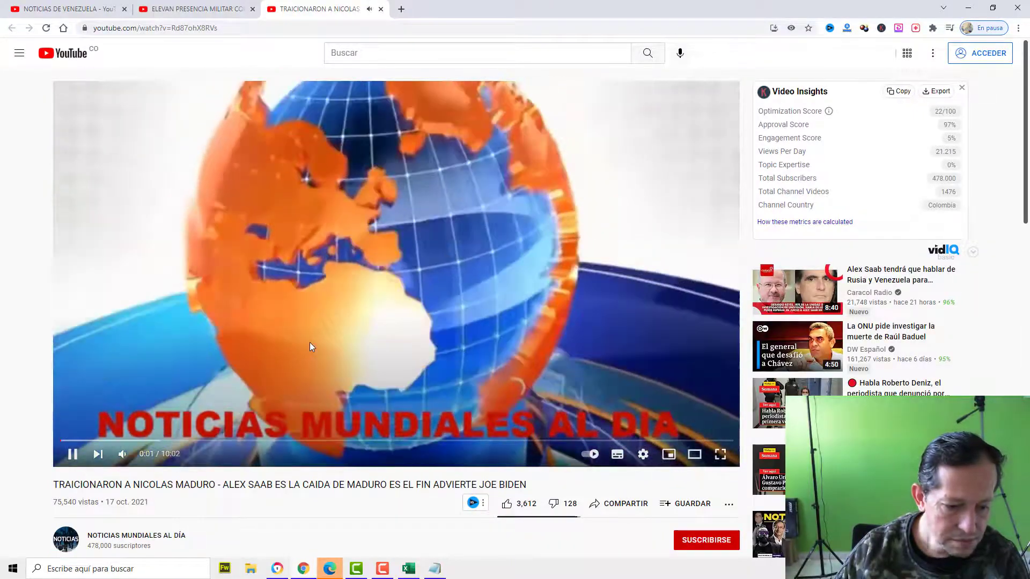
- Check the "TRAICIONARON A NICOLAS MADURO" video page for keyword tags
scroll(671, 289, down, 4)
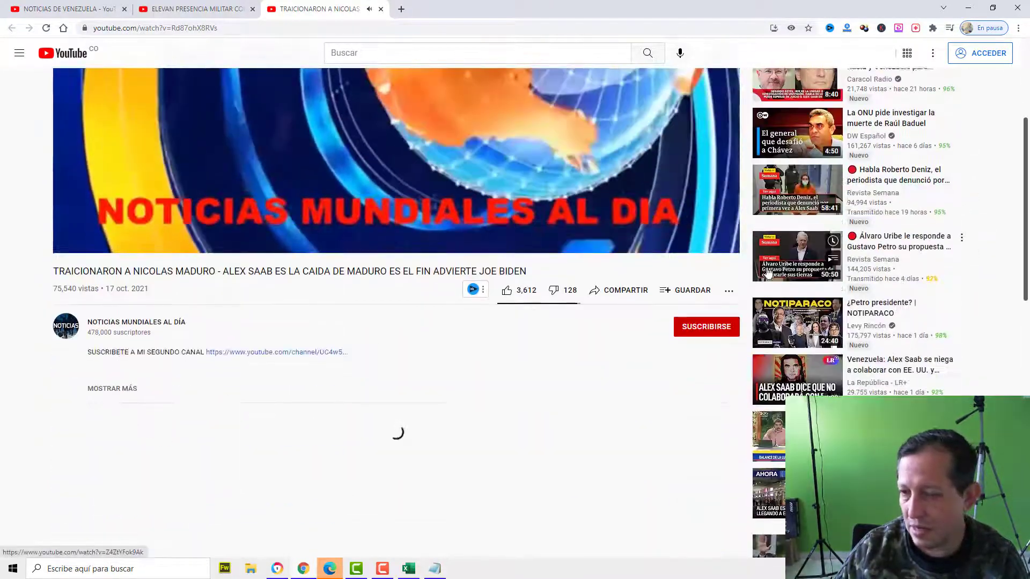
scroll(768, 259, up, 4)
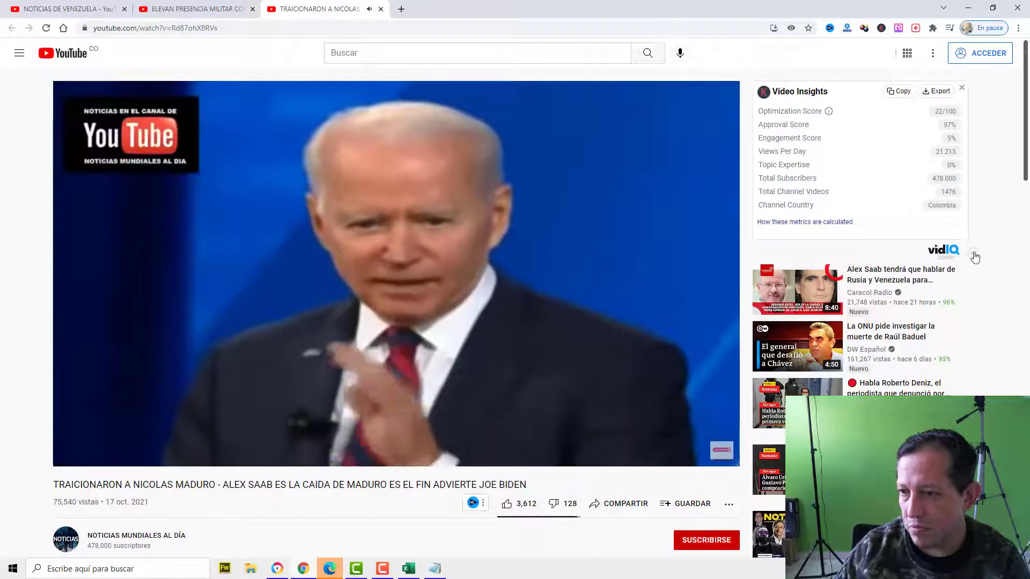
- Pause the "TRAICIONARON A NICOLAS MADURO" video, recheck its vidIQ details for tags, and close both remaining video tabs
click(972, 251)
click(72, 454)
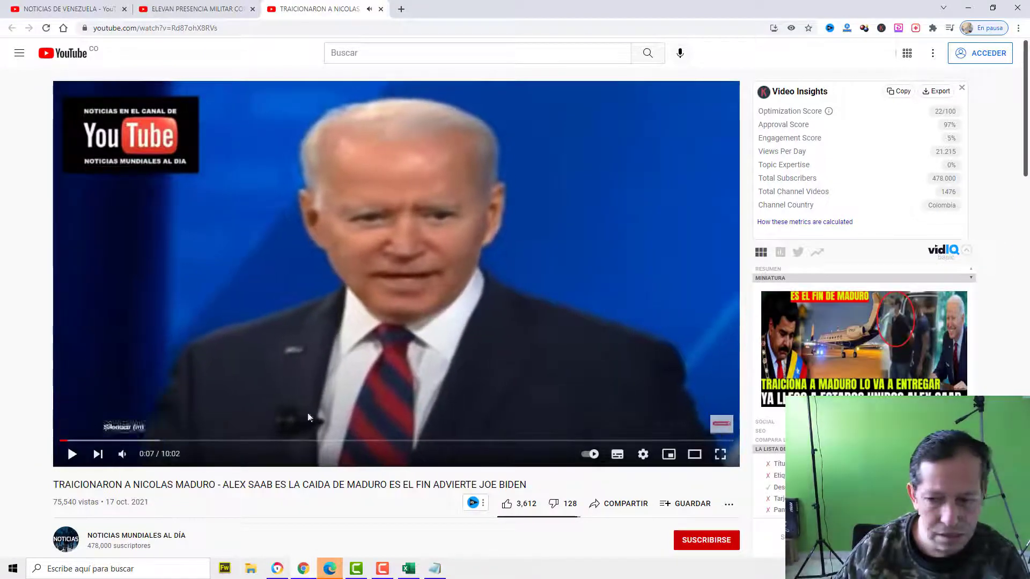
click(967, 256)
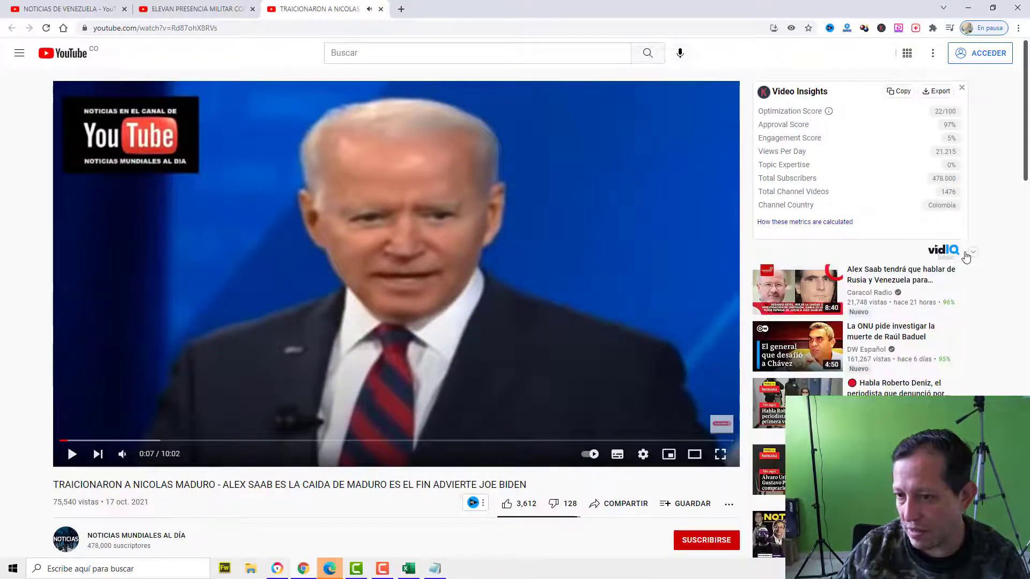
click(965, 253)
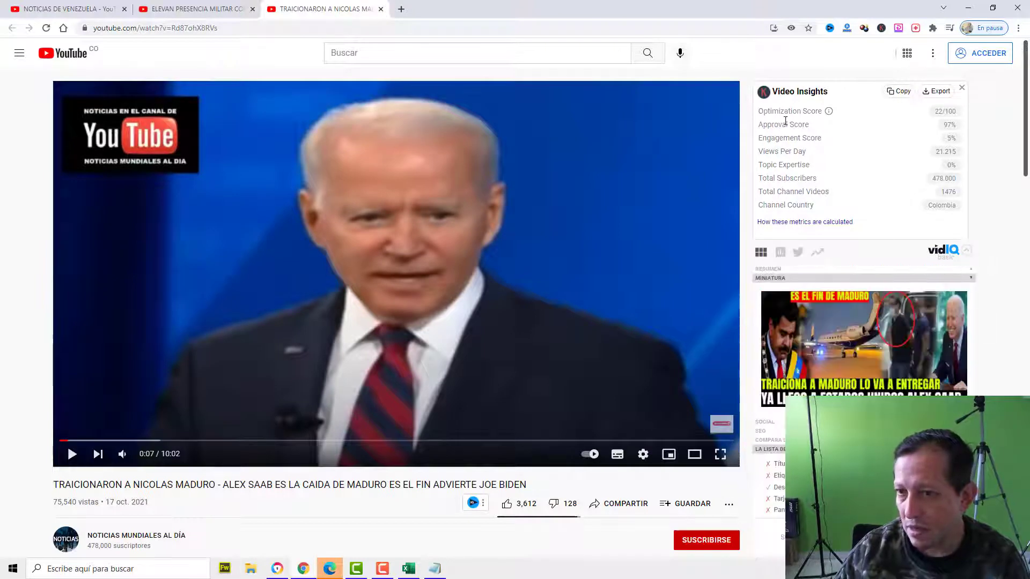
mouse_move(818, 127)
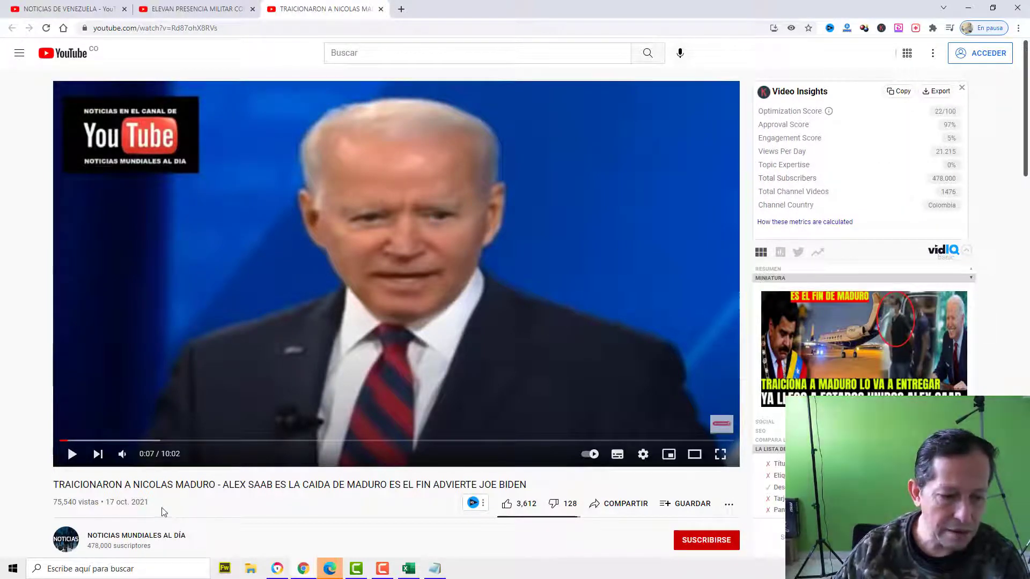
click(381, 10)
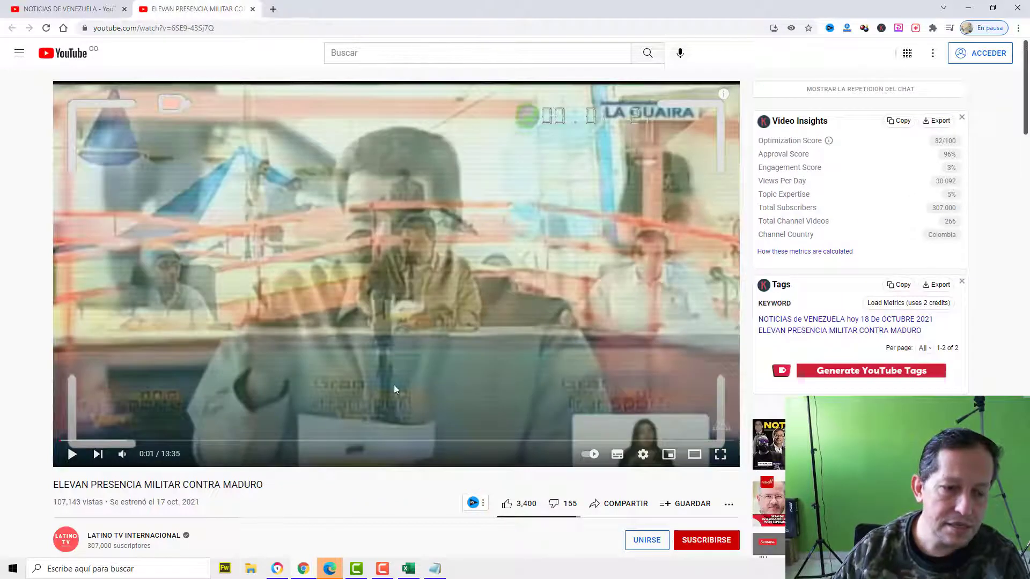
click(252, 9)
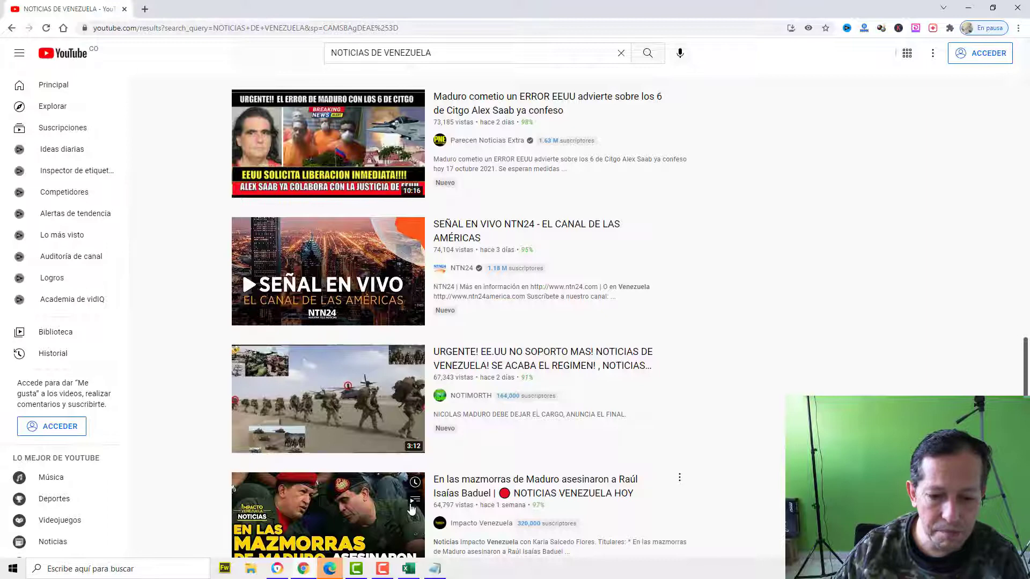
- Review the keywords collected in Notepad and copy "NOTICIAS de VENEZUELA hoy" from the first keyword line, without its date
click(435, 569)
scroll(423, 211, up, 10)
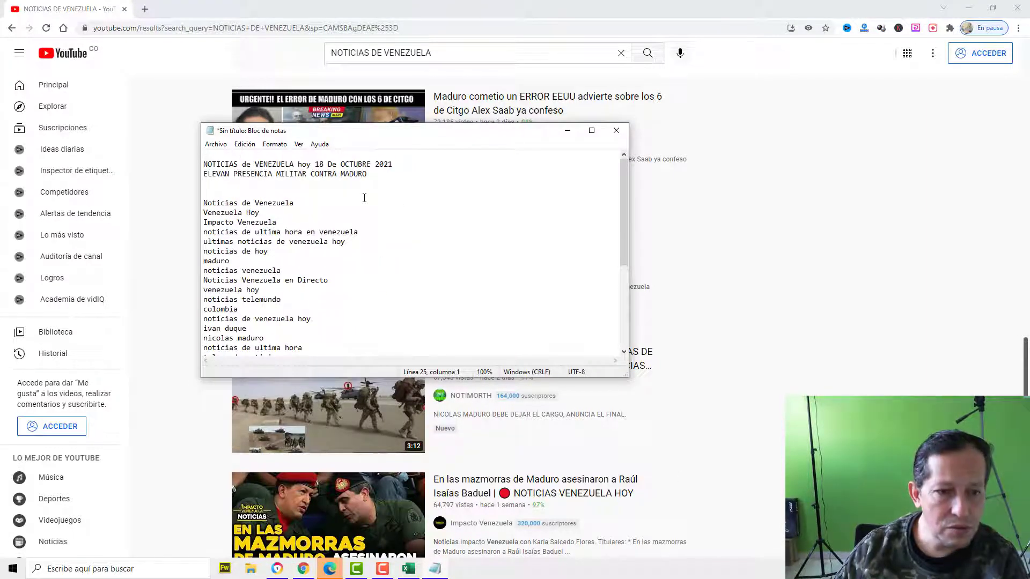
scroll(364, 198, down, 5)
scroll(364, 198, up, 5)
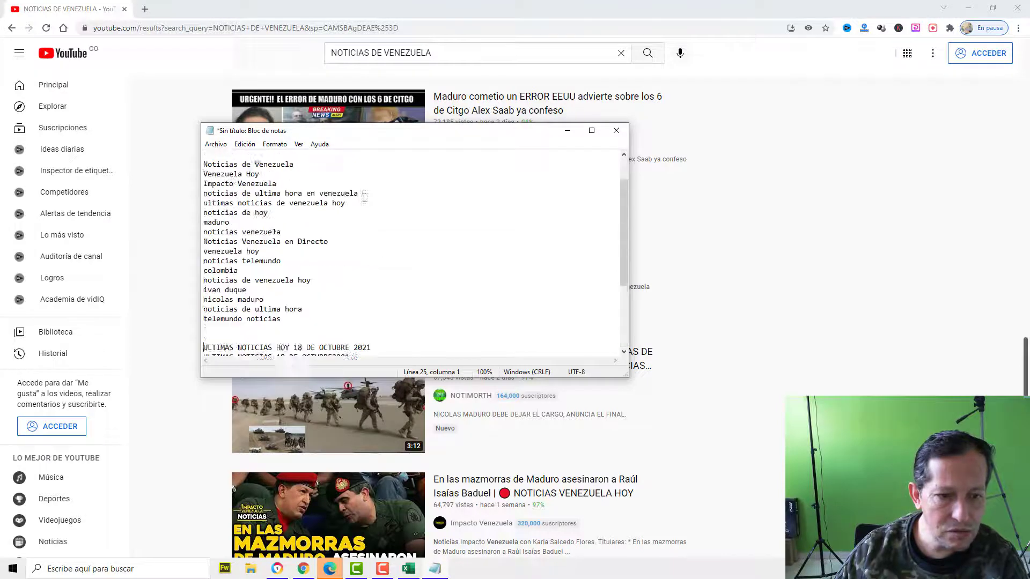
scroll(285, 194, down, 5)
scroll(284, 193, up, 5)
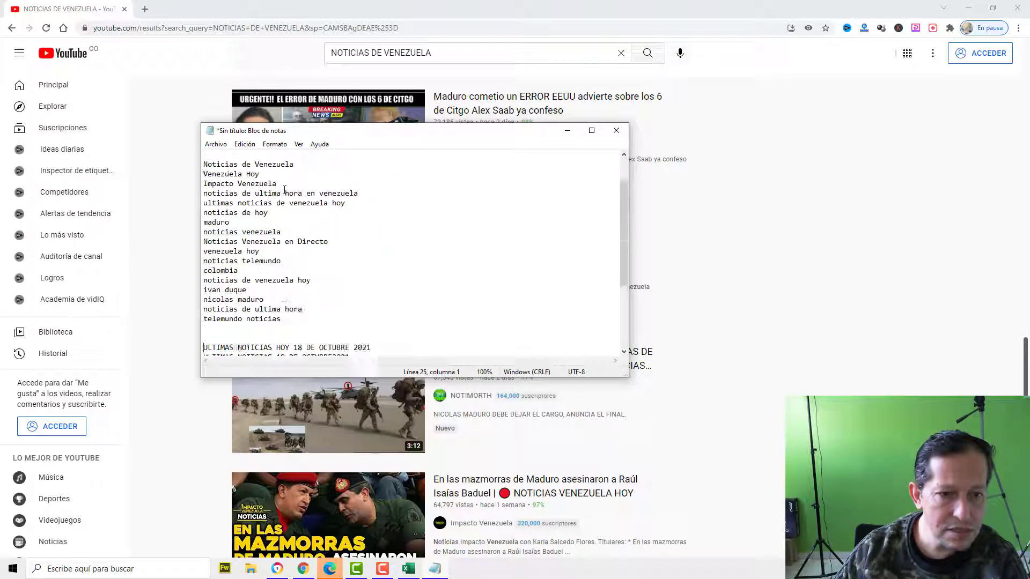
scroll(285, 194, down, 1)
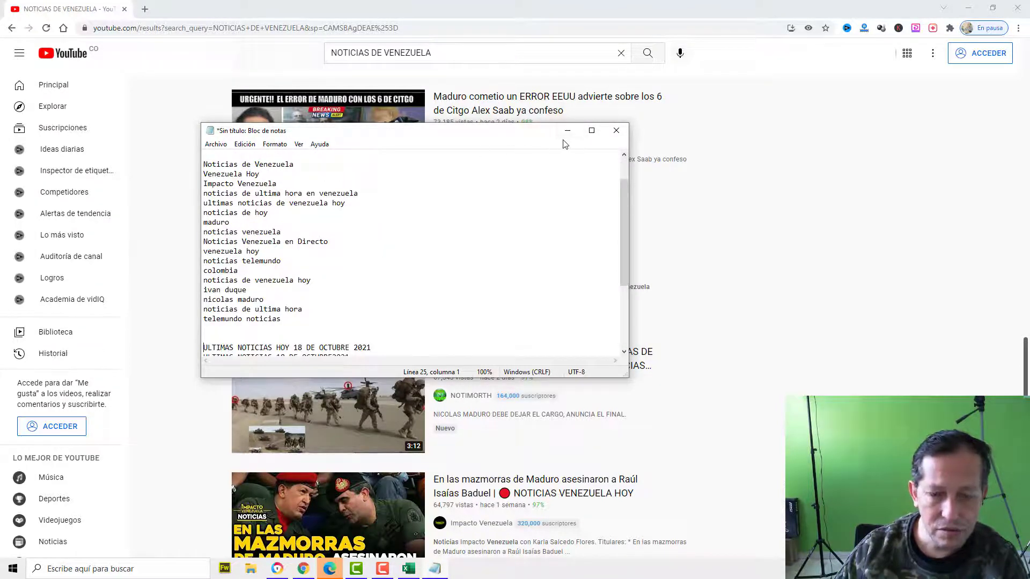
drag(626, 201, 624, 165)
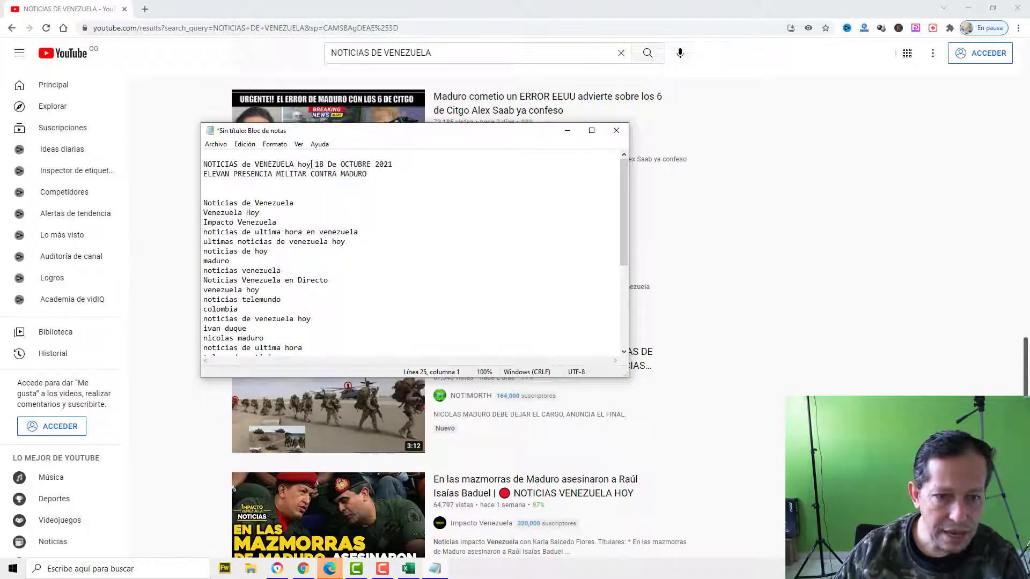
drag(311, 164, 206, 166)
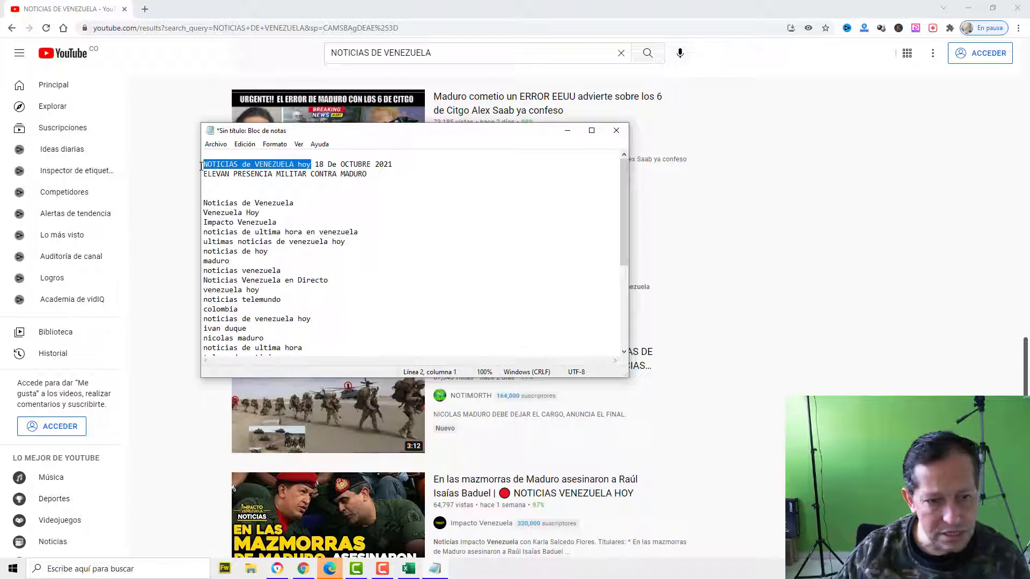
- Switch to the other Chrome window and open Google Trends from its "google trends" search results
click(145, 11)
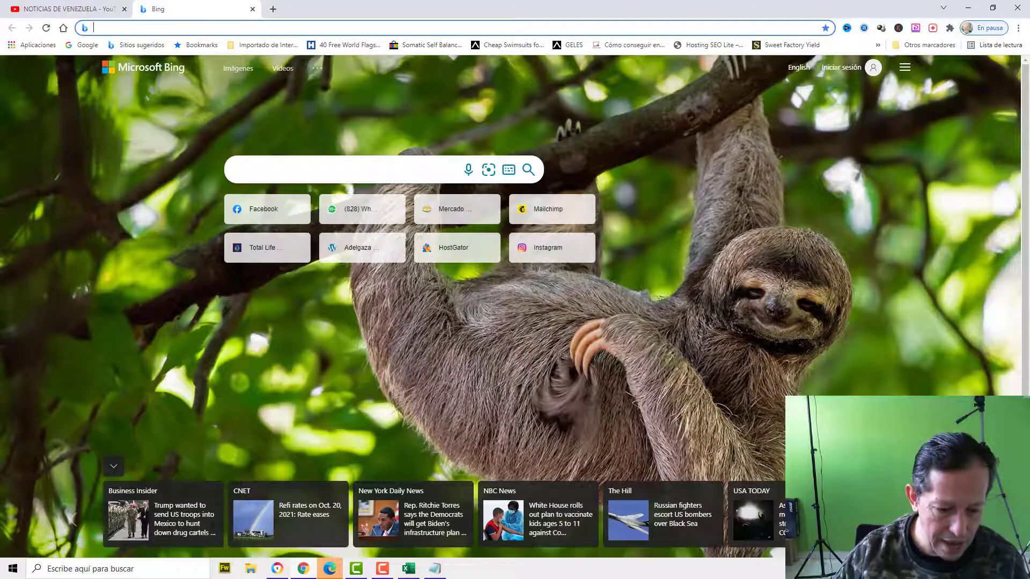
click(278, 570)
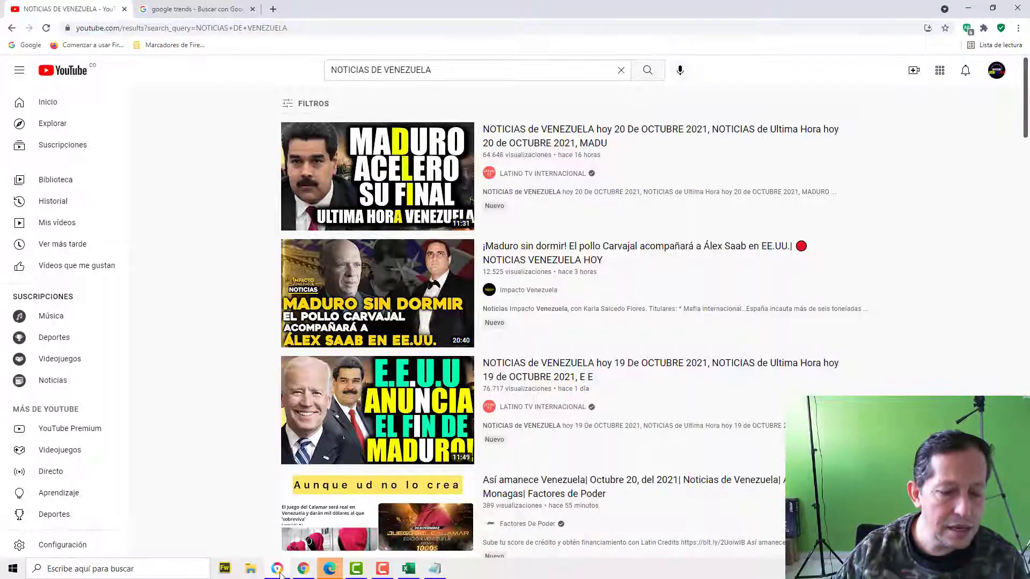
click(278, 570)
click(278, 569)
click(196, 9)
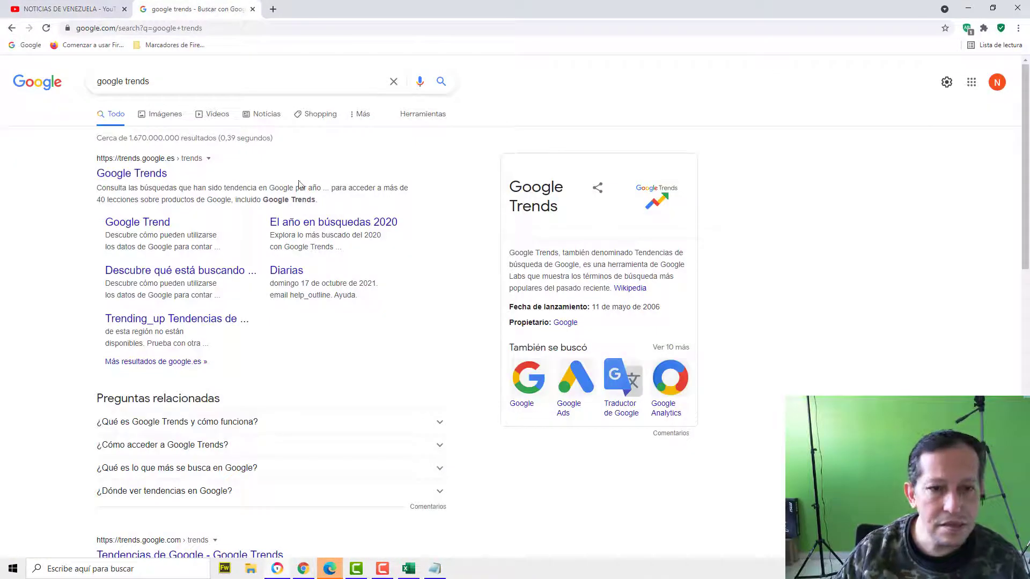
click(139, 181)
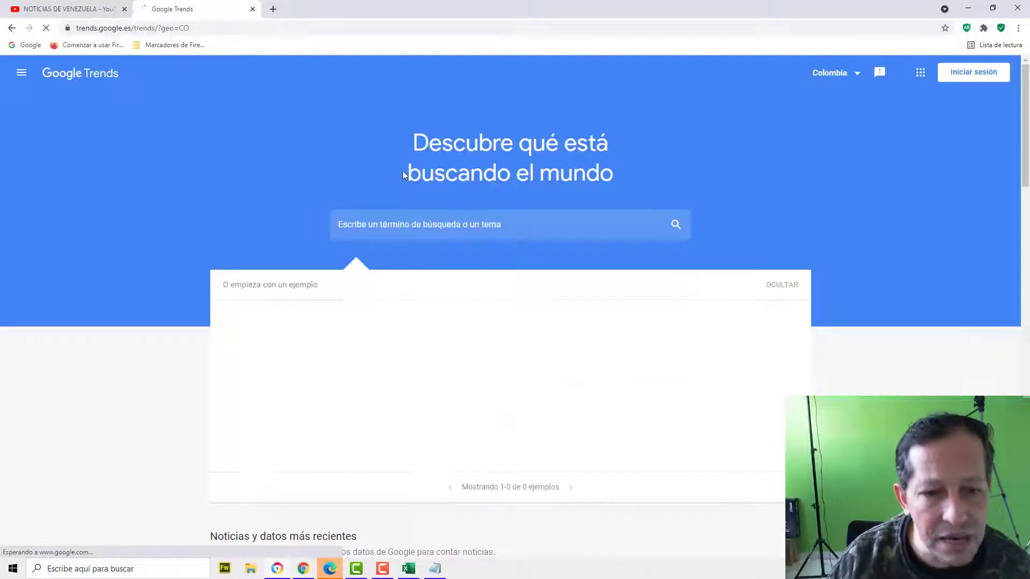
- Search Google Trends for "NOTICIAS de VENEZUELA hoy" as a search term
click(394, 225)
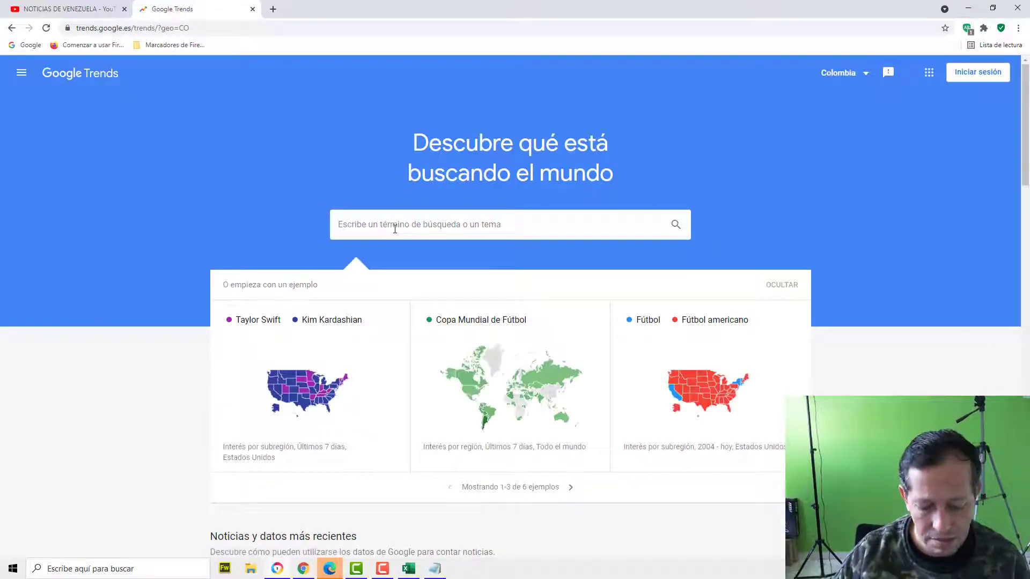
text(NOTICIAS de VENEZUELA hoy)
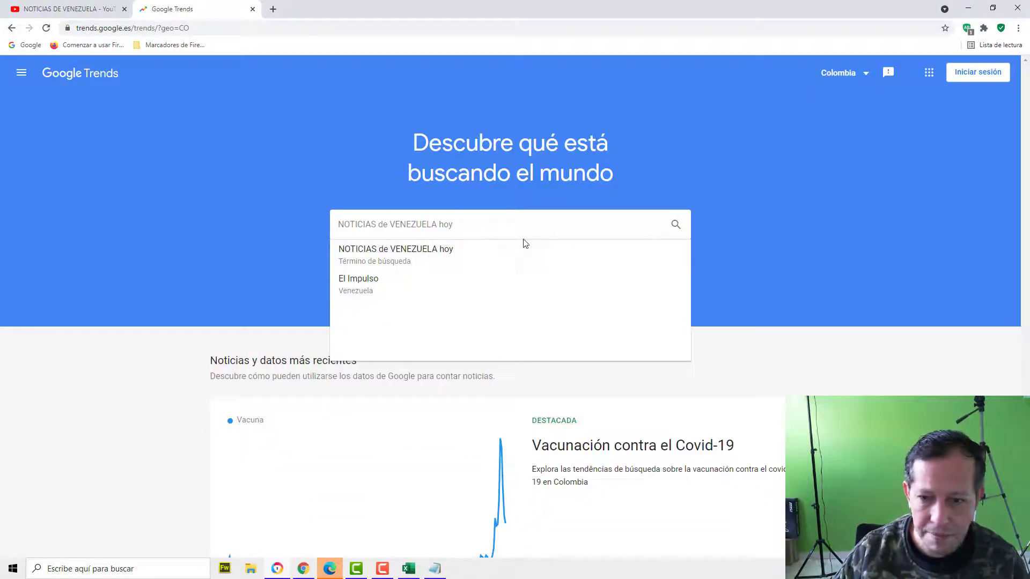
click(442, 255)
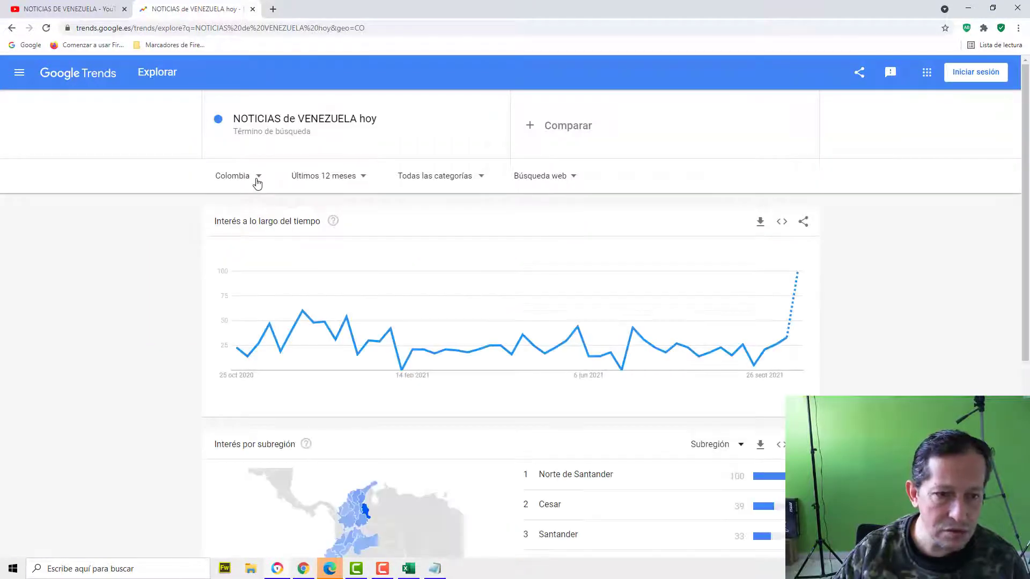
- Set the trend's region to Todo el mundo and its time range to Últimas 4 horas
click(257, 180)
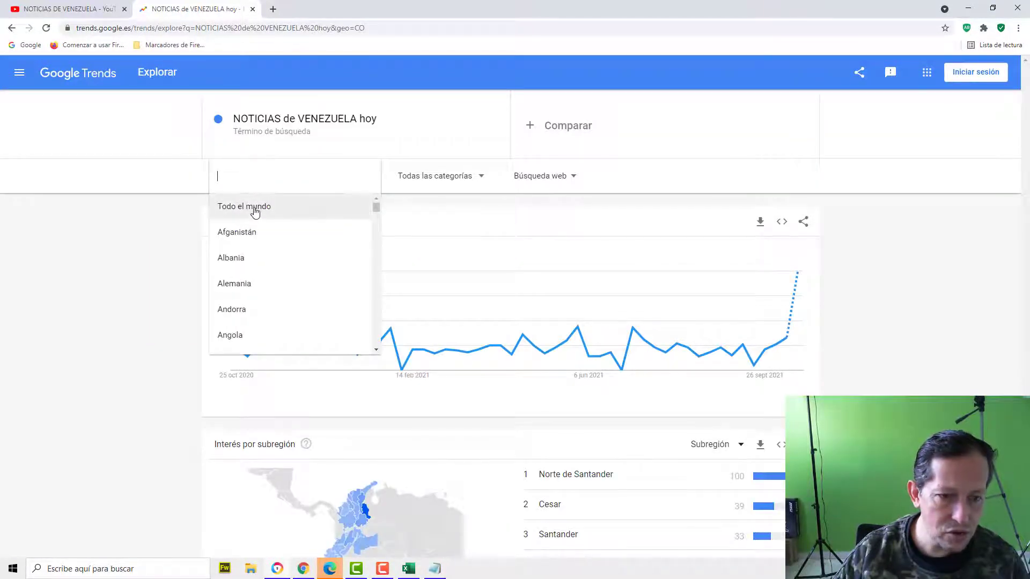
click(255, 209)
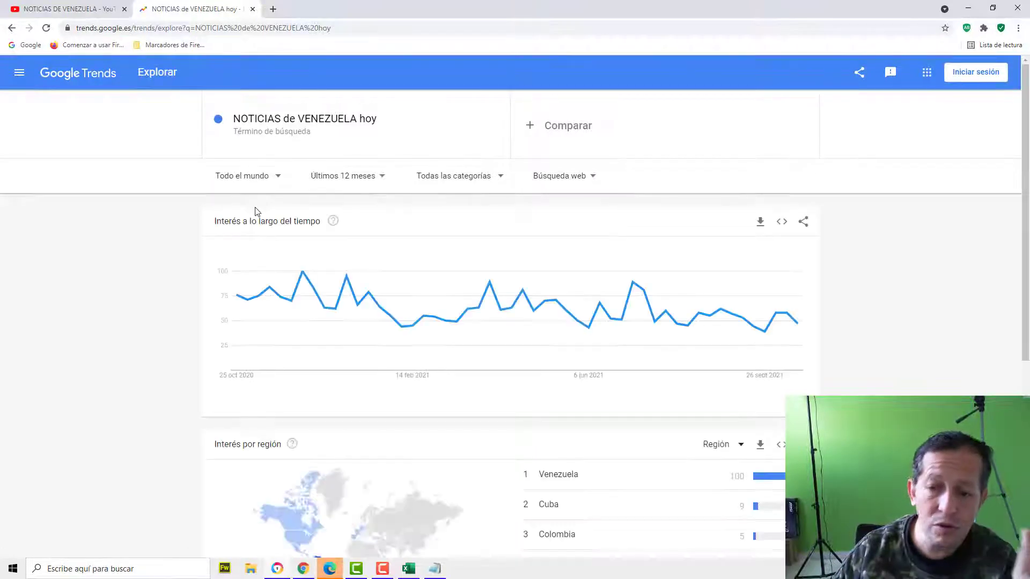
click(364, 182)
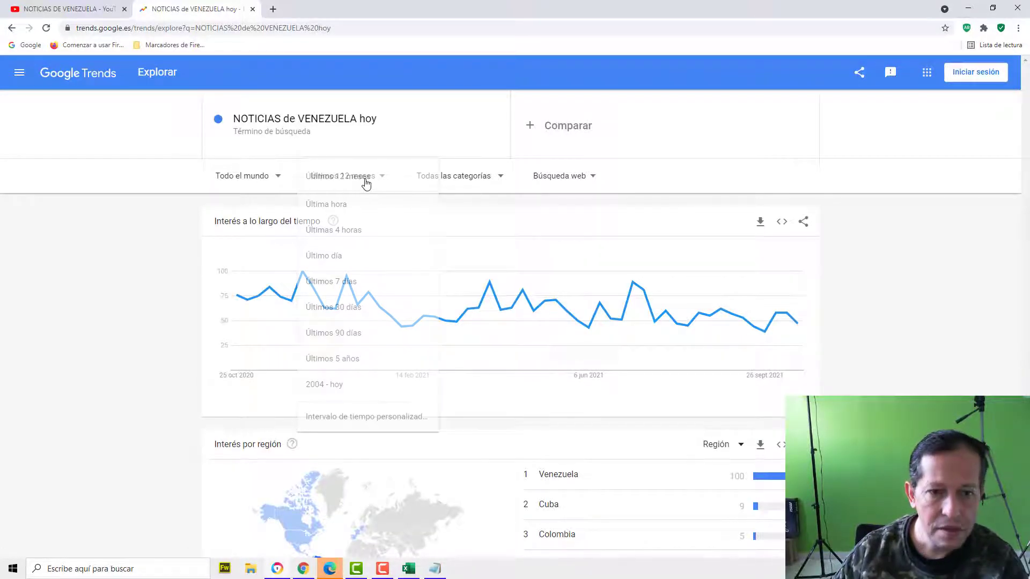
click(352, 231)
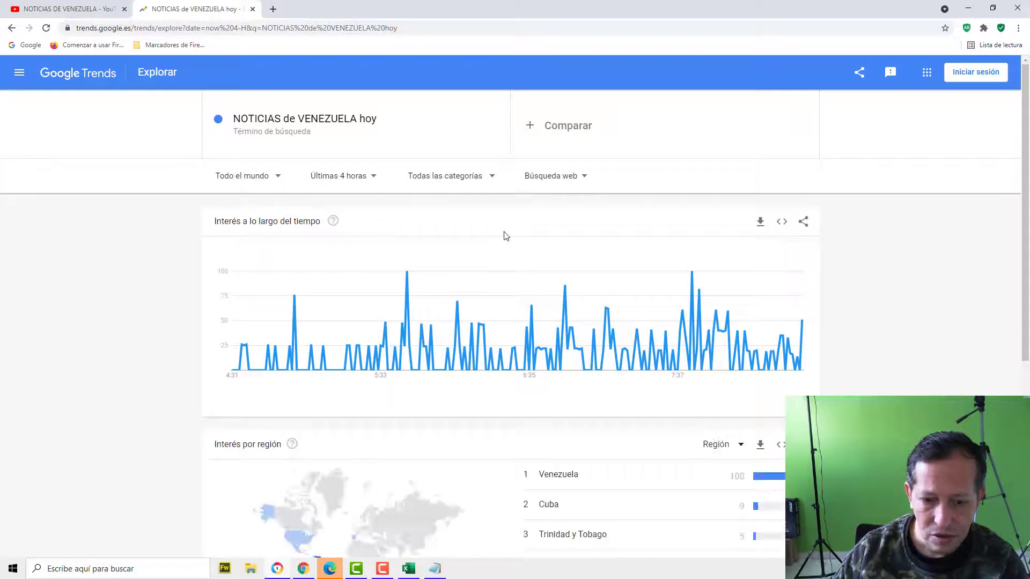
- Examine the keyword's interest over time, interest by region, and related topics and queries
scroll(506, 236, down, 6)
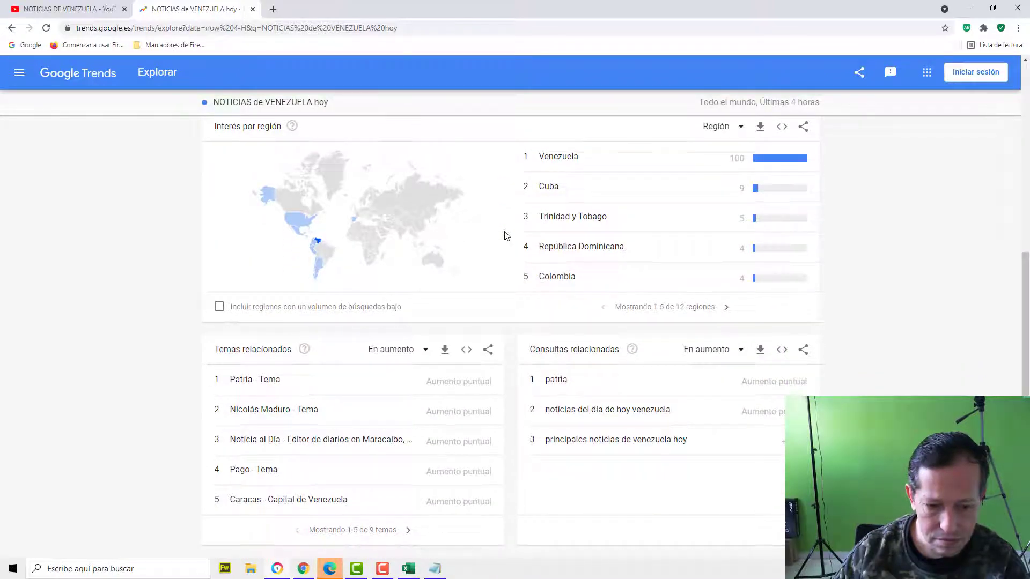
scroll(444, 308, up, 6)
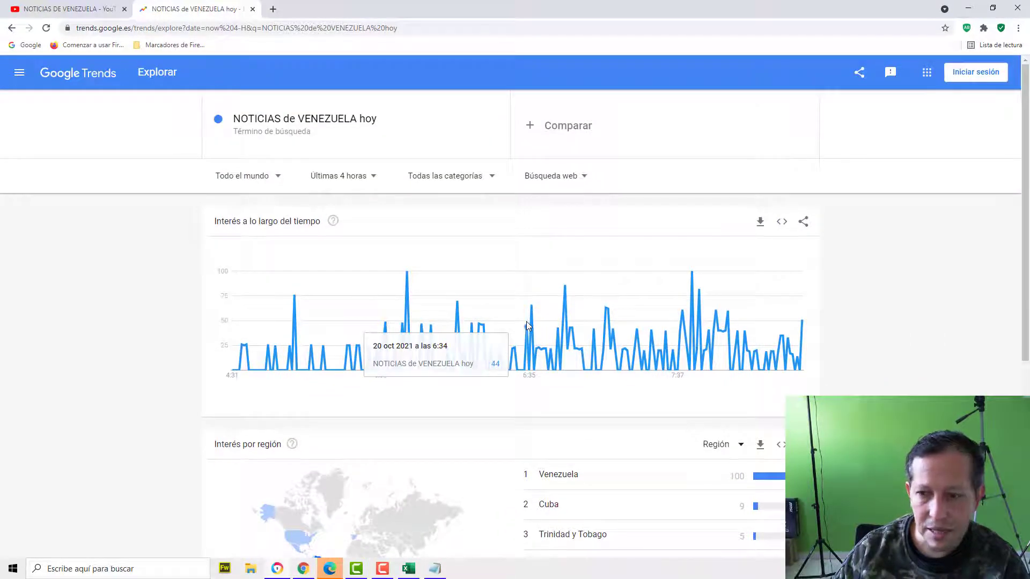
scroll(553, 319, down, 3)
scroll(585, 325, down, 3)
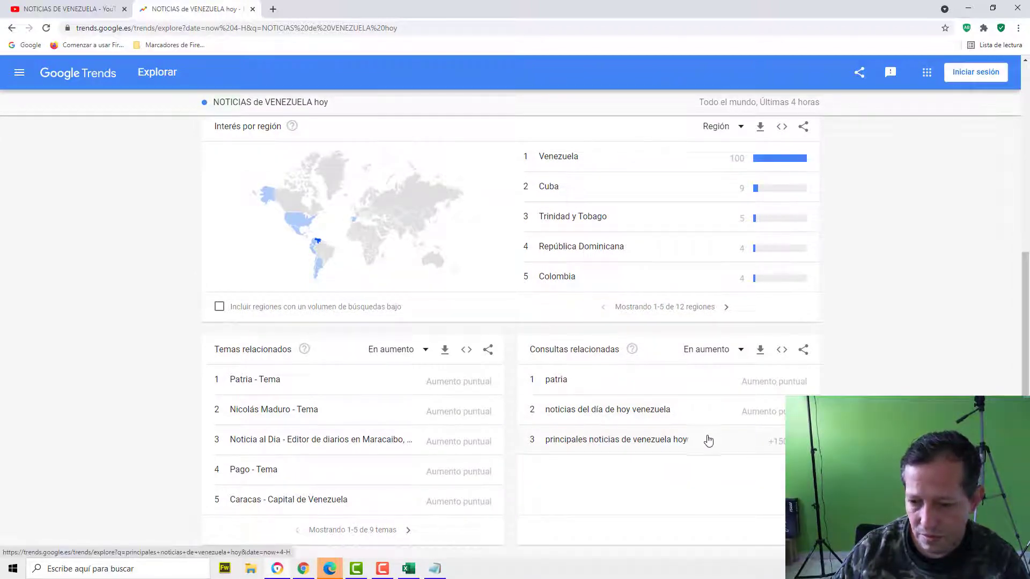
scroll(560, 361, up, 6)
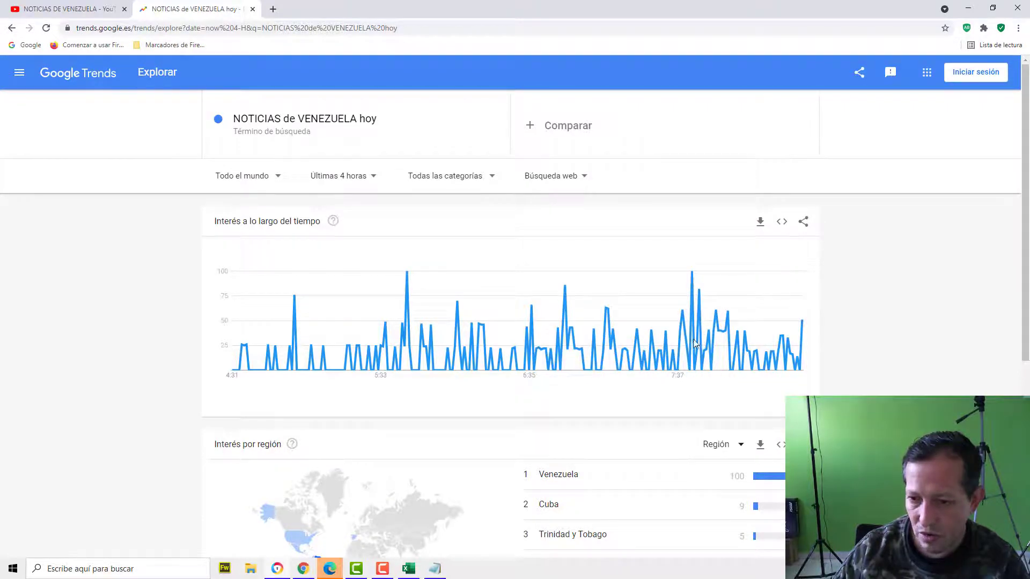
mouse_move(694, 343)
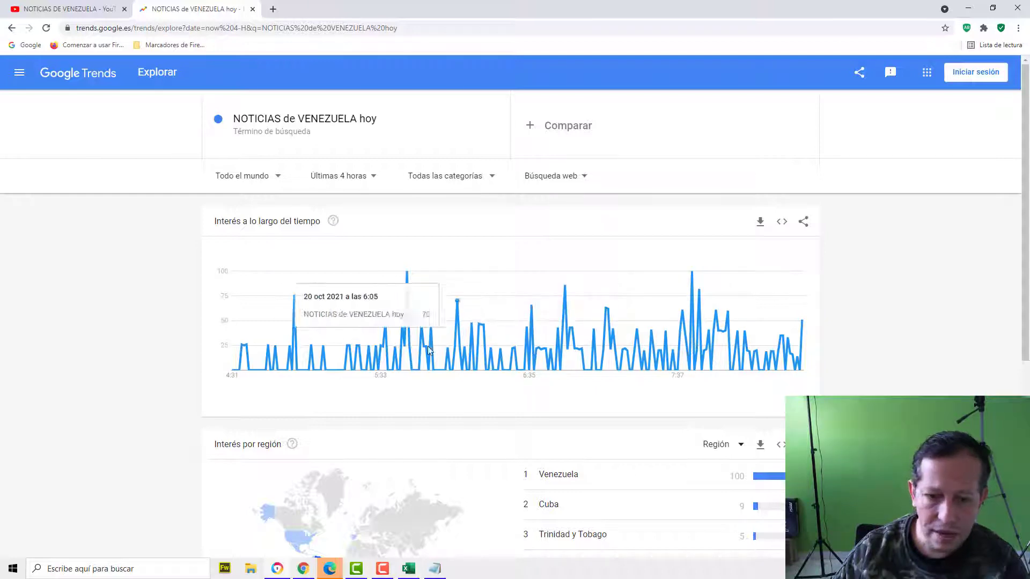
- In the Excel keyword sheet, enter "NOTICIAS DE VENEZUELA HOY" in A2 and slightly widen column A
click(435, 570)
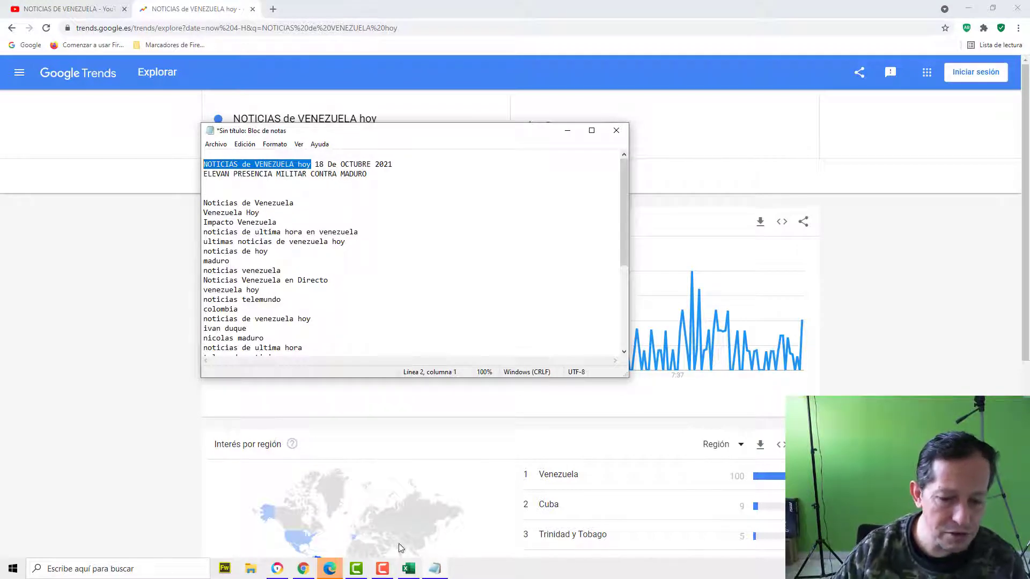
click(408, 569)
click(60, 140)
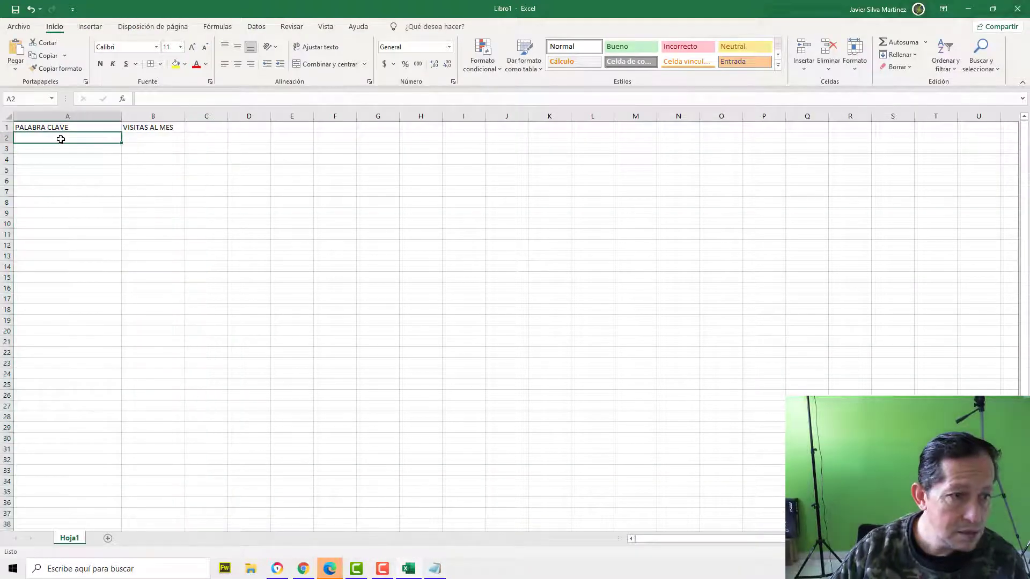
text(NOTICIA)
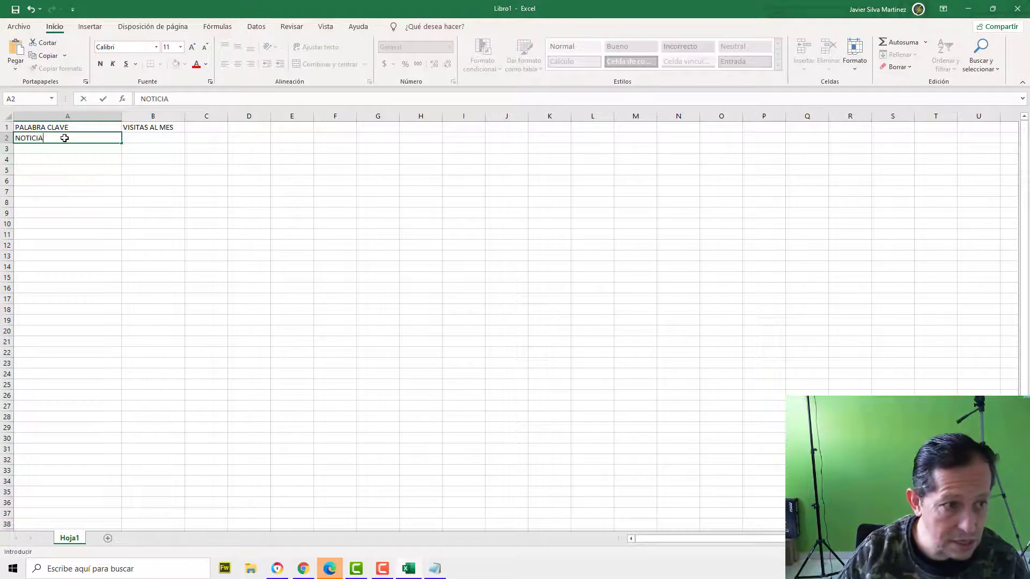
text(S DE VENE)
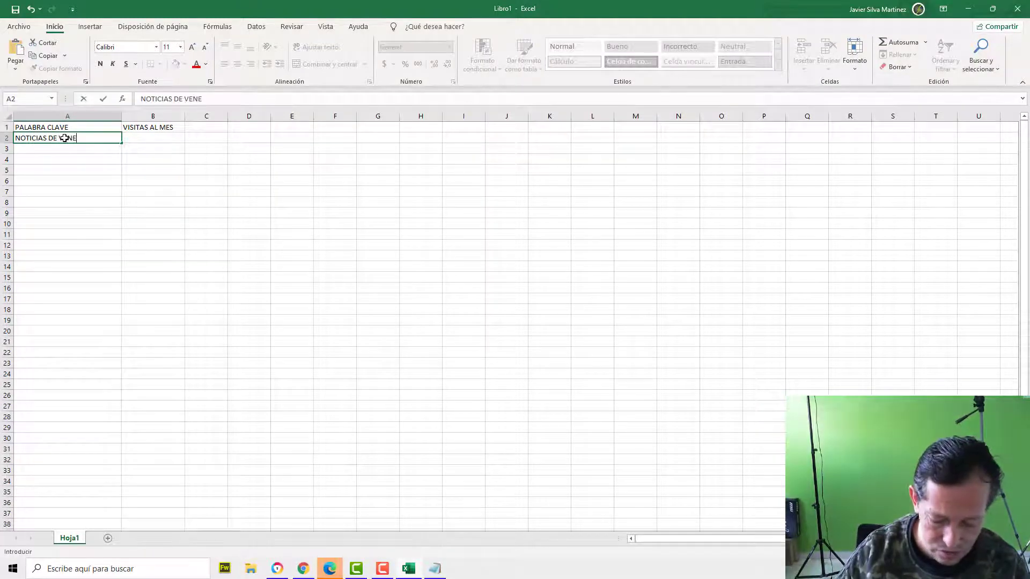
text(ZUELA HOY)
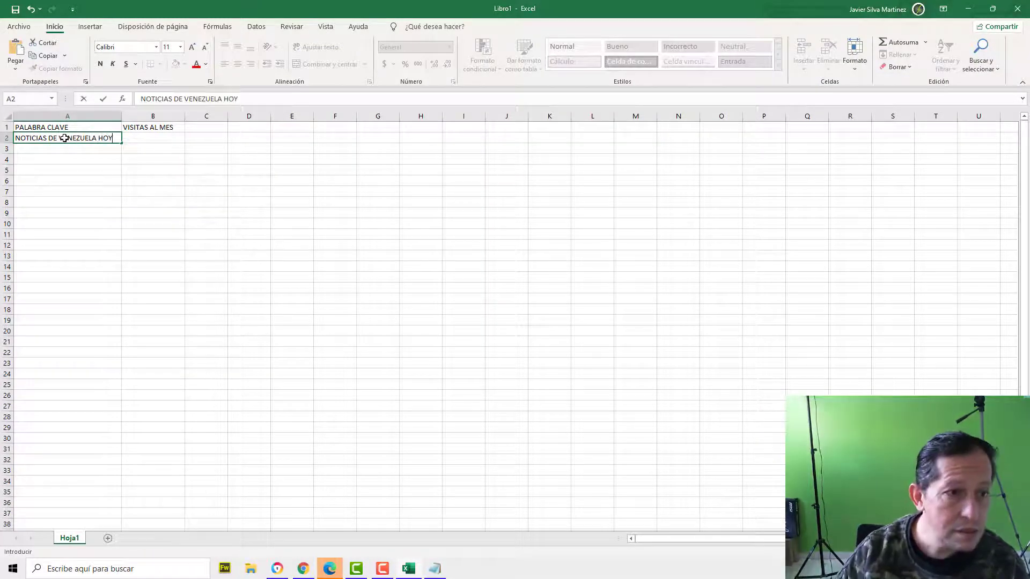
click(120, 115)
drag(121, 115, 131, 116)
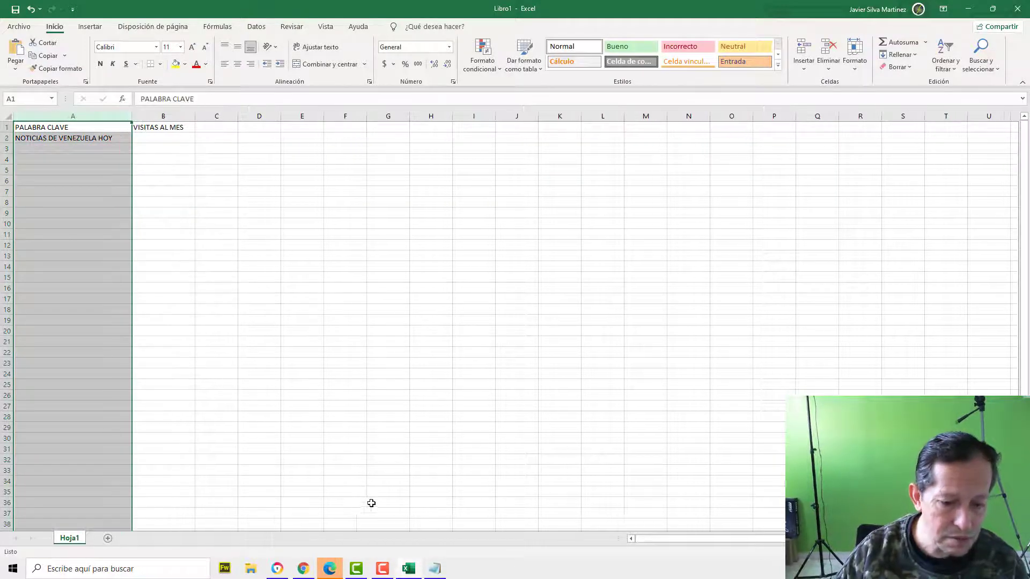
- In Google Trends, set the time range to Últimos 30 días and inspect the most recent points of the interest graph
click(282, 571)
click(344, 177)
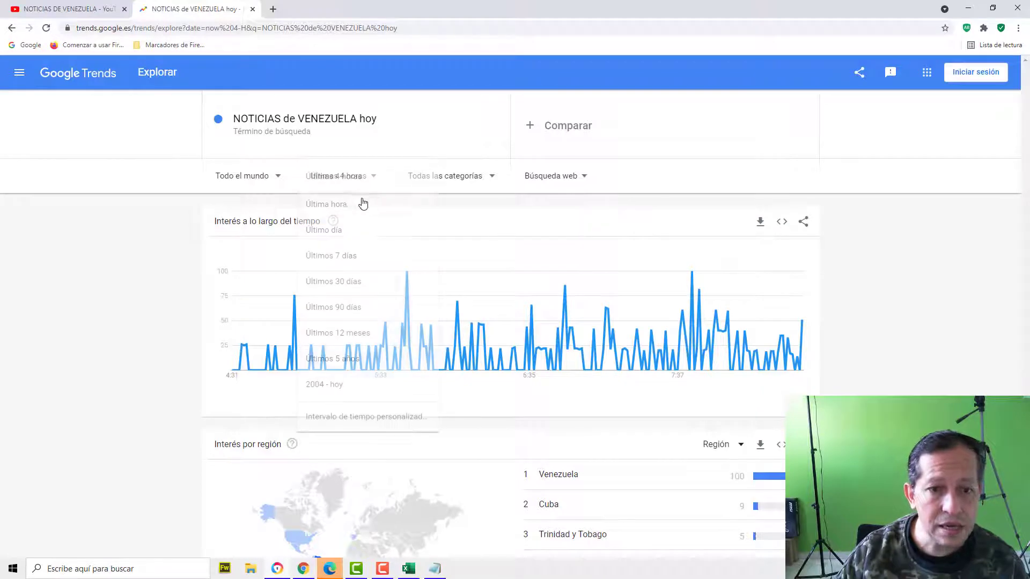
click(356, 280)
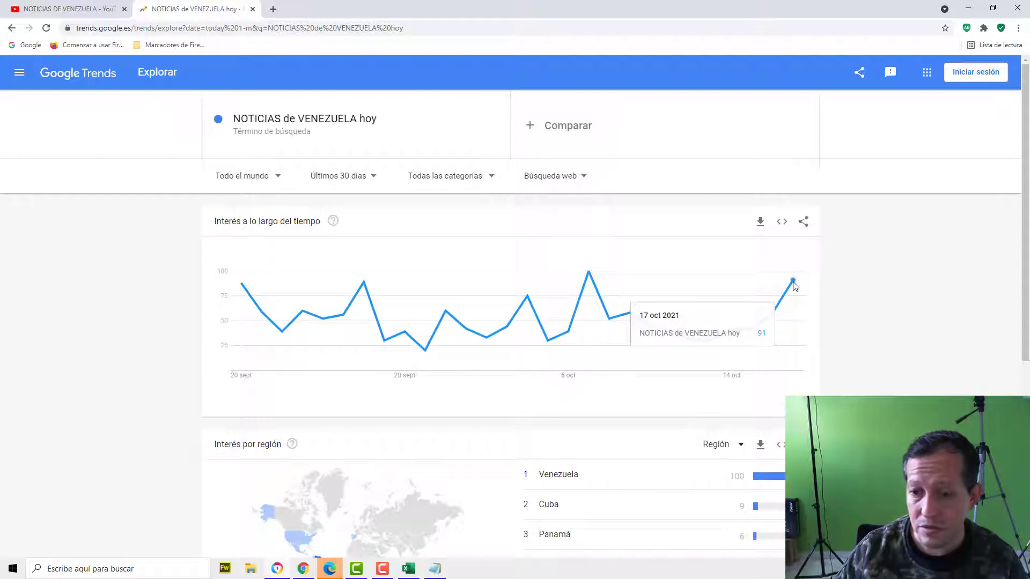
mouse_move(772, 321)
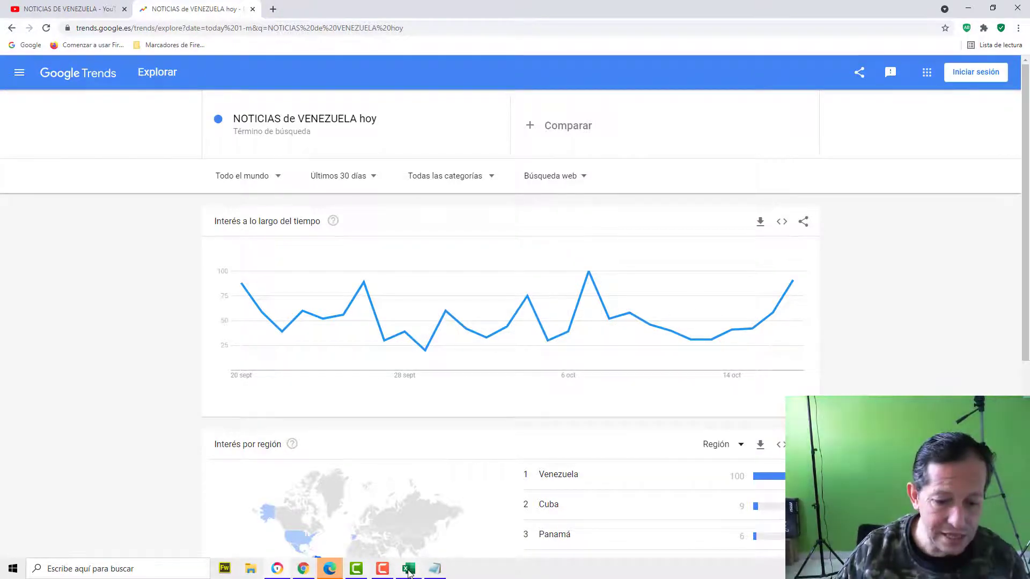
- In the Excel keyword sheet, change the header in B1 to "VISITAS AL DIA"
key(alt+Tab)
click(168, 130)
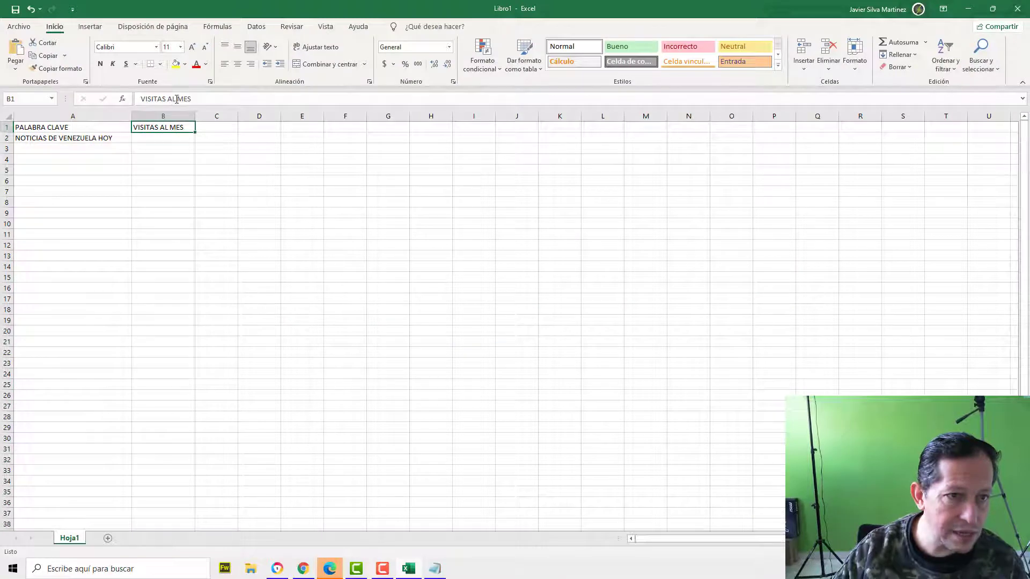
double_click(177, 99)
key(BackSpace)
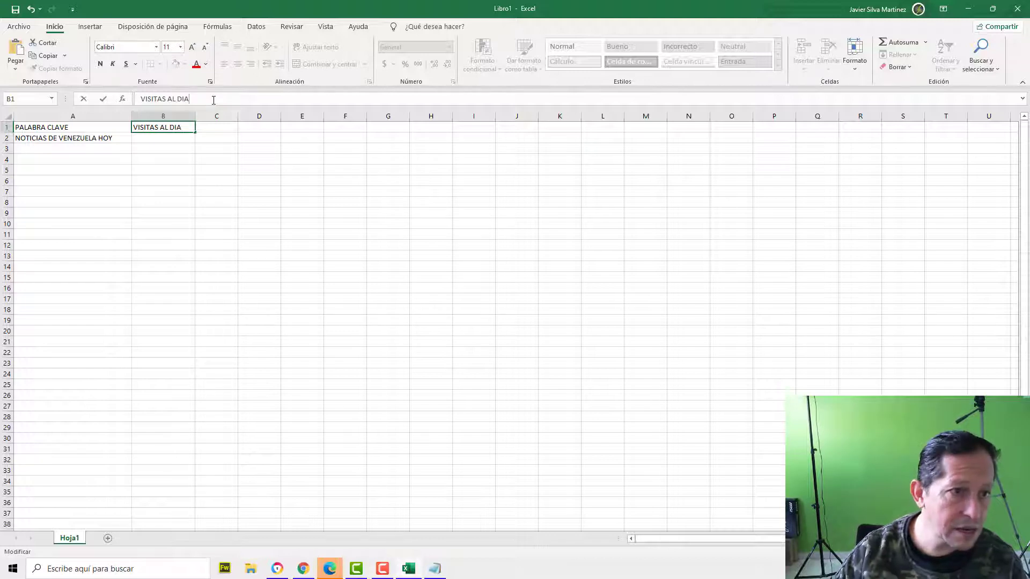
click(170, 138)
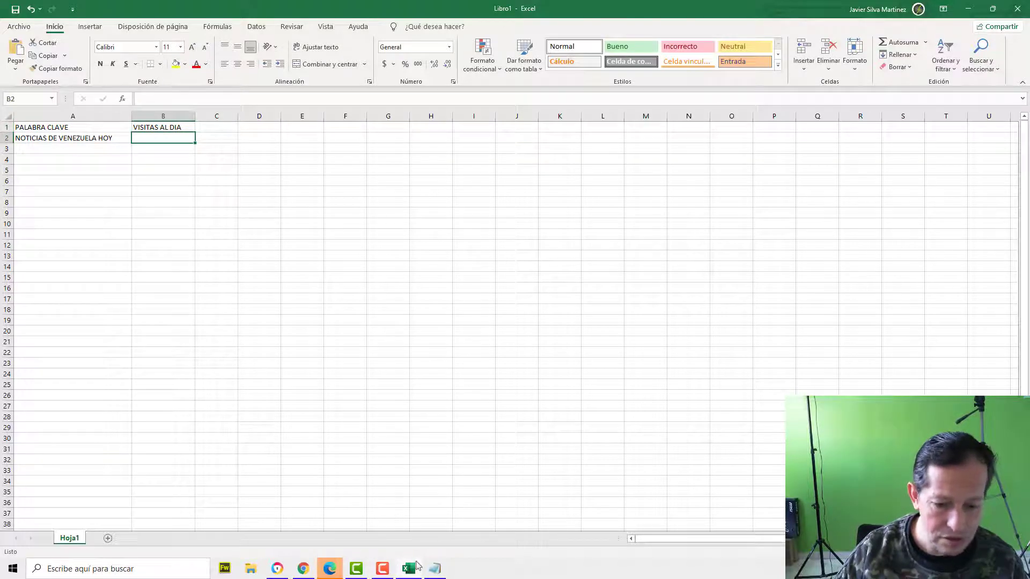
- Enter 58 in B2 as the daily visits for "NOTICIAS DE VENEZUELA HOY"
click(303, 570)
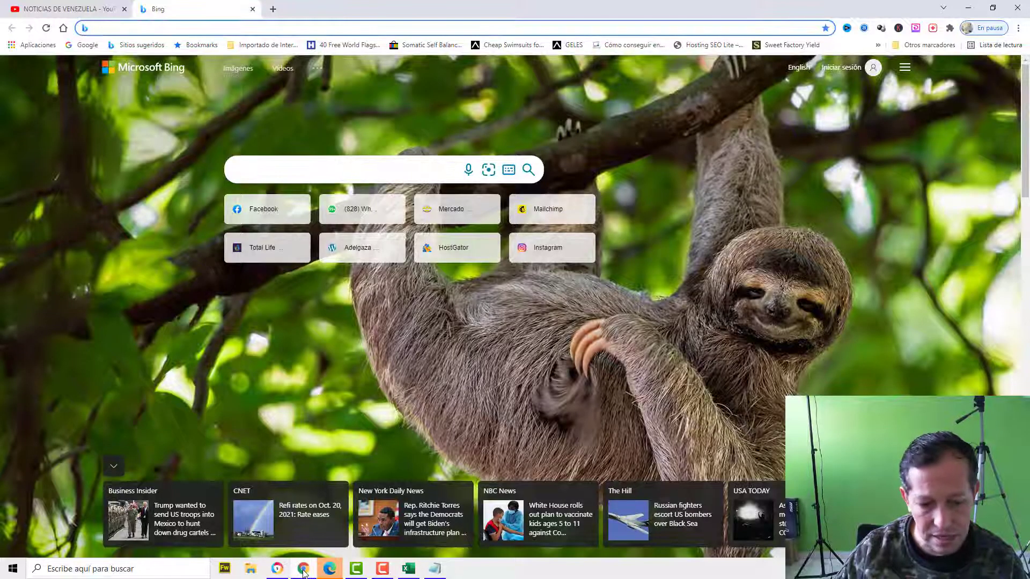
click(304, 569)
click(278, 570)
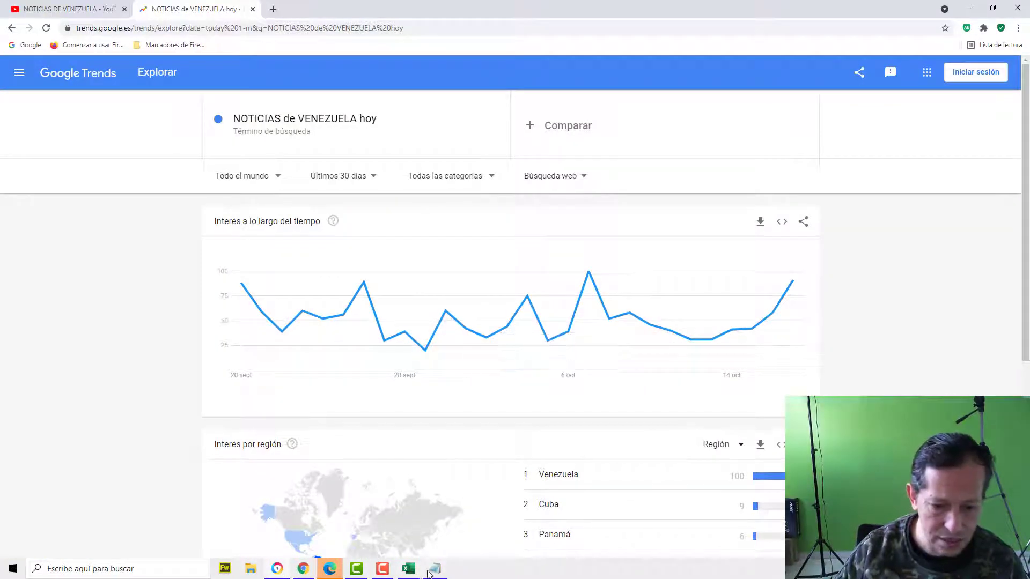
click(409, 569)
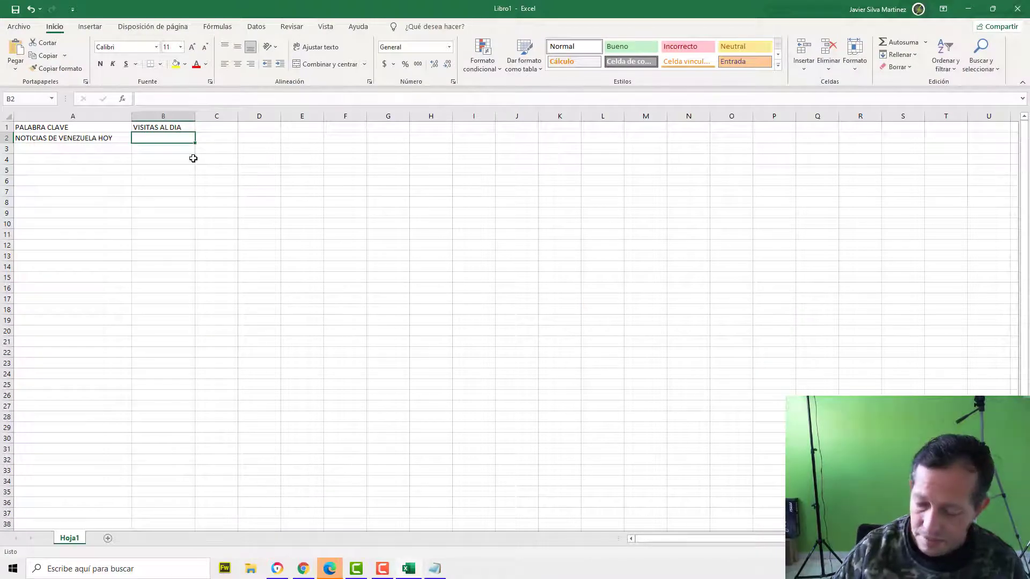
text(58)
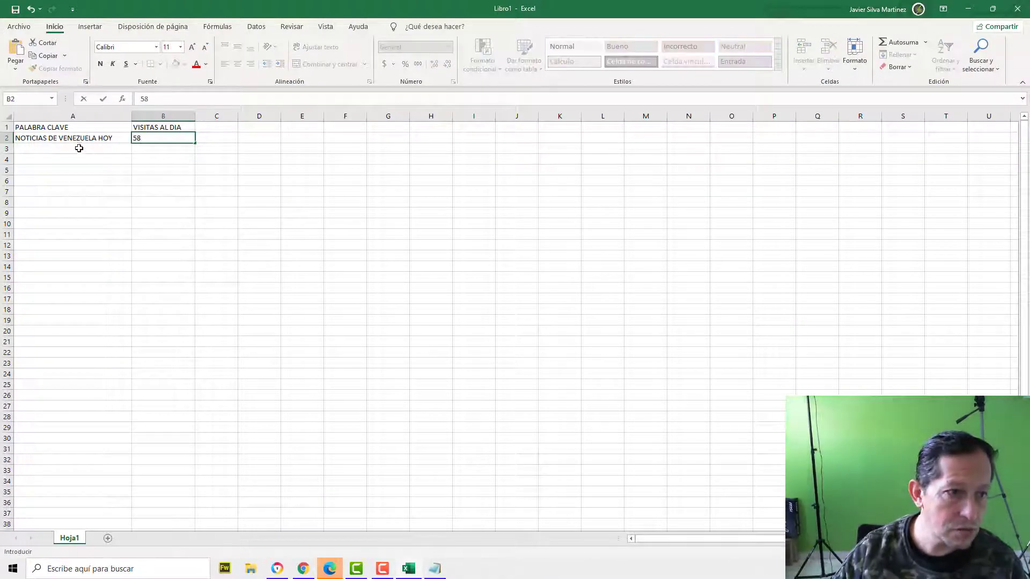
click(82, 151)
- In the Notepad tag list, delete the two video title lines above "Noticias de Venezuela" and the blank lines they leave
click(303, 569)
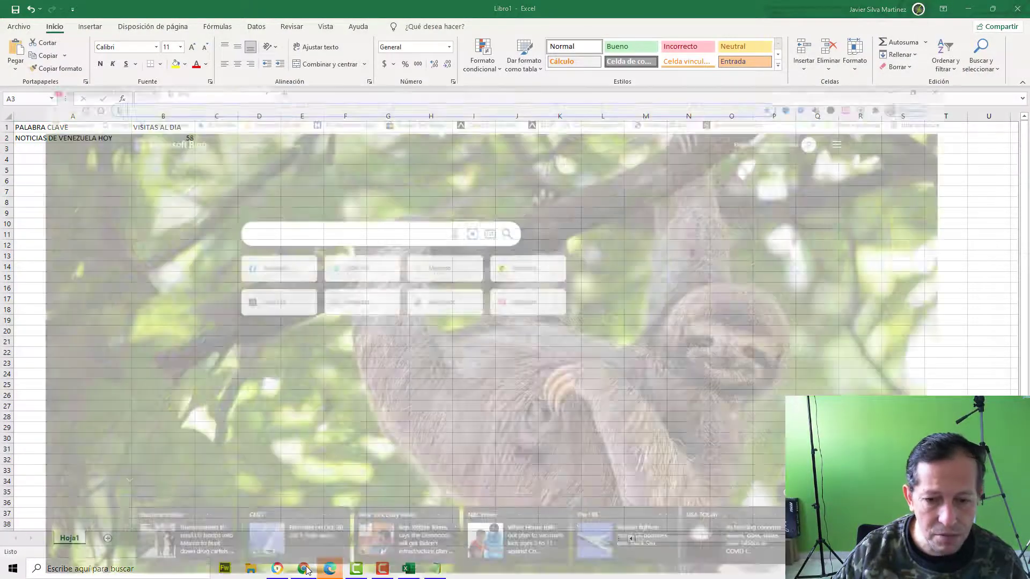
click(409, 568)
click(435, 568)
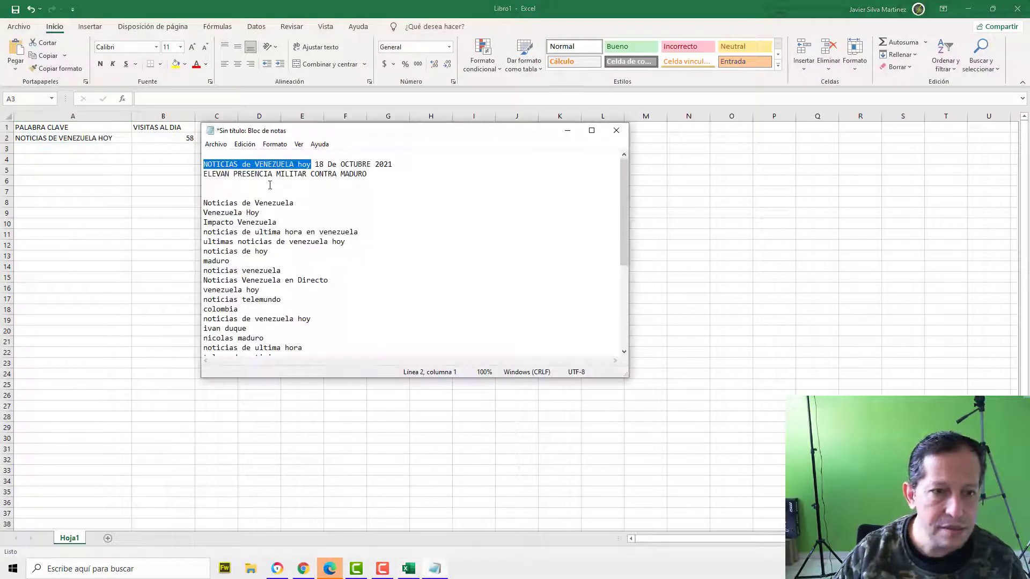
drag(411, 164, 208, 164)
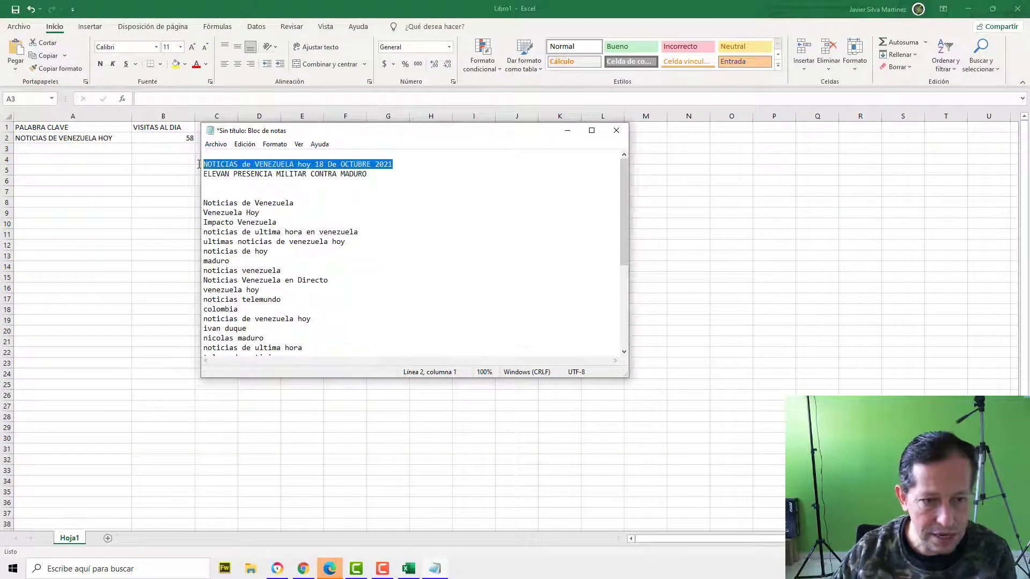
key(ctrl+x)
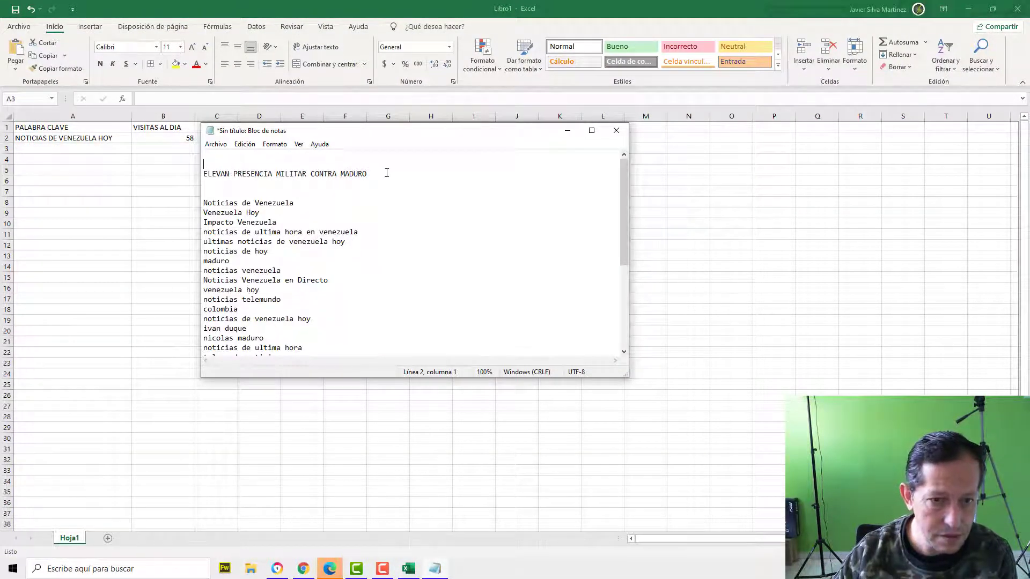
drag(387, 173, 204, 173)
key(Delete)
key(Delete)
key(Delete)
key(Delete)
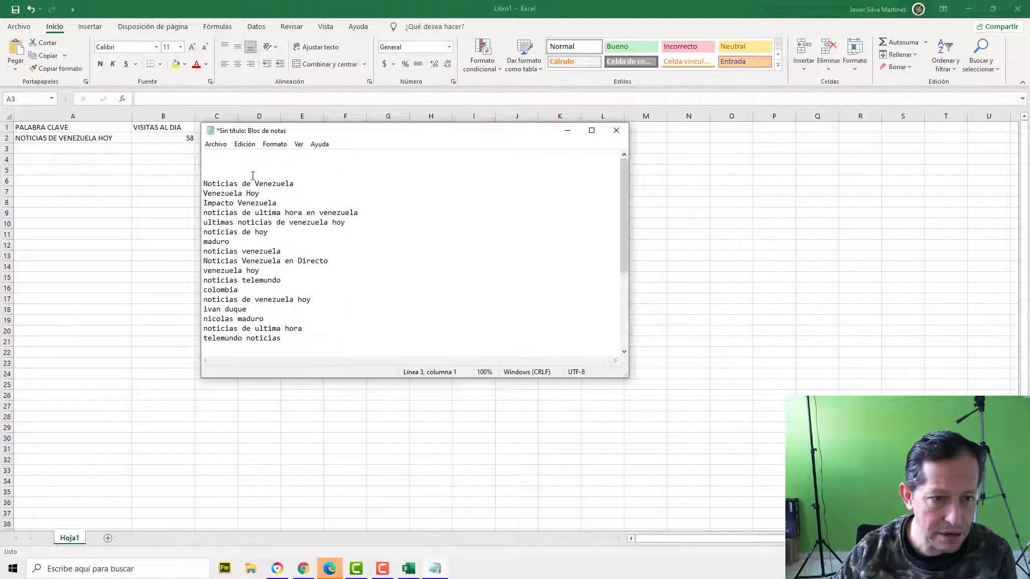
- Copy the keyword "Noticias de Venezuela" from the Notepad list and switch back to Google Trends
drag(304, 174, 155, 176)
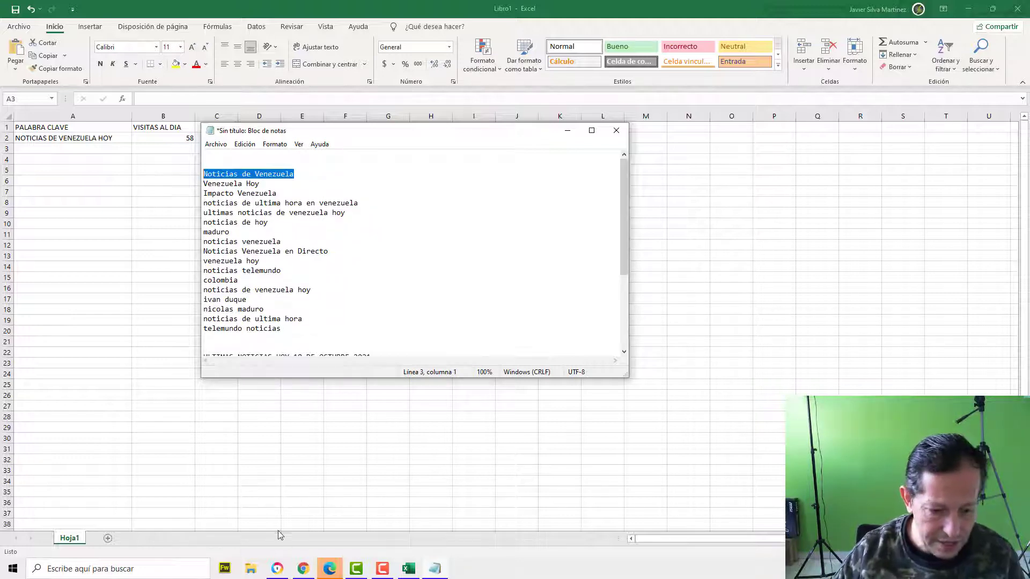
click(279, 570)
scroll(539, 370, down, 4)
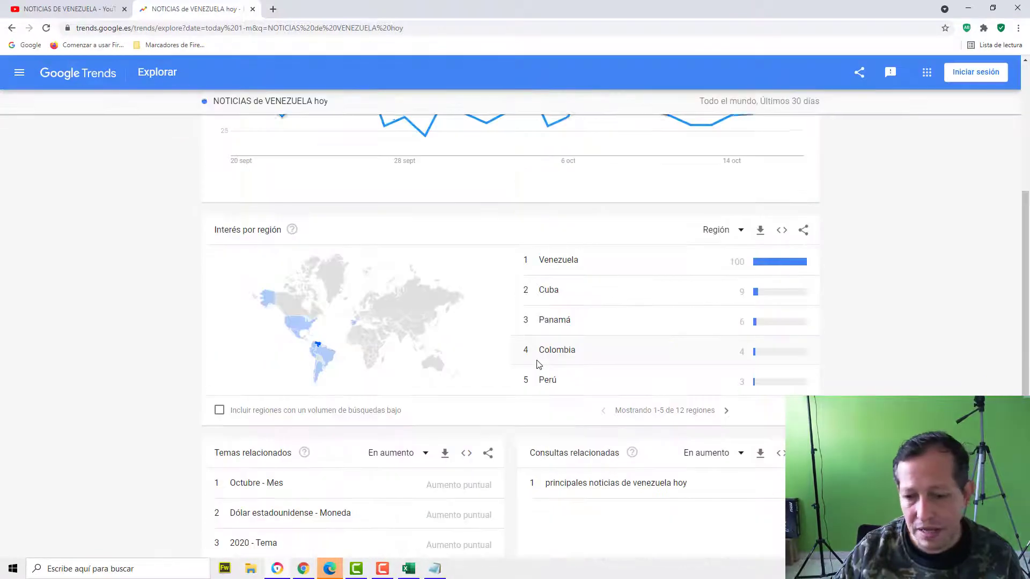
scroll(574, 381, down, 2)
scroll(325, 129, up, 6)
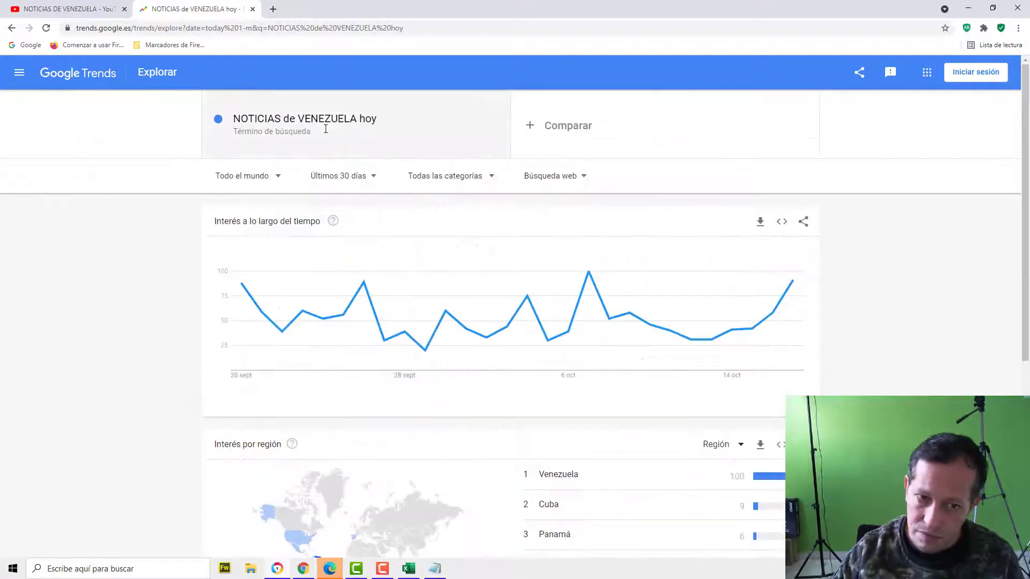
- Add "Noticias de Venezuela" as a comparison search term and remove "NOTICIAS de VENEZUELA hoy" from the comparison
click(573, 126)
text(Noticias de Venezuela)
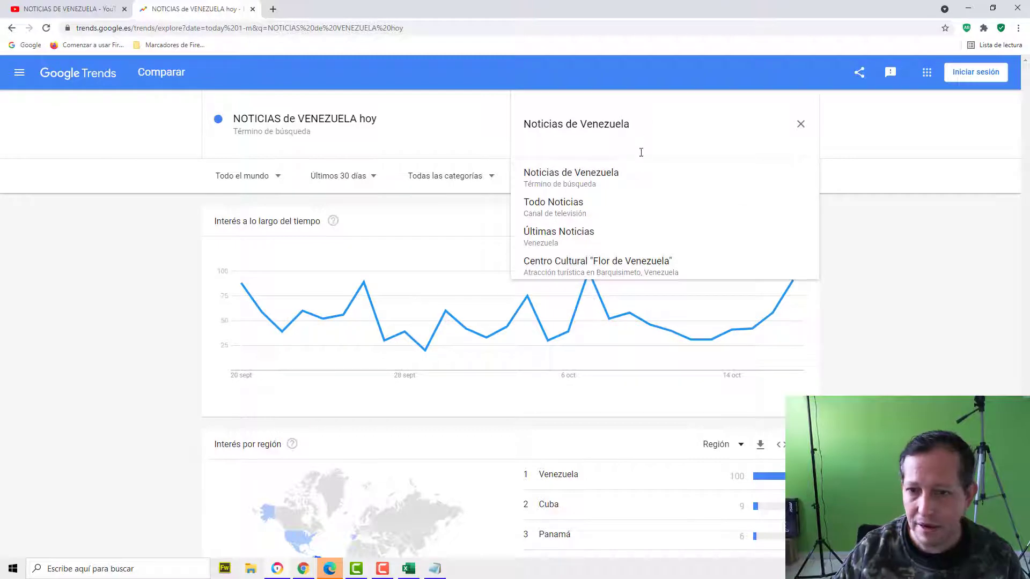
click(621, 177)
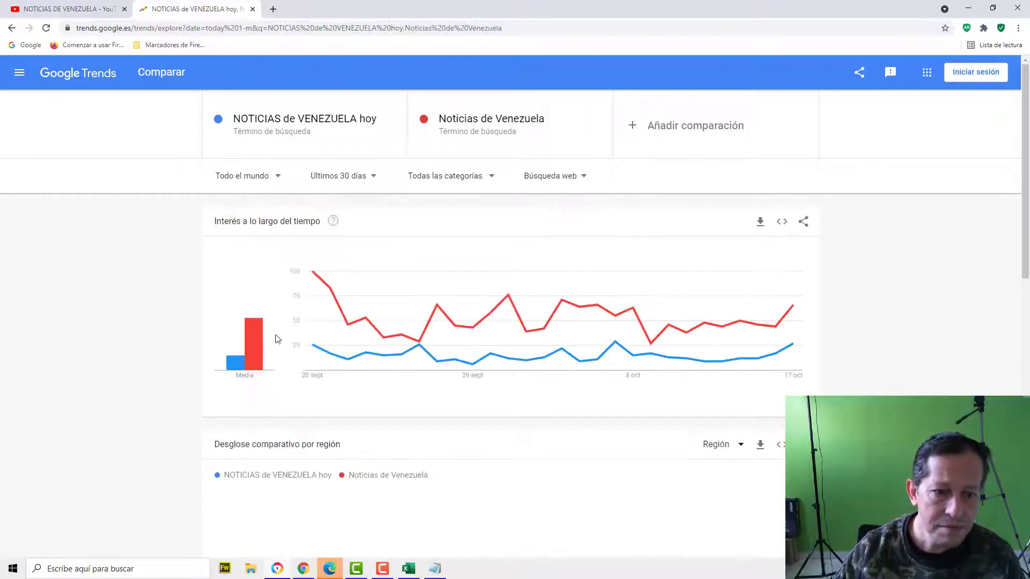
click(393, 126)
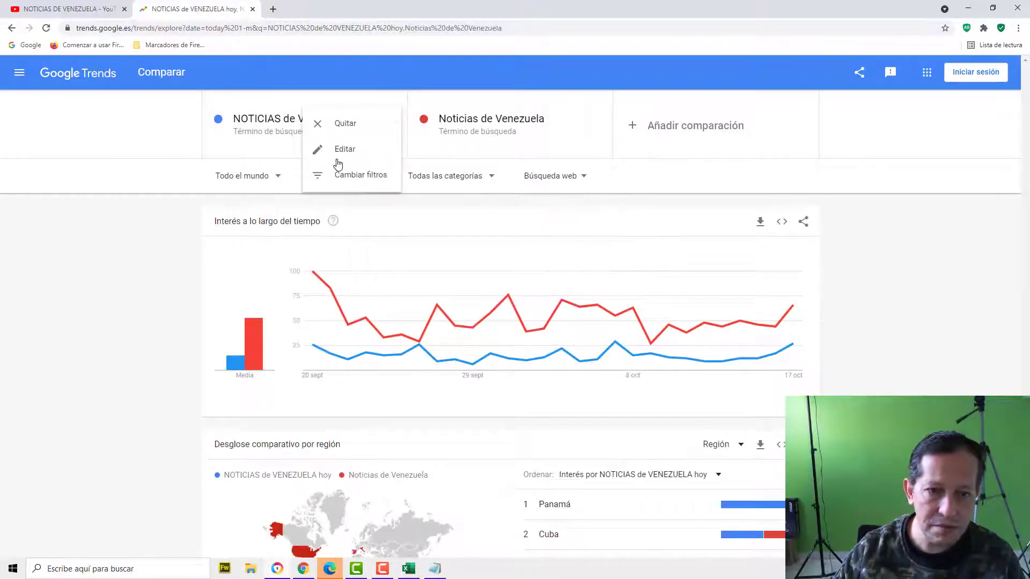
click(353, 127)
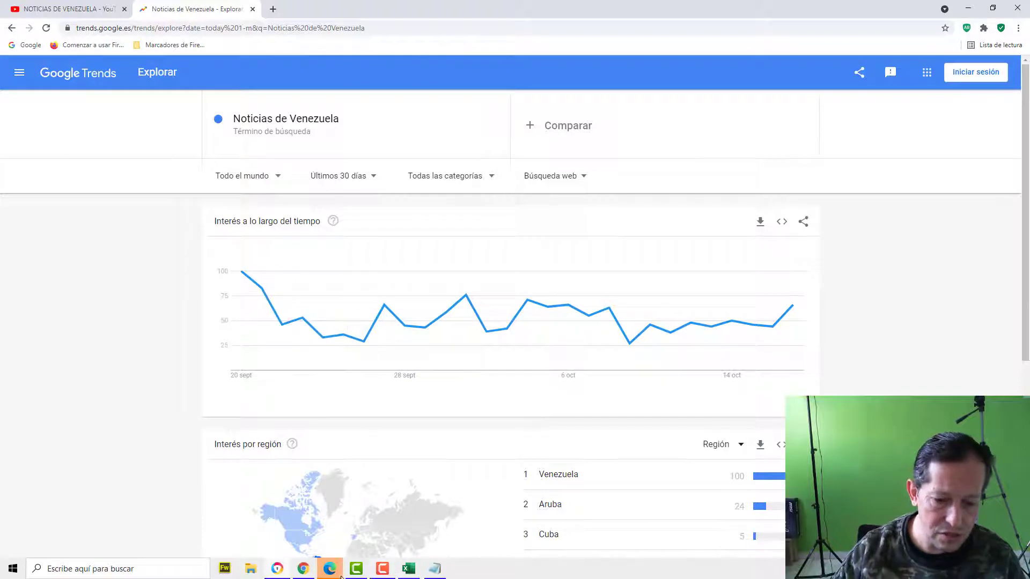
- In the Excel keyword sheet, paste "Noticias de Venezuela" into A3 and enter 70 in B3
click(408, 570)
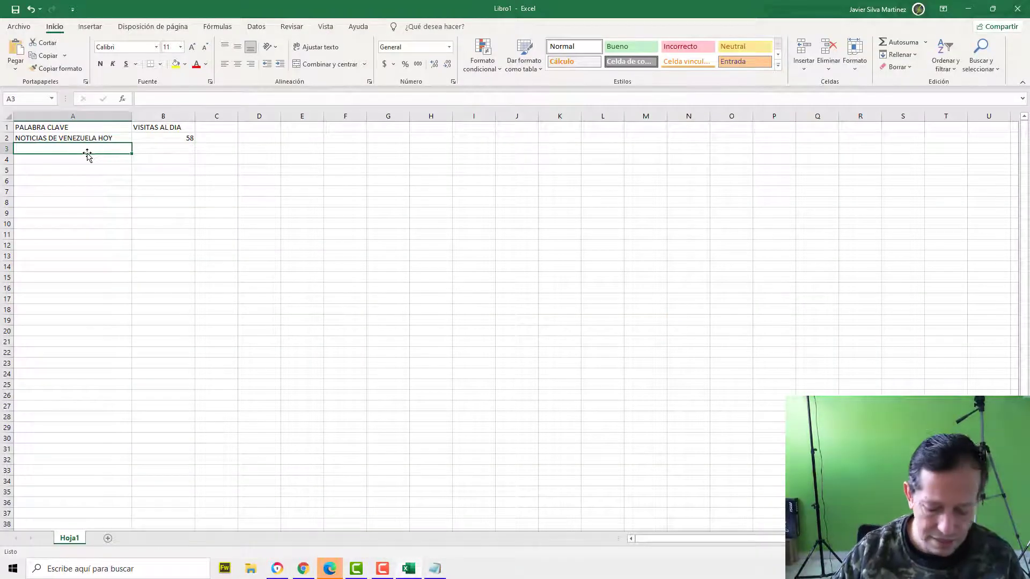
key(ctrl+v)
click(157, 152)
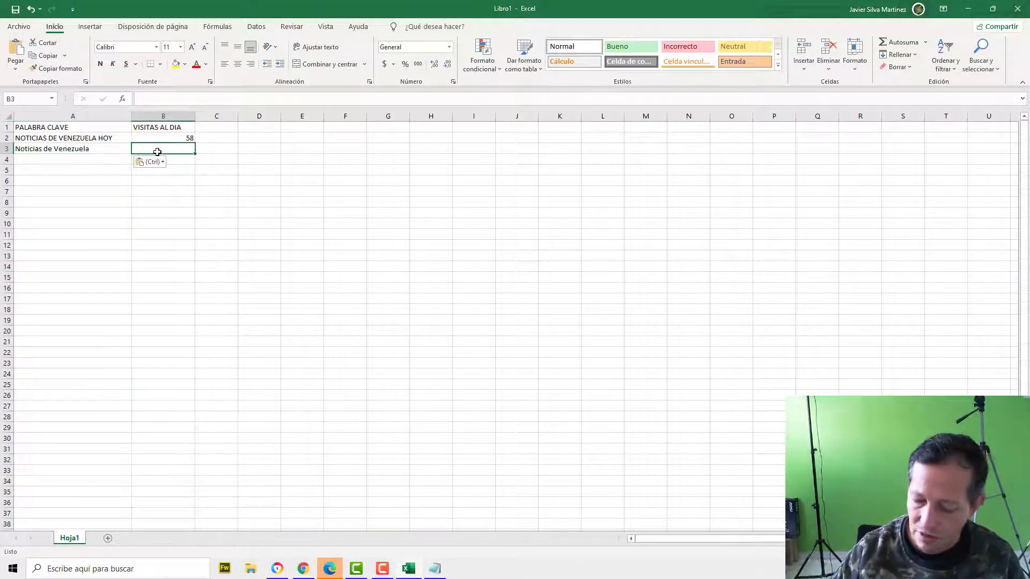
text(70)
key(Return)
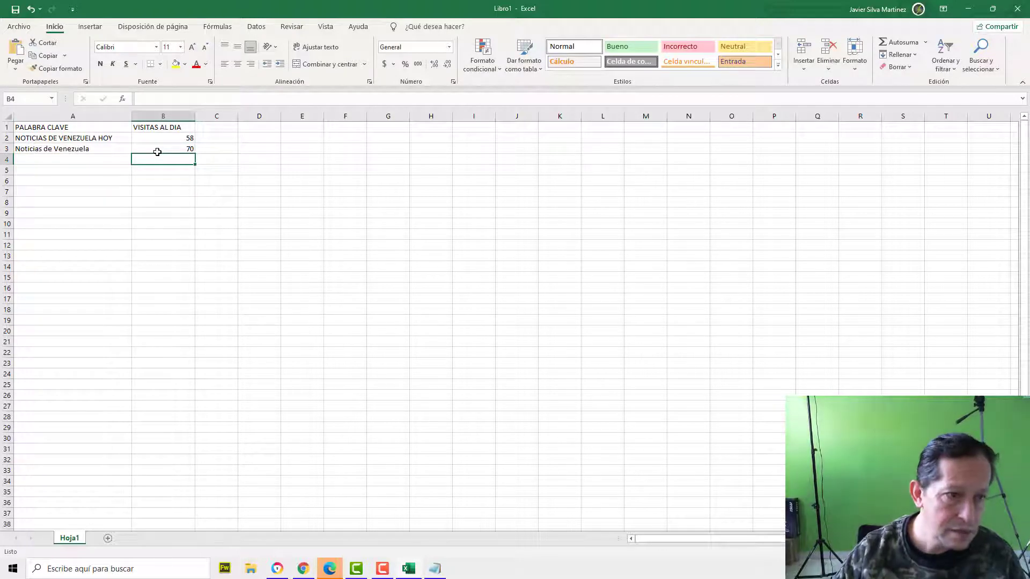
- In the Notepad list, delete "Noticias de Venezuela" and copy the next keyword, "Venezuela Hoy"
click(436, 571)
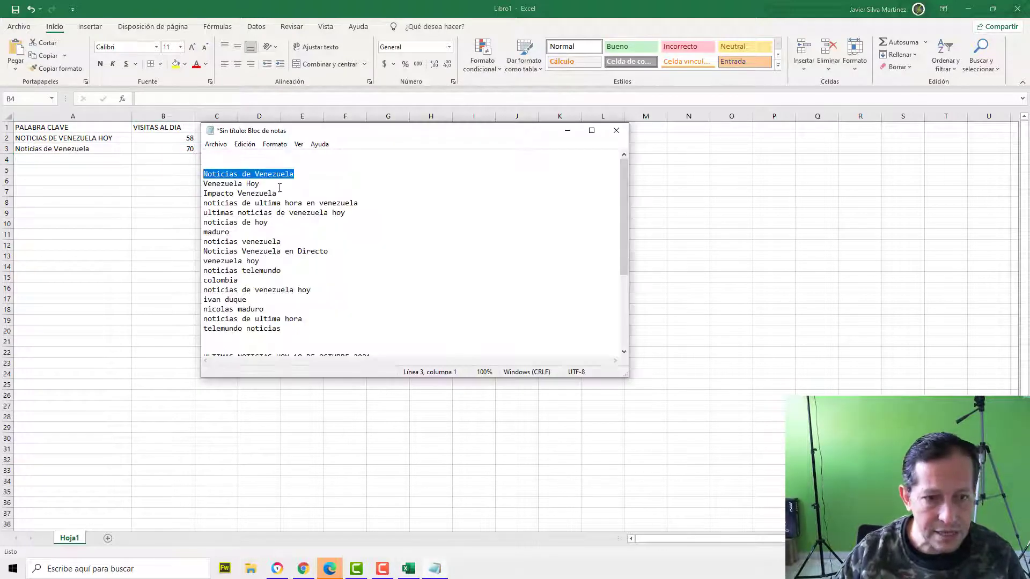
key(Delete)
key(Delete)
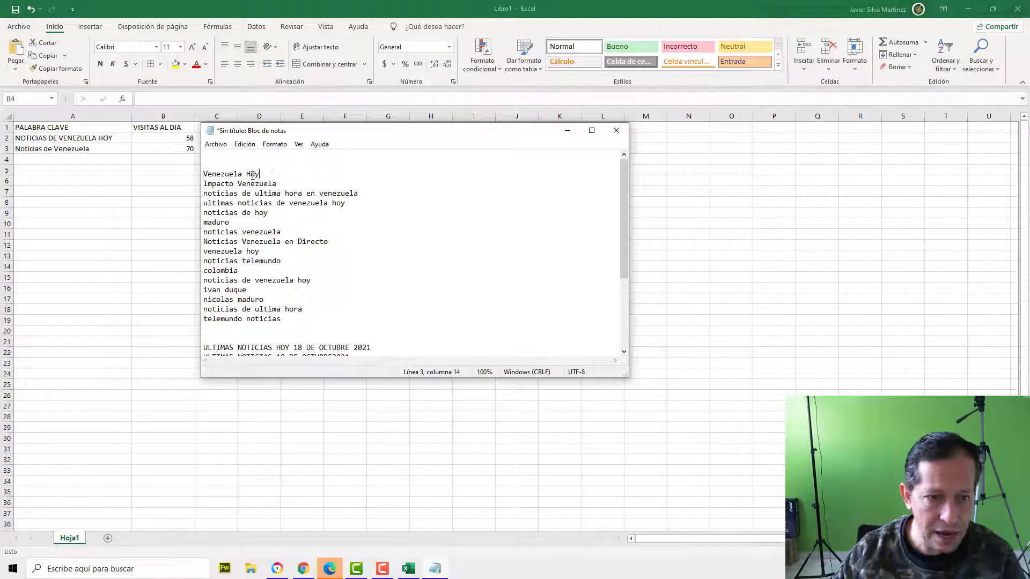
drag(259, 174, 190, 183)
key(ctrl+c)
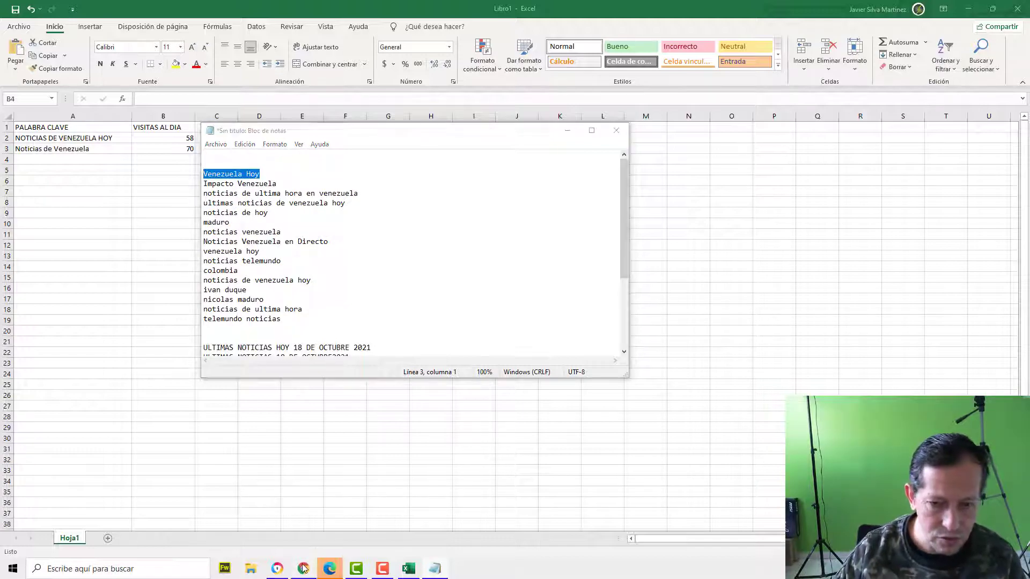
- In Google Trends, compare "Venezuela Hoy" with "Noticias de Venezuela", then keep only "Venezuela Hoy" to inspect its interest graph
click(303, 568)
click(286, 569)
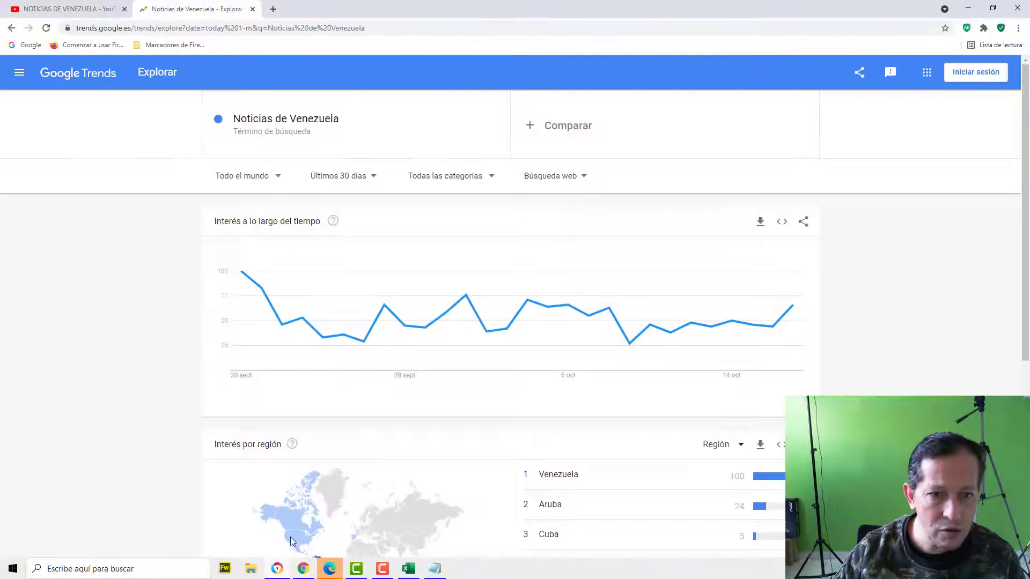
click(572, 127)
key(ctrl+v)
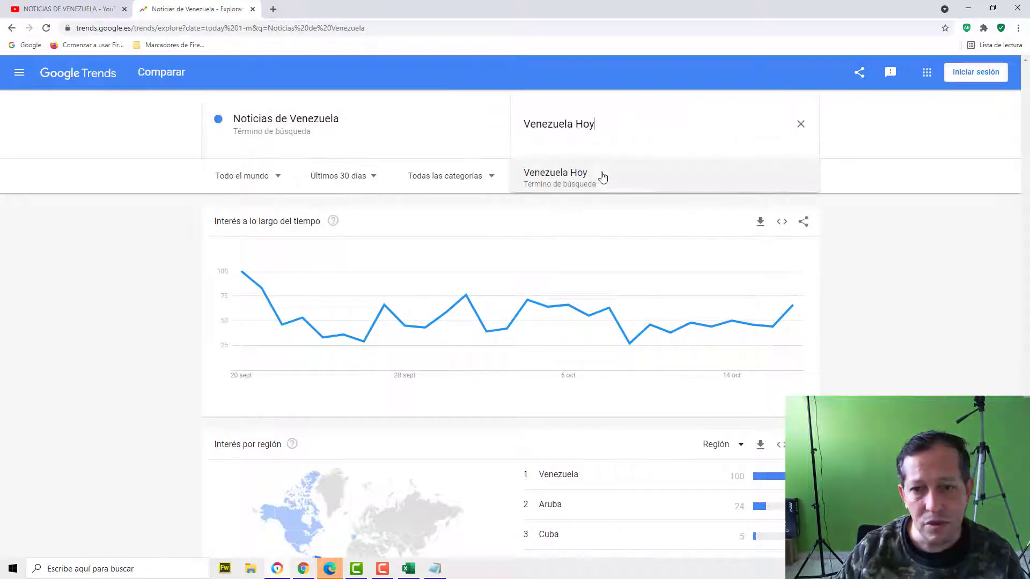
click(601, 171)
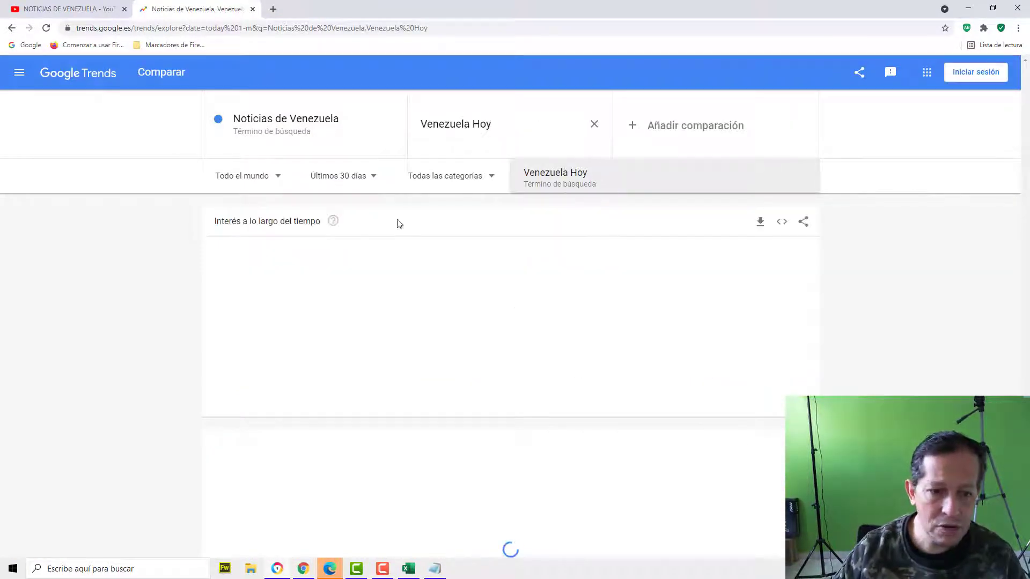
mouse_move(254, 355)
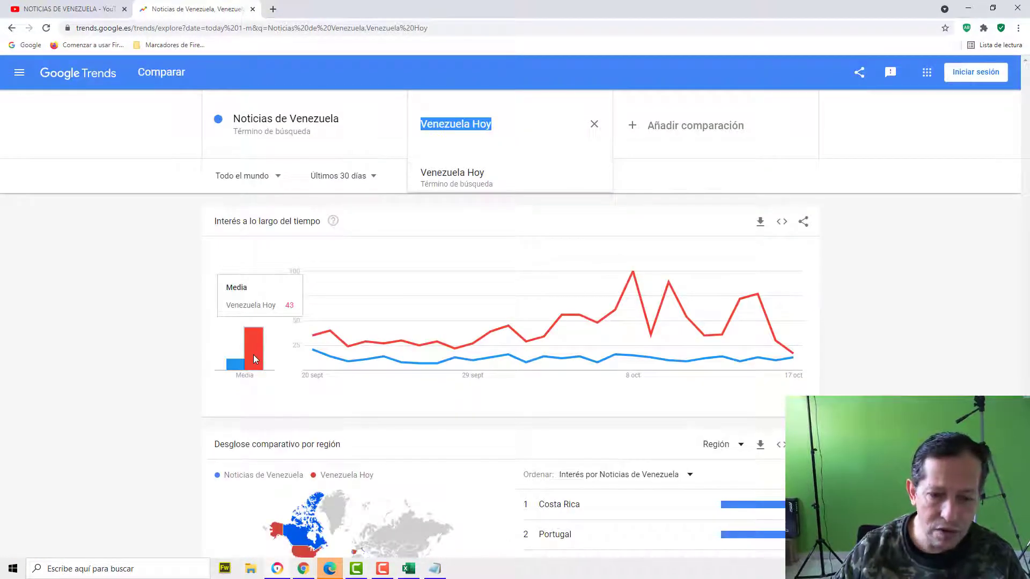
click(393, 126)
click(351, 126)
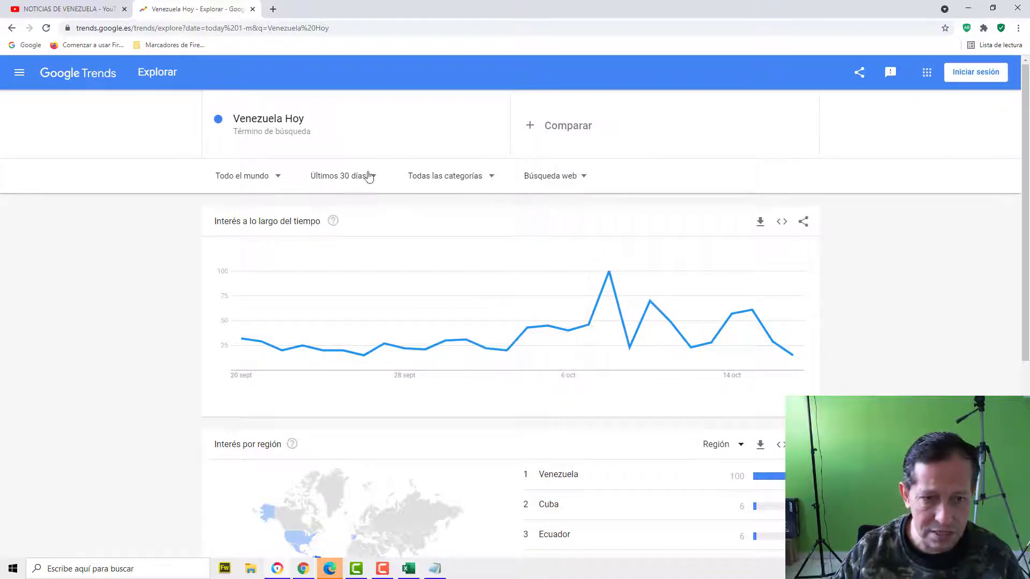
mouse_move(754, 307)
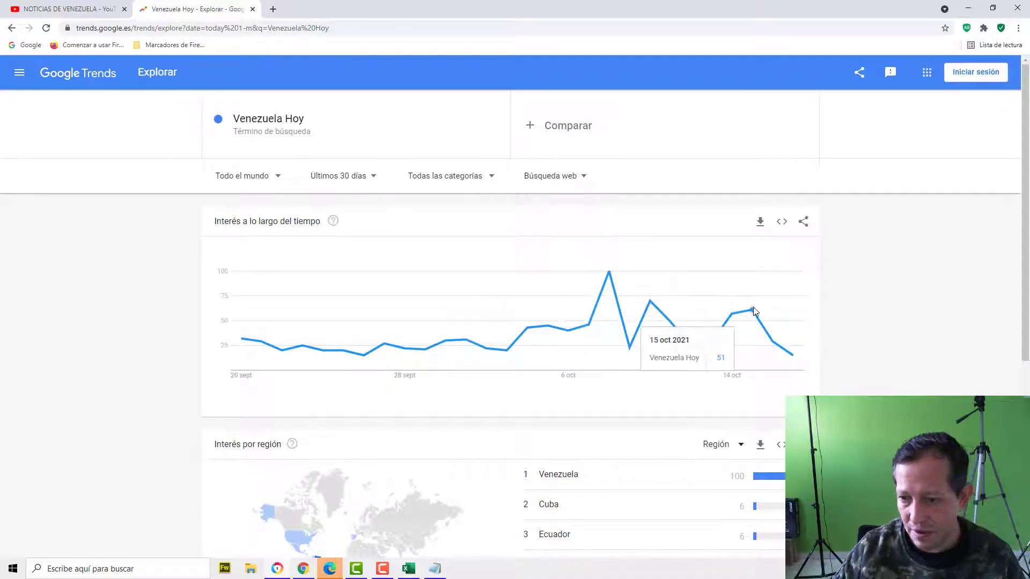
- In the Excel keyword sheet, paste "Venezuela Hoy" into A4 and enter 70 in B4
click(435, 569)
click(408, 569)
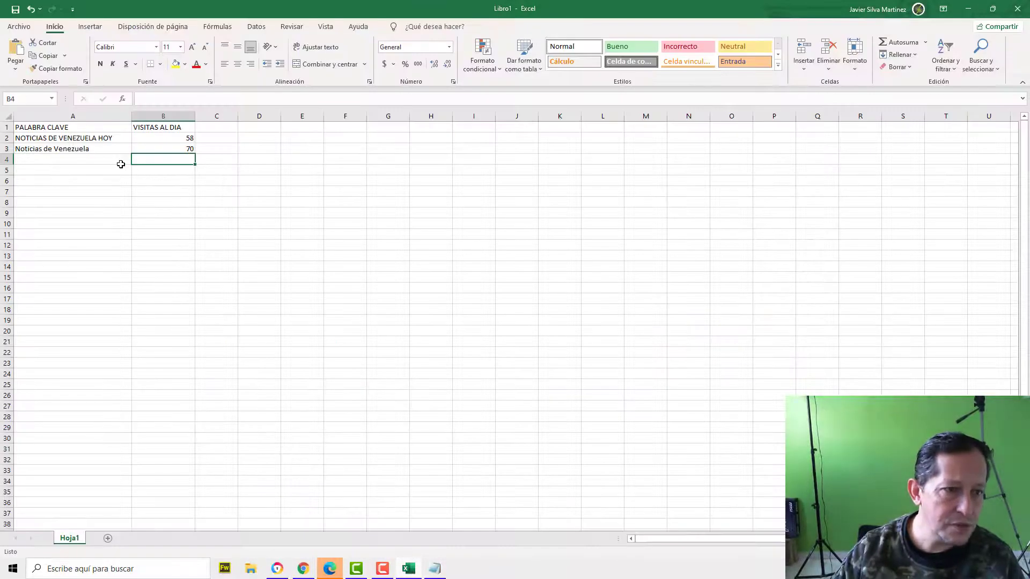
click(101, 157)
key(ctrl+v)
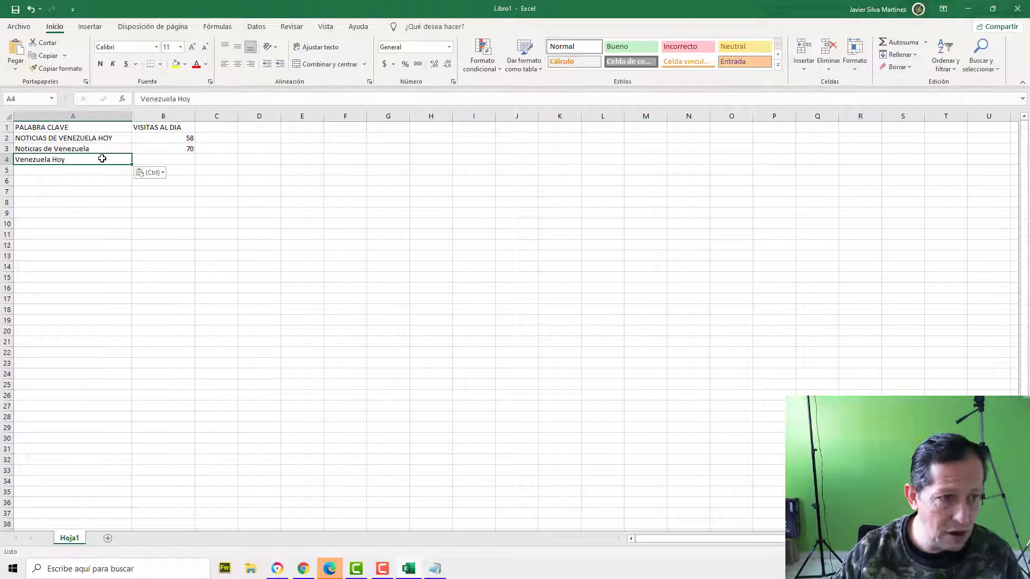
click(166, 160)
text(70)
key(Return)
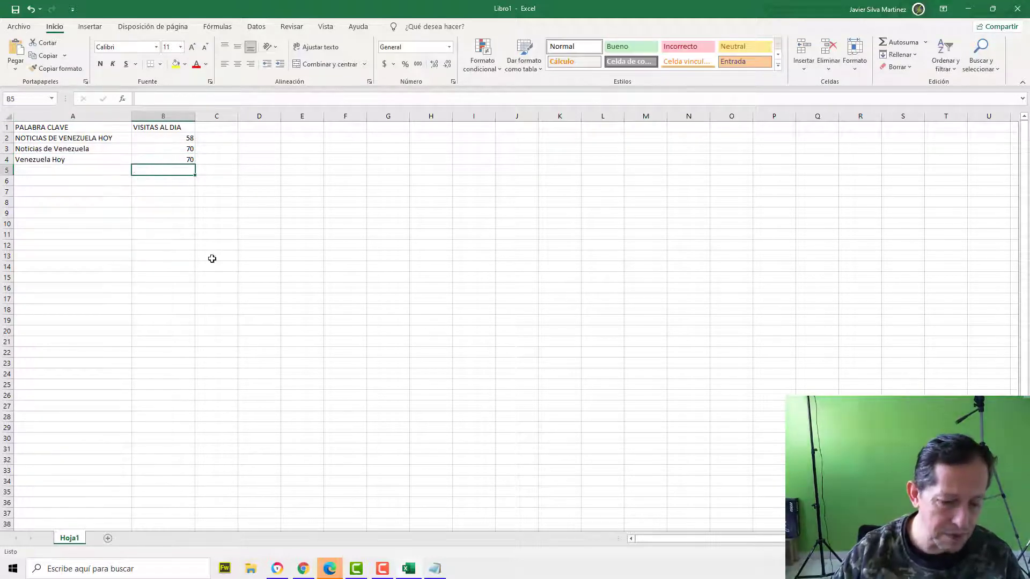
- In Google Trends, view the "Venezuela Hoy" interest for the last 4 hours, then return to the last 30 days and review its regions and related queries
click(303, 568)
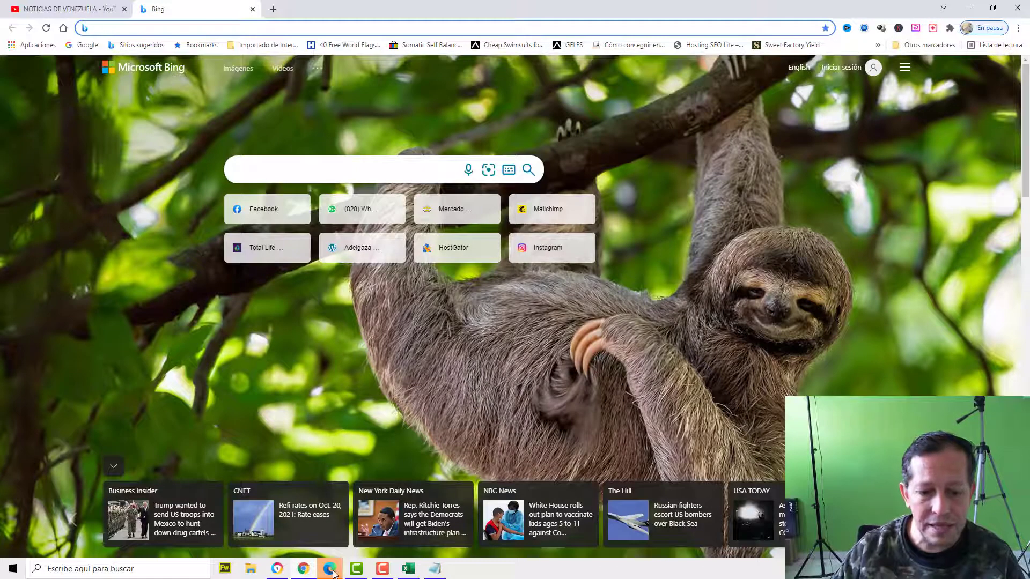
click(330, 570)
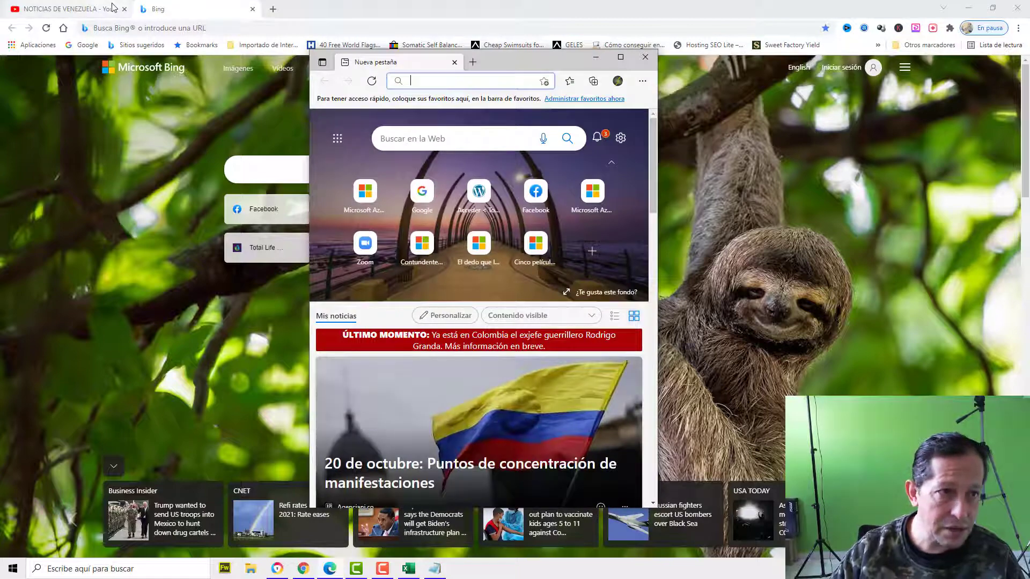
click(277, 573)
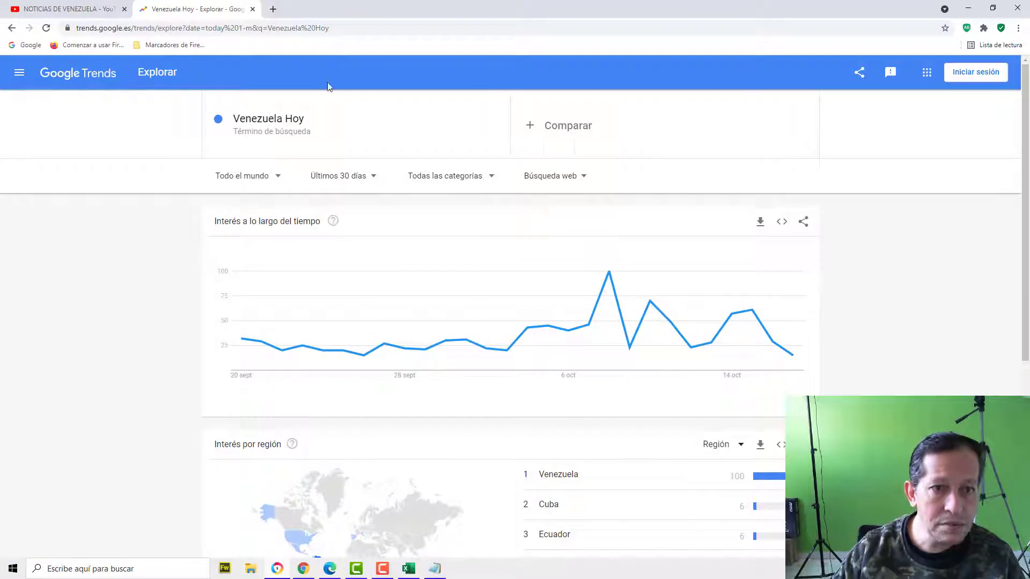
click(375, 179)
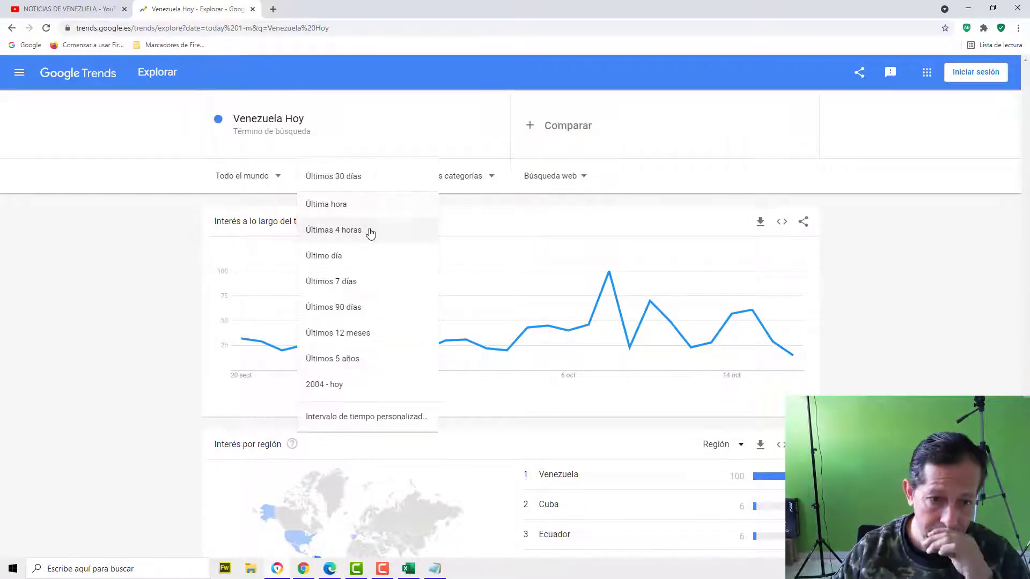
click(373, 232)
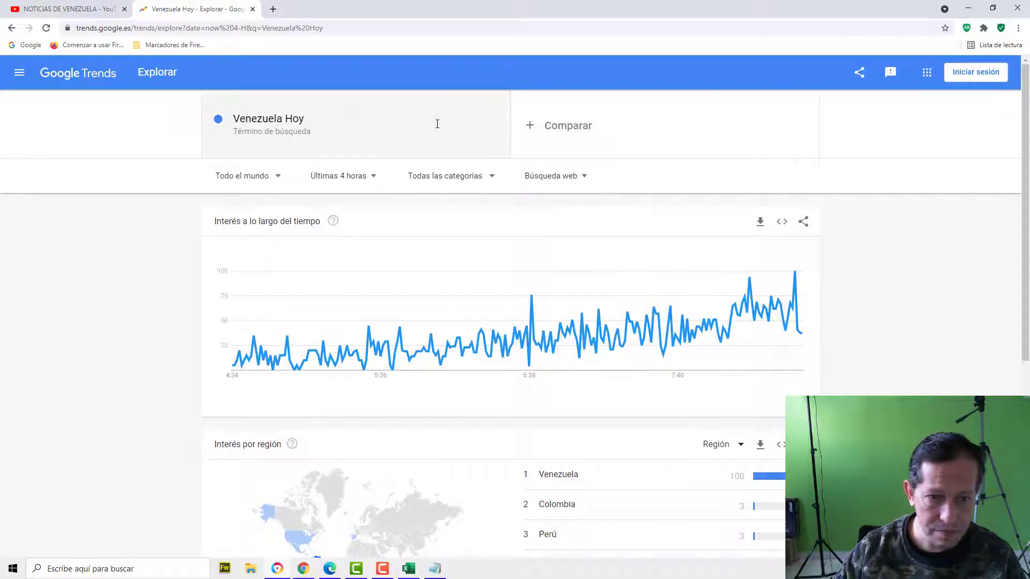
click(364, 176)
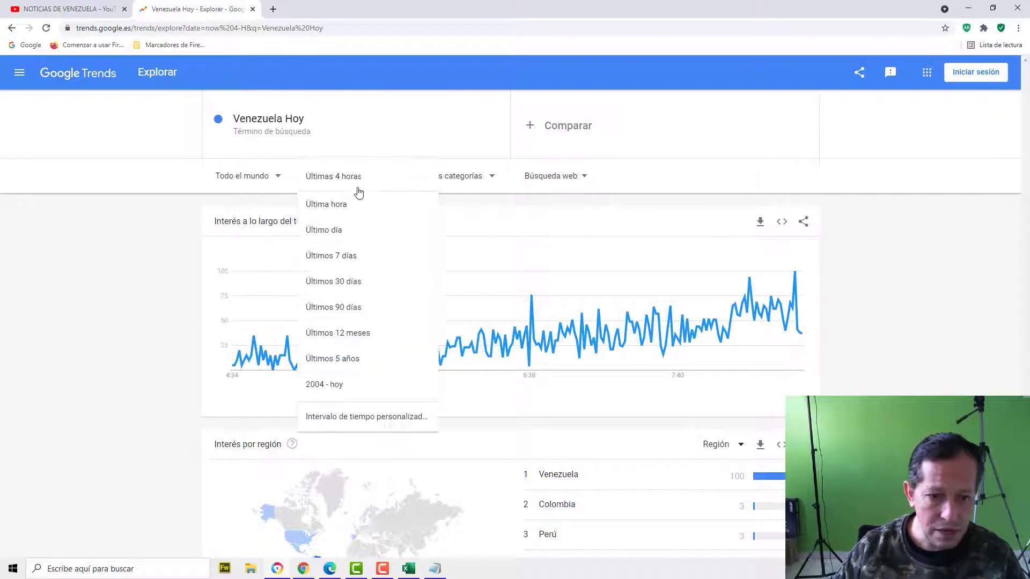
click(348, 291)
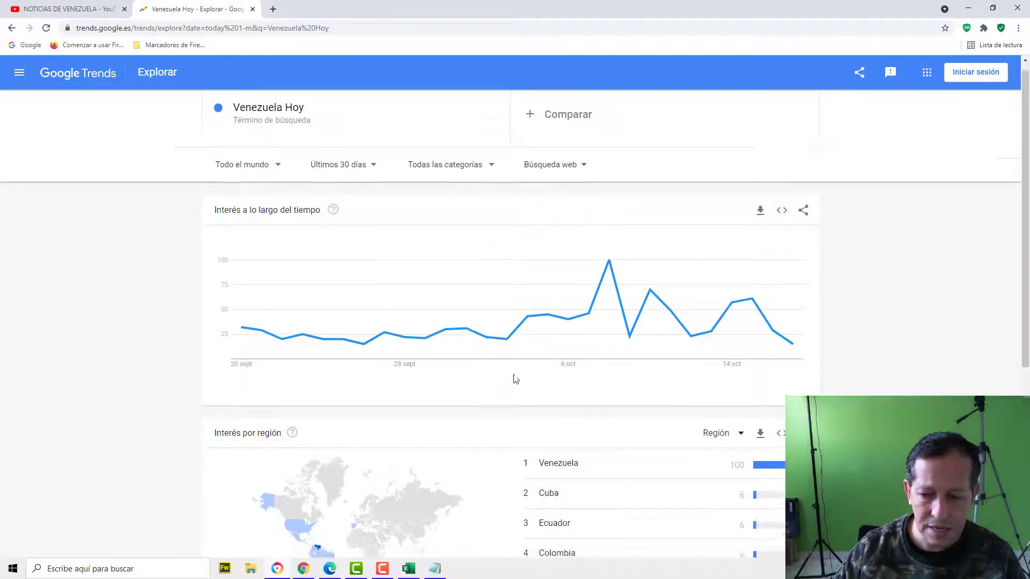
scroll(515, 377, down, 5)
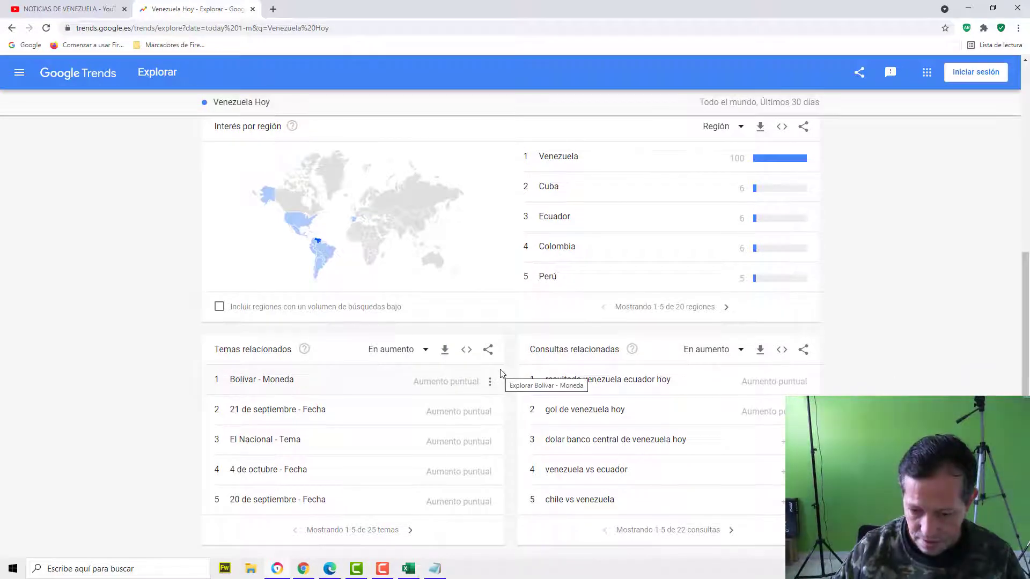
scroll(500, 373, up, 5)
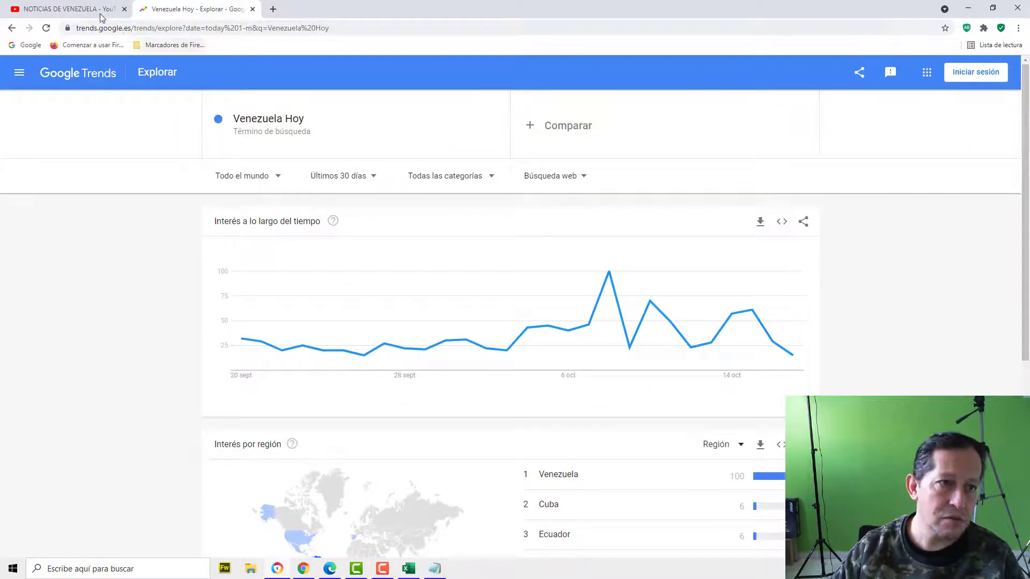
- In the Notepad list, delete "Venezuela Hoy" and copy the next keyword, "Impacto Venezuela"
click(87, 7)
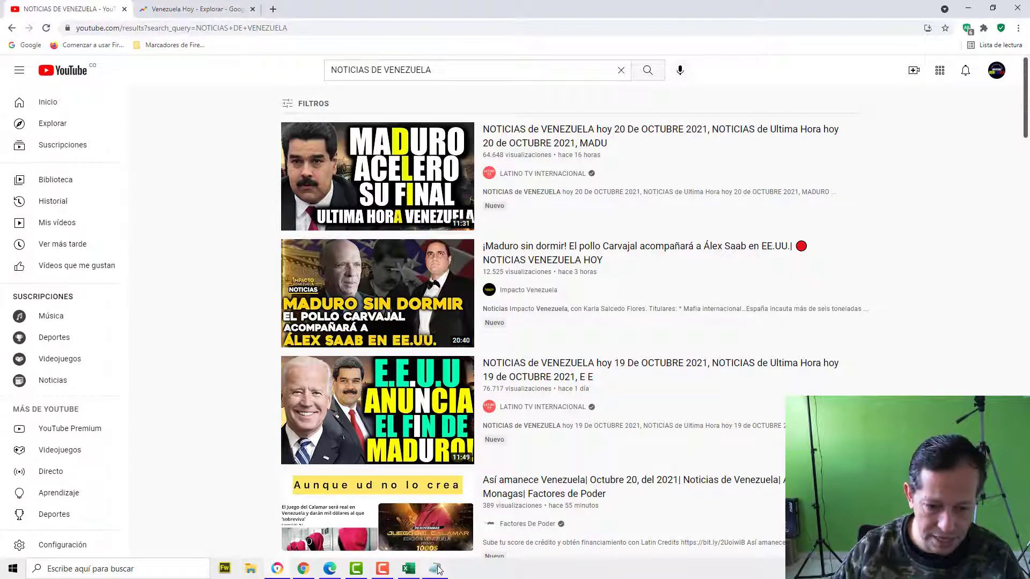
click(435, 569)
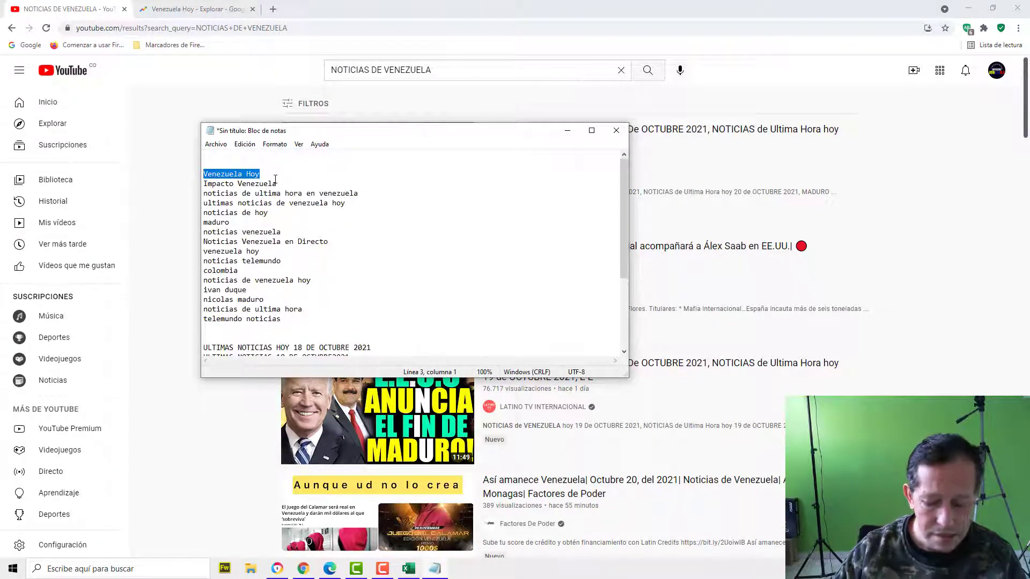
key(Delete)
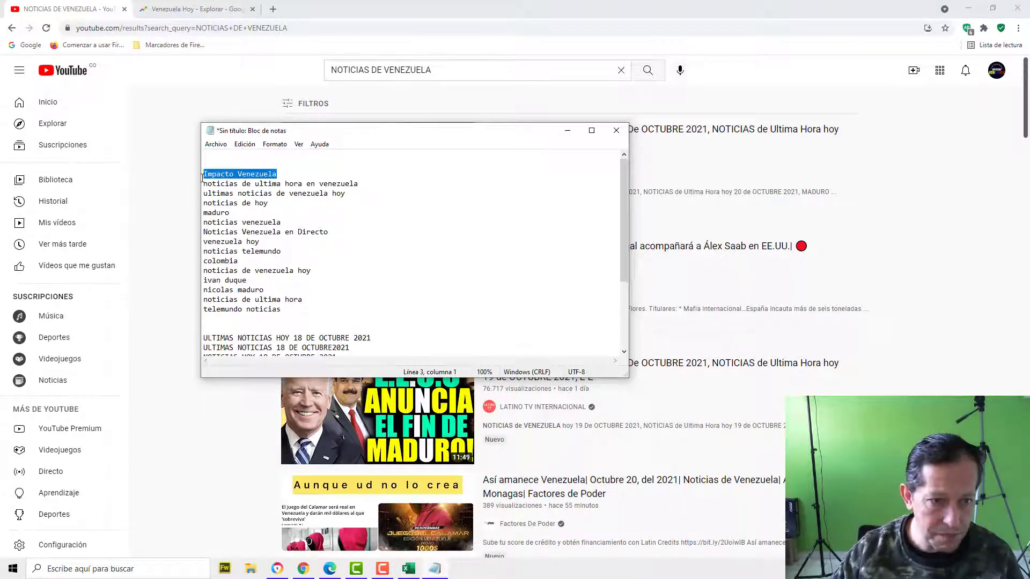
- In Google Trends, add "Impacto Venezuela" as a comparison term beside "Venezuela Hoy"
click(214, 9)
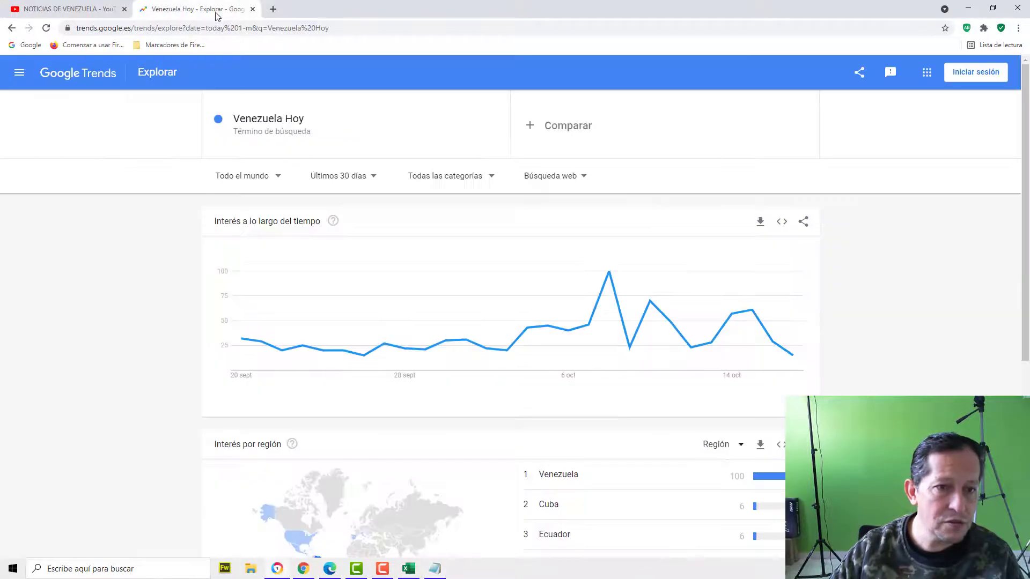
click(445, 124)
click(582, 127)
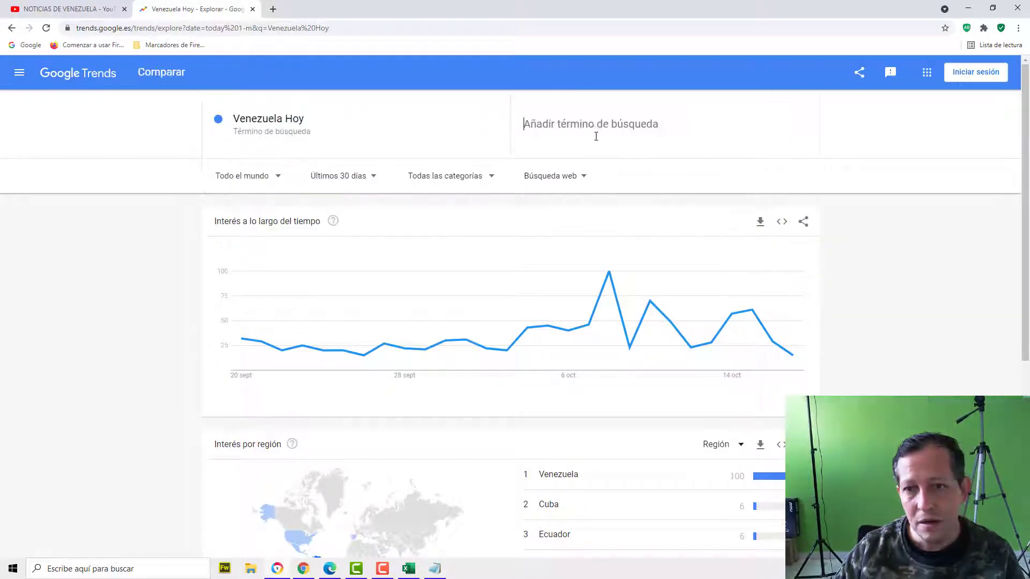
text(Impacto Venezuela)
key(Return)
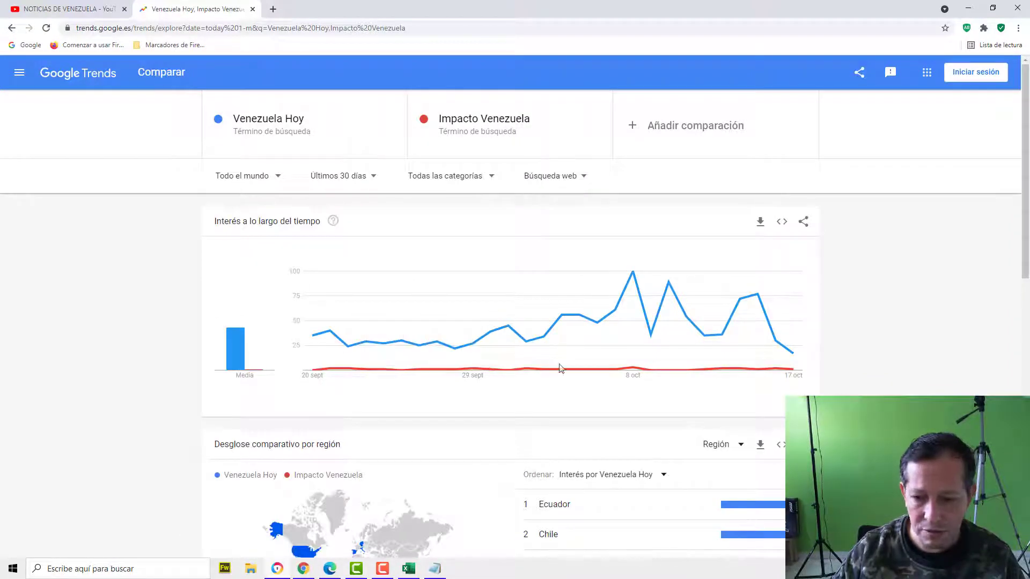
- In the Notepad list, delete "Impacto Venezuela" and copy the next keyword, "noticias de ultima hora en venezuela"
click(435, 569)
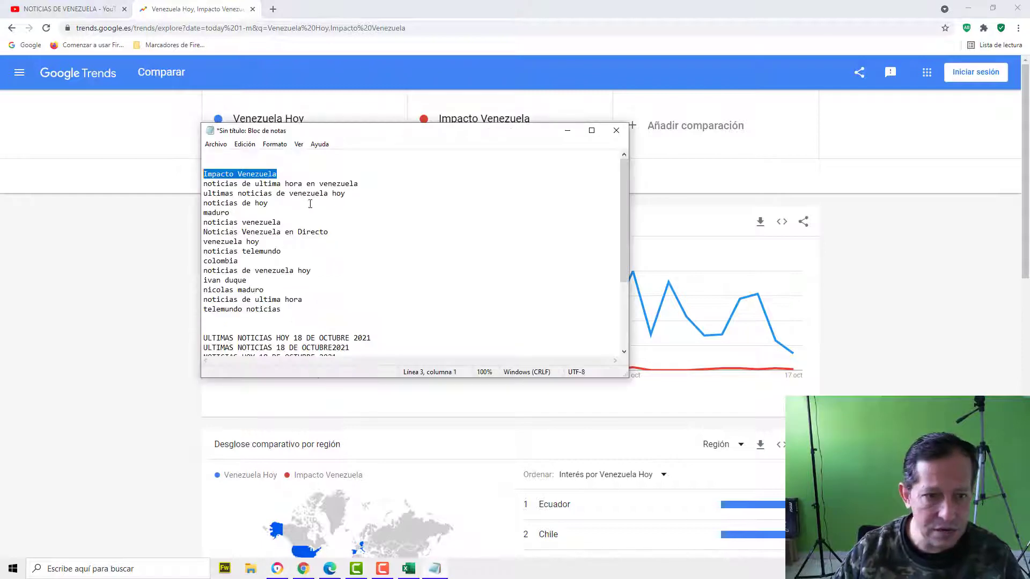
scroll(292, 180, down, 1)
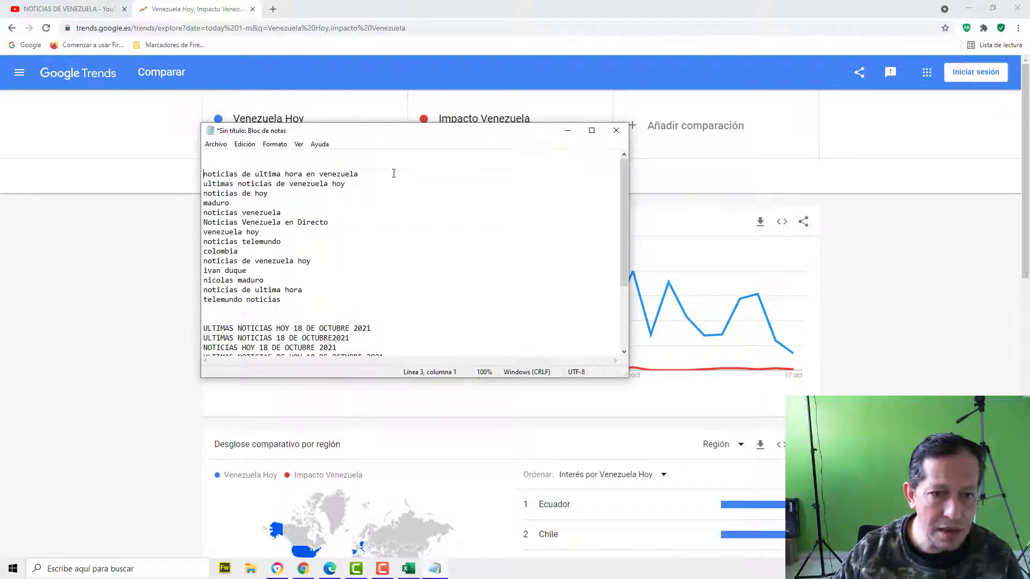
drag(393, 174, 206, 176)
key(ctrl+c)
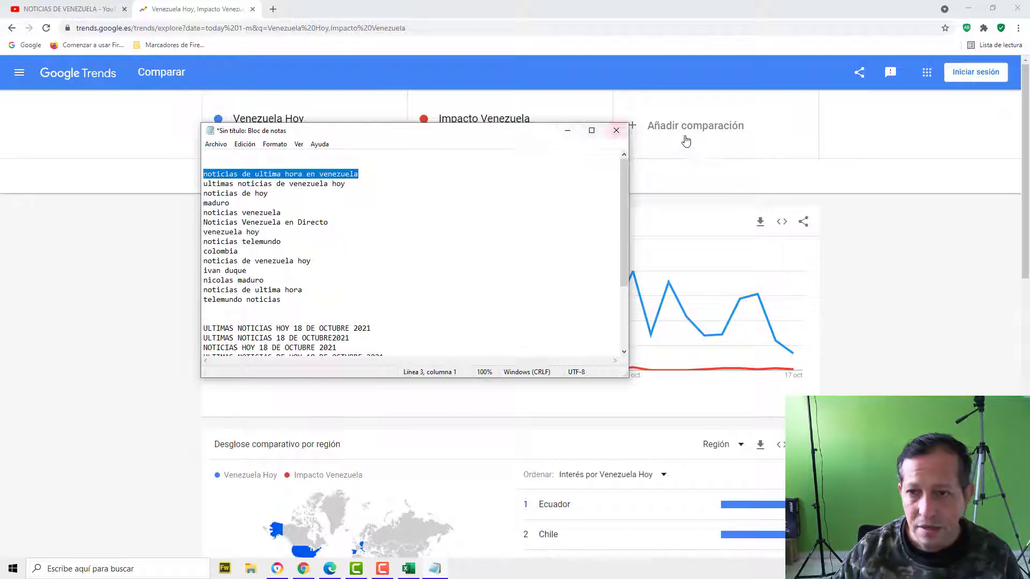
- Back in Google Trends, remove "Impacto Venezuela" from the comparison, keeping "Venezuela Hoy"
click(686, 134)
key(ctrl+v)
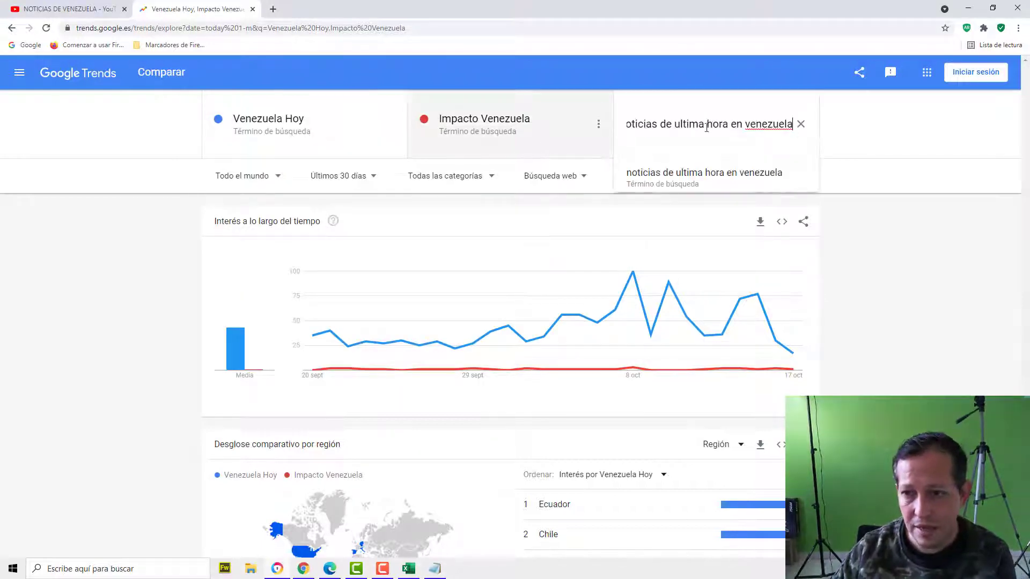
click(599, 127)
click(546, 119)
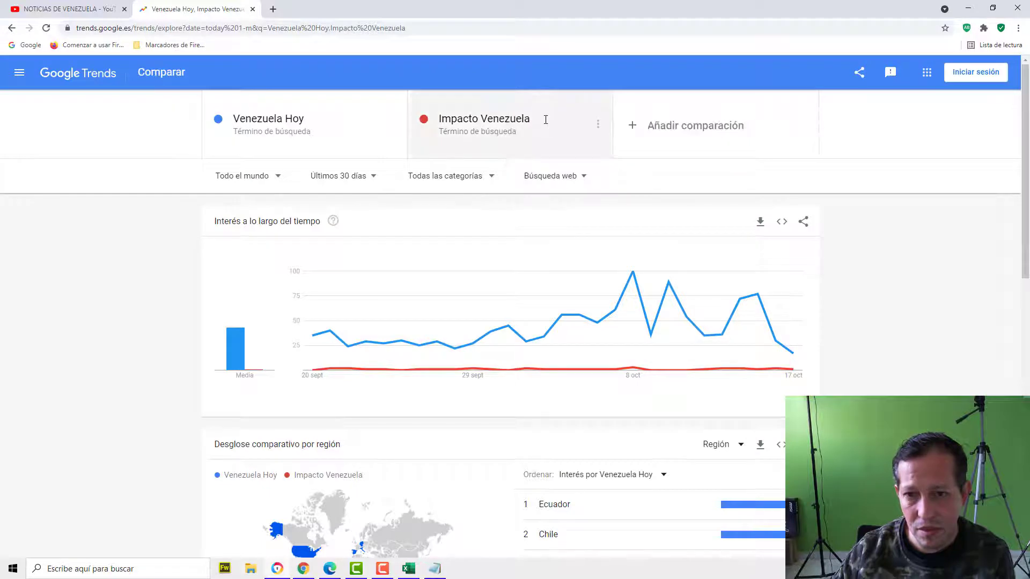
click(600, 128)
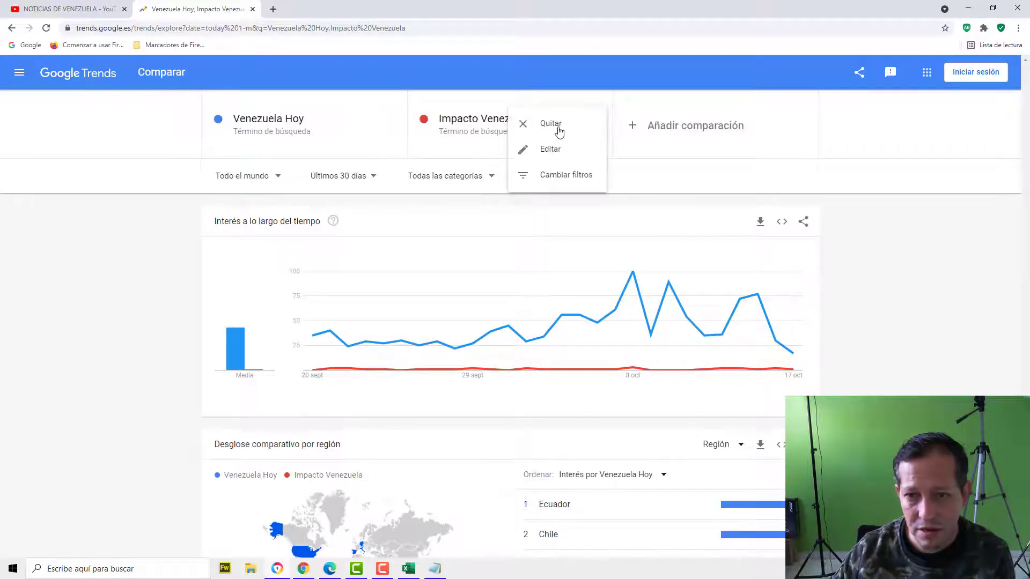
click(504, 125)
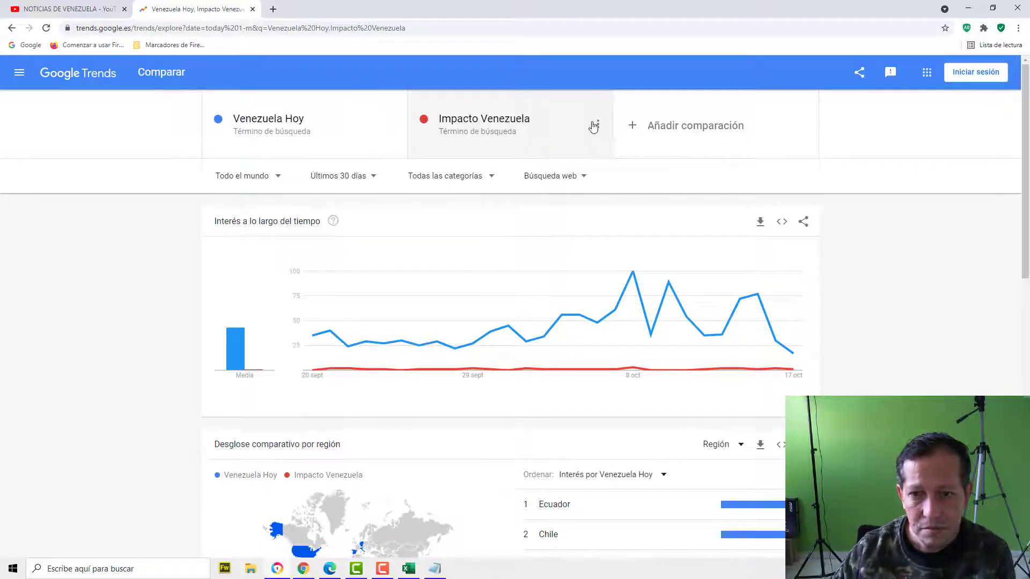
click(600, 127)
click(558, 123)
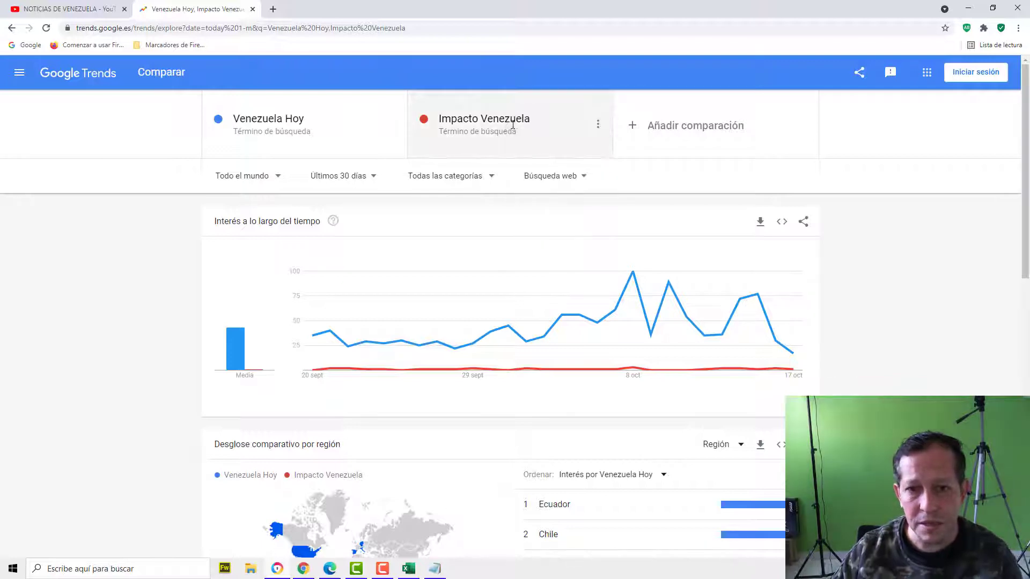
click(592, 127)
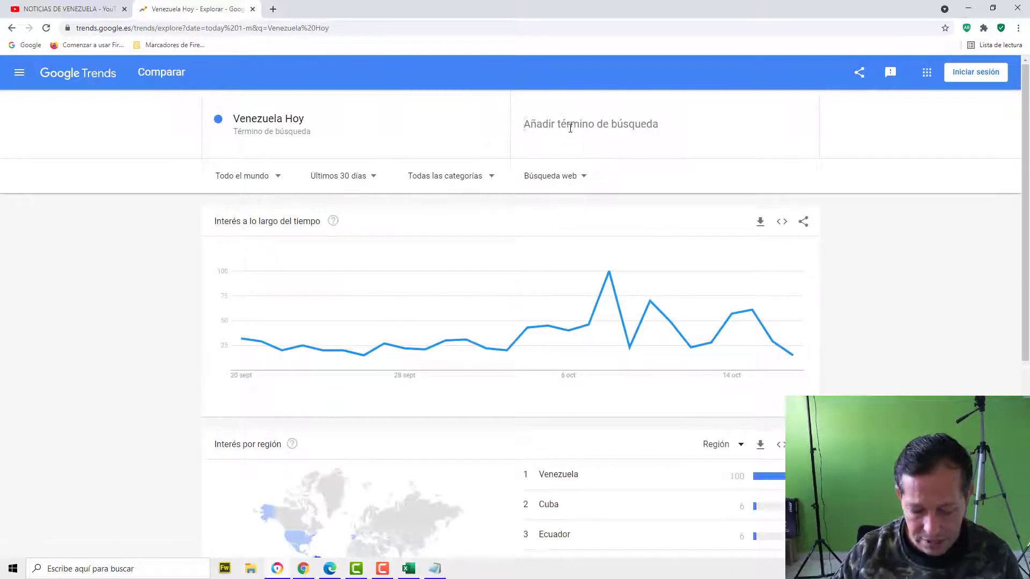
- Add "noticias de ultima hora en venezuela" as a comparison term, then remove "Venezuela Hoy" so only the new keyword is graphed
key(ctrl+v)
key(Return)
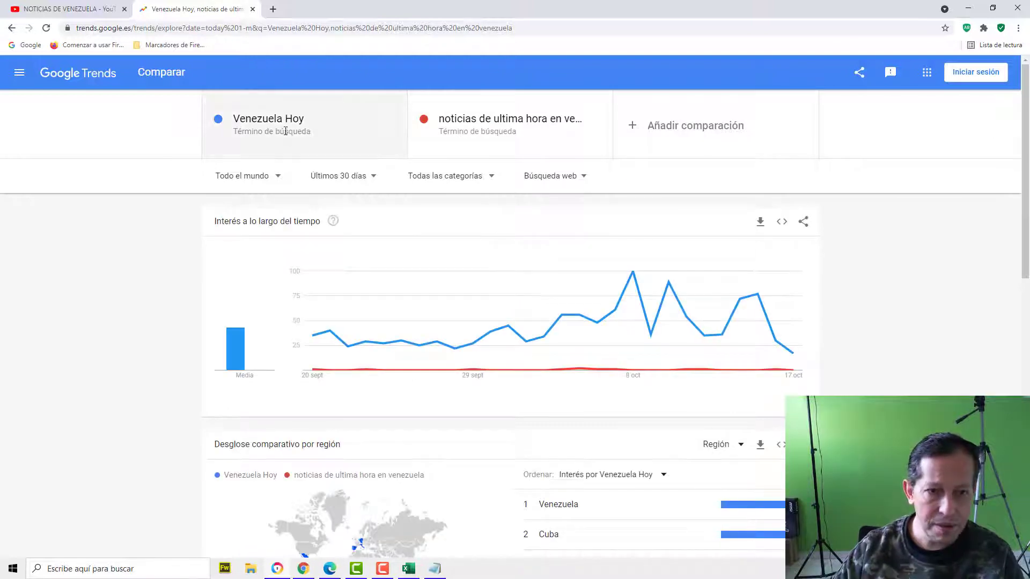
click(394, 126)
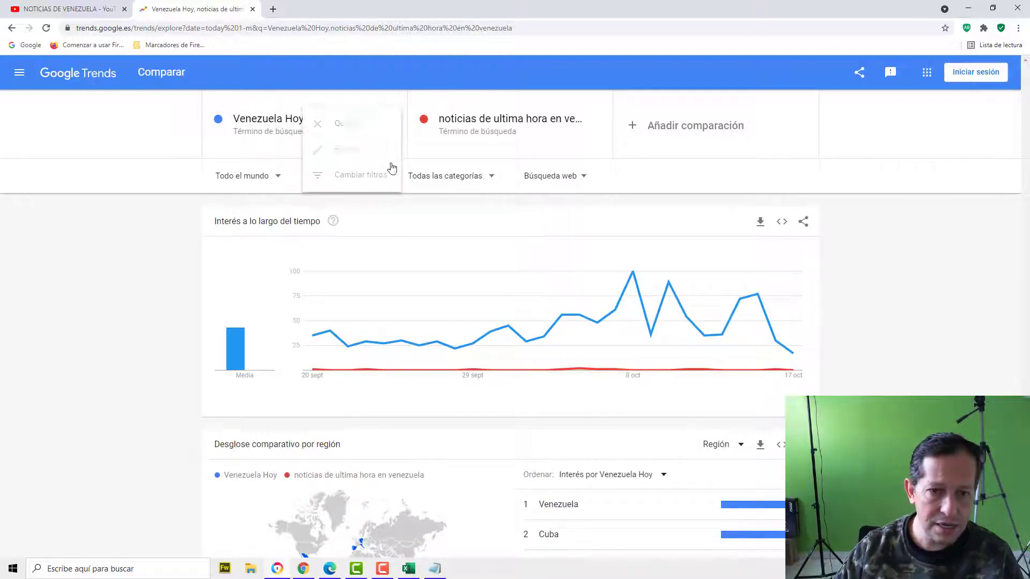
click(370, 261)
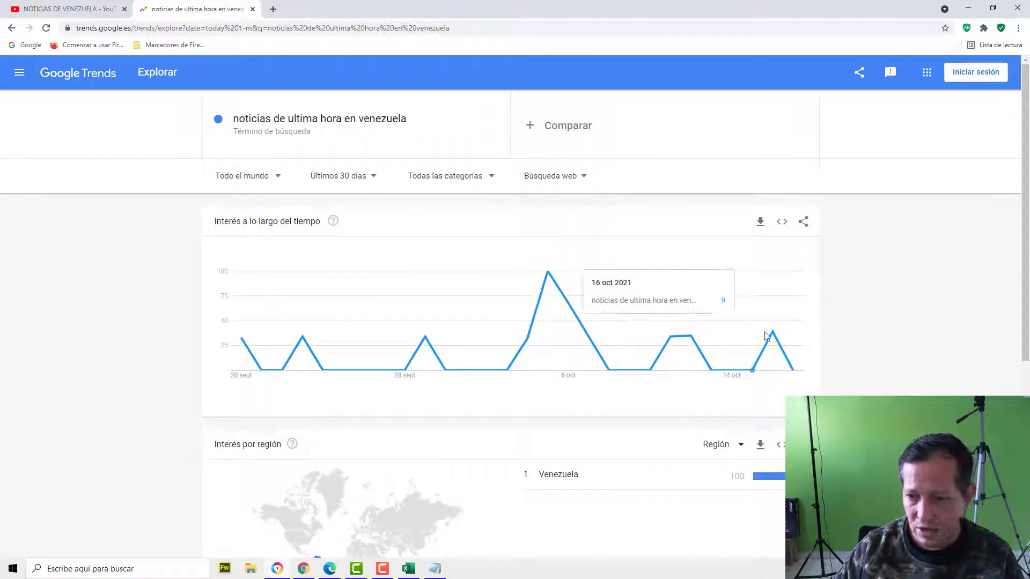
- View the interest in "noticias de ultima hora en venezuela" over the last 4 hours, then over the last day
click(406, 119)
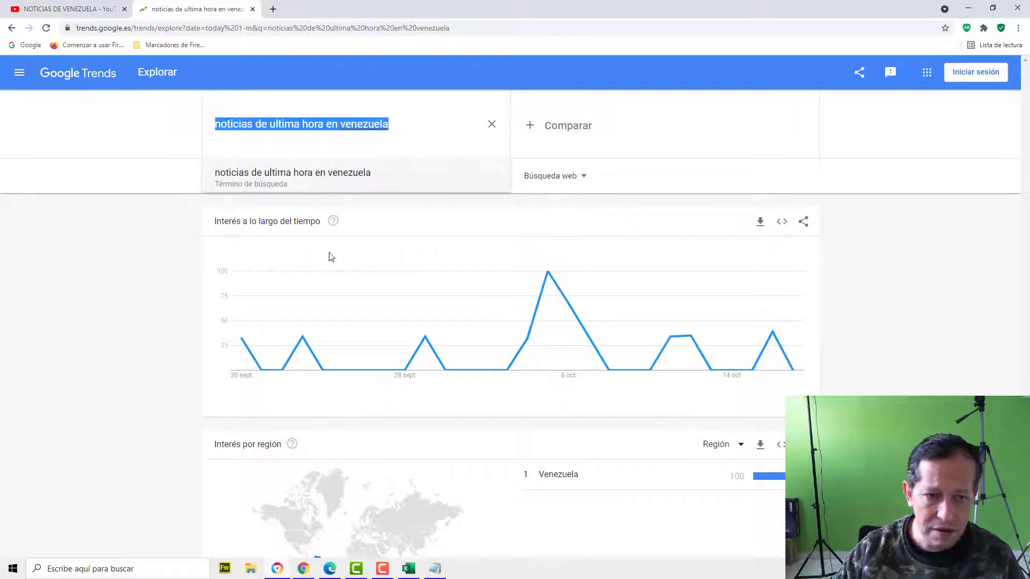
click(320, 231)
click(365, 183)
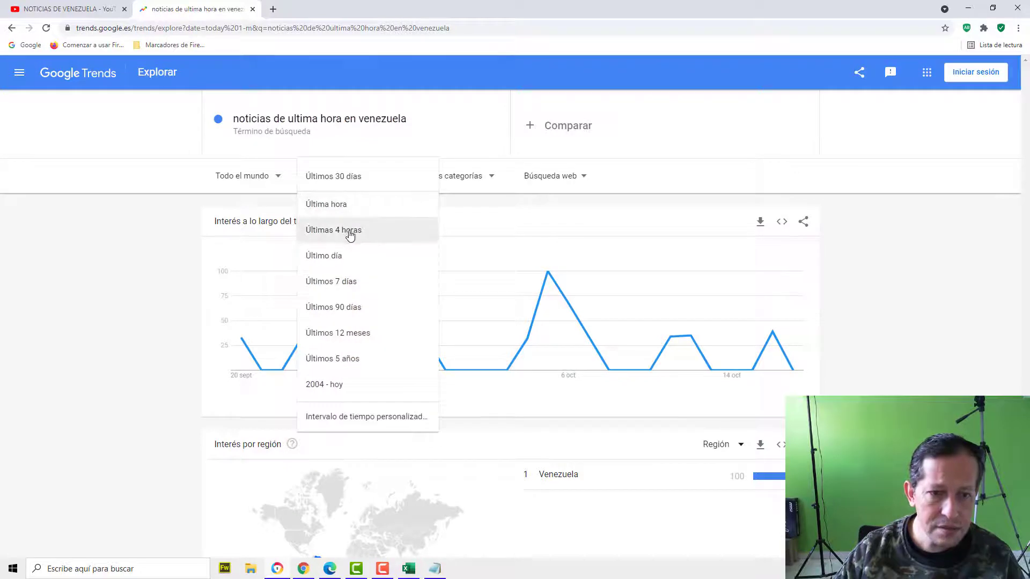
click(351, 231)
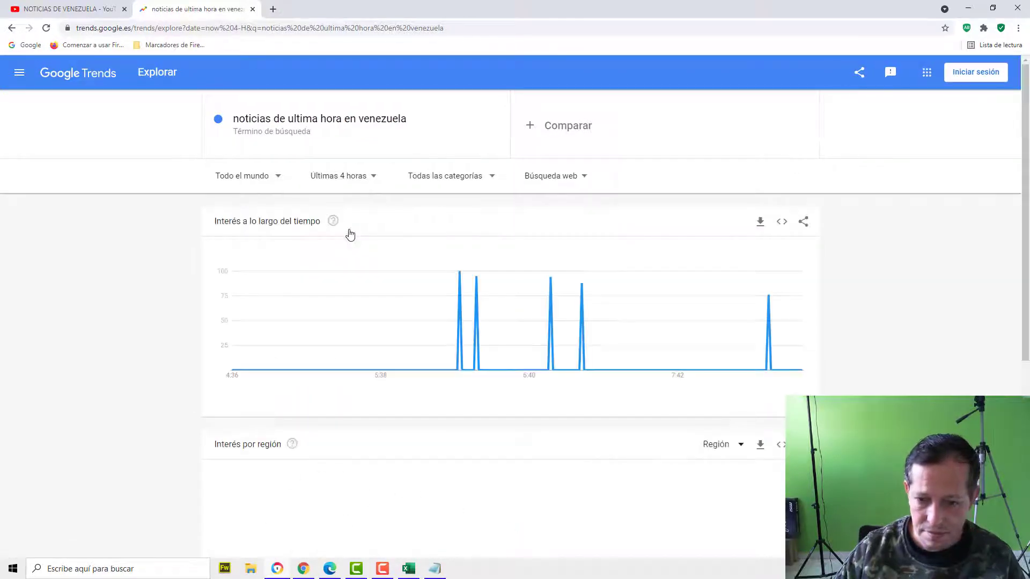
click(357, 184)
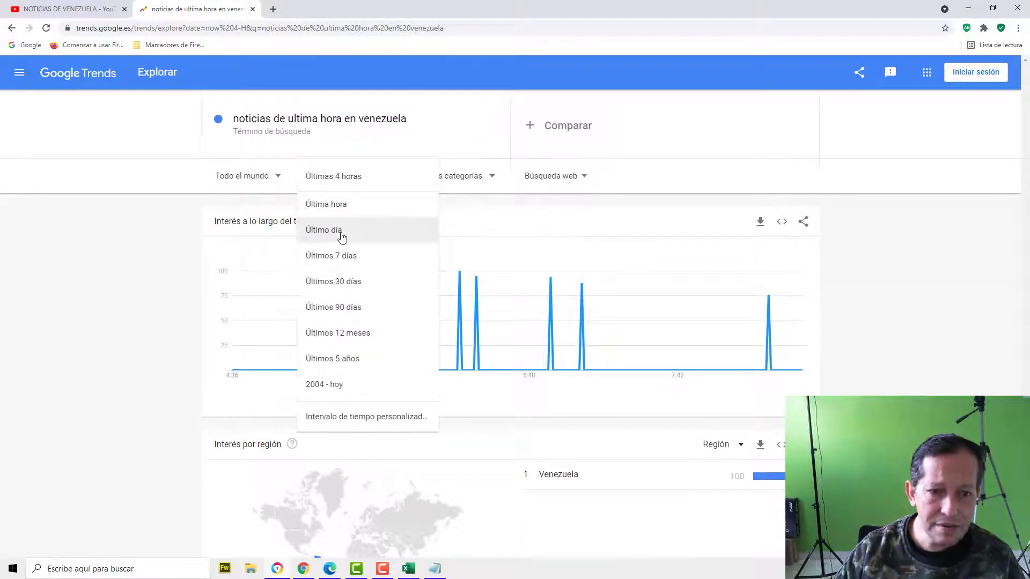
click(341, 234)
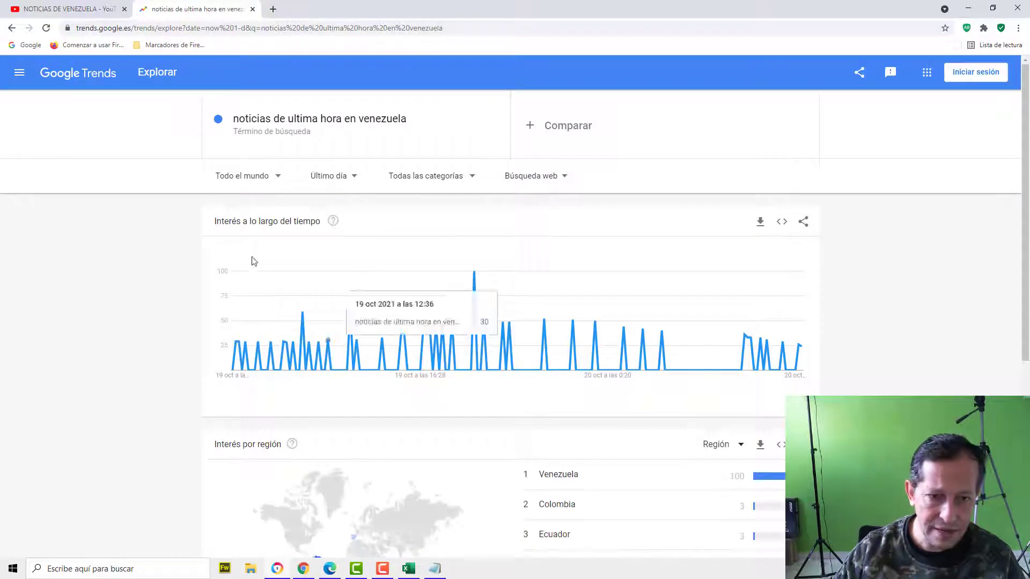
- In the Notepad list, delete "noticias de ultima hora en venezuela", drop "hoy" from the next keyword and copy "ultimas noticias de venezuela"
click(436, 570)
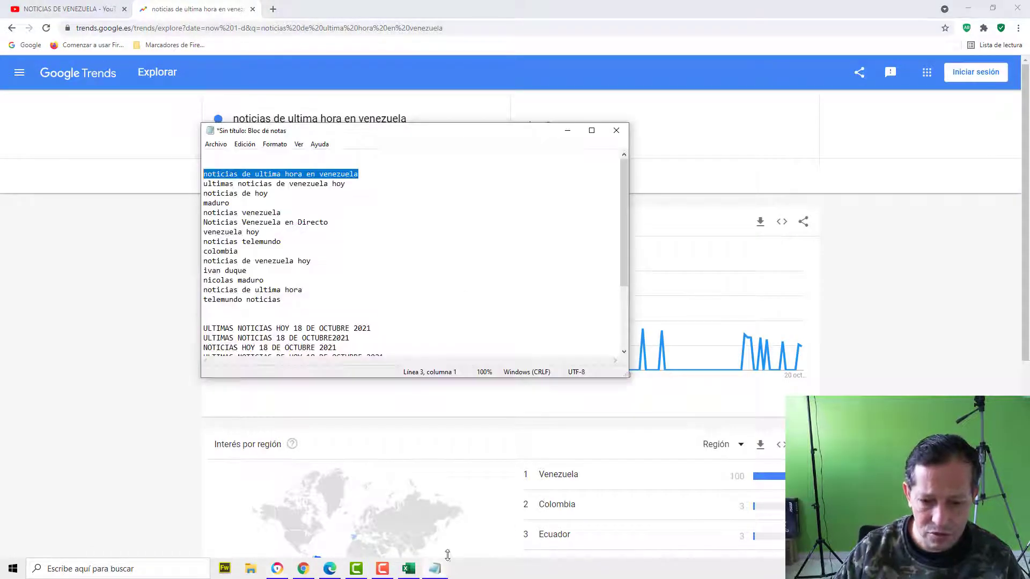
key(Delete)
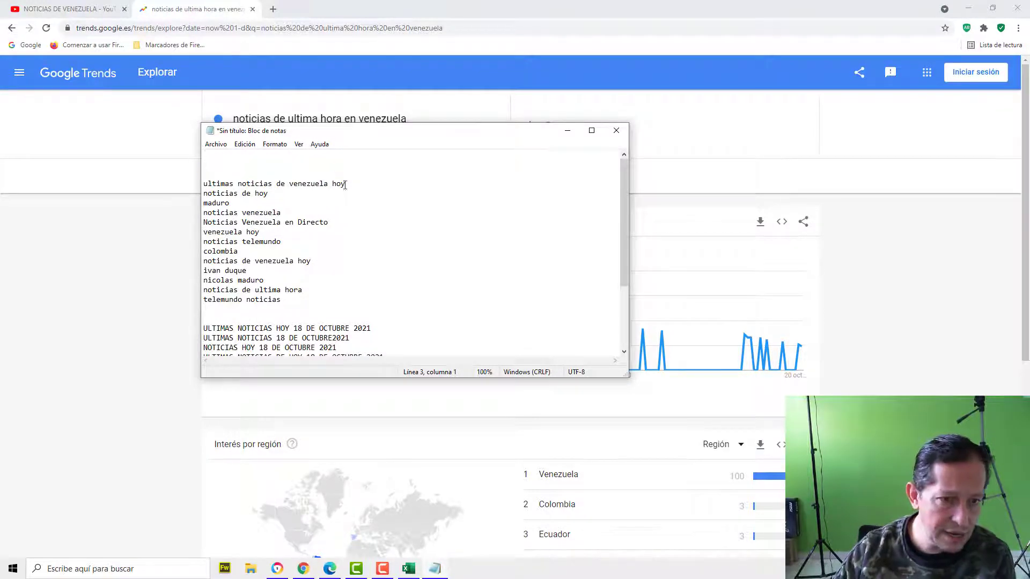
key(Delete)
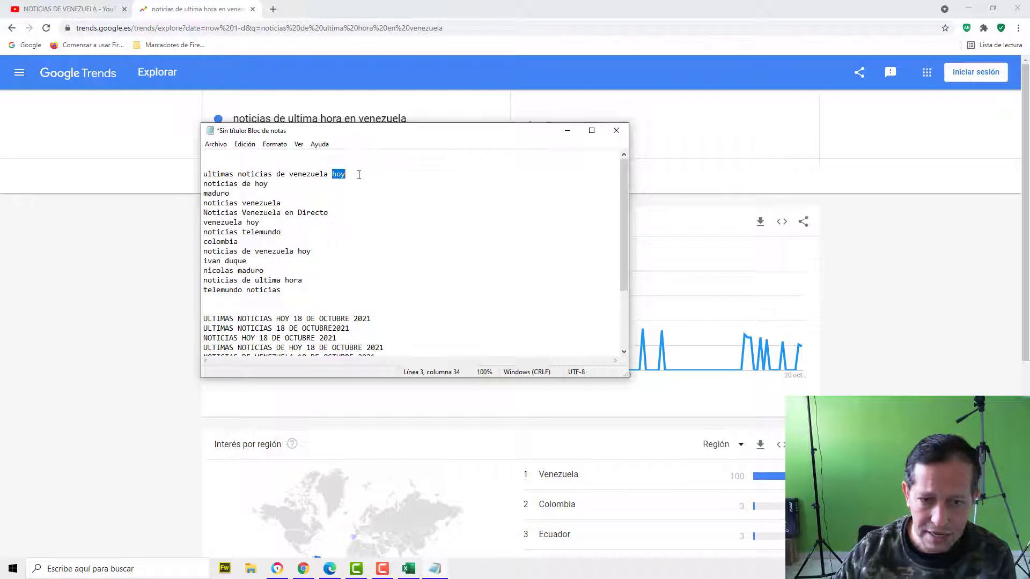
drag(342, 174, 178, 179)
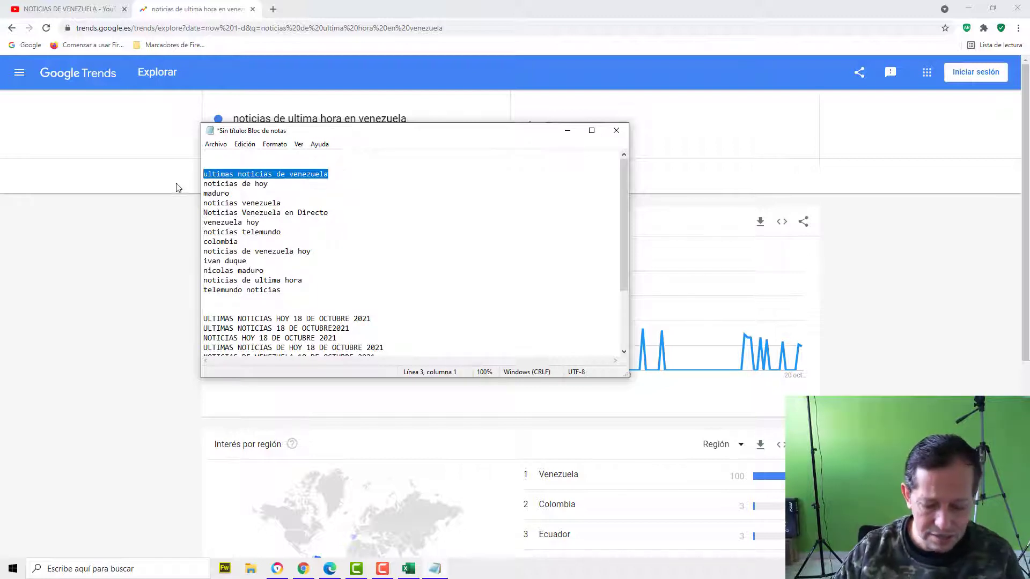
- In Google Trends, add "ultimas noticias de venezuela" as a comparison term, then remove "noticias de ultima hora en venezuela"
click(116, 208)
click(600, 133)
key(ctrl+v)
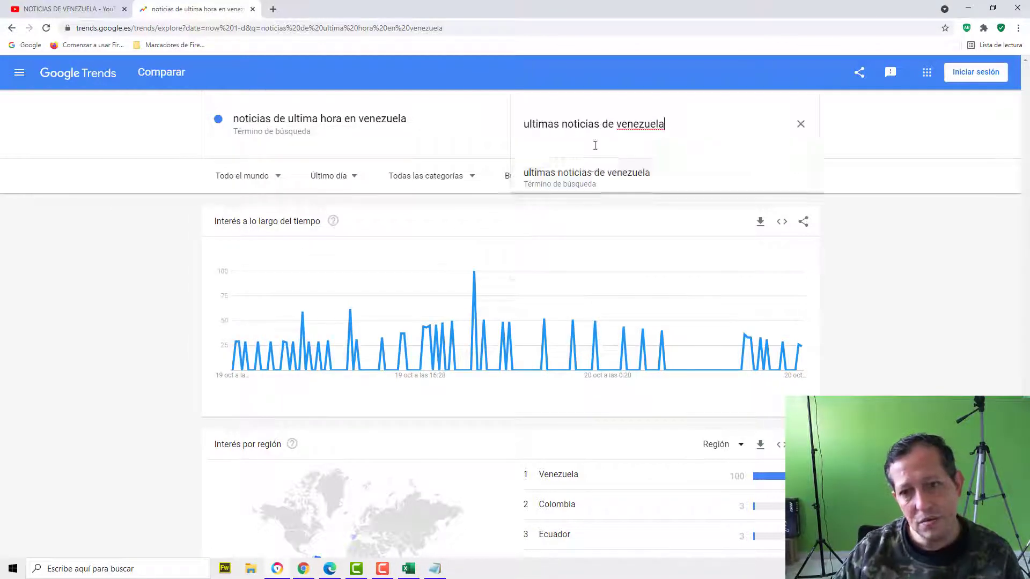
click(597, 172)
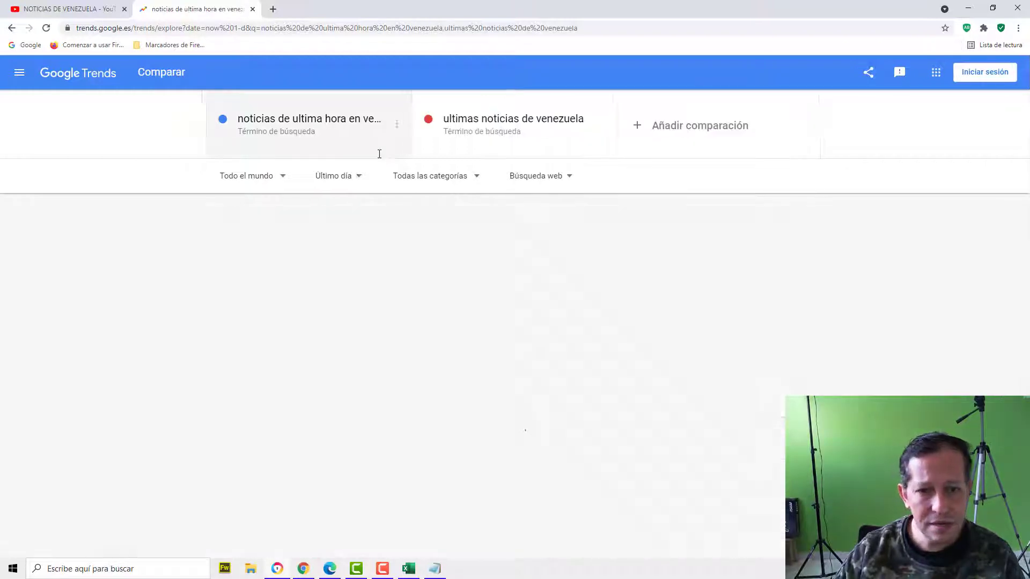
click(393, 125)
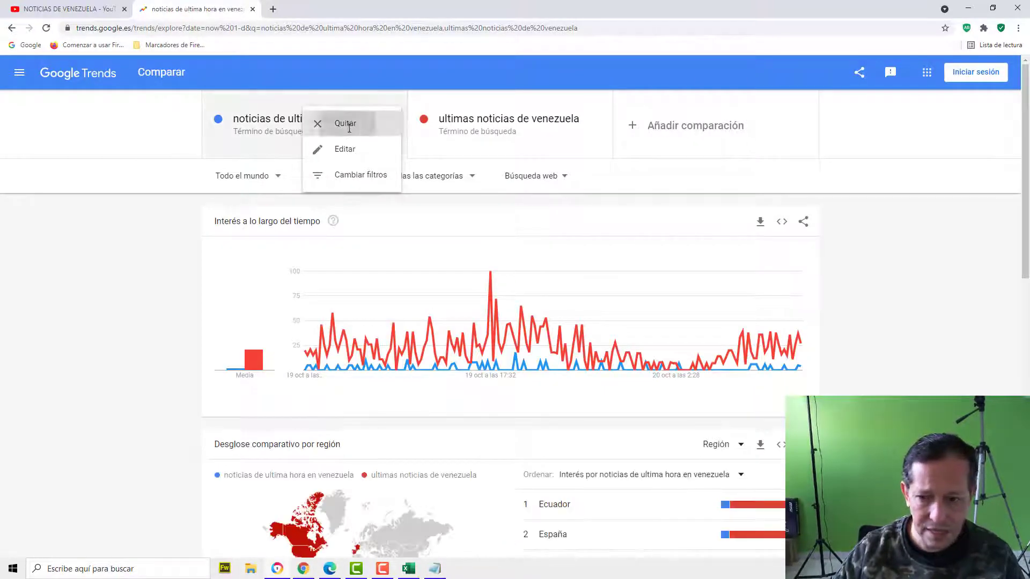
click(343, 123)
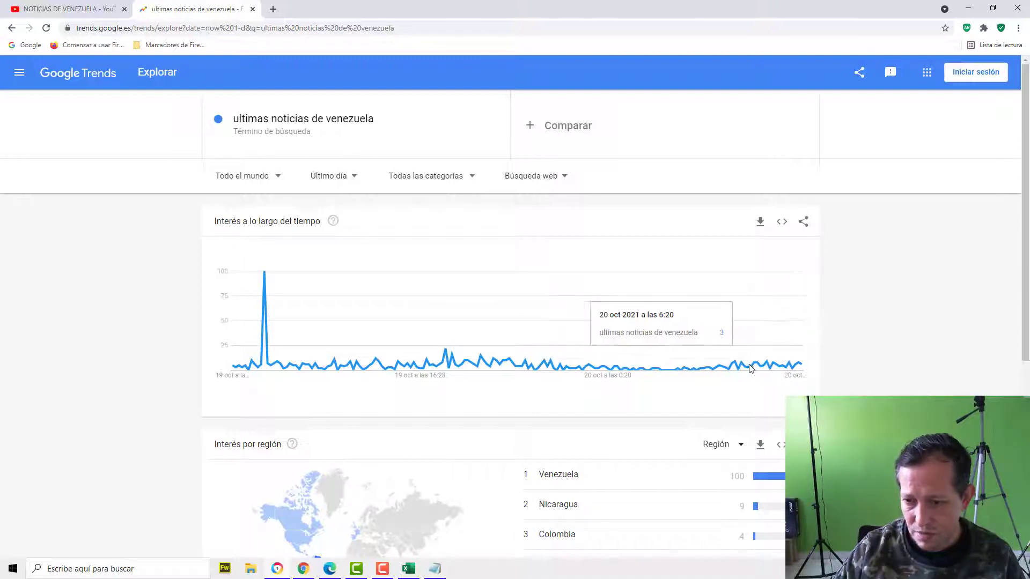
- Set the time range to the last 7 days and copy the term "ultimas noticias de venezuela"
click(346, 180)
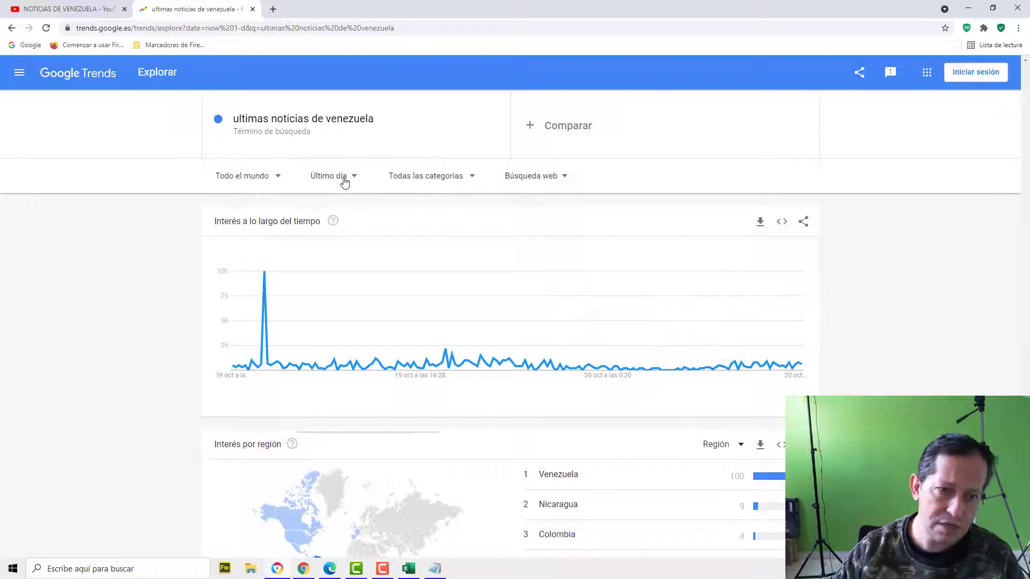
click(335, 257)
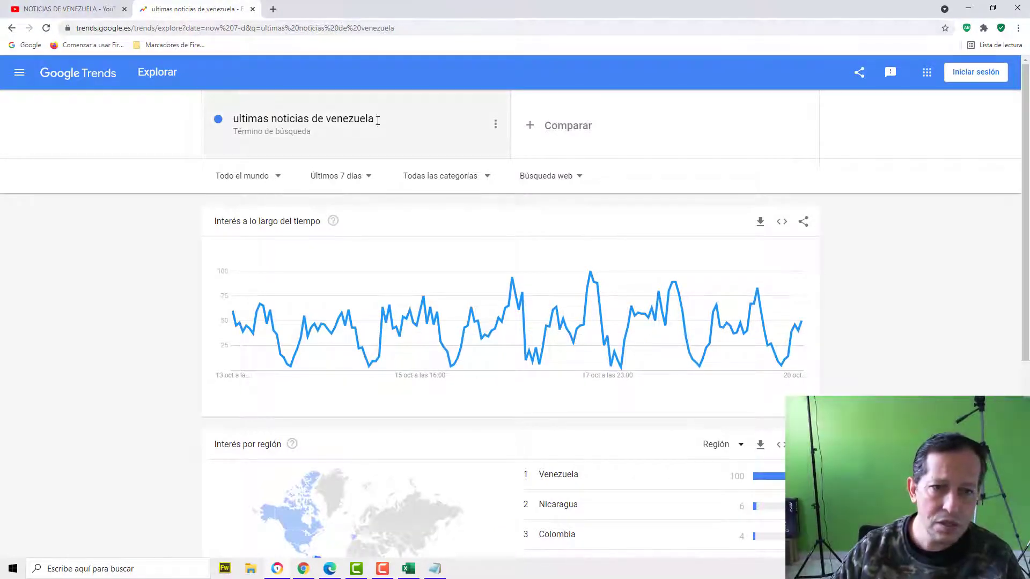
click(229, 119)
key(ctrl+c)
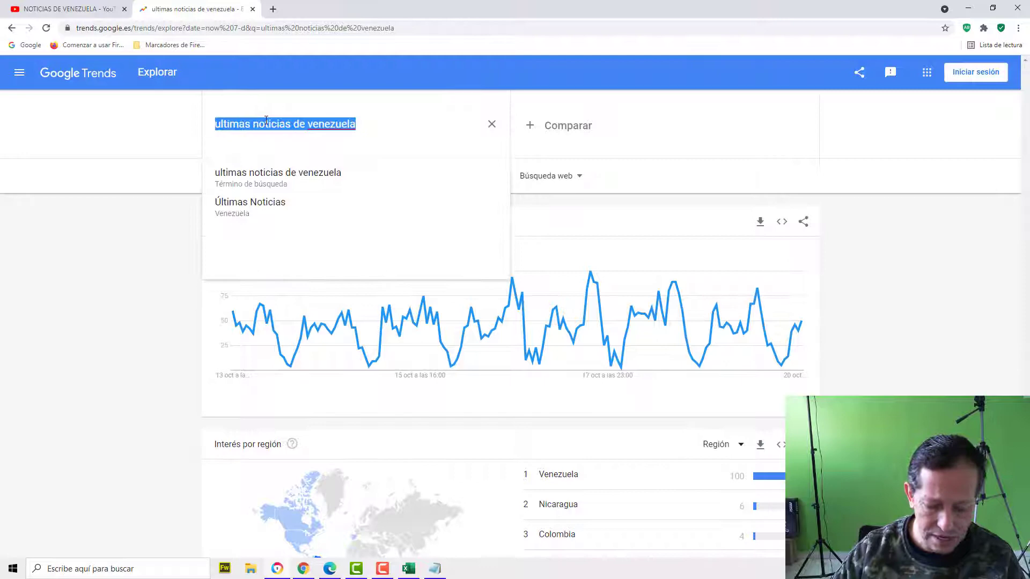
- Switch to the Excel keyword sheet and paste "ultimas noticias de venezuela" into cell A5
click(80, 8)
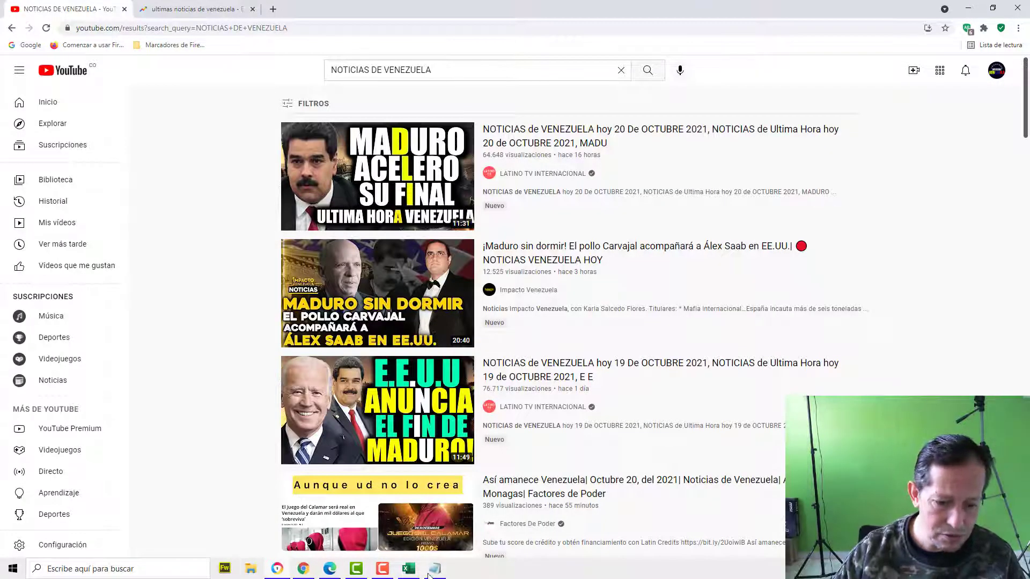
click(409, 573)
click(66, 170)
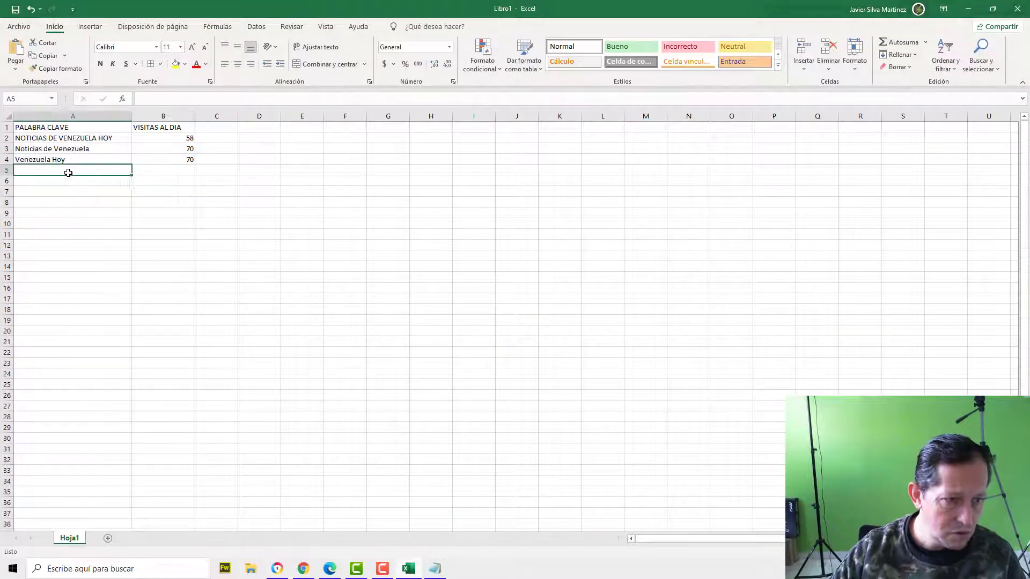
key(ctrl+v)
click(172, 170)
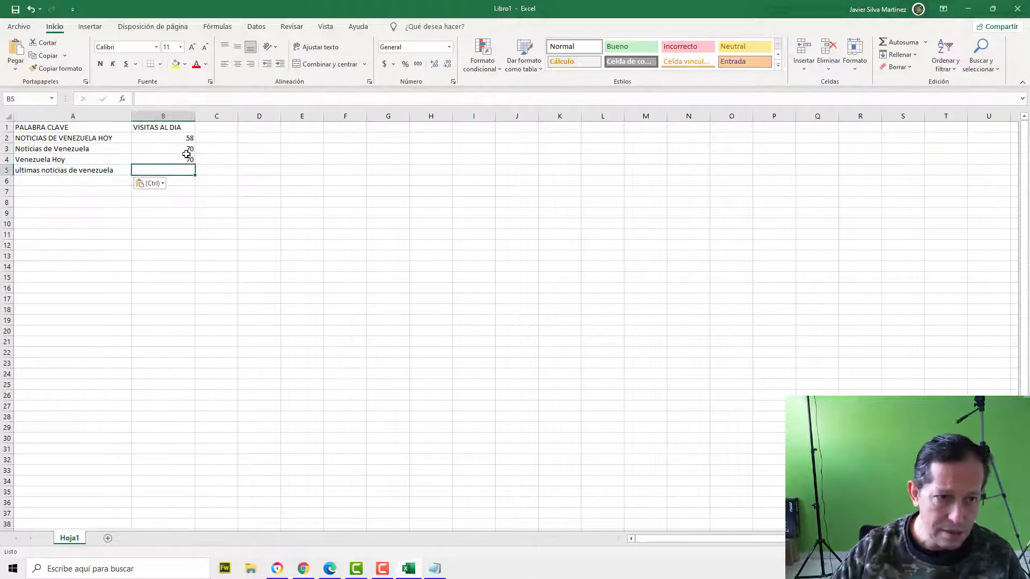
- Recheck the keyword's graph in Google Trends, then enter 60 as its daily visits in Excel cell B5
click(278, 570)
click(303, 570)
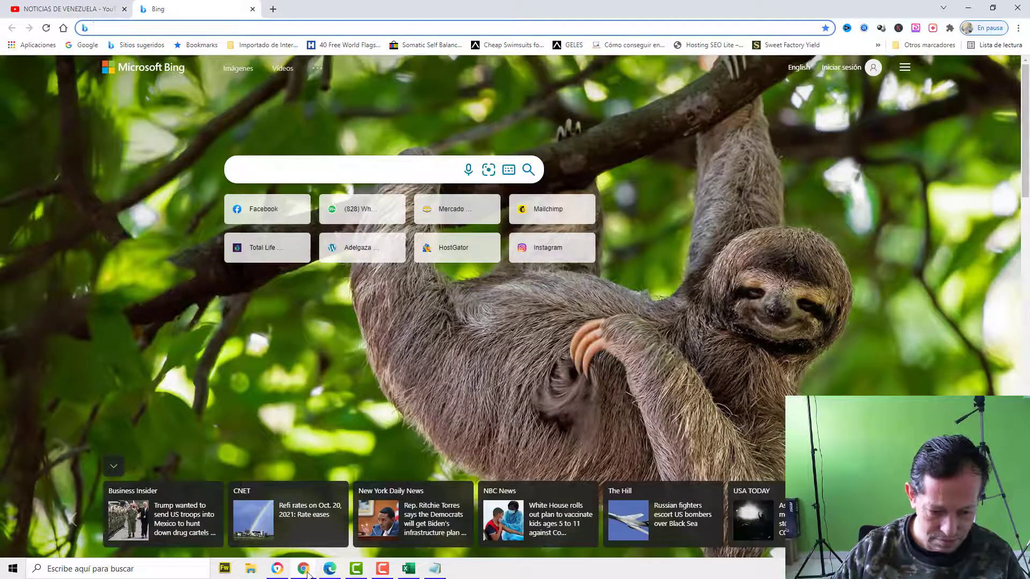
click(287, 571)
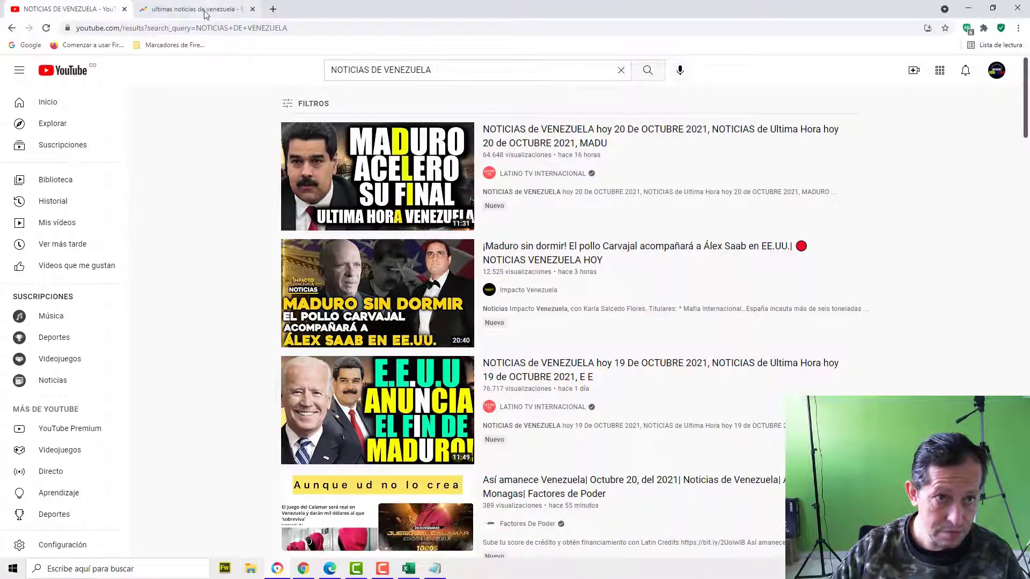
click(204, 11)
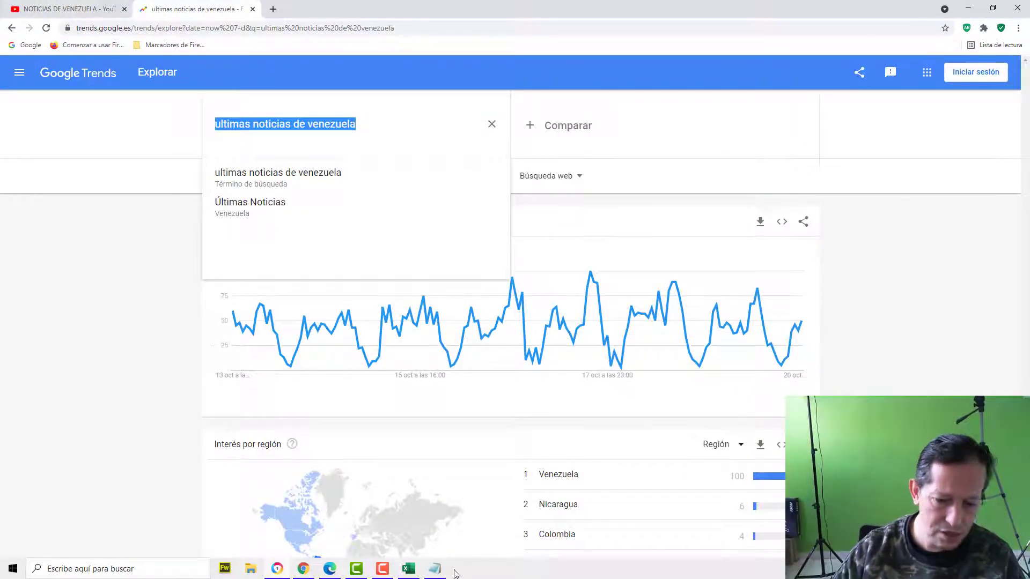
click(407, 571)
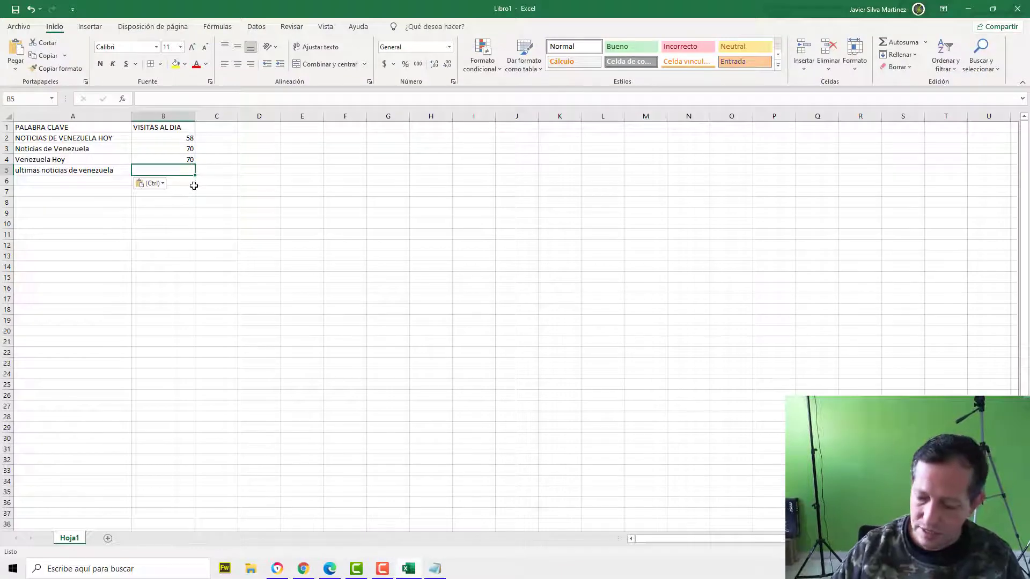
text(60)
key(Return)
- In the Notepad list, delete "ultimas noticias de venezuela" with its blank line and copy the next keyword, "noticias de hoy"
click(67, 183)
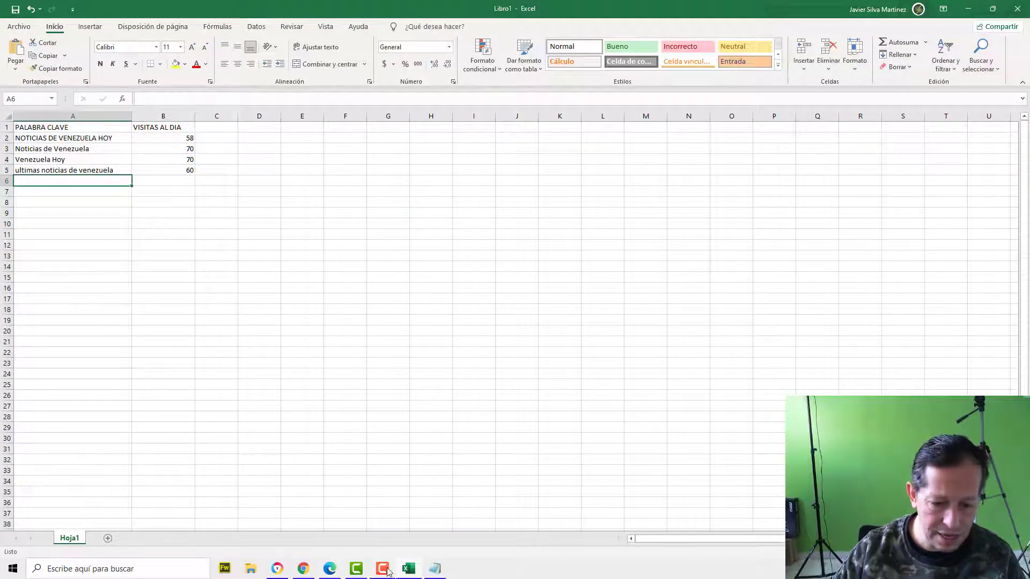
click(435, 570)
key(Delete)
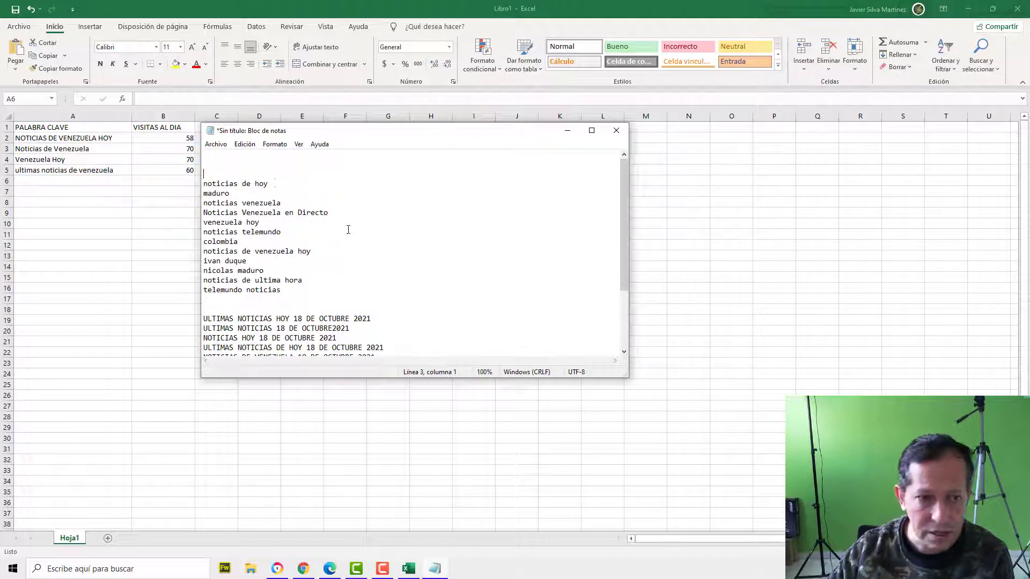
key(Delete)
drag(270, 175, 197, 177)
key(ctrl+c)
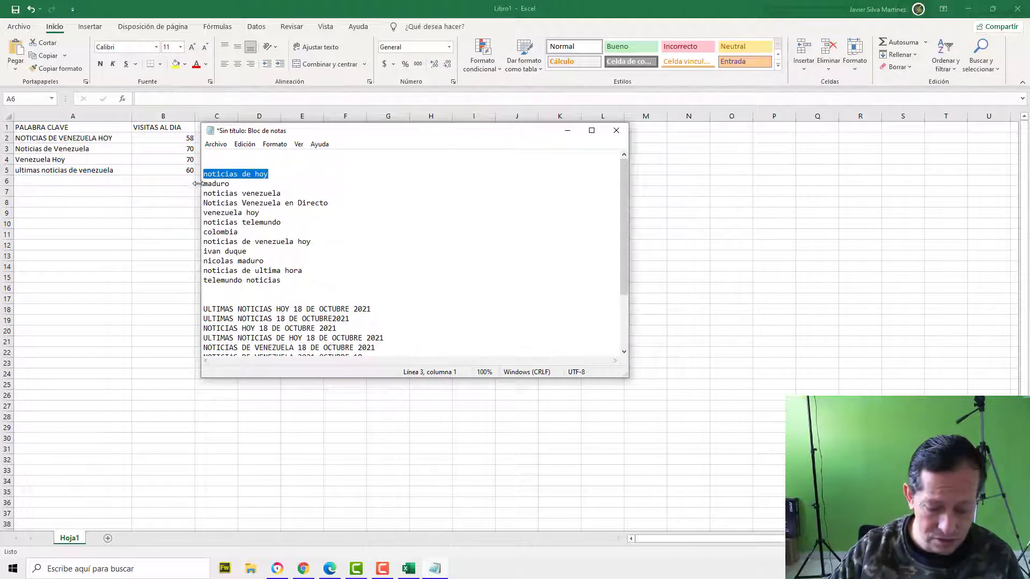
- Replace the Google Trends search term with "noticias de hoy" and inspect the daily peaks over the last 7 days
click(280, 571)
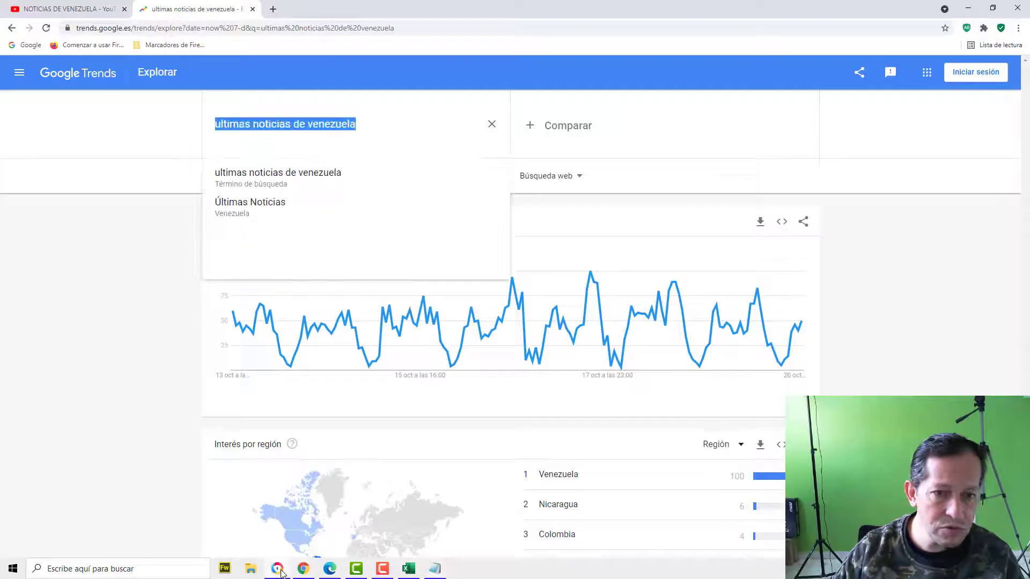
key(ctrl+v)
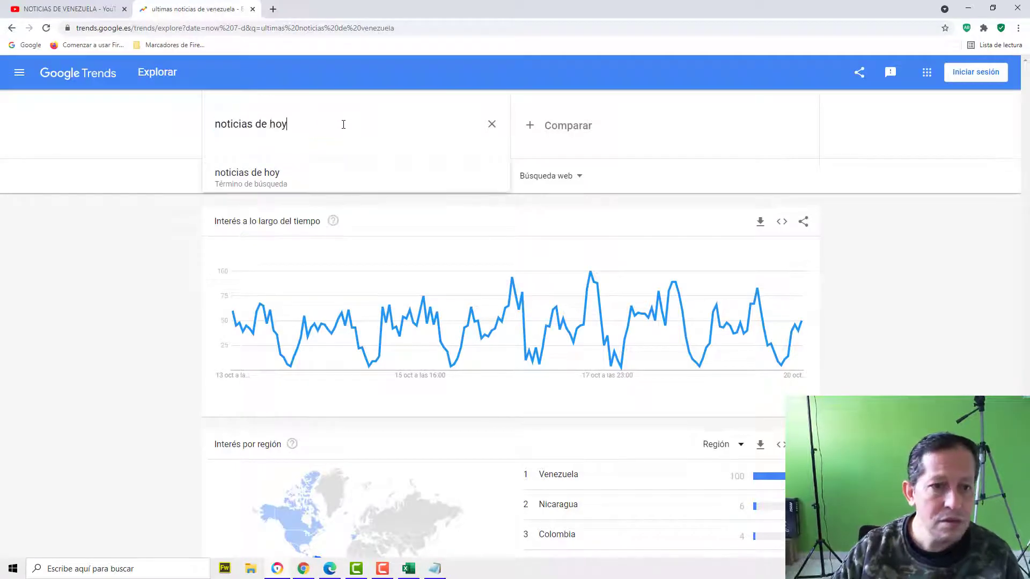
click(288, 183)
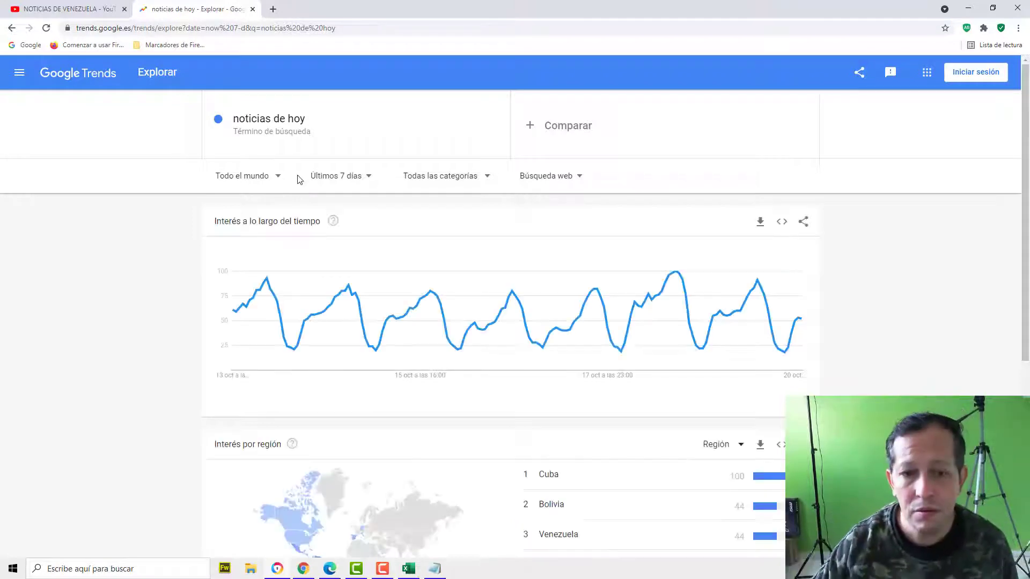
mouse_move(759, 284)
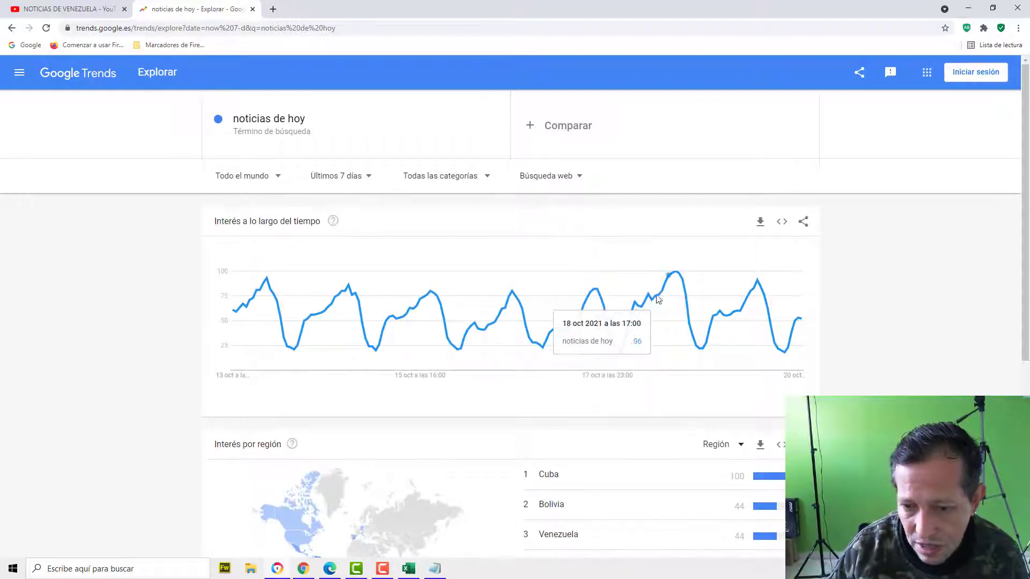
mouse_move(663, 297)
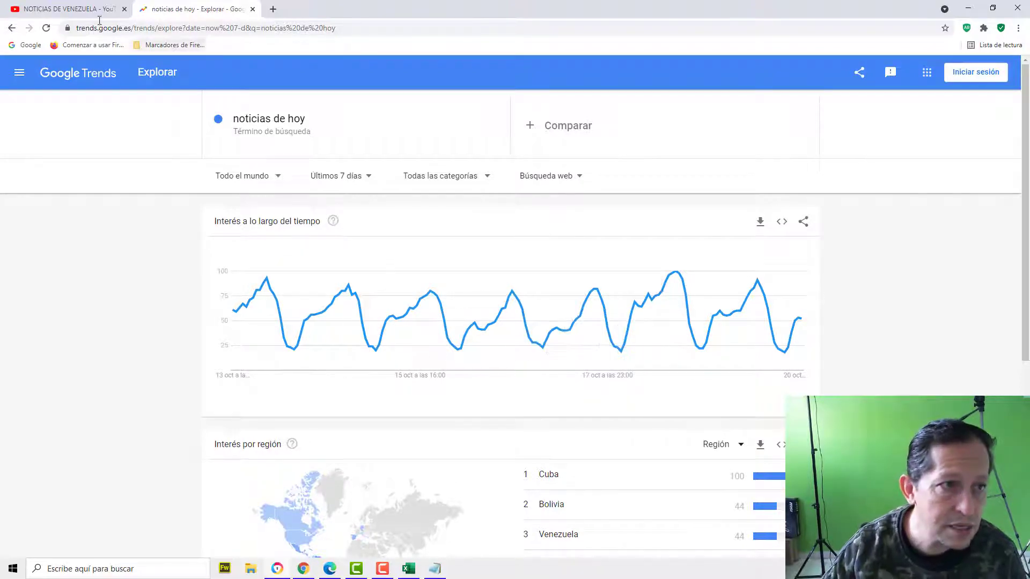
- In the Excel sheet, paste "noticias de hoy" into cell A6 and enter 90 as its daily visits in B6
click(413, 573)
key(ctrl+v)
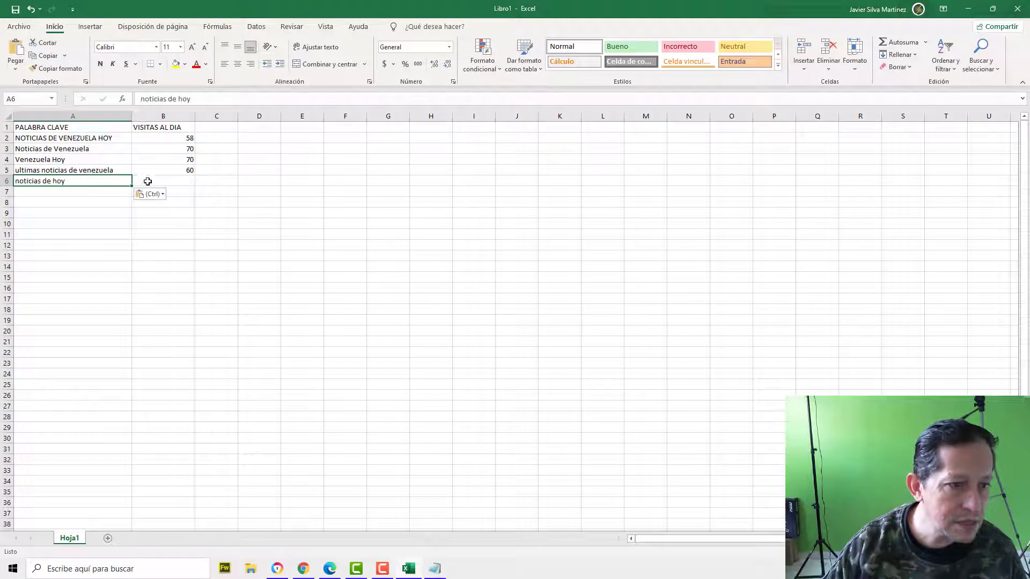
click(171, 182)
text(90)
key(Return)
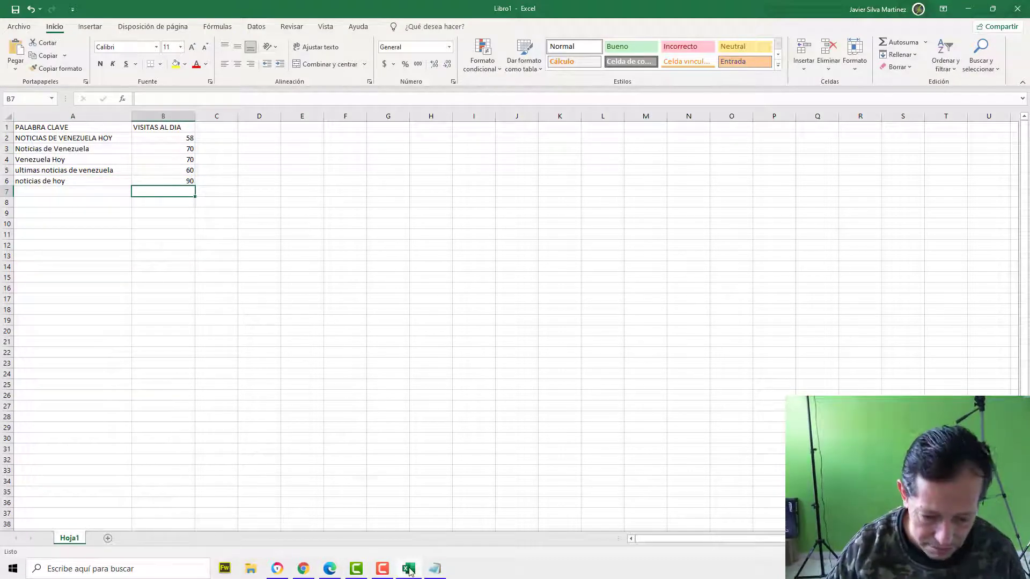
mouse_move(409, 572)
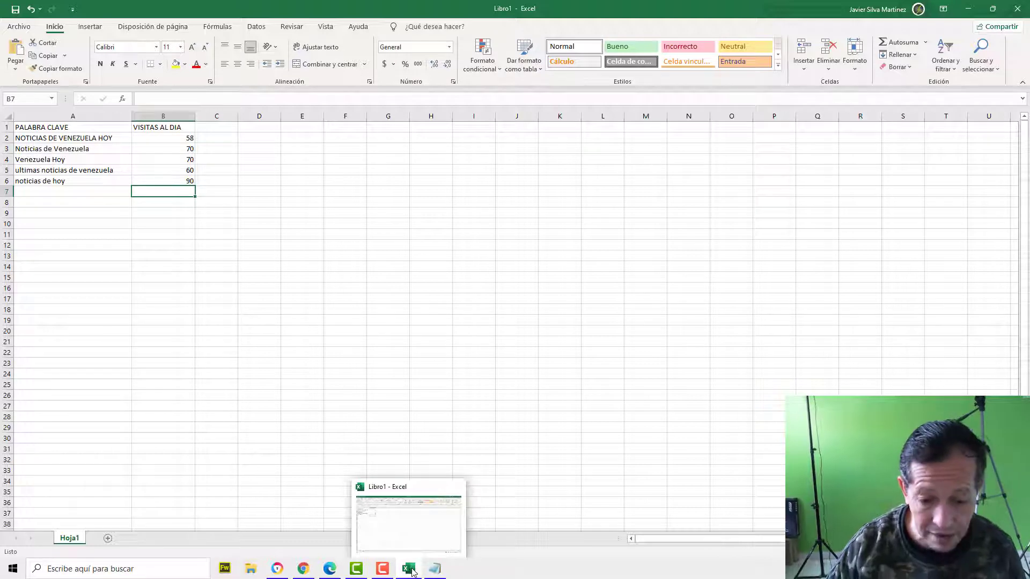
click(383, 570)
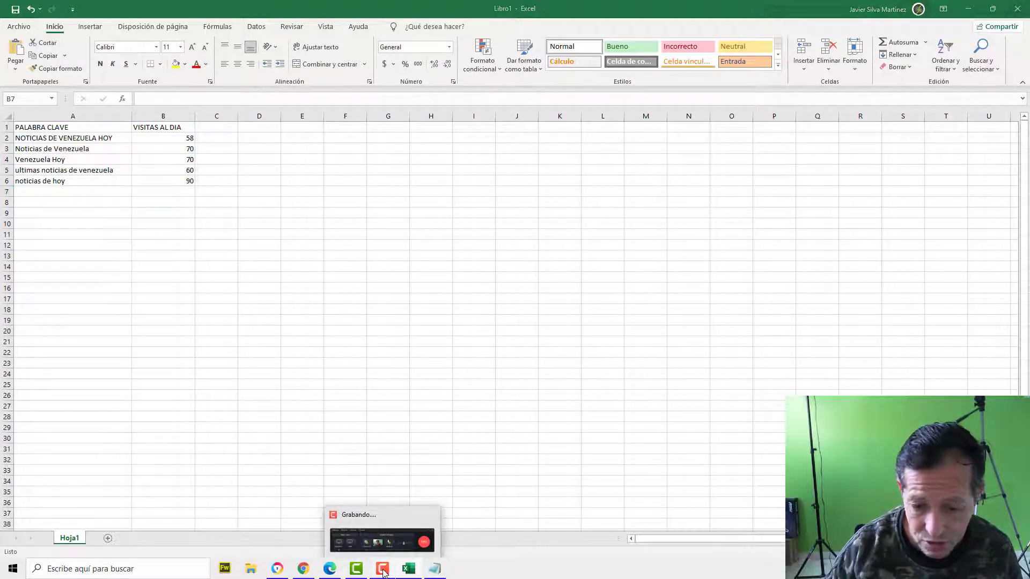
key(F9)
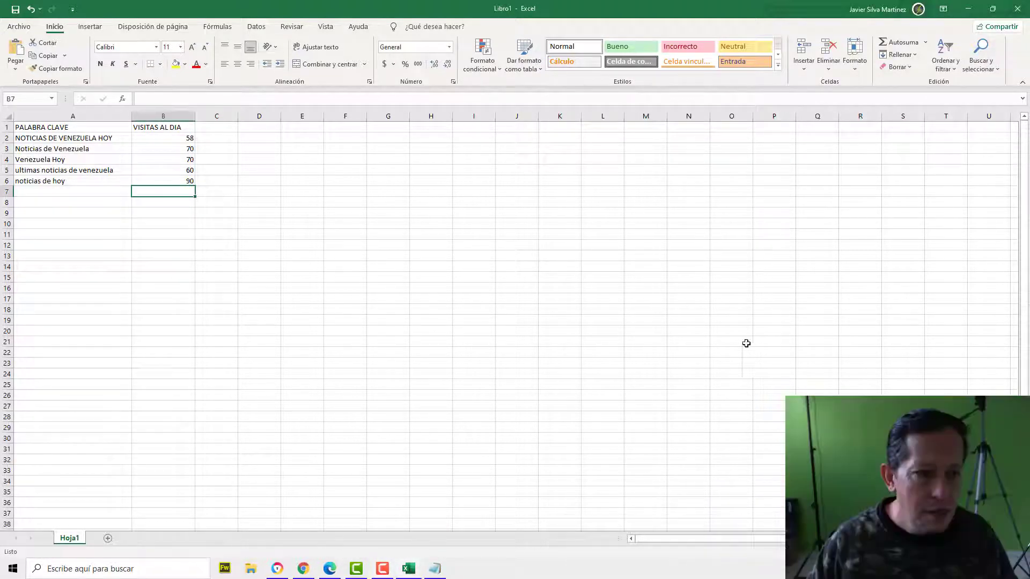
click(304, 570)
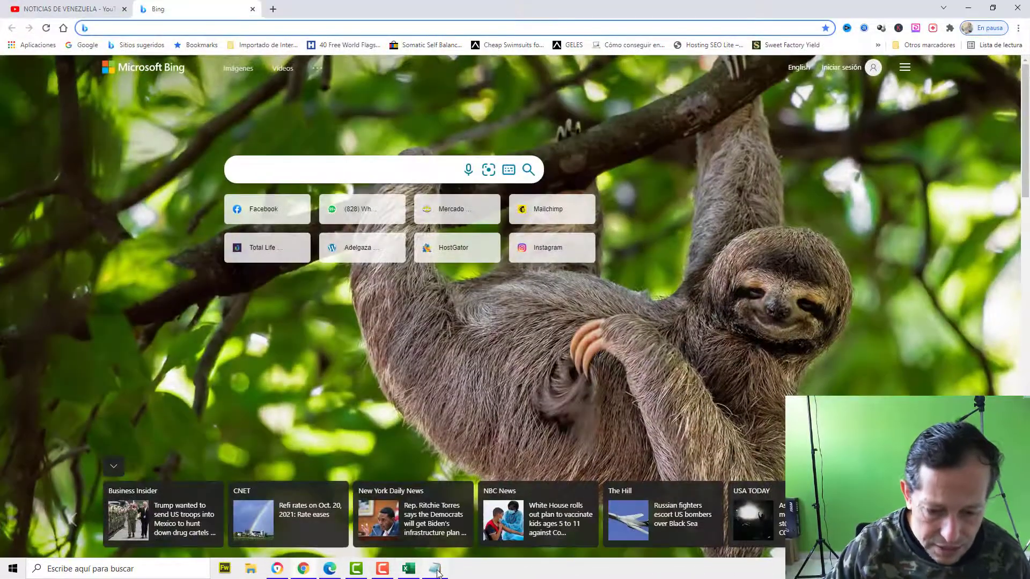
- In the Notepad list, remove "noticias de hoy" and select the next keyword, "maduro"
click(437, 571)
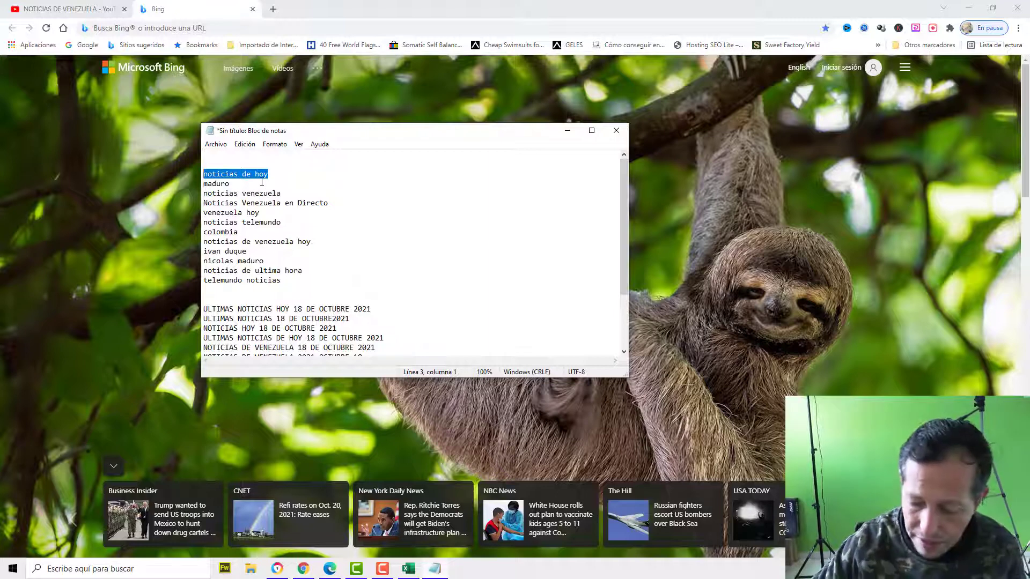
key(ctrl+x)
drag(241, 184, 189, 189)
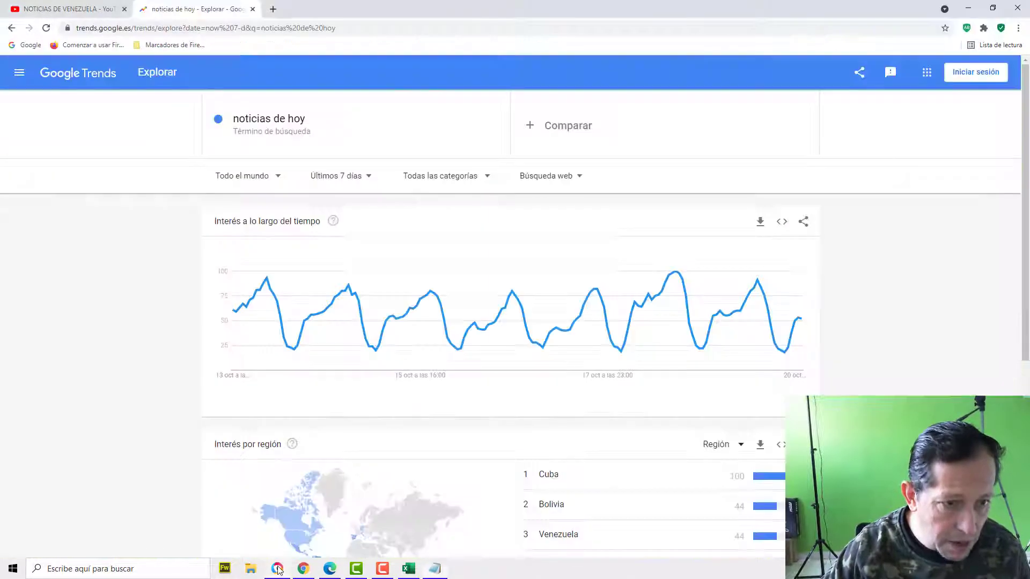
- Return to Google Trends and open the search term "noticias de hoy" for editing
click(277, 568)
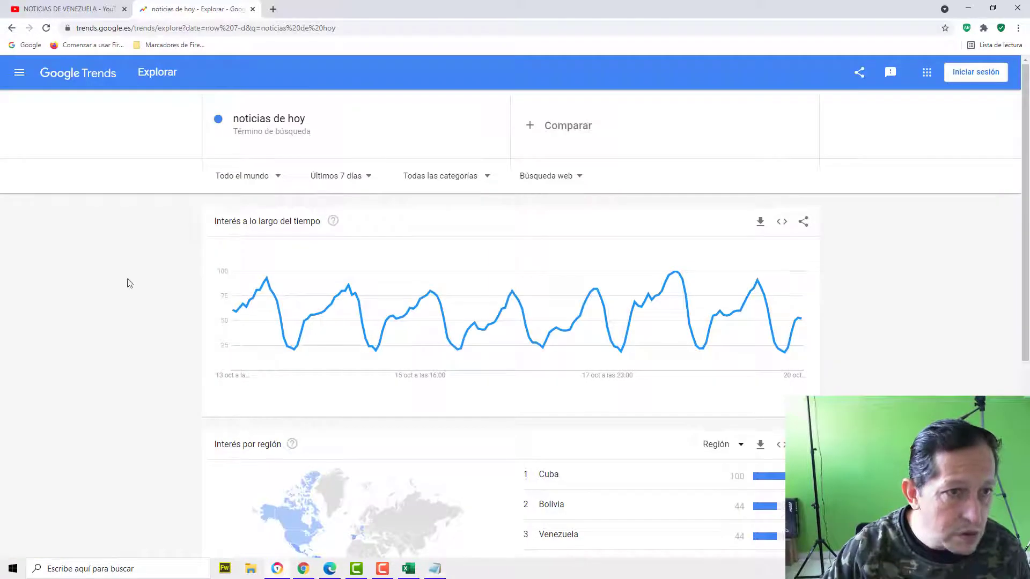
click(364, 119)
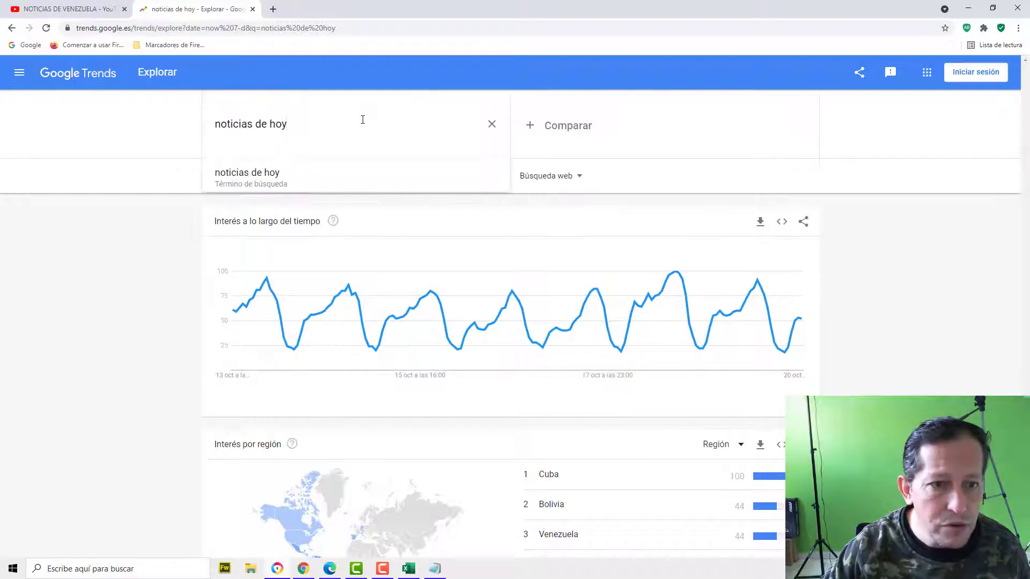
- Replace the search term "noticias de hoy" with "maduro" in Google Trends
drag(363, 119, 142, 122)
key(ctrl+v)
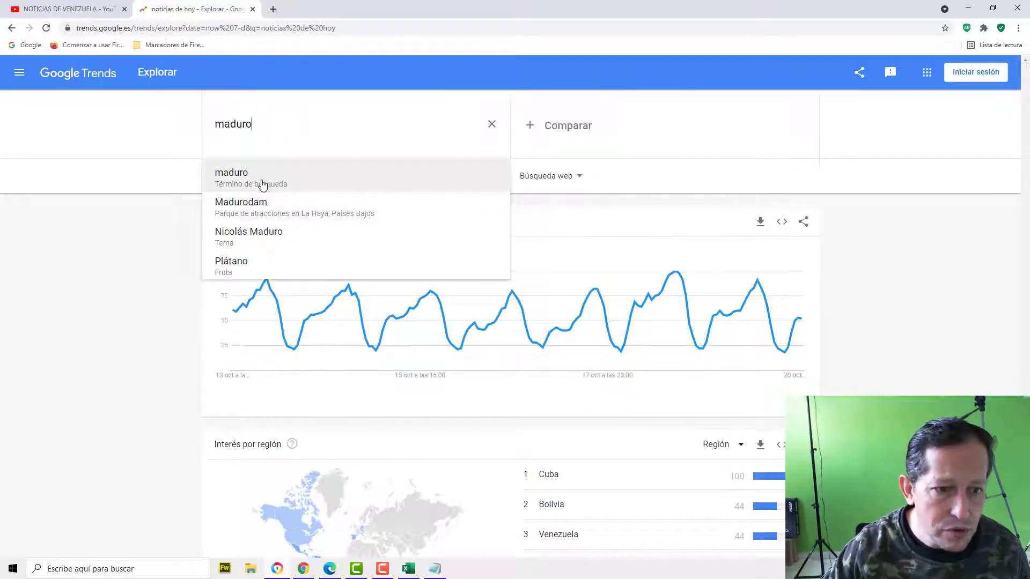
click(261, 185)
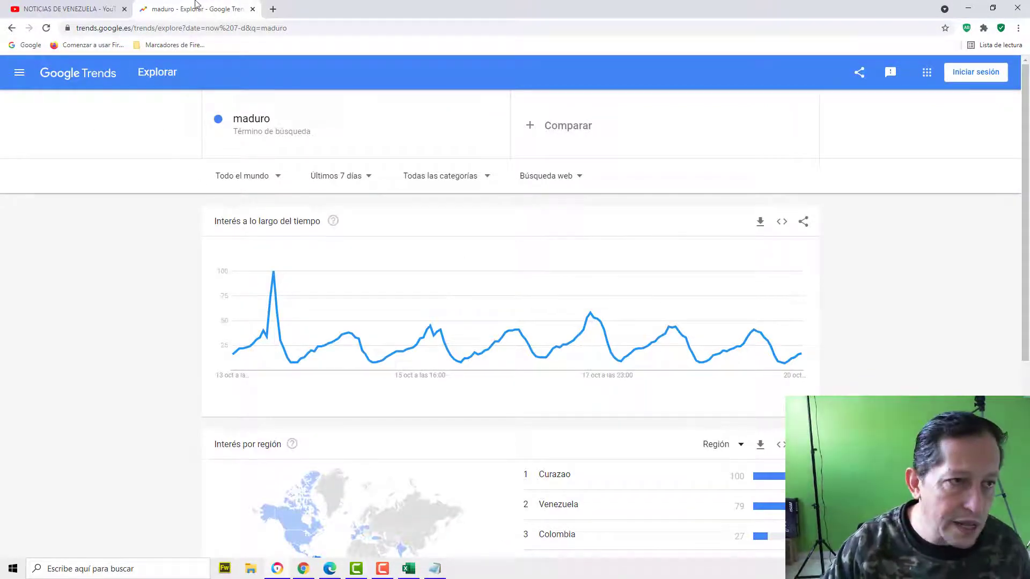
- In the Excel sheet, add the keyword MADURO to row 7 with 41 daily visits
click(409, 568)
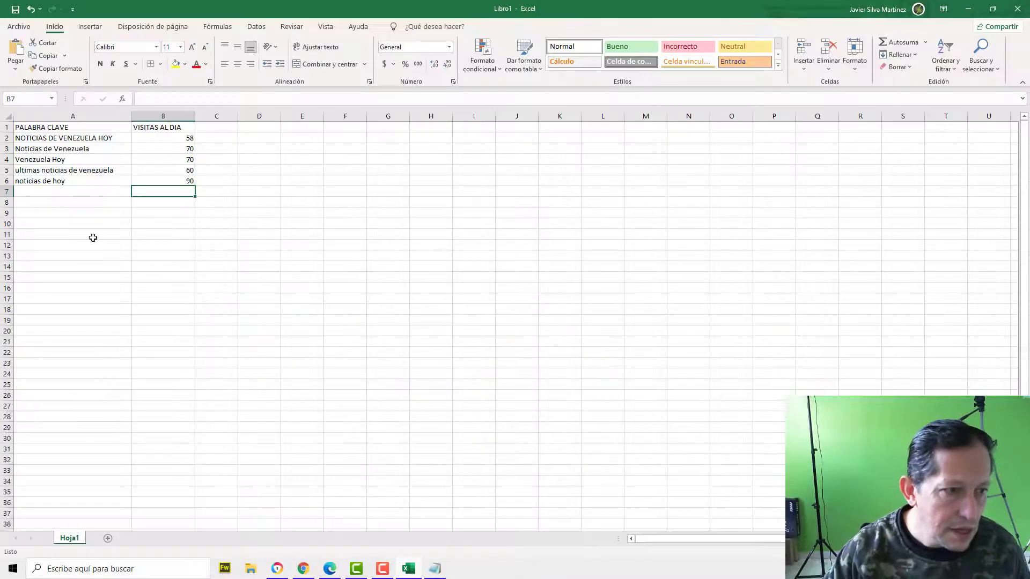
click(67, 191)
text(MADURO)
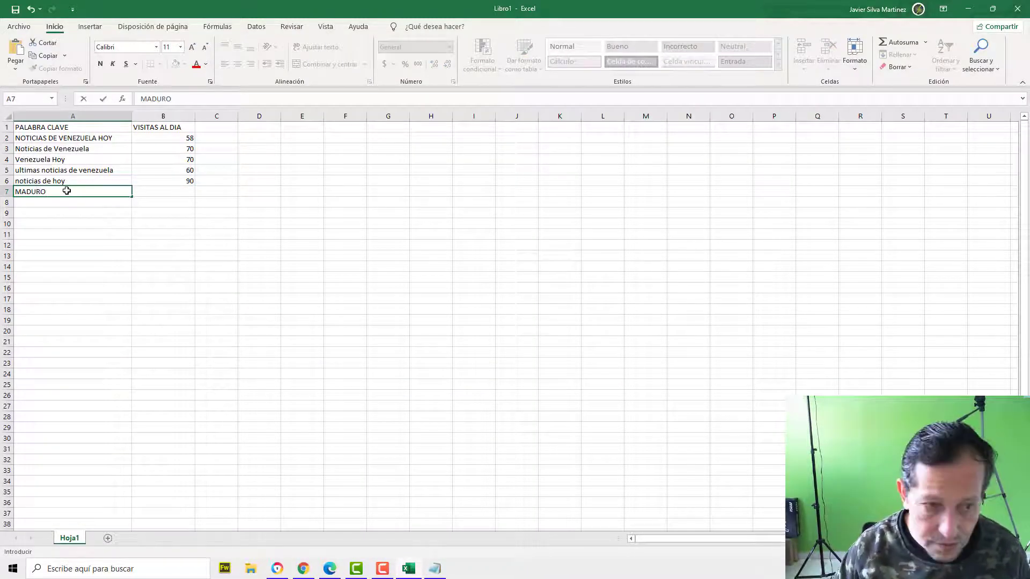
key(Tab)
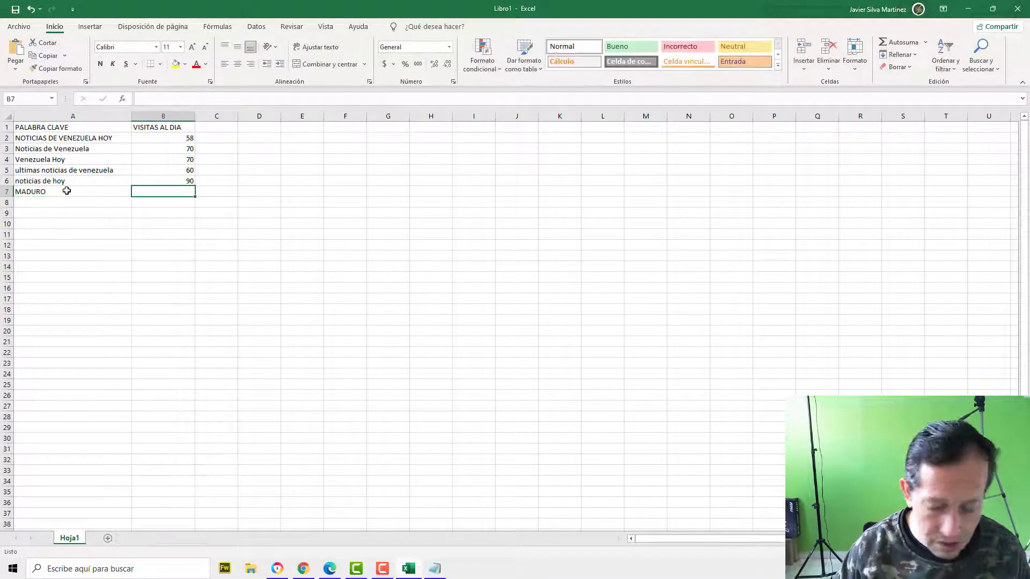
text(41)
key(Down)
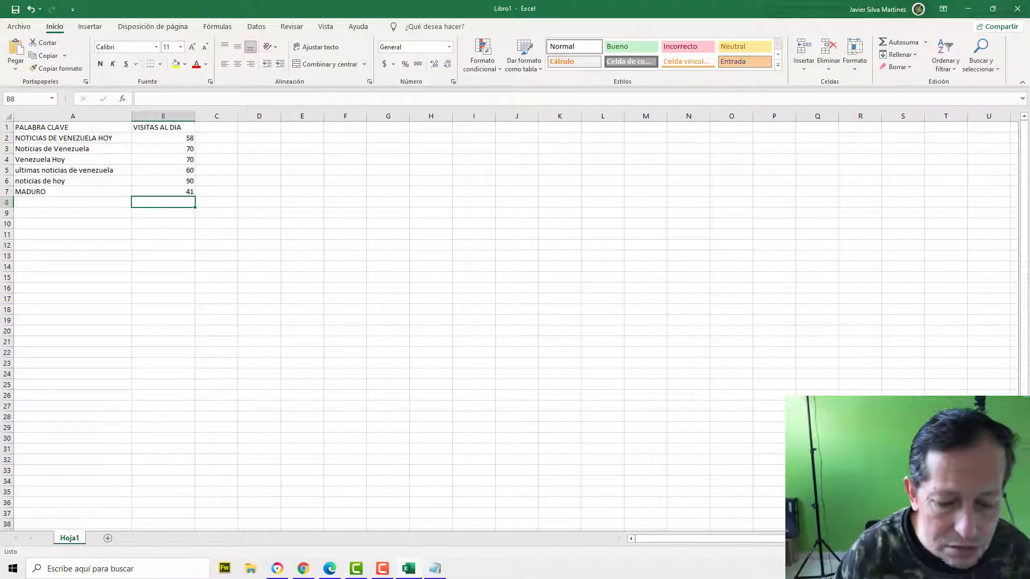
- In the Notepad keyword list, delete "maduro" and select "noticias venezuela" to copy it
click(435, 569)
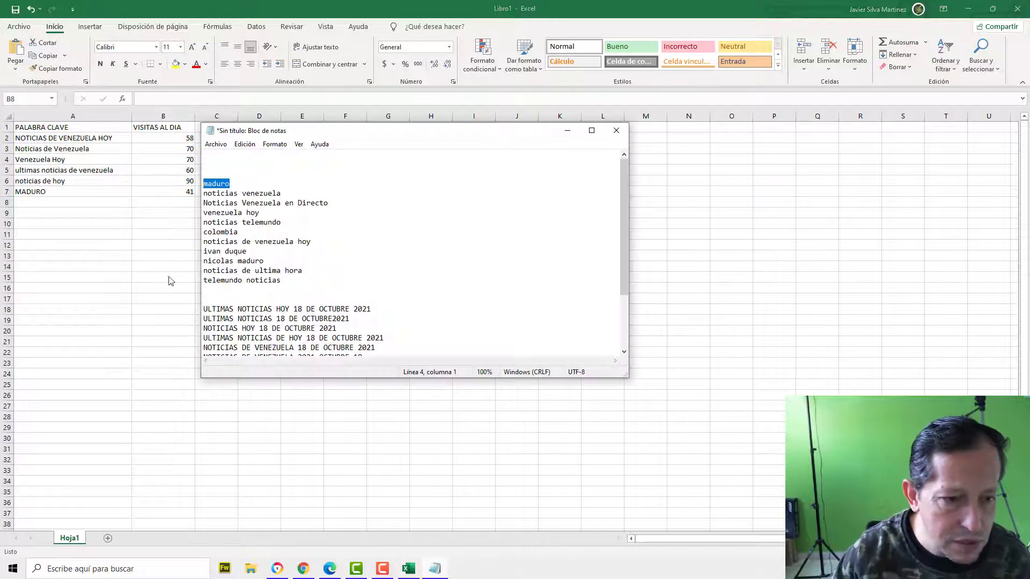
key(Delete)
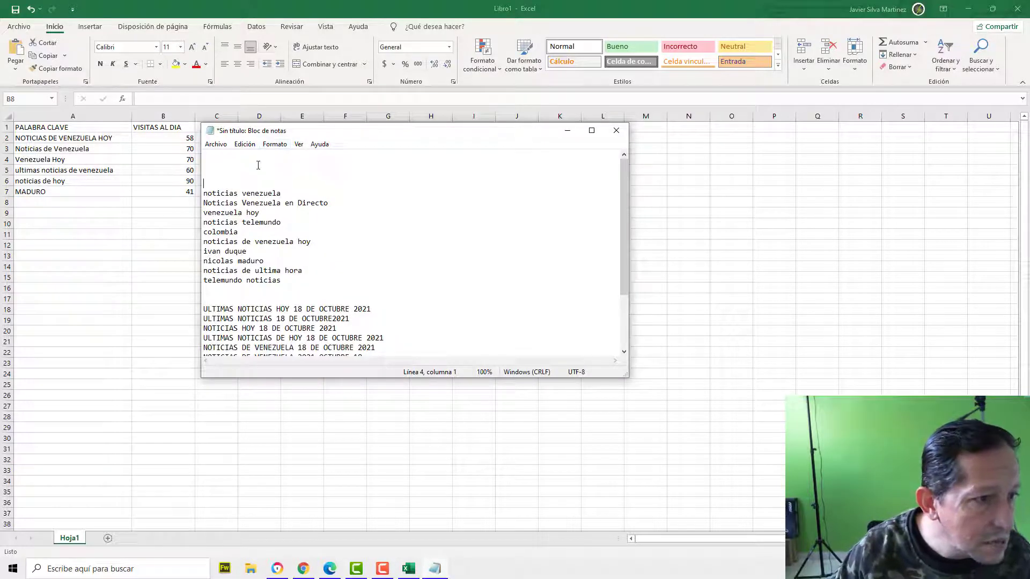
drag(296, 193, 194, 192)
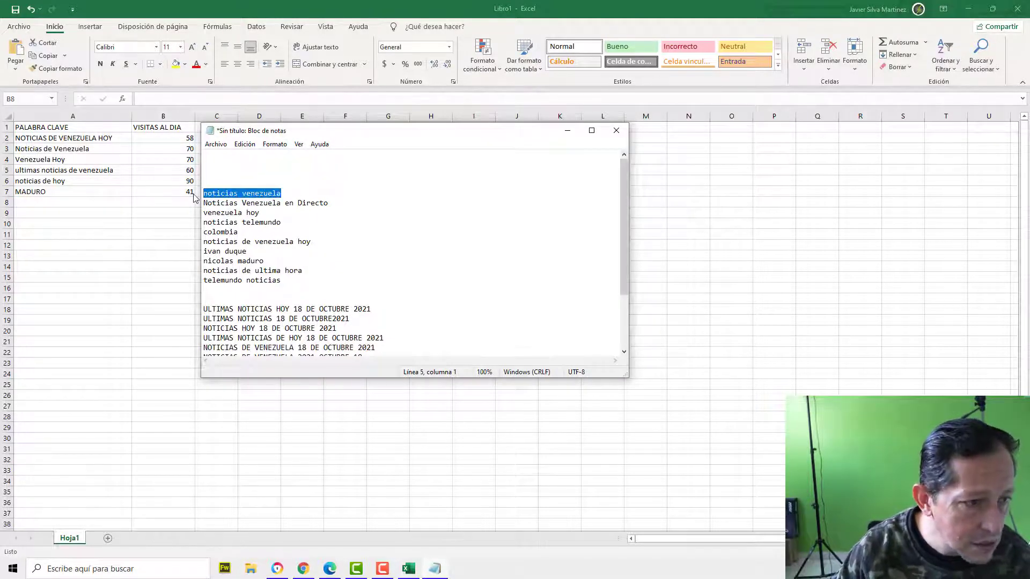
- In Google Trends, compare "noticias venezuela" with "maduro", review the charts, and remove the "maduro" term
click(277, 570)
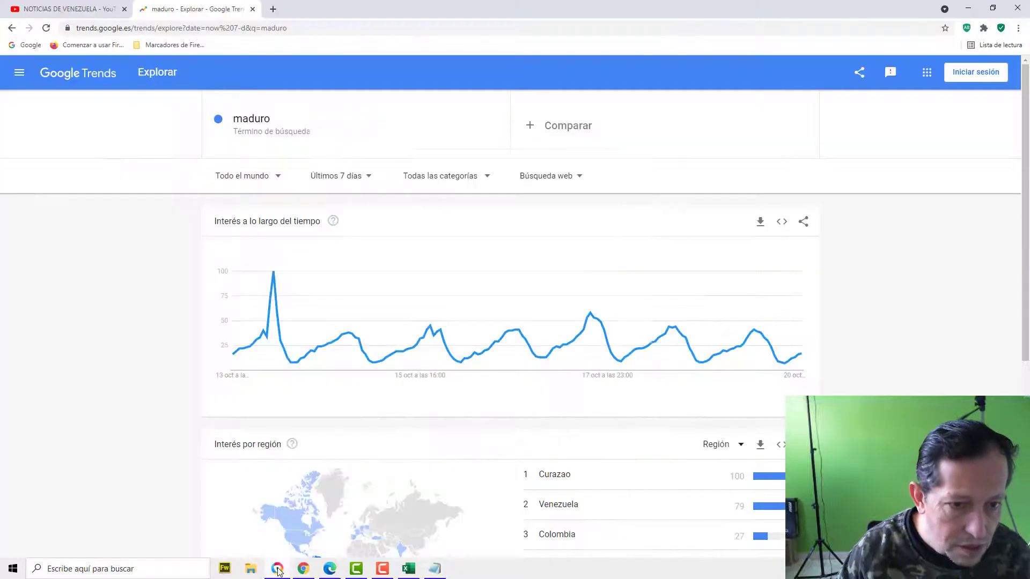
click(558, 125)
key(ctrl+v)
key(Return)
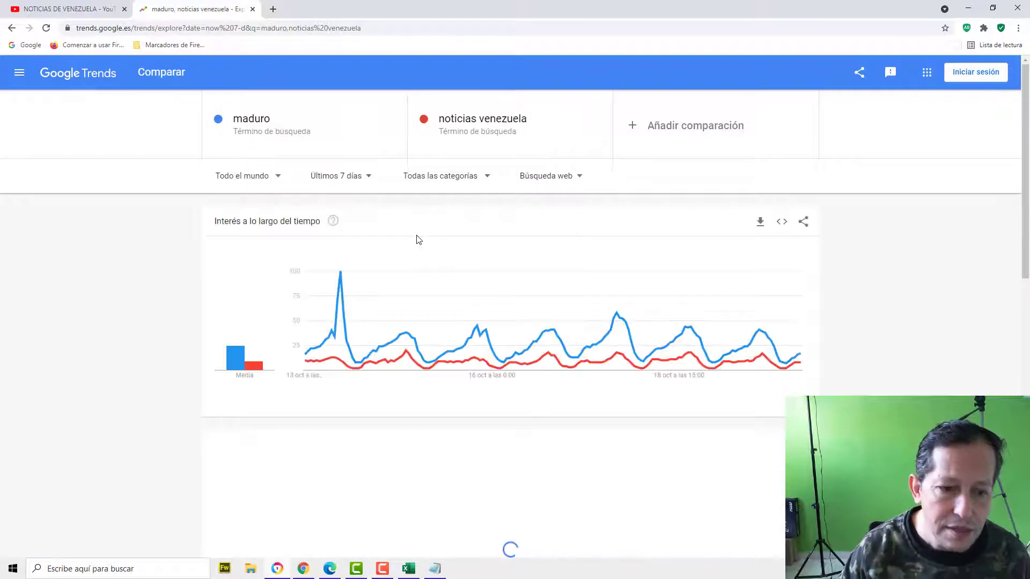
scroll(384, 228, down, 4)
scroll(384, 228, up, 4)
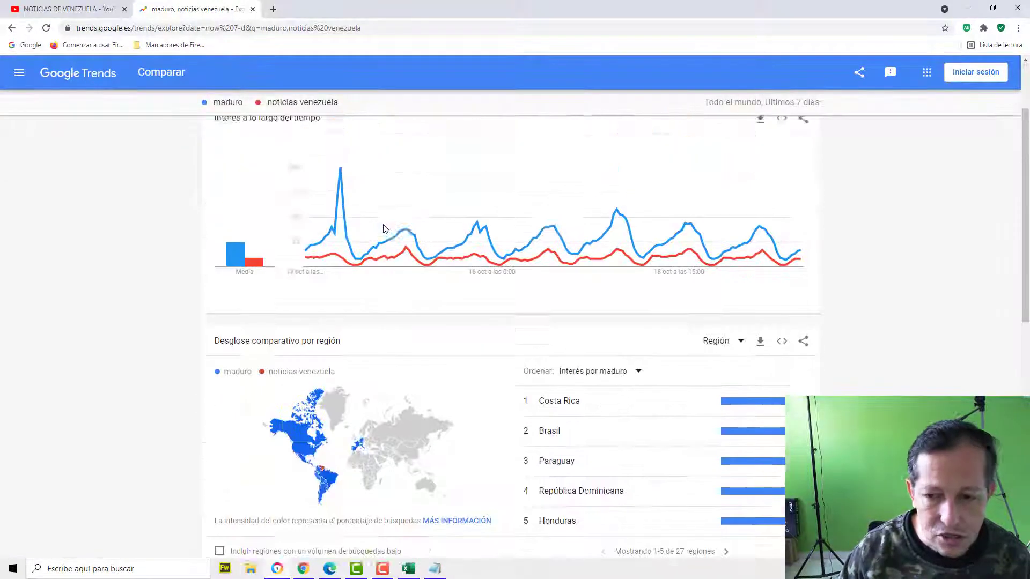
scroll(383, 228, down, 3)
scroll(384, 228, up, 3)
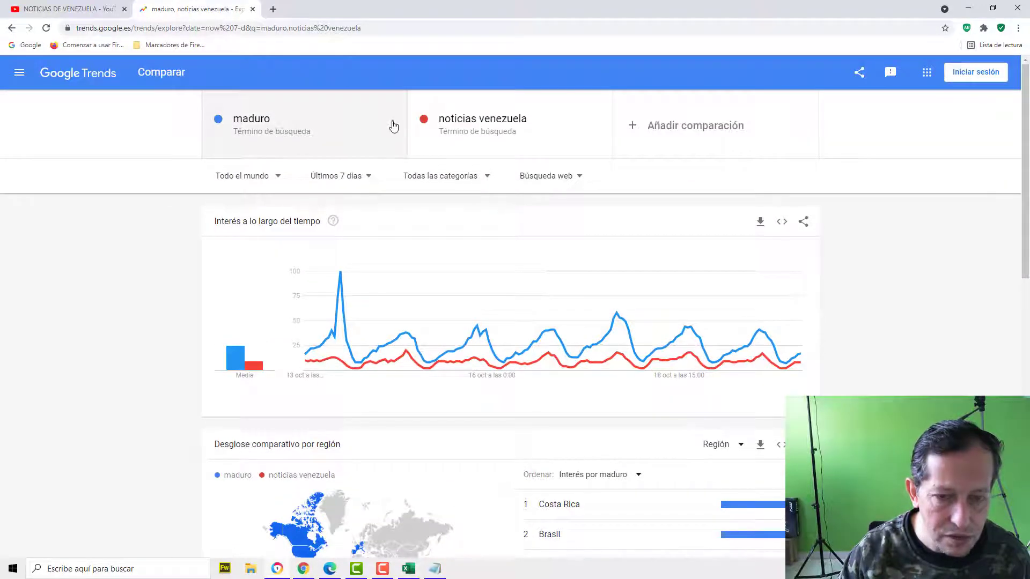
click(393, 126)
click(349, 122)
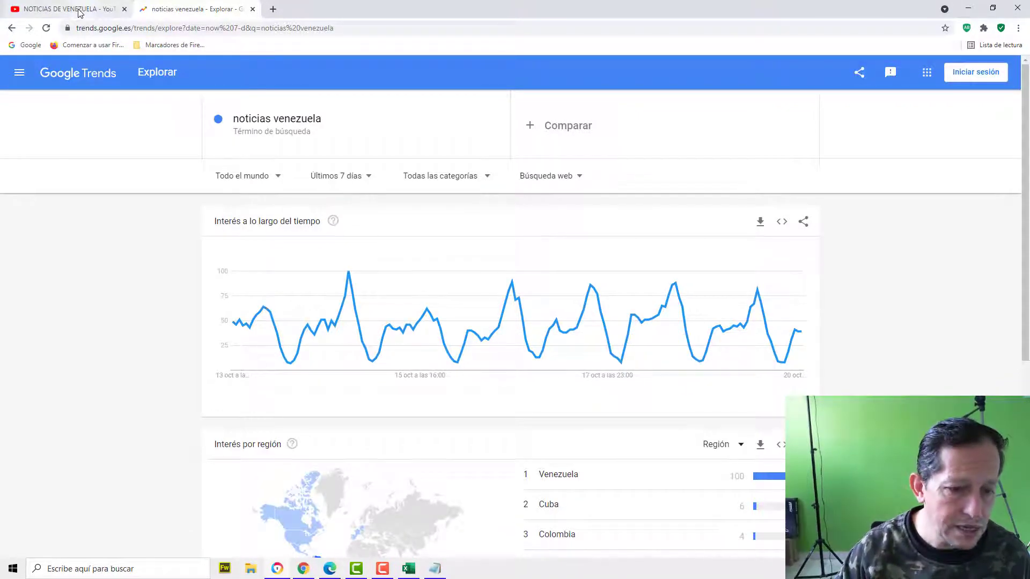
- In the Excel sheet, add the keyword "noticias venezuela" to row 8 with 50 daily visits
click(305, 569)
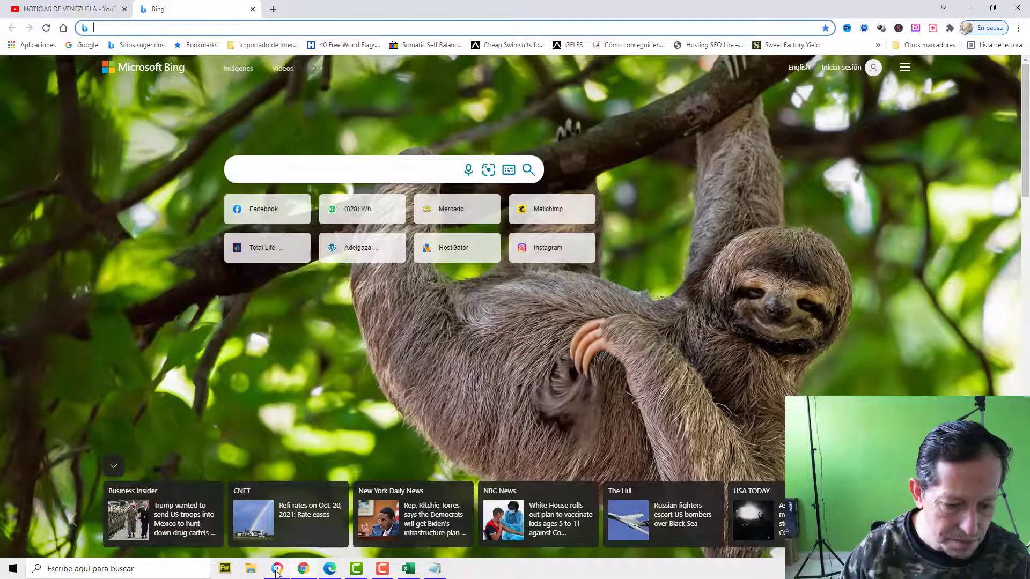
click(409, 569)
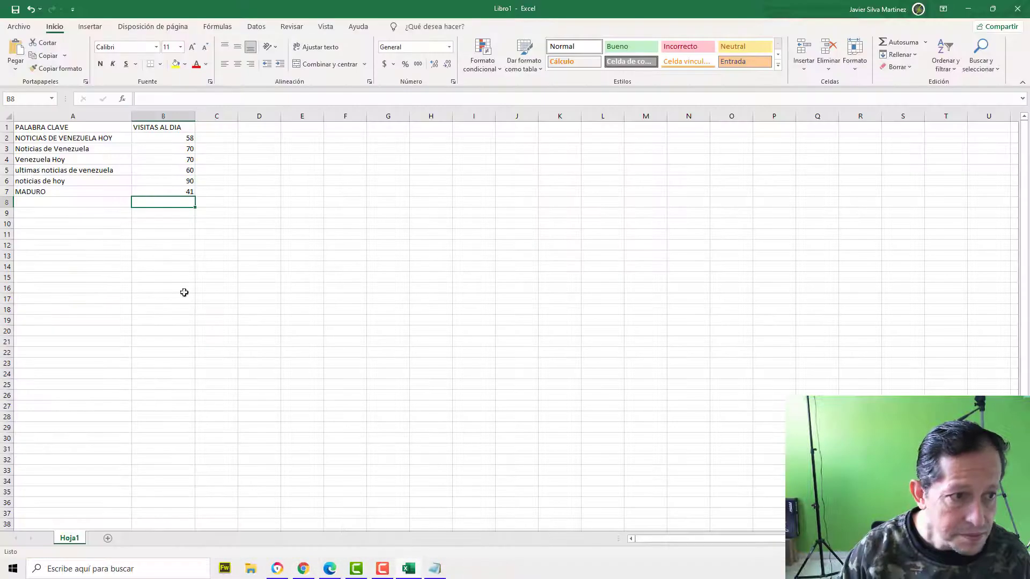
click(67, 205)
key(ctrl+v)
click(179, 206)
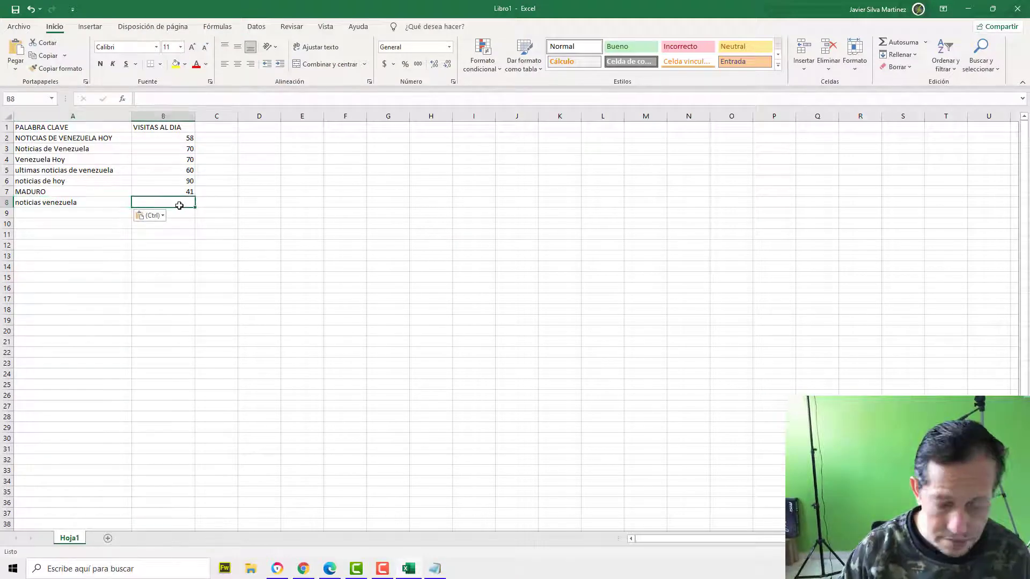
text(50)
key(Return)
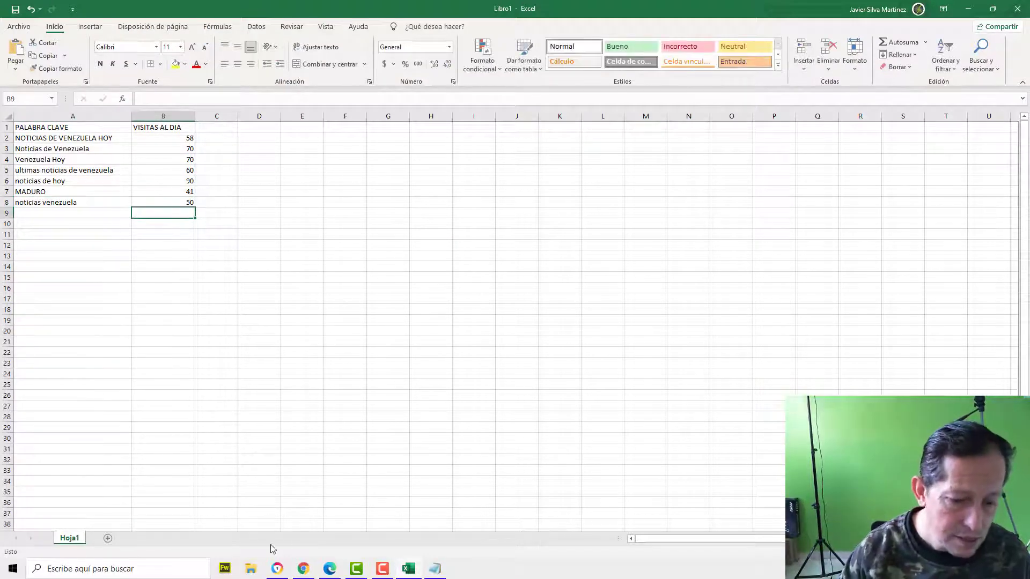
- In the Notepad keyword list, delete "noticias venezuela" and copy "Noticias Venezuela en Directo"
click(437, 570)
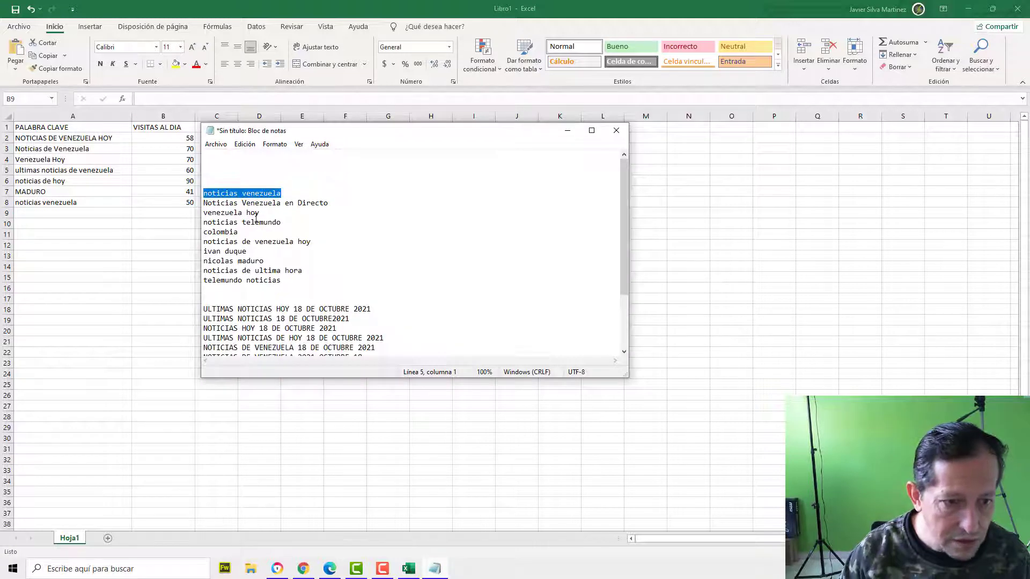
key(Delete)
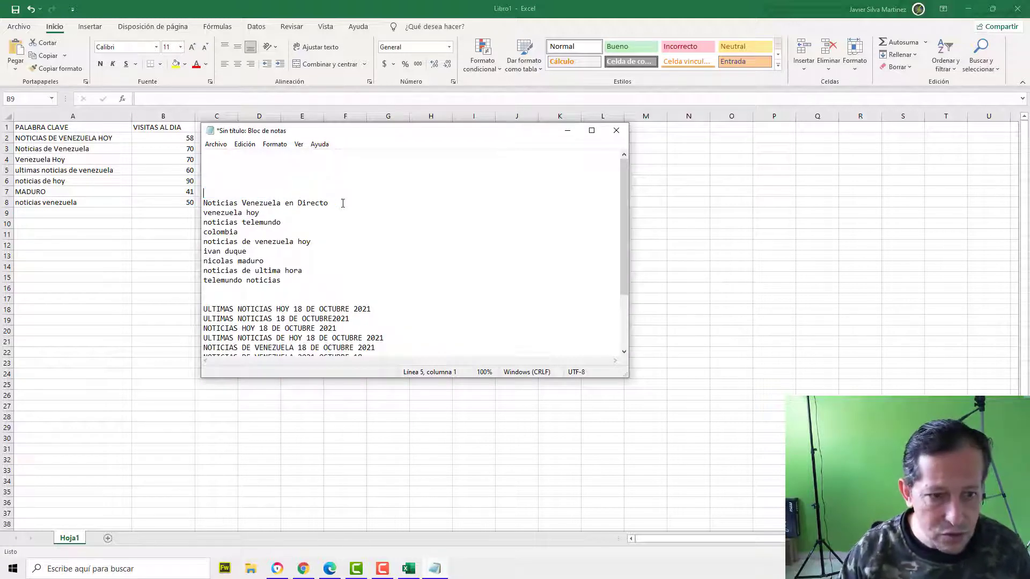
drag(341, 203, 196, 206)
key(ctrl+c)
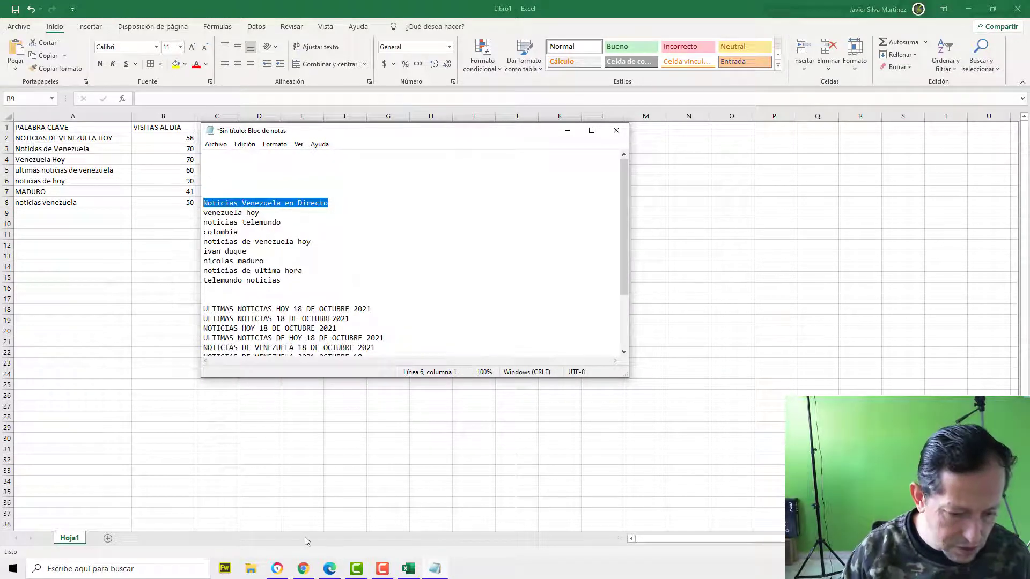
- Change the Google Trends search term to "Noticias Venezuela en Directo"
click(276, 570)
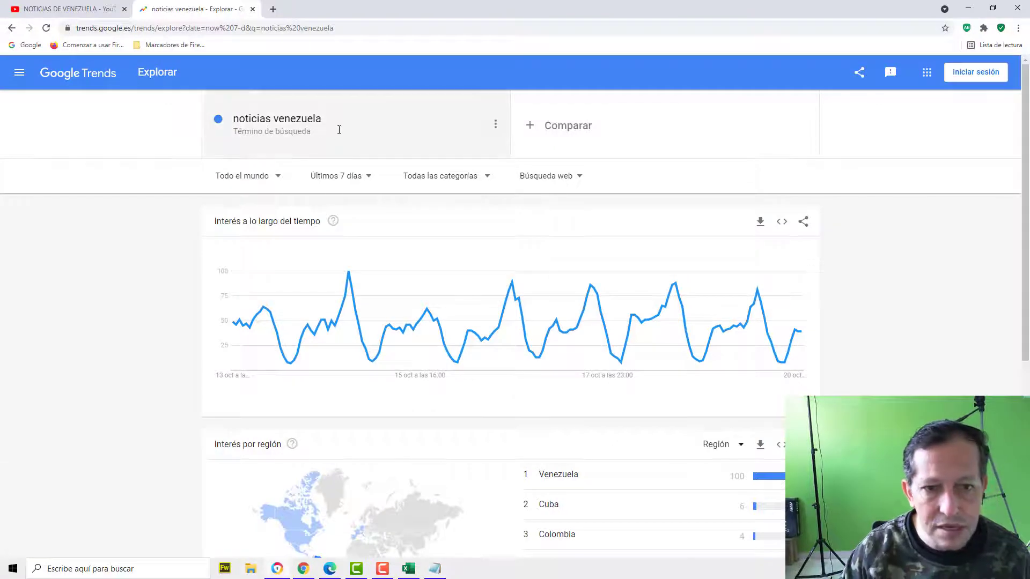
click(339, 129)
key(ctrl+v)
key(Return)
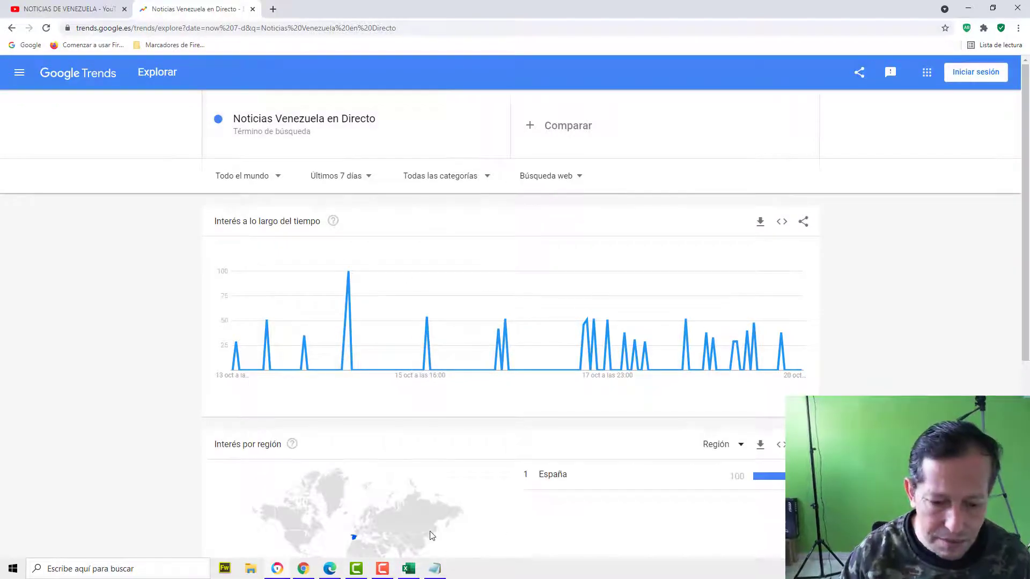
- In the Notepad keyword list, delete "Noticias Venezuela en Directo" with its empty line and copy "venezuela hoy"
click(435, 569)
key(Delete)
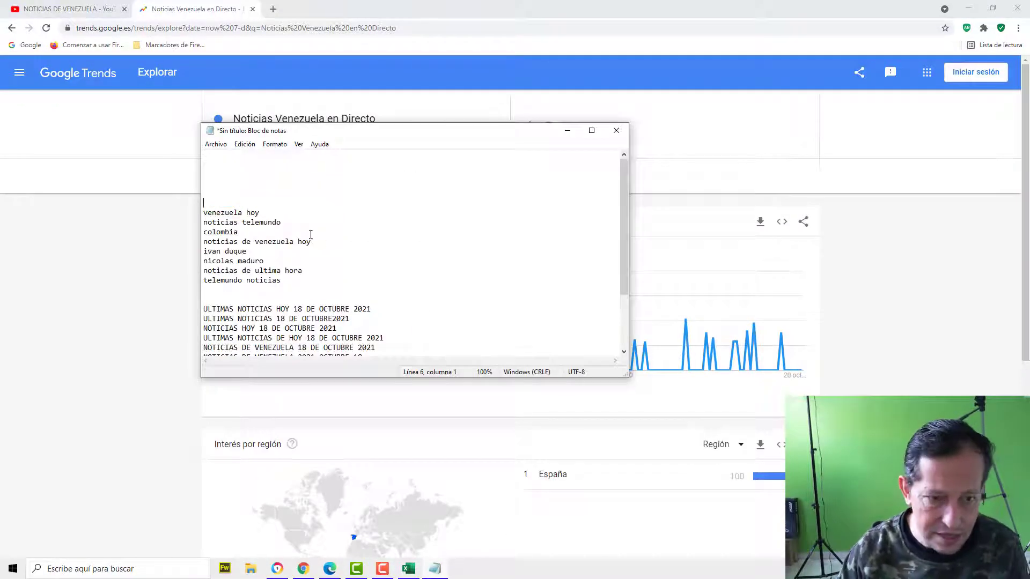
key(Delete)
drag(222, 209, 200, 199)
key(ctrl+c)
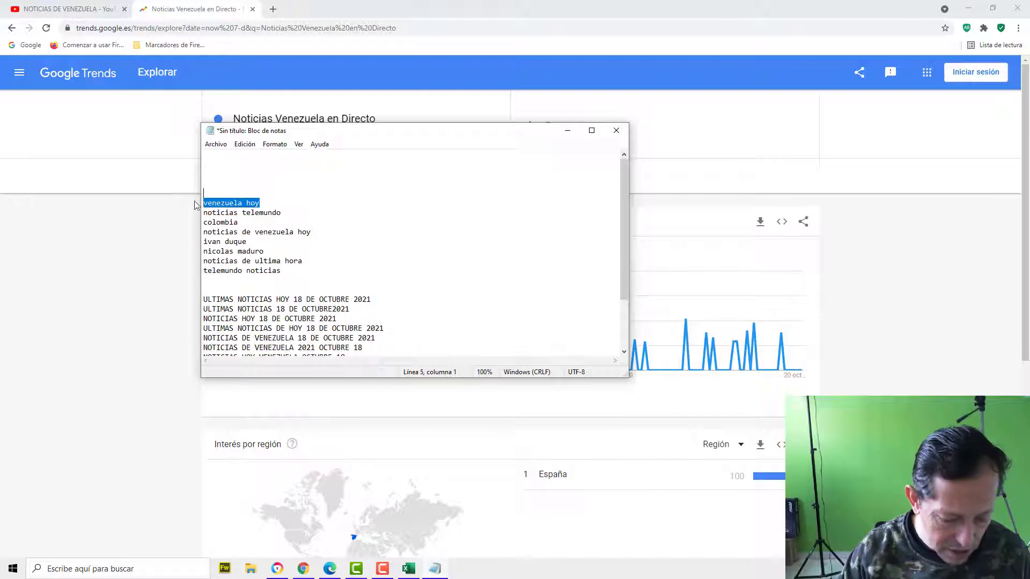
- Look up "venezuela hoy" in Google Trends and inspect the interest chart's latest point and its 14 October peak
click(143, 269)
click(338, 134)
key(ctrl+v)
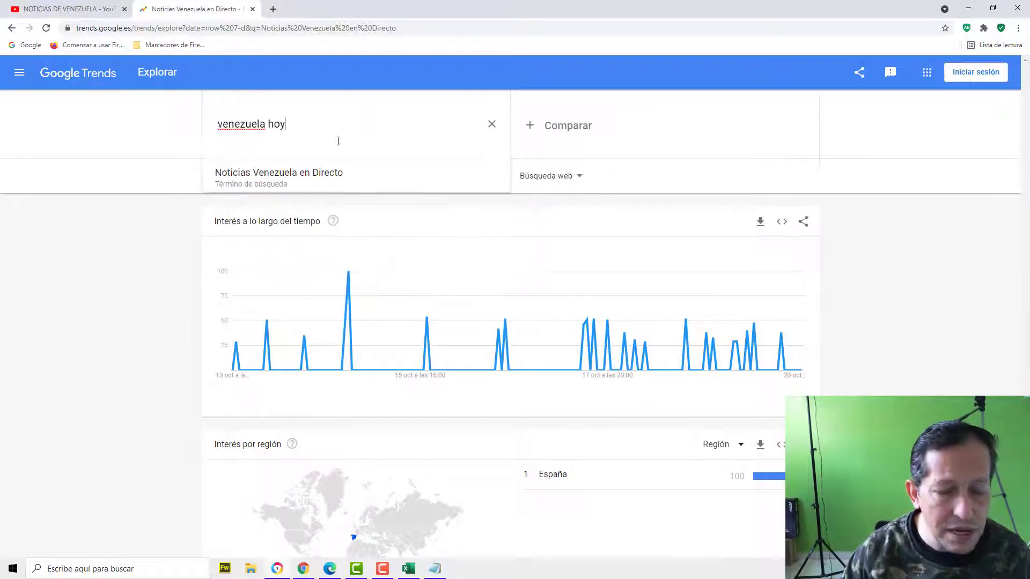
key(Return)
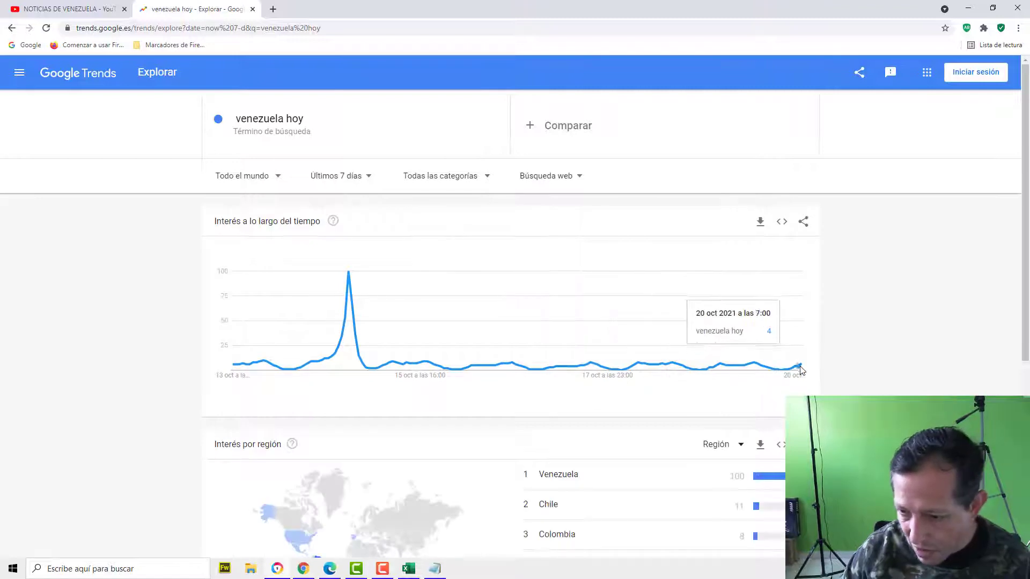
mouse_move(802, 368)
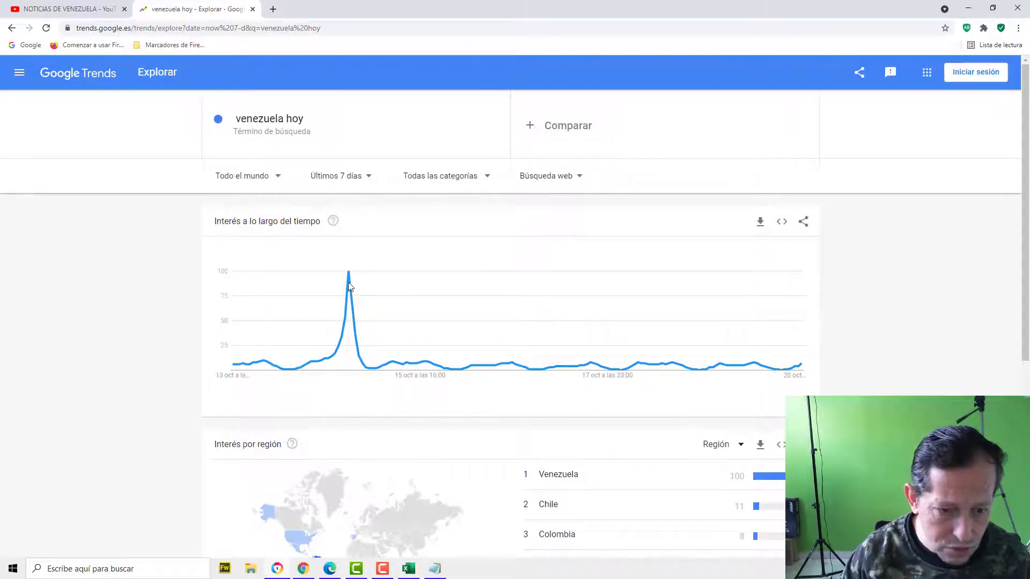
mouse_move(348, 276)
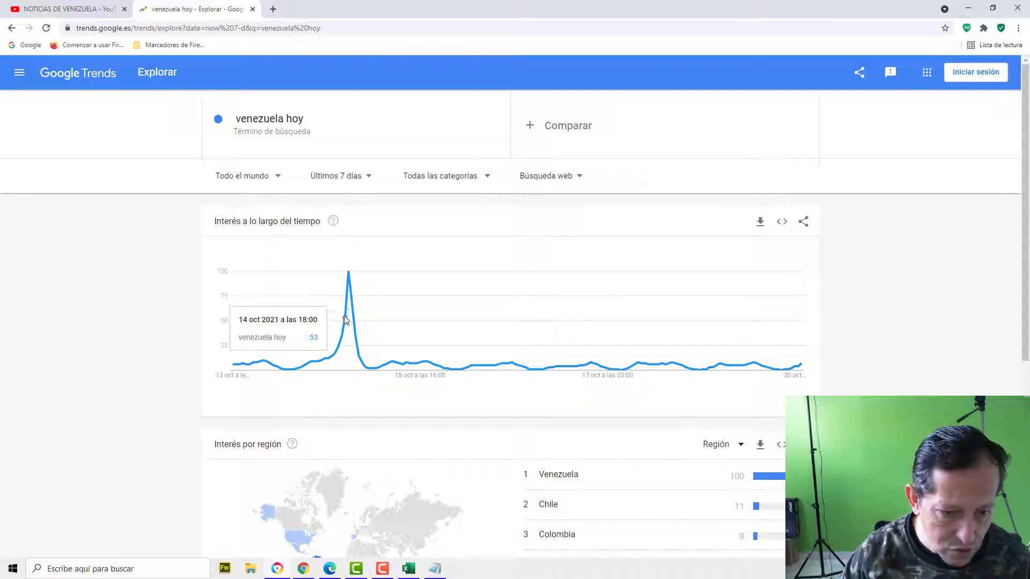
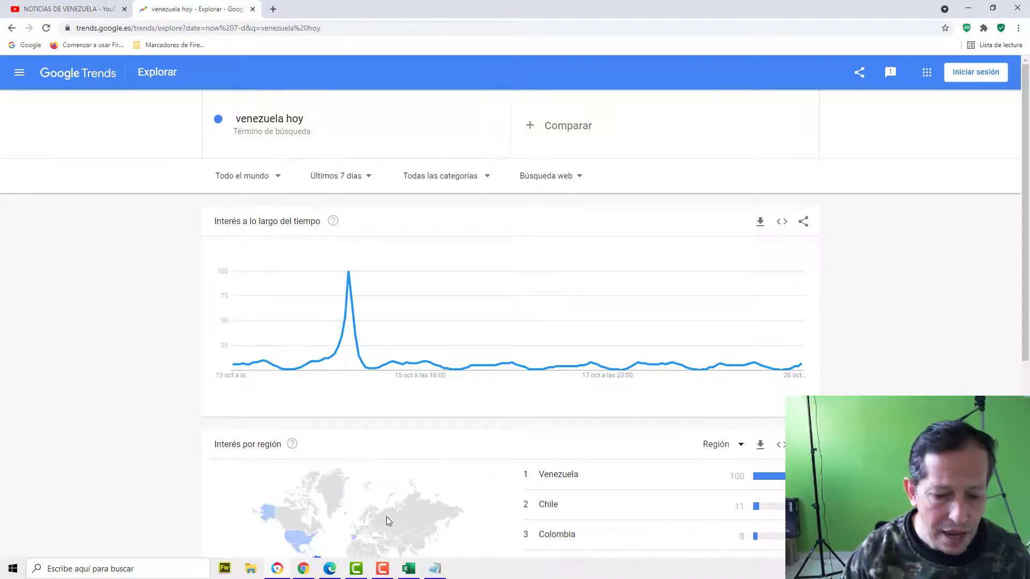
click(433, 569)
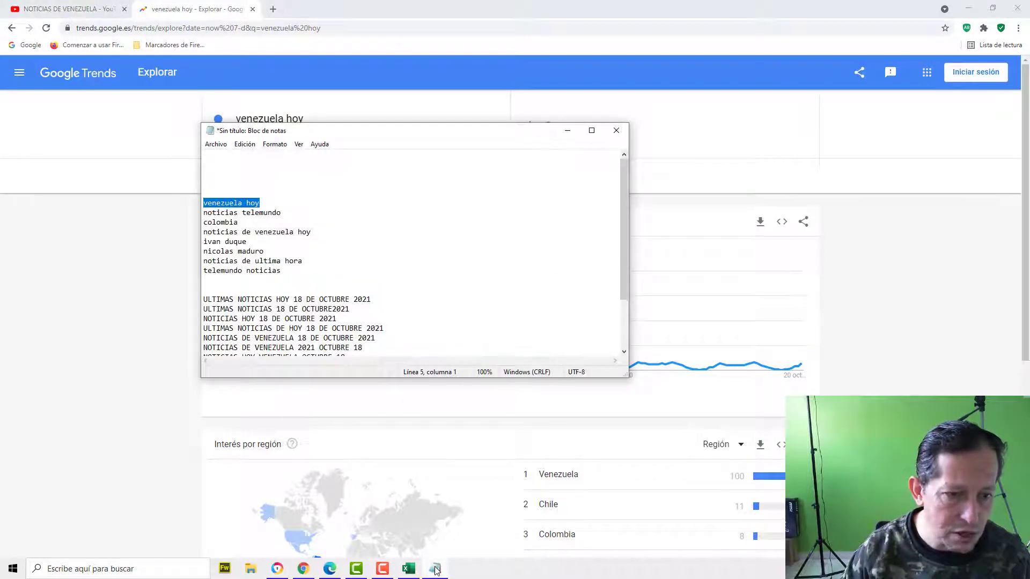
click(435, 570)
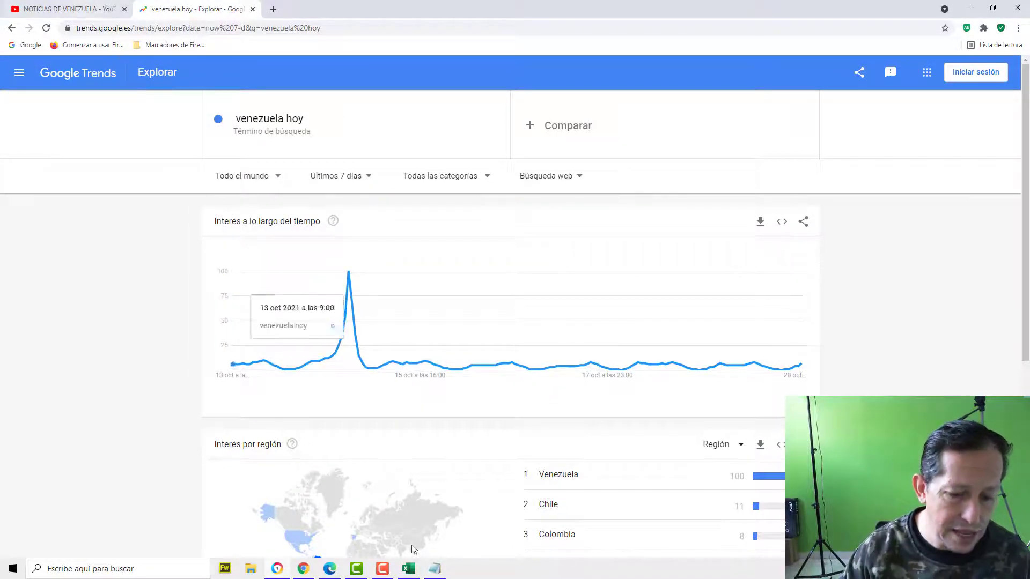
click(408, 570)
click(64, 215)
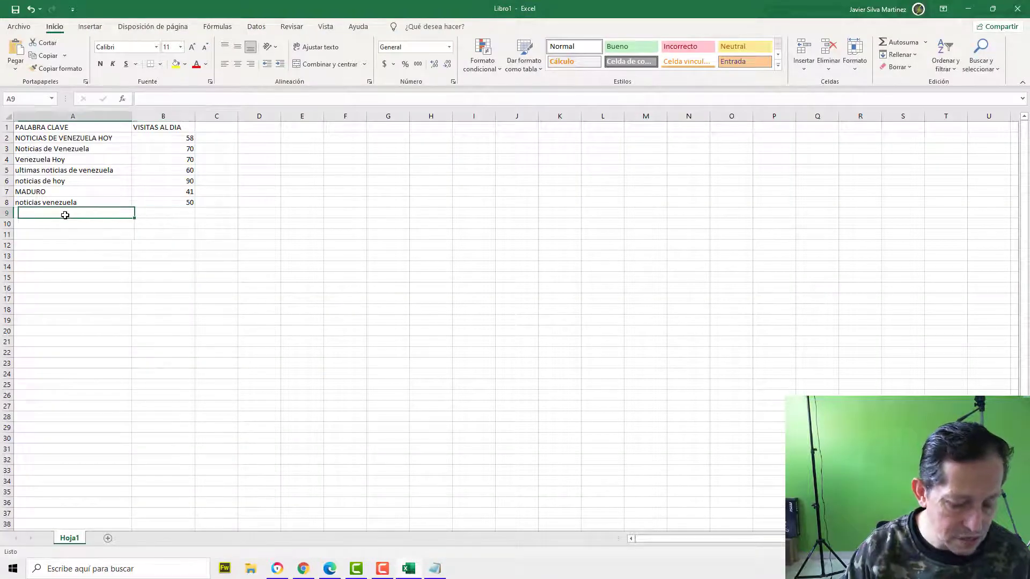
text(venezuela hoy)
key(Right)
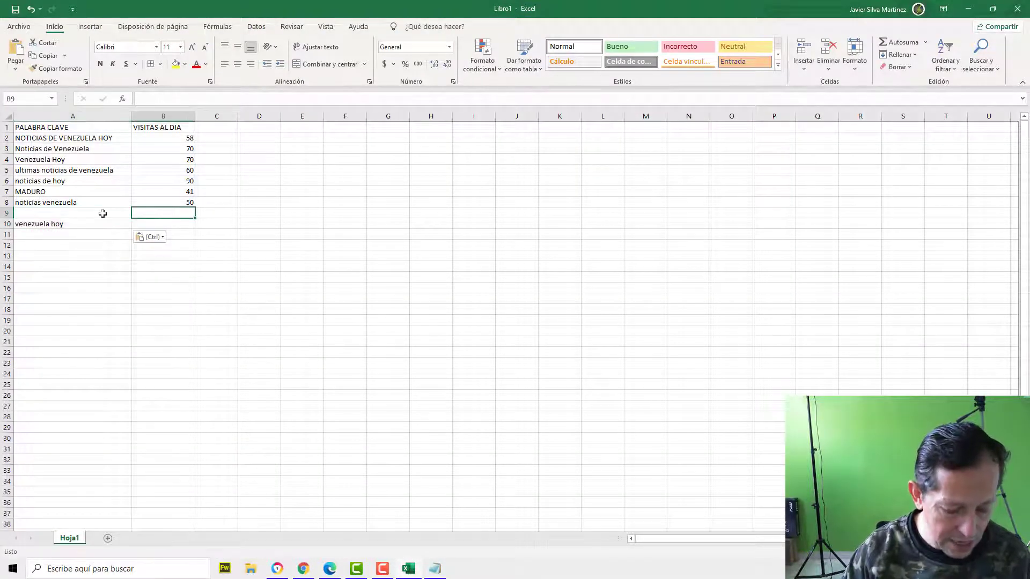
key(ctrl+z)
key(ctrl+c)
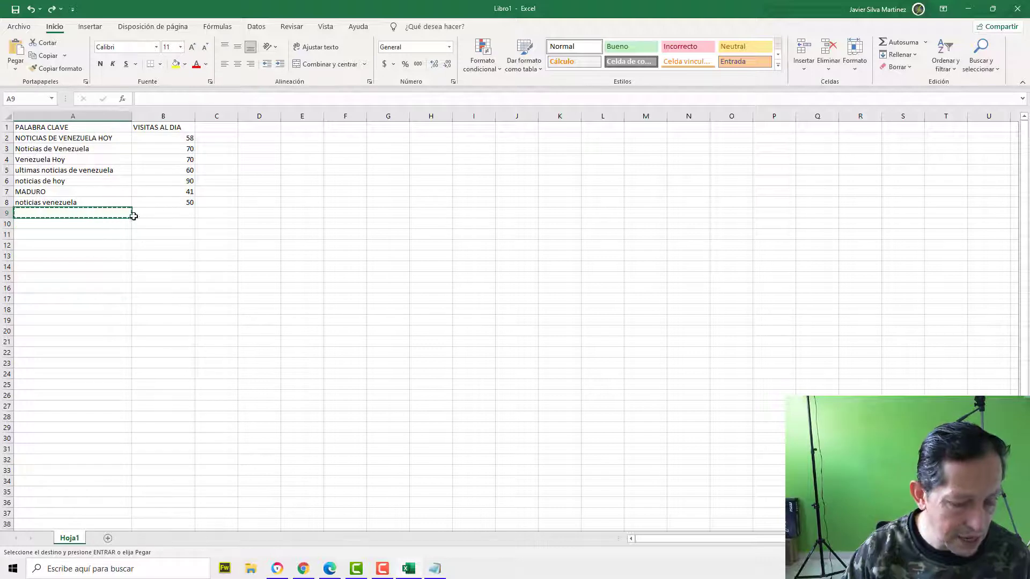
click(160, 274)
key(Escape)
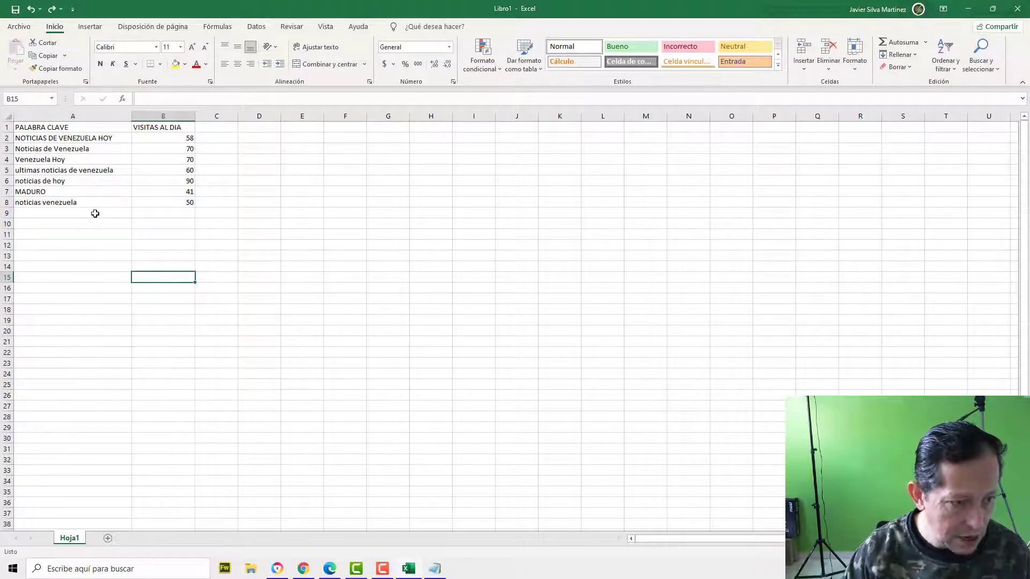
click(94, 214)
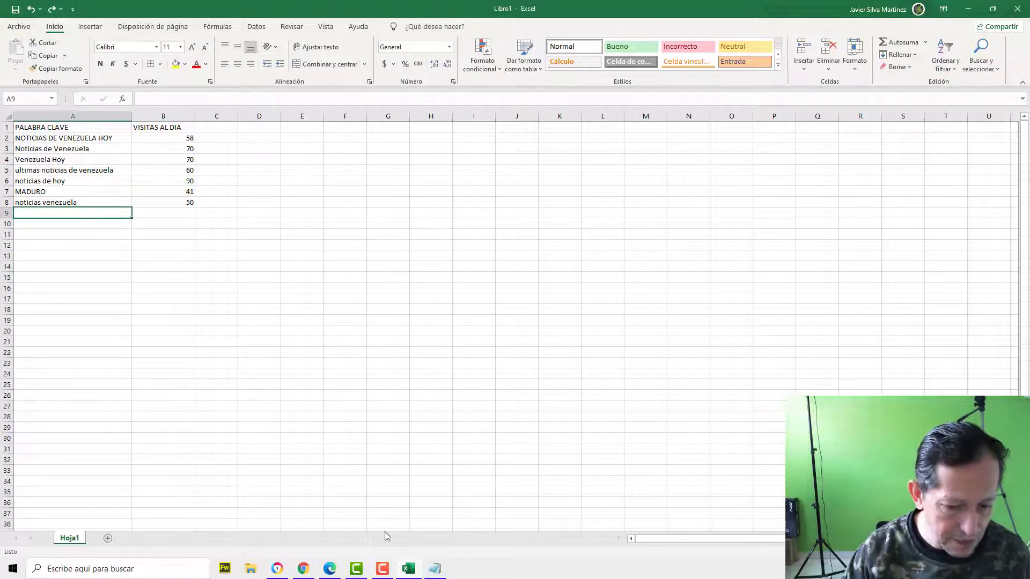
click(433, 571)
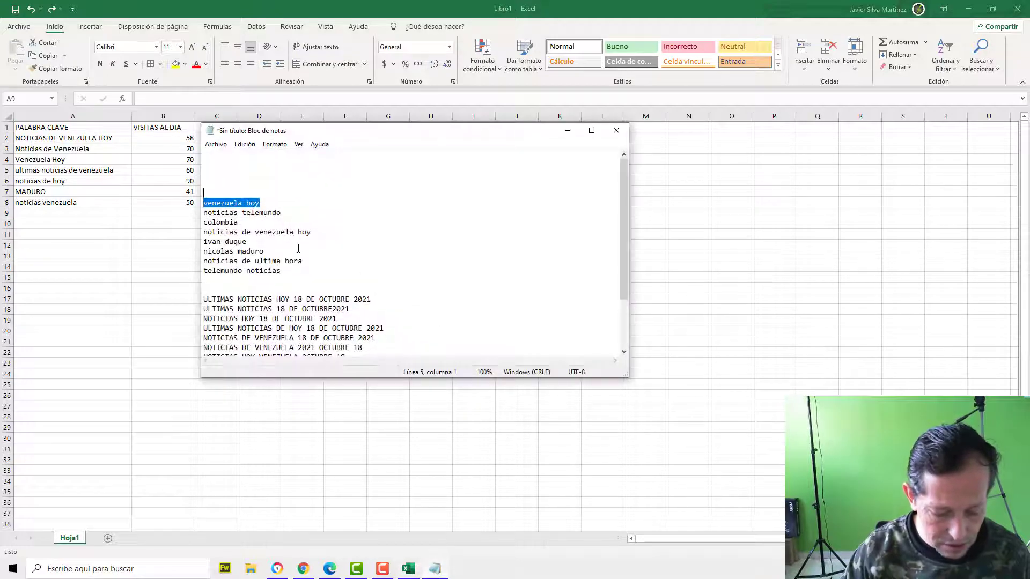
click(58, 214)
key(ctrl+v)
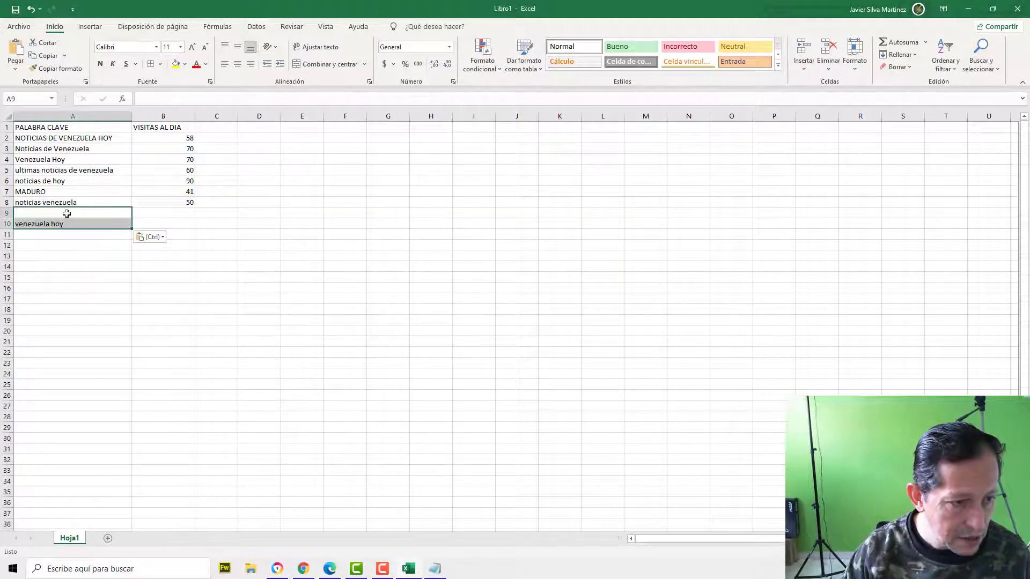
click(75, 253)
key(ctrl+z)
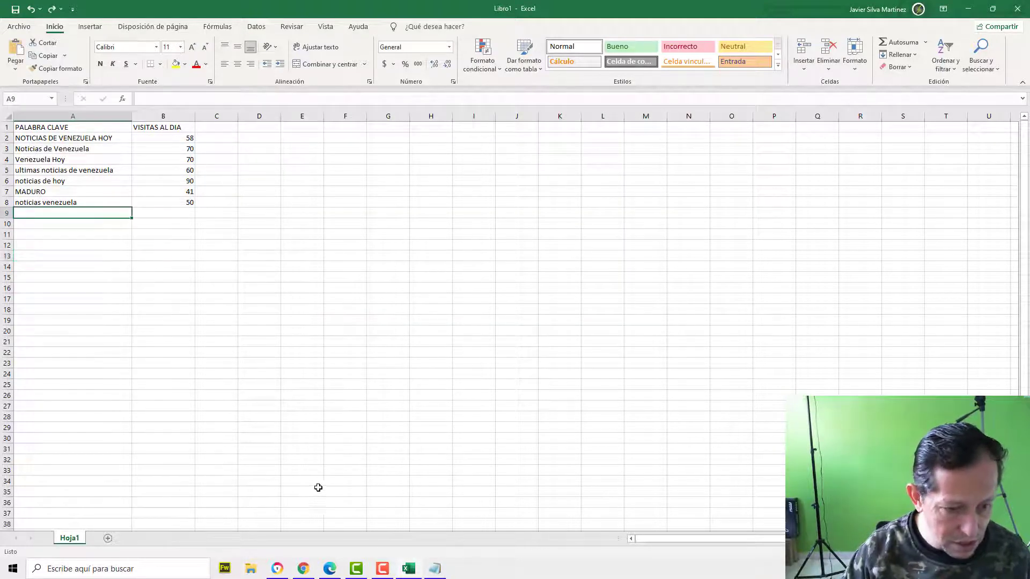
- Copy only the text "venezuela hoy" from the Notepad keyword list and paste it into cell A9 of the Excel sheet
click(435, 568)
click(257, 206)
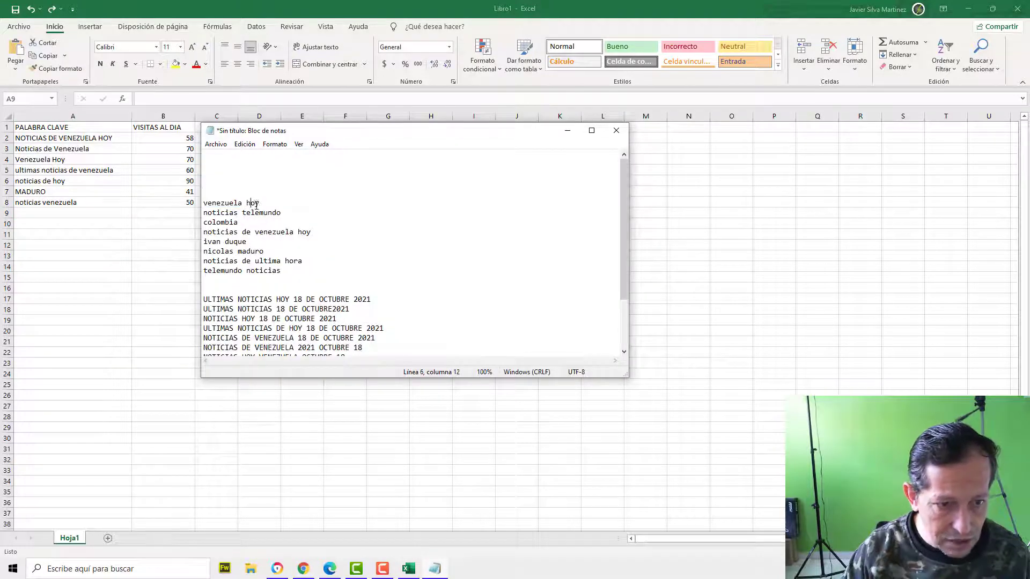
drag(273, 202, 207, 204)
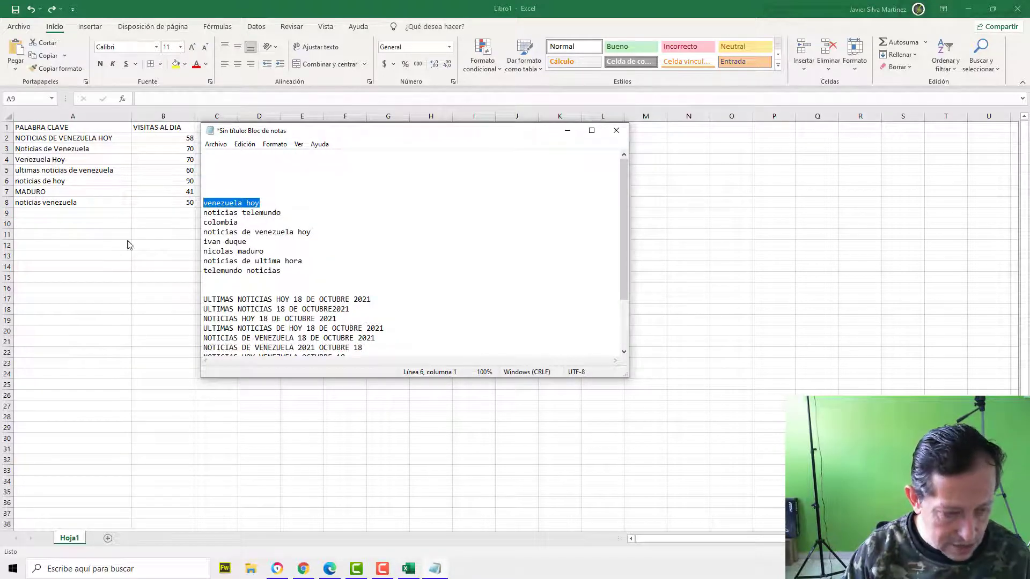
click(73, 216)
key(ctrl+v)
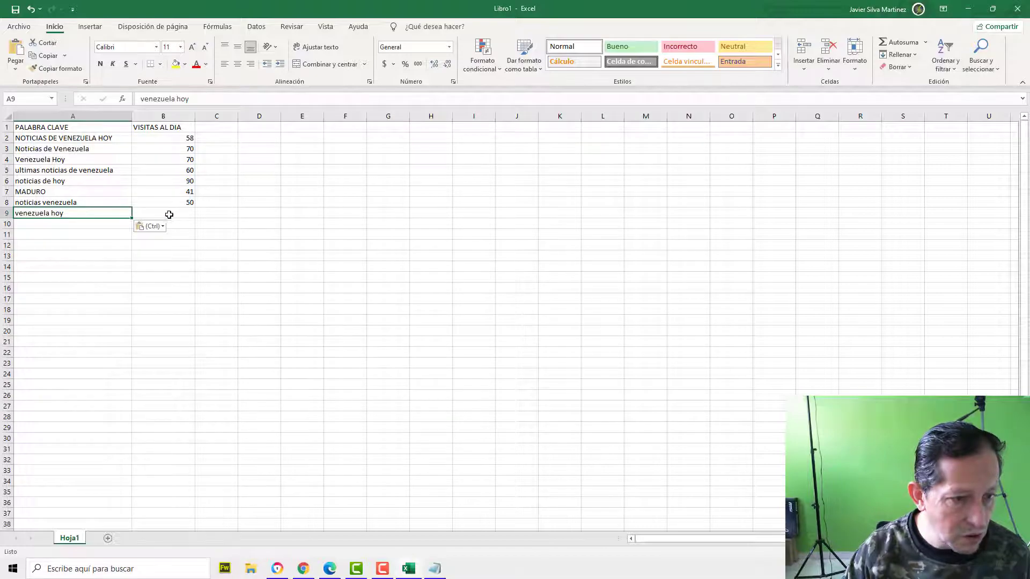
click(304, 569)
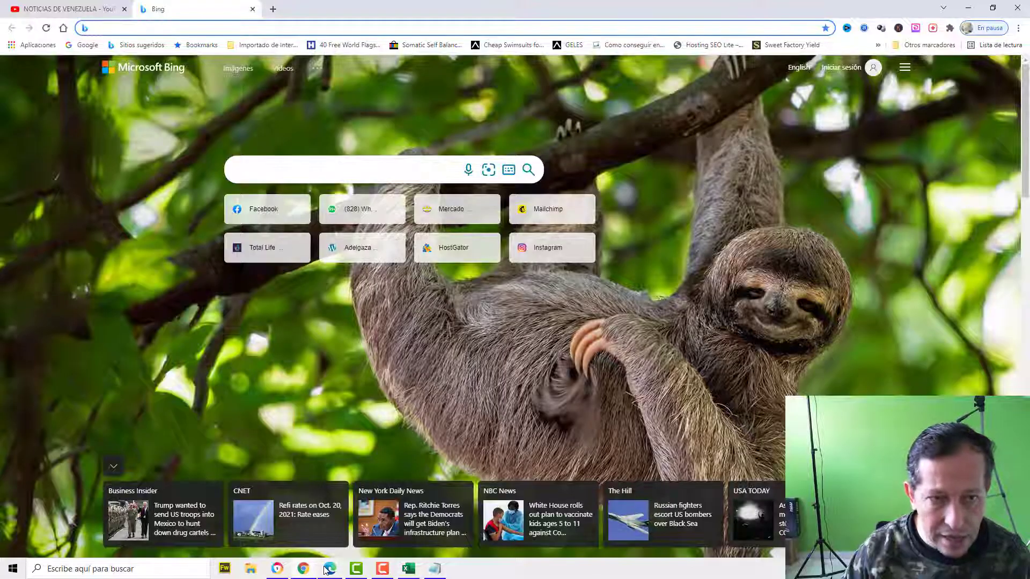
click(75, 9)
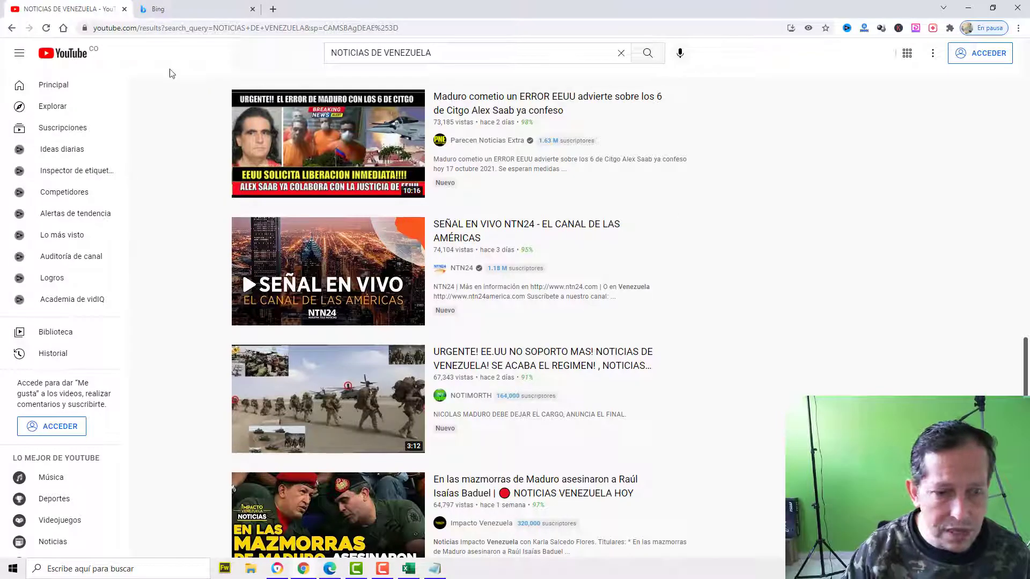
click(409, 569)
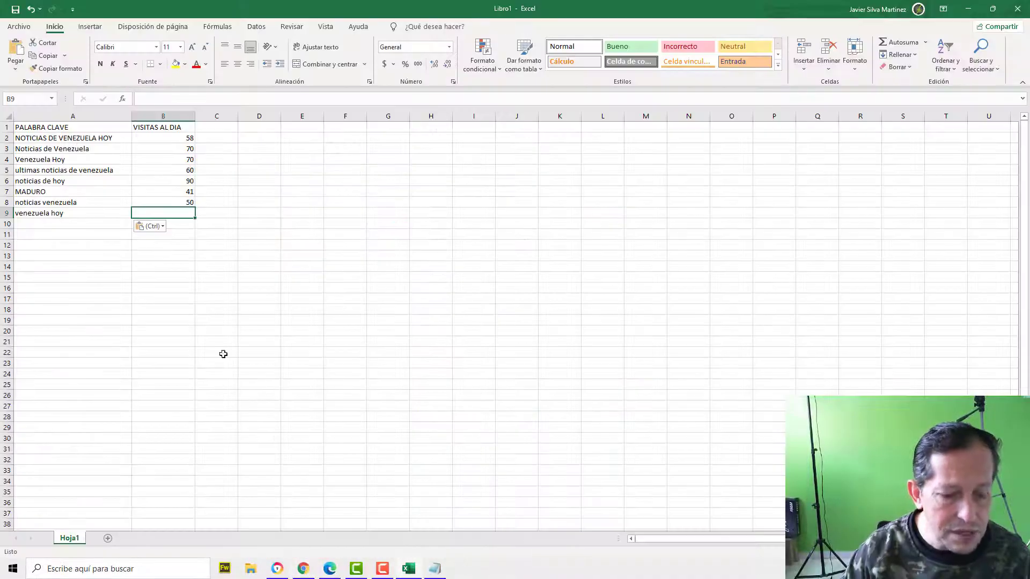
click(304, 569)
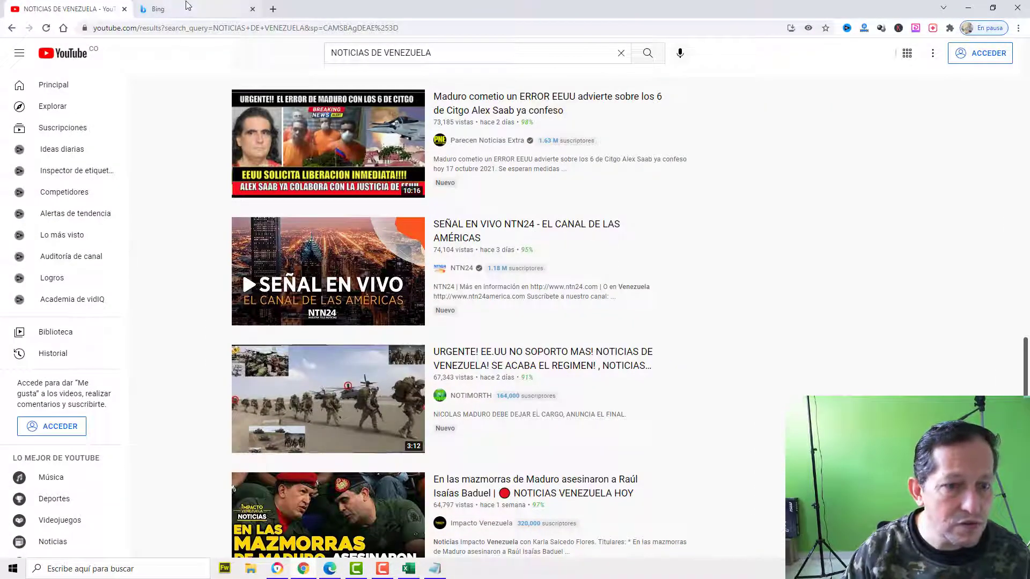
click(330, 569)
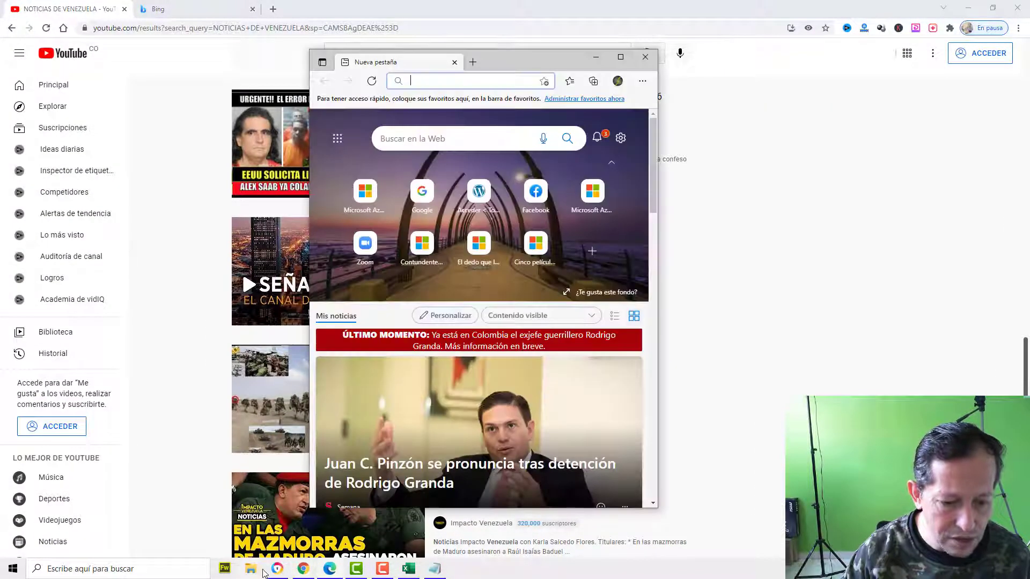
- Check the latest point of the "venezuela hoy" chart in Google Trends and enter 4 as its daily visits in Excel cell B9
click(276, 570)
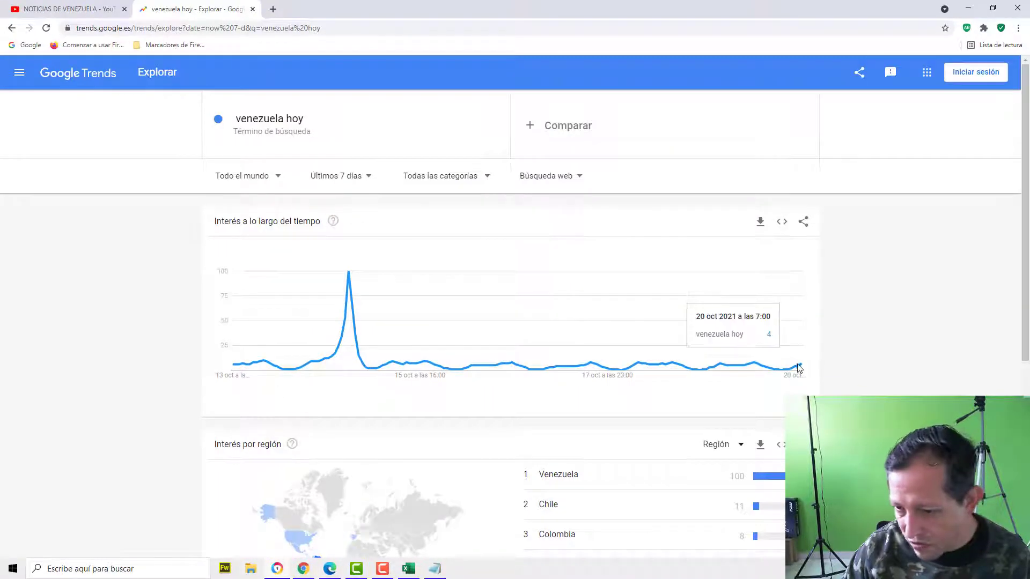
click(410, 571)
text(4)
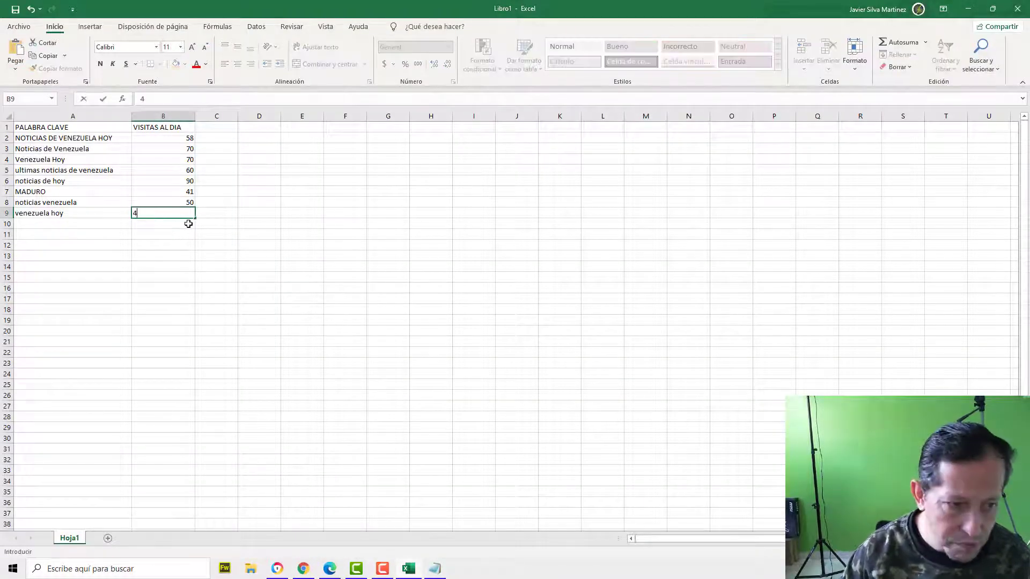
key(Return)
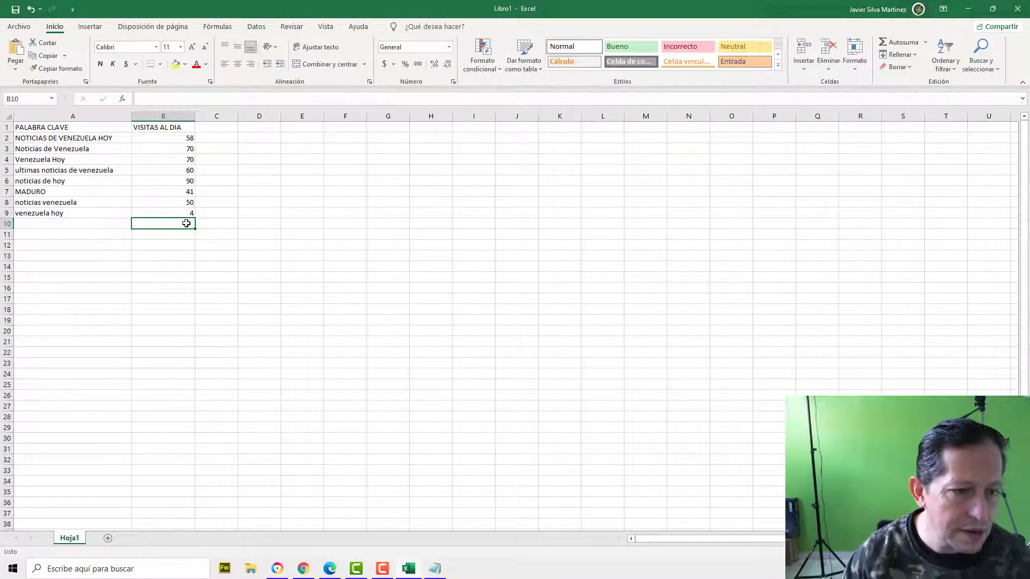
- In the Notepad keyword list, delete "venezuela hoy" with its line and copy "noticias telemundo"
click(105, 224)
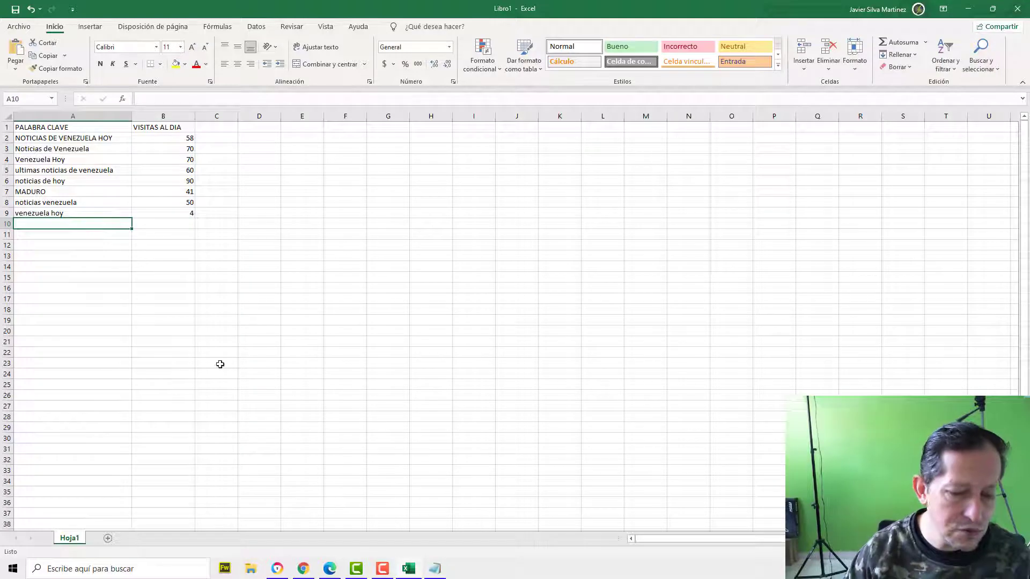
click(434, 568)
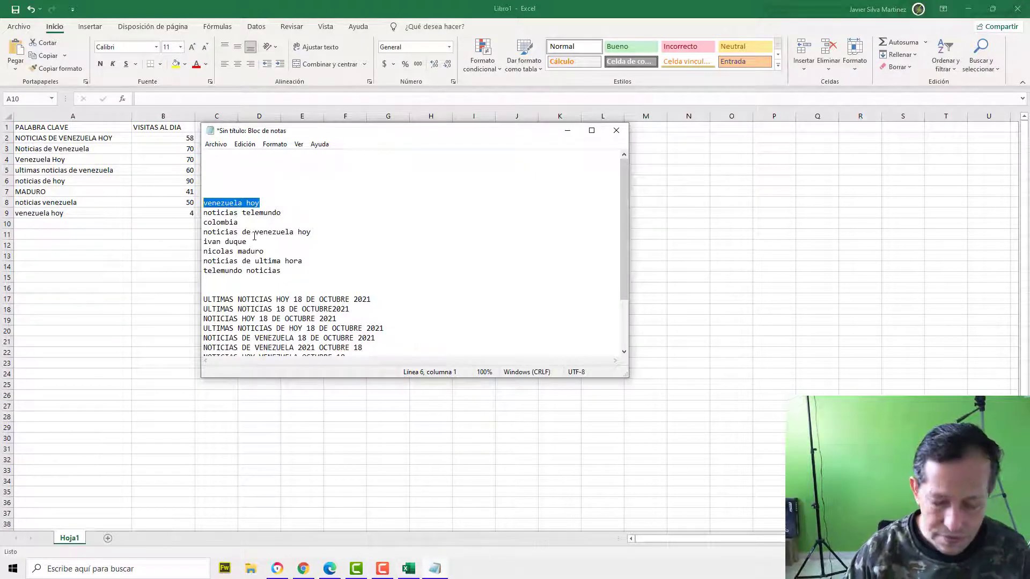
key(Delete)
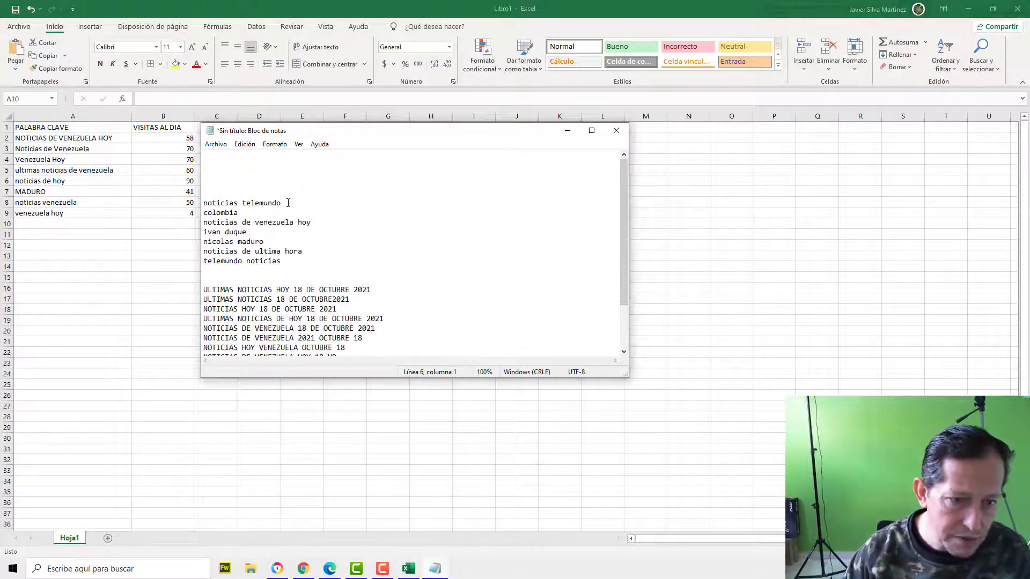
drag(288, 202, 210, 204)
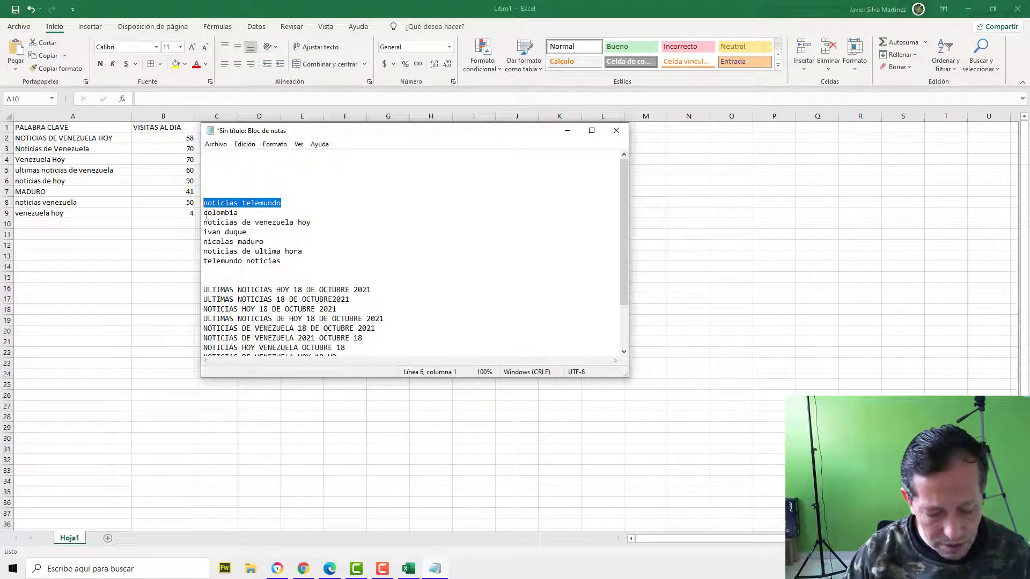
- Change the Google Trends search to the search term "noticias telemundo"
click(277, 571)
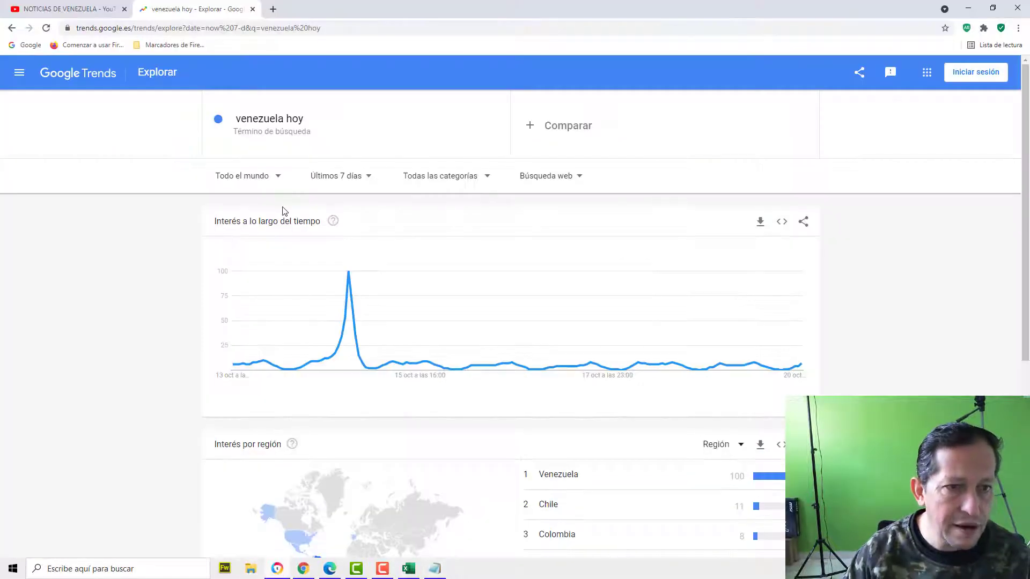
click(299, 128)
text(noticias telemundo)
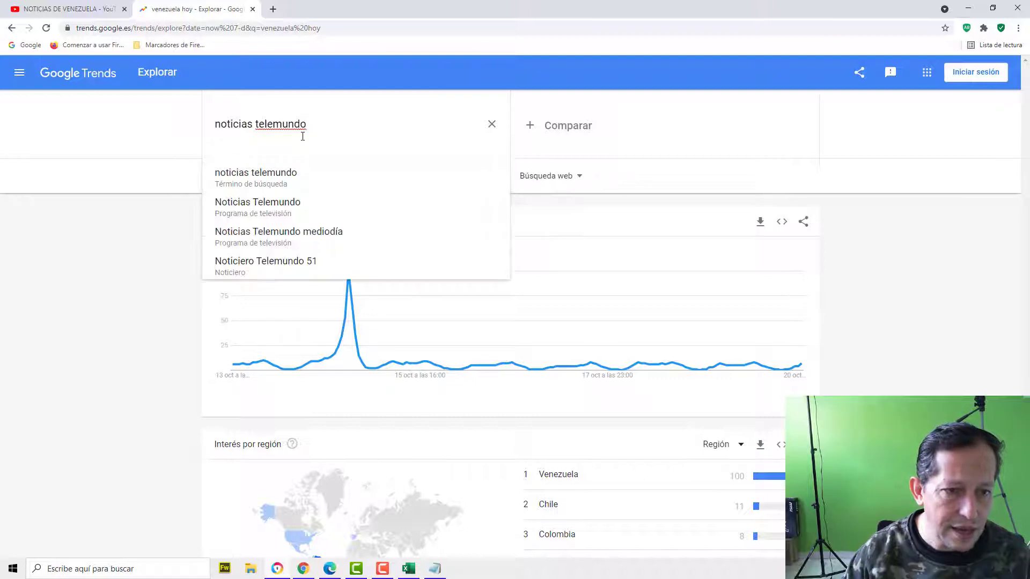
click(289, 175)
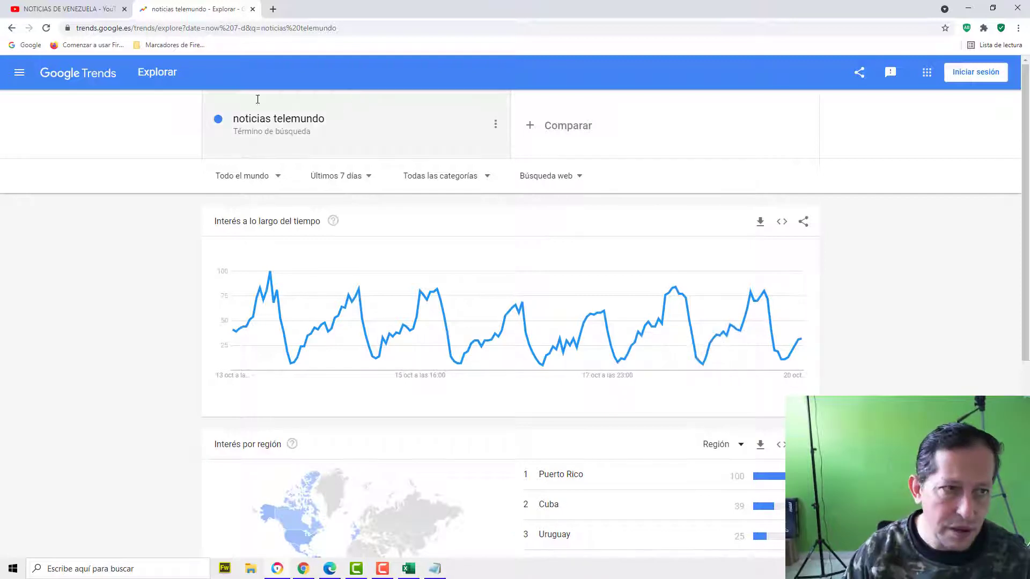
click(70, 9)
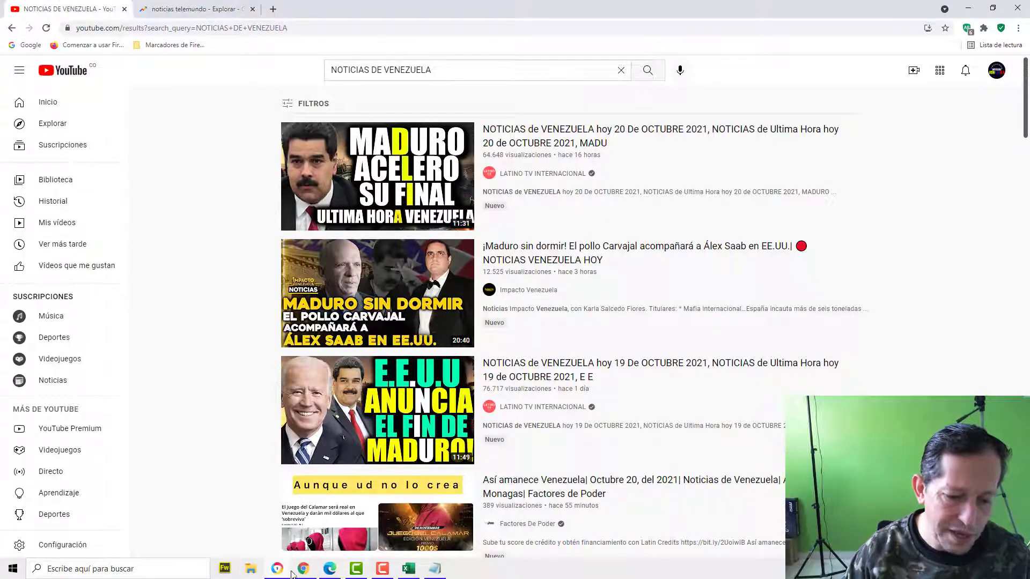
- Record "noticias telemundo" with 80 daily visits in row 10 of the Excel sheet
click(407, 570)
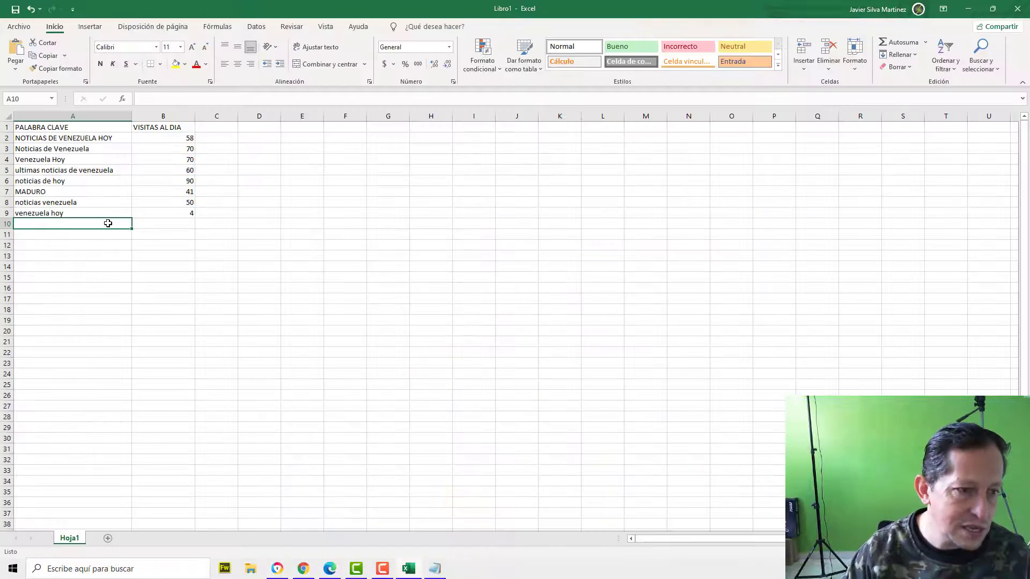
text(noticias telemundo)
key(ctrl+b)
key(Escape)
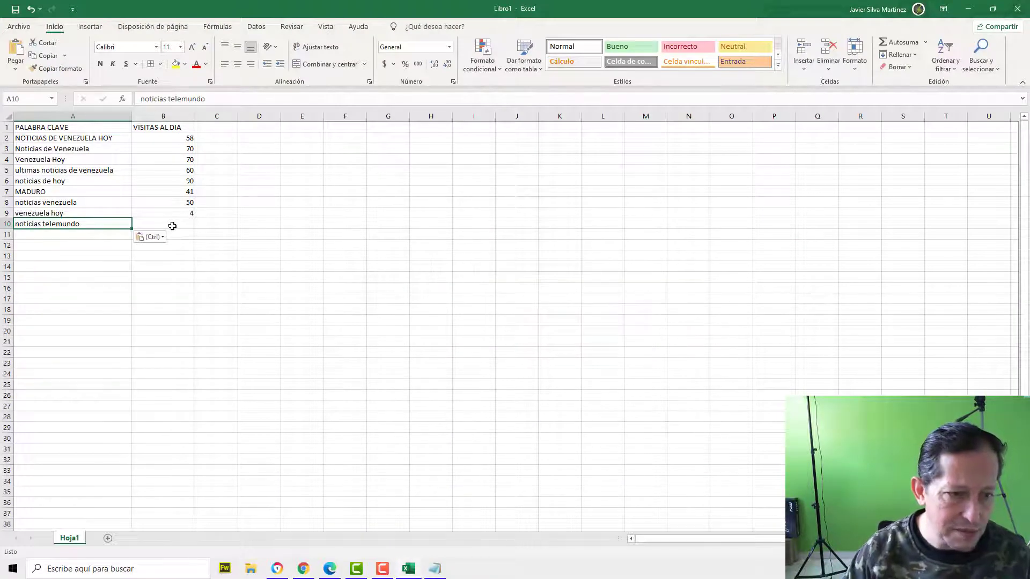
click(172, 226)
text(80)
key(Return)
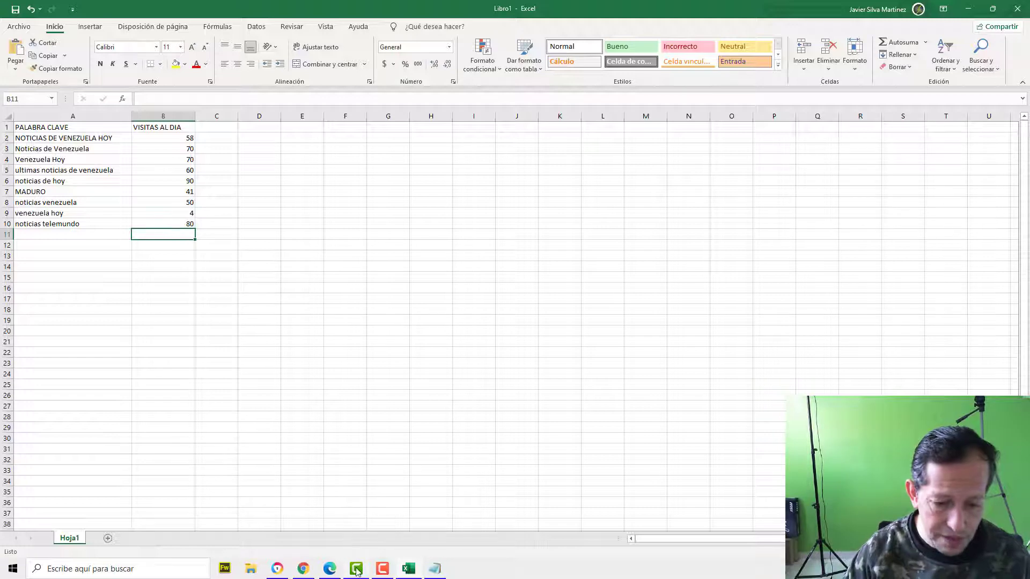
- Delete "noticias telemundo" with its line and the word "colombia" from the Notepad keyword list
click(437, 568)
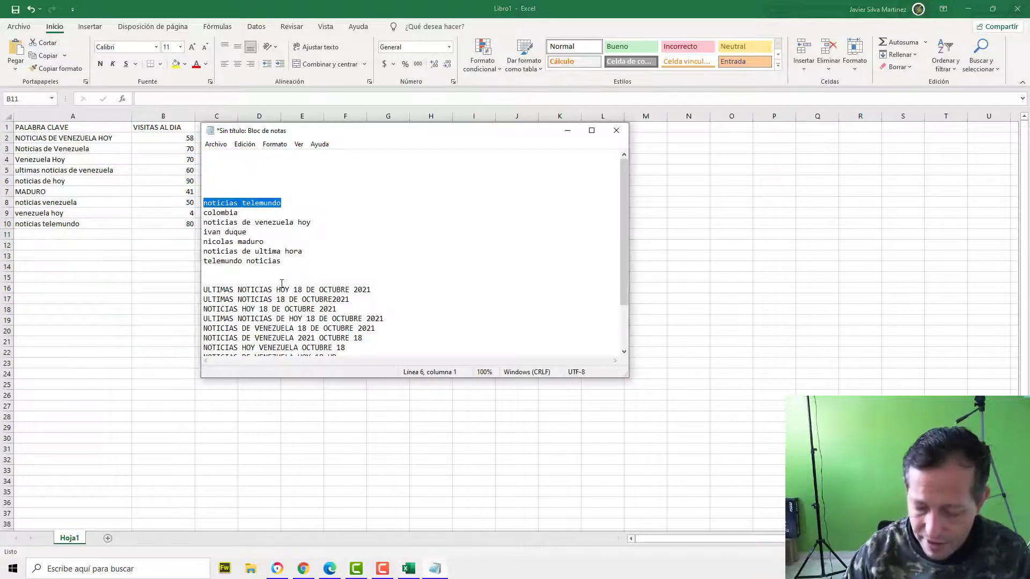
key(Delete)
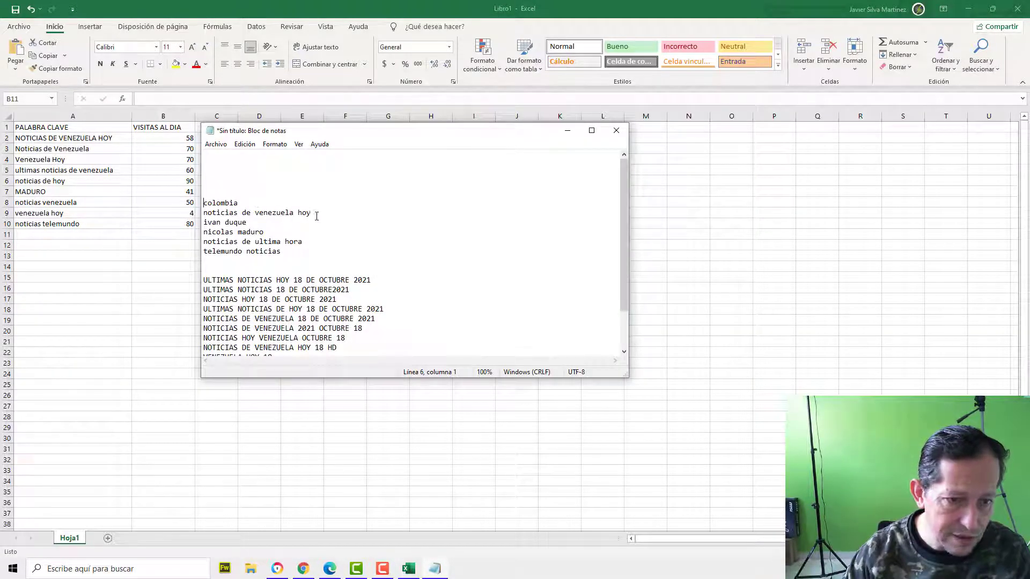
double_click(220, 204)
key(Delete)
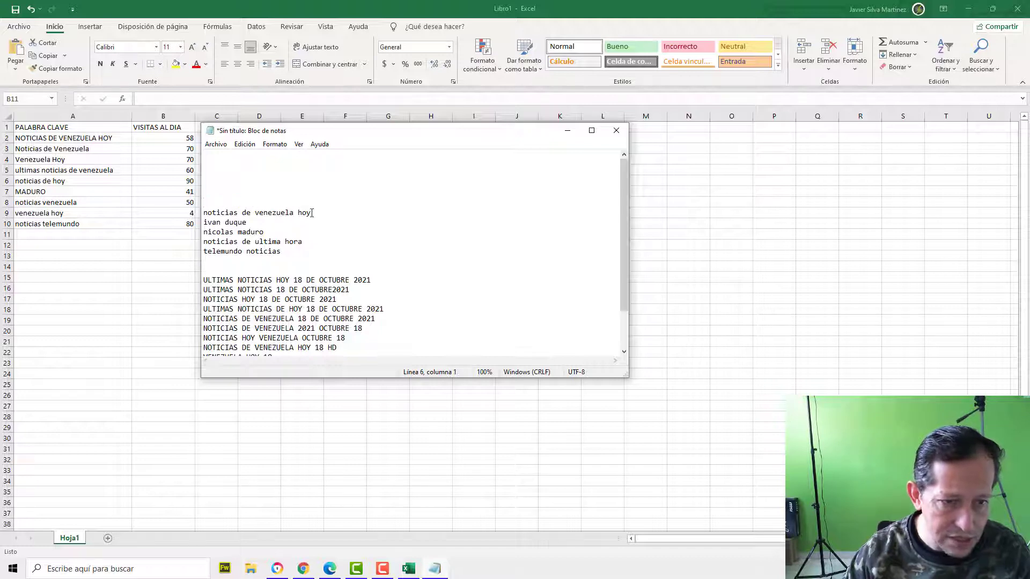
- Remove the blank line above "noticias de venezuela hoy" in the Notepad keyword list and copy that keyword
key(Delete)
drag(312, 203, 186, 208)
key(ctrl+c)
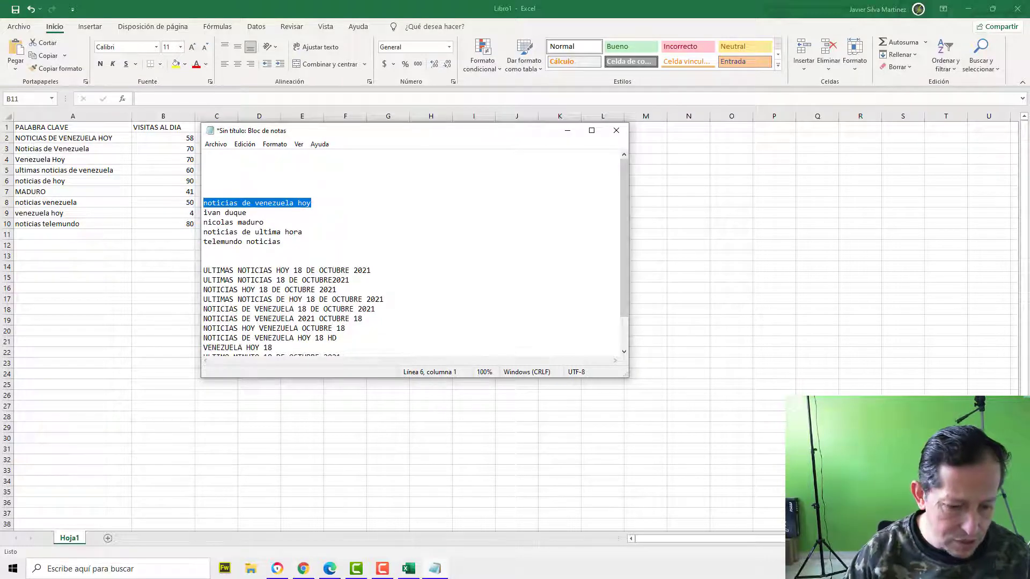
- Change the Google Trends search to the search term "noticias de venezuela hoy"
click(302, 570)
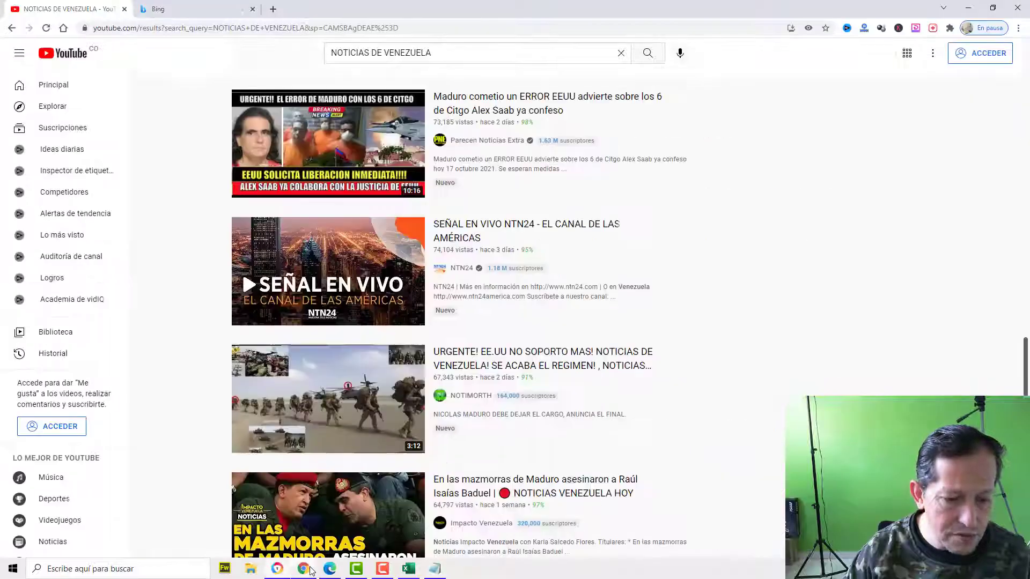
click(330, 570)
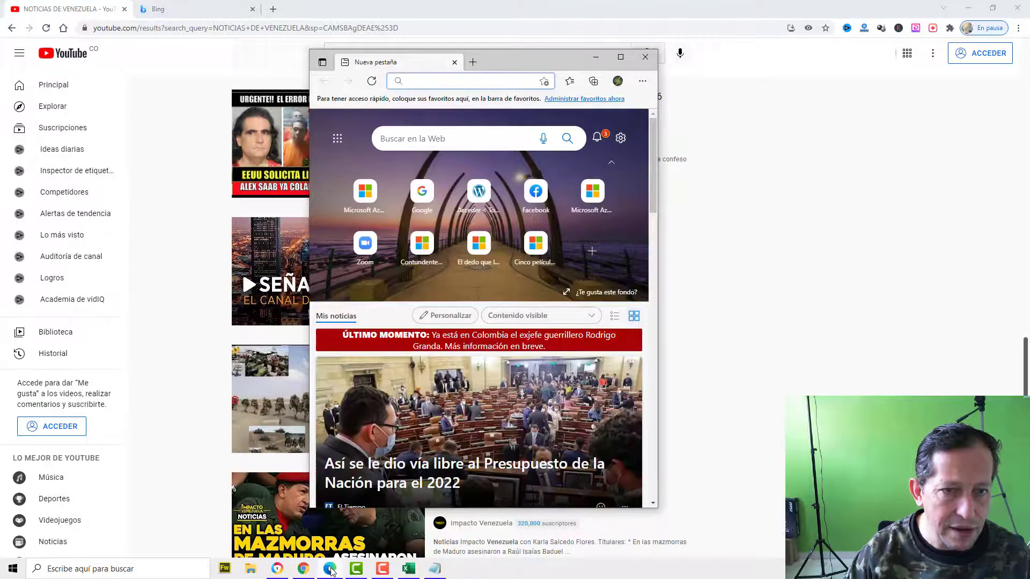
click(330, 570)
click(302, 571)
click(176, 8)
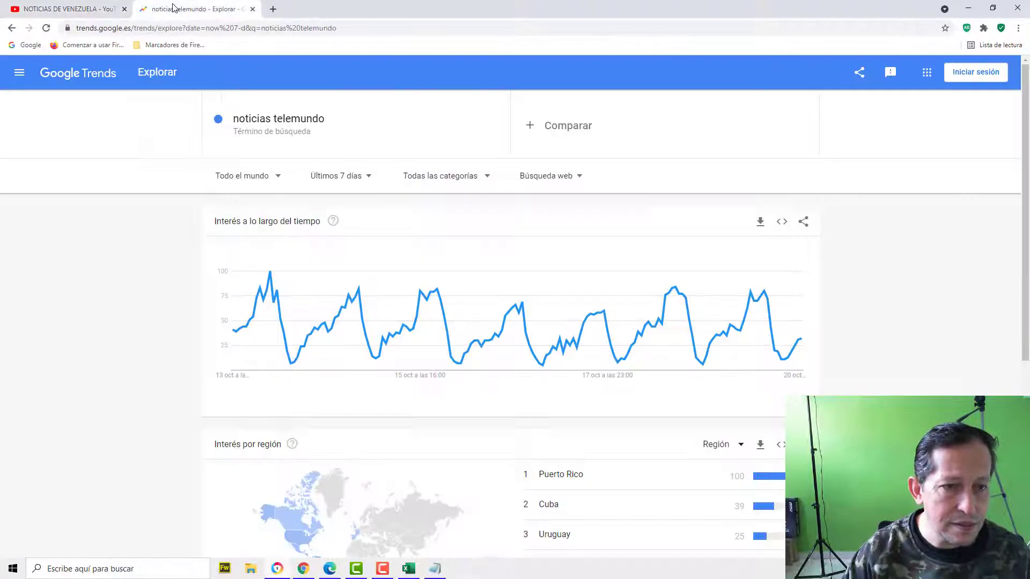
click(346, 114)
click(346, 113)
key(ctrl+v)
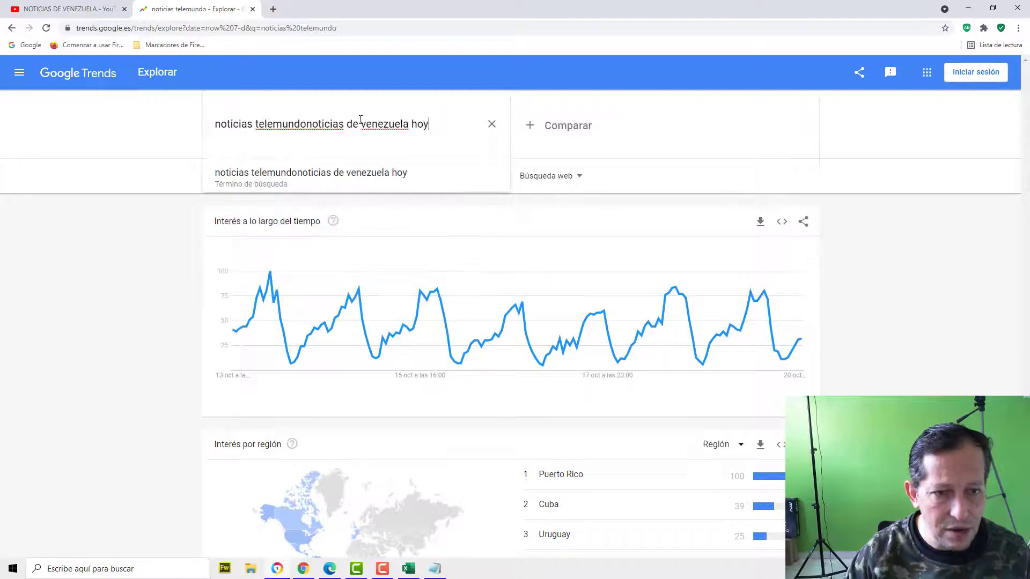
triple_click(361, 119)
key(ctrl+v)
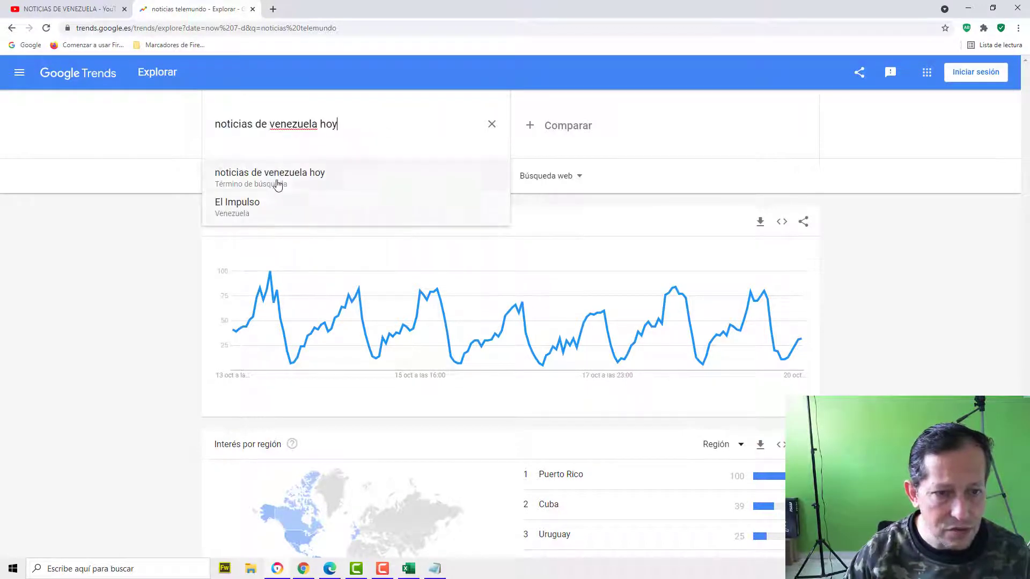
click(247, 192)
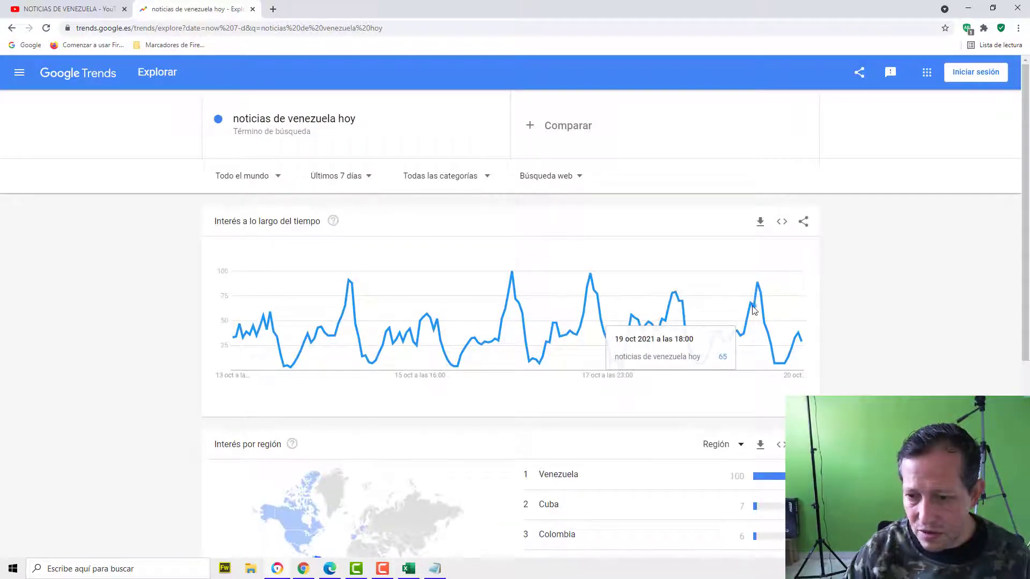
- Record "noticias de venezuela hoy" with 65 daily visits in row 11 of the Excel sheet
click(409, 568)
click(85, 235)
key(ctrl+v)
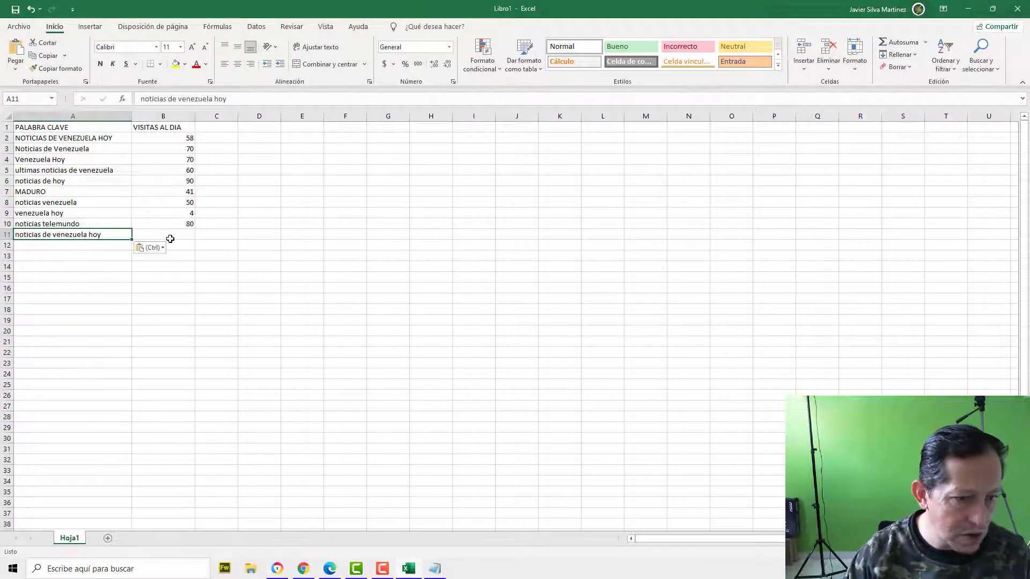
click(170, 238)
text(65)
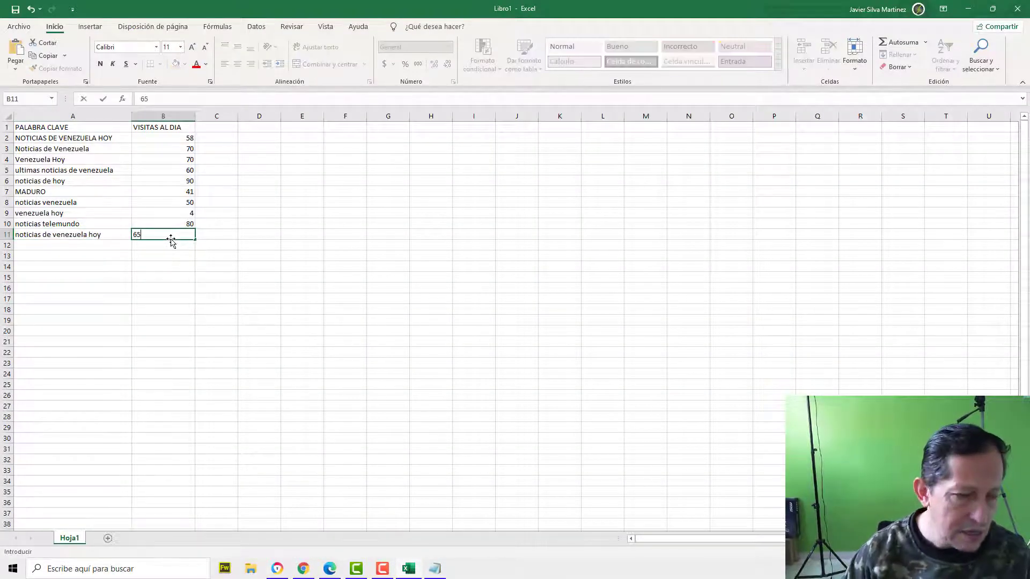
key(Return)
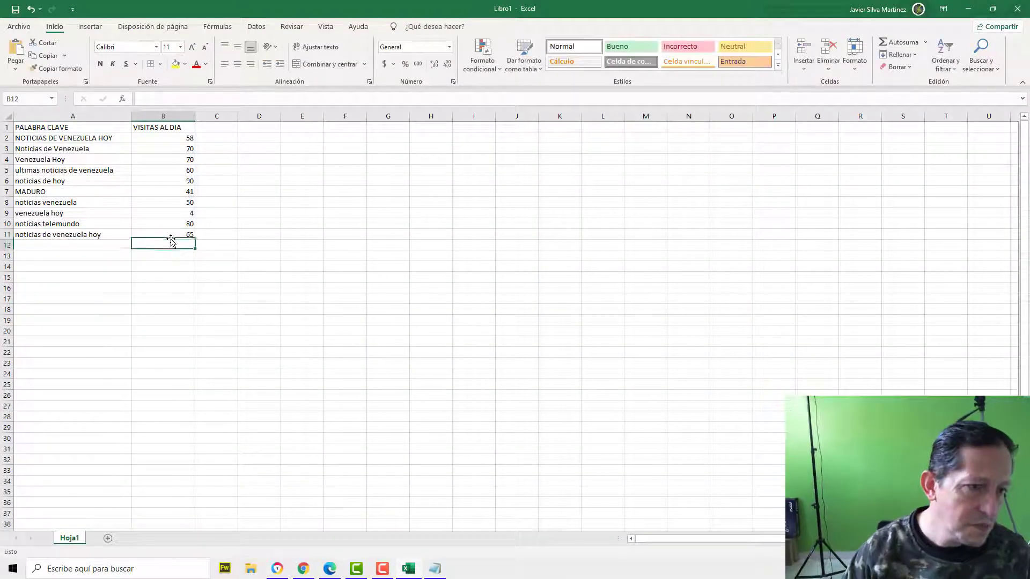
click(73, 246)
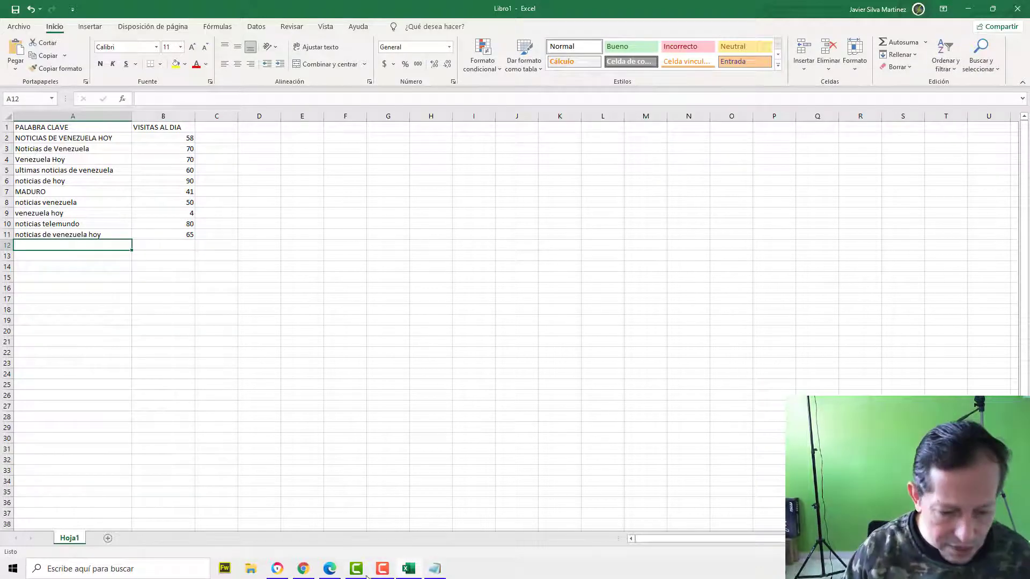
- In the Notepad keyword list, delete "noticias de venezuela hoy" and "ivan duque", and copy "nicolas maduro"
click(304, 568)
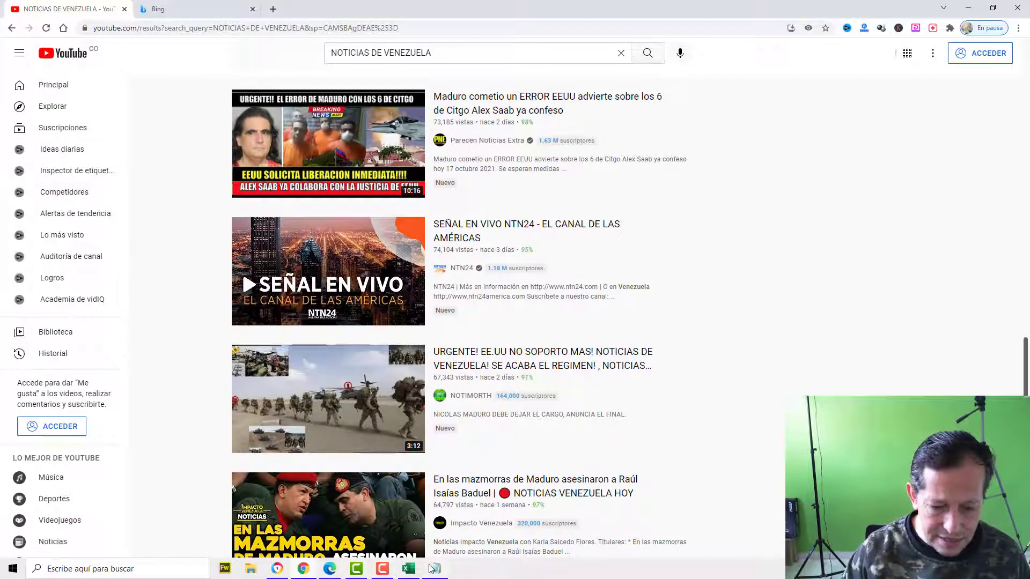
click(433, 568)
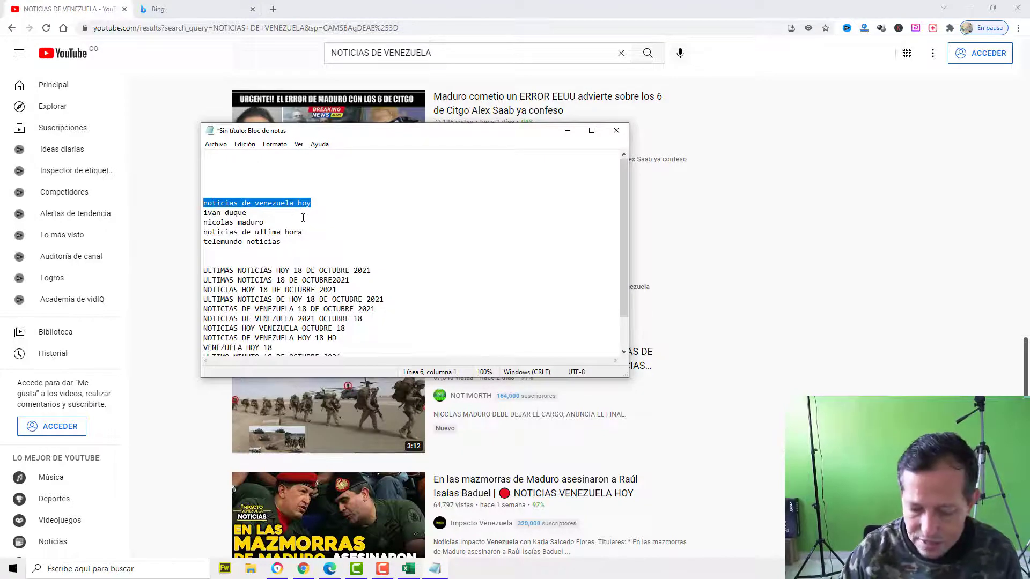
key(BackSpace)
drag(271, 213, 203, 213)
key(BackSpace)
key(Delete)
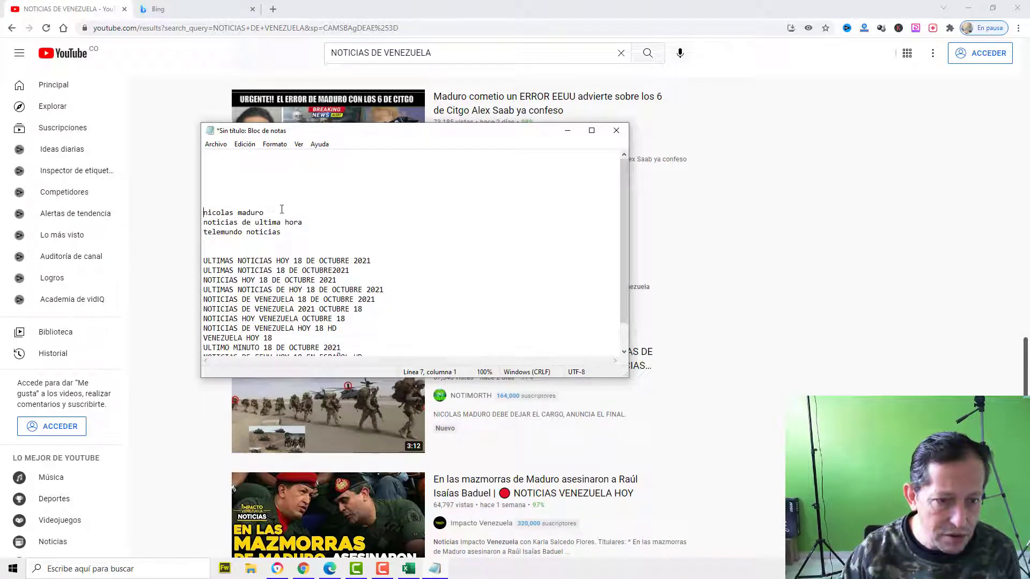
drag(268, 214, 203, 214)
key(ctrl+c)
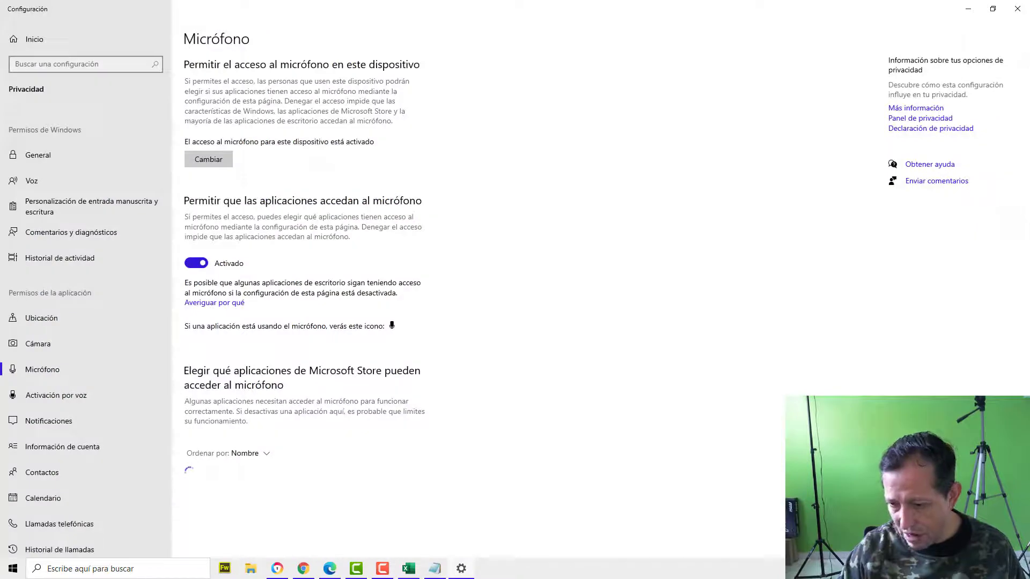
key(alt+F4)
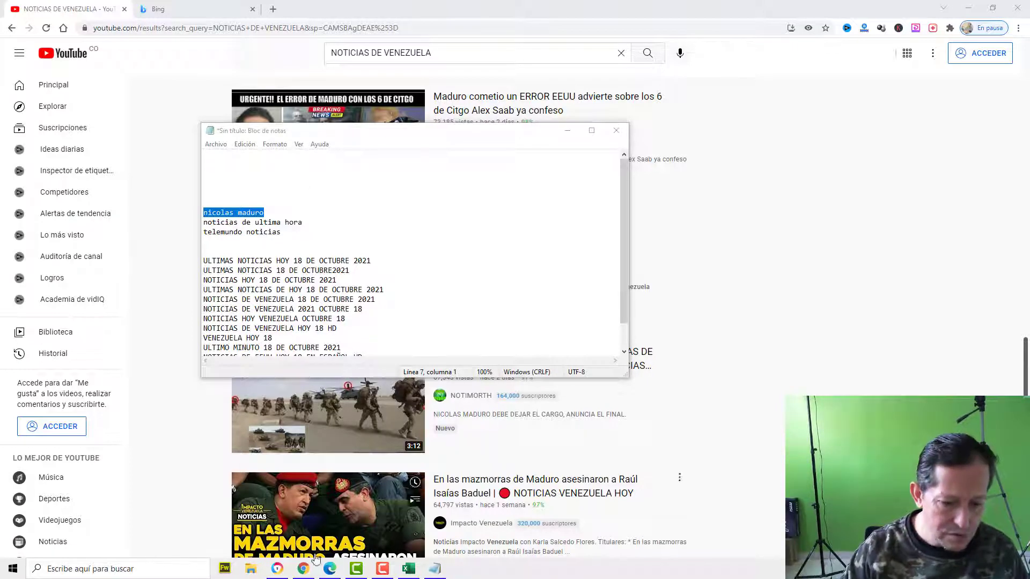
- Change the Google Trends search to the search term "nicolas maduro"
click(279, 571)
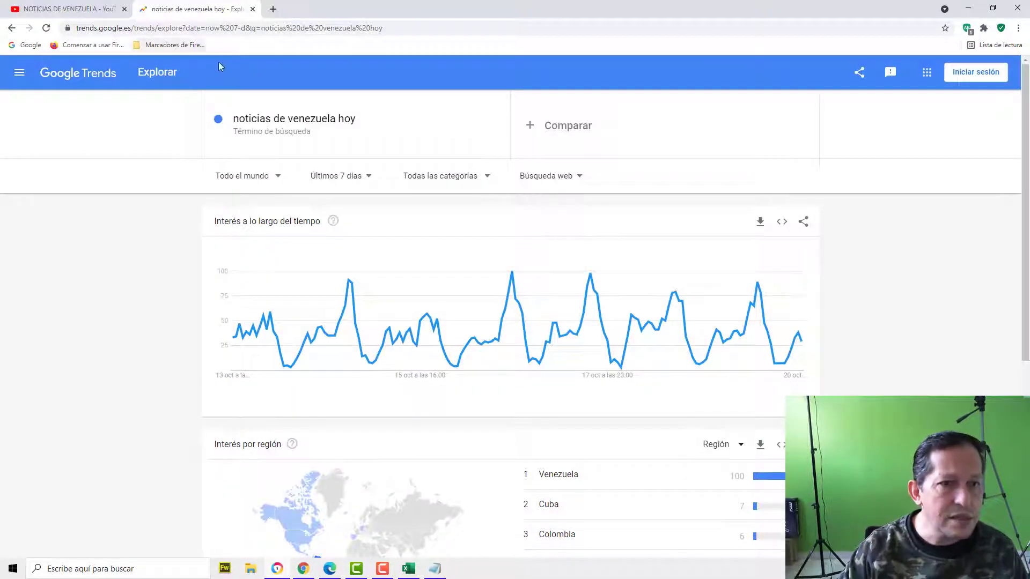
click(291, 125)
text(nicolas maduro)
key(ctrl+a)
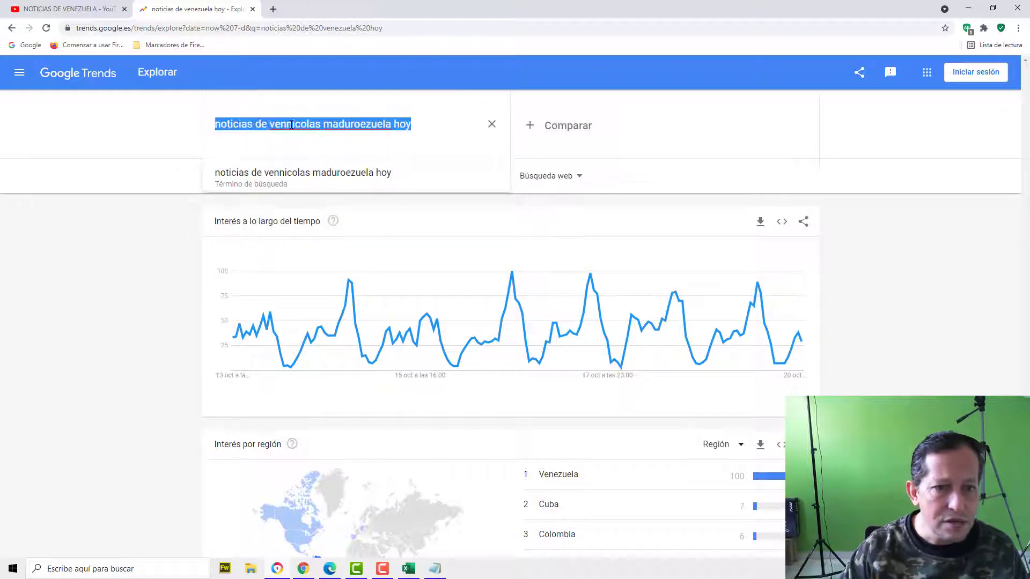
key(ctrl+v)
key(Return)
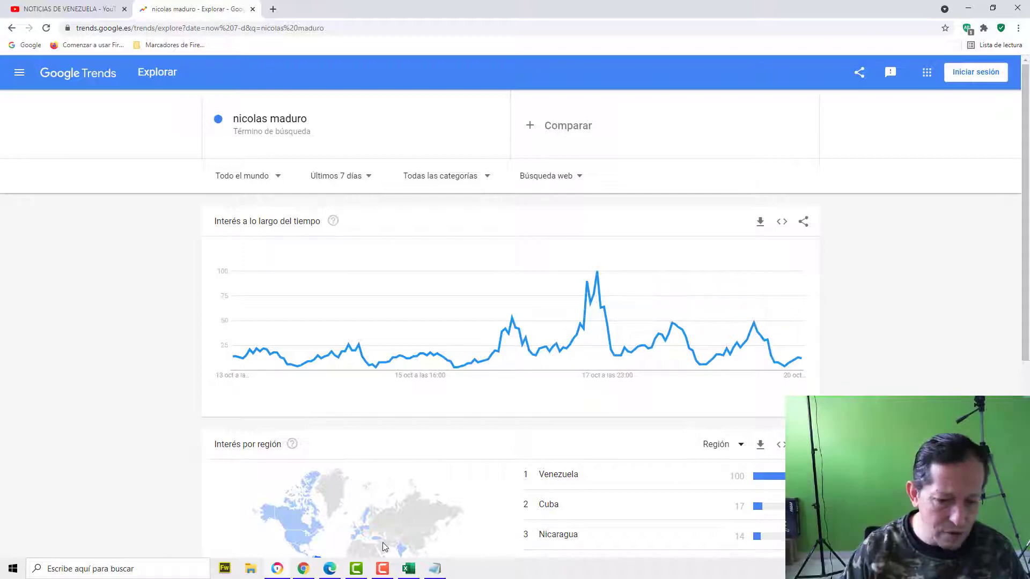
- Record "nicolas maduro" with 35 daily visits in row 12 of the Excel sheet
click(409, 569)
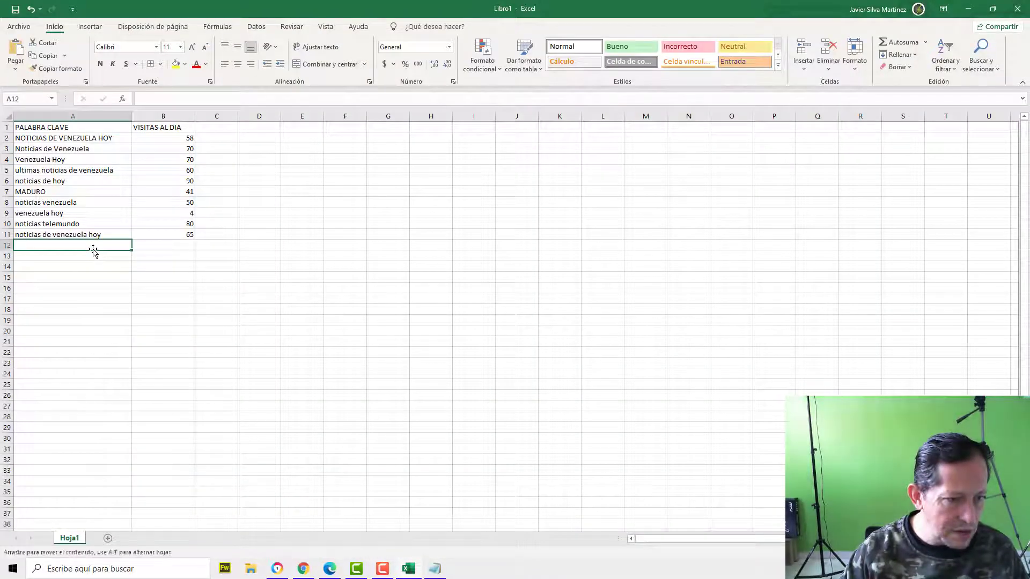
key(ctrl+v)
click(160, 247)
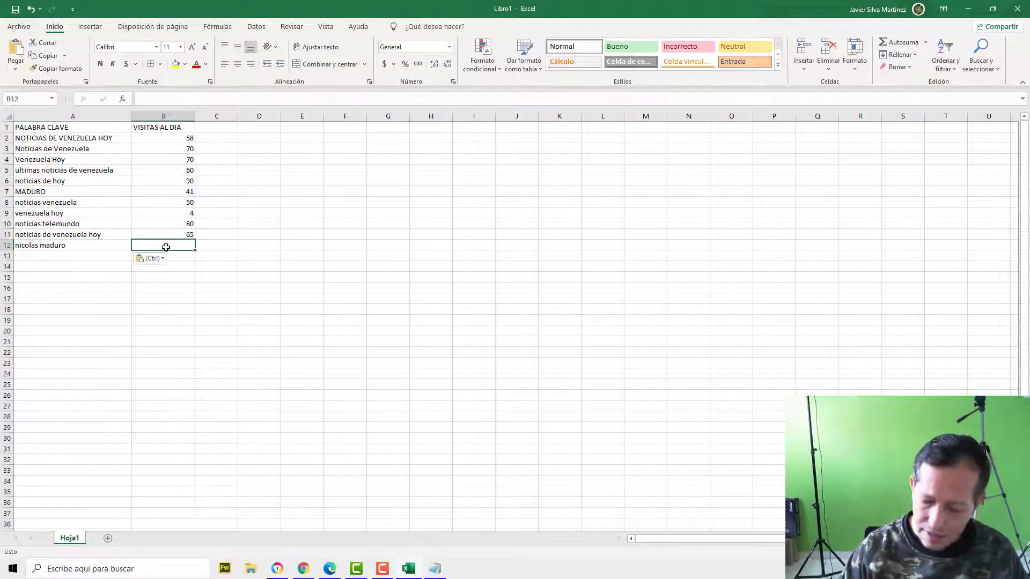
text(35)
key(Return)
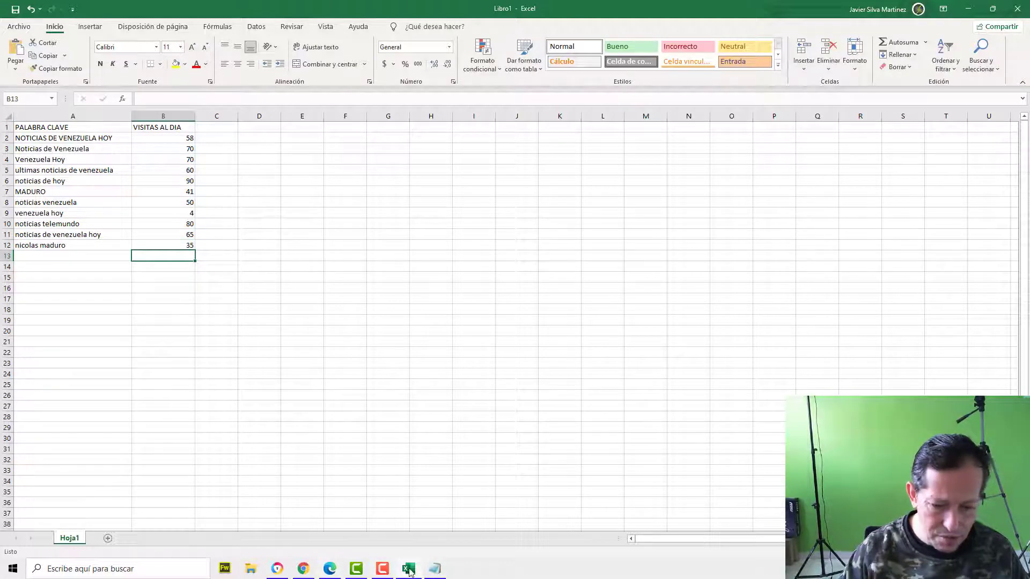
- In the Notepad keyword list, delete "nicolas maduro" with its line and copy "noticias de ultima hora"
click(436, 570)
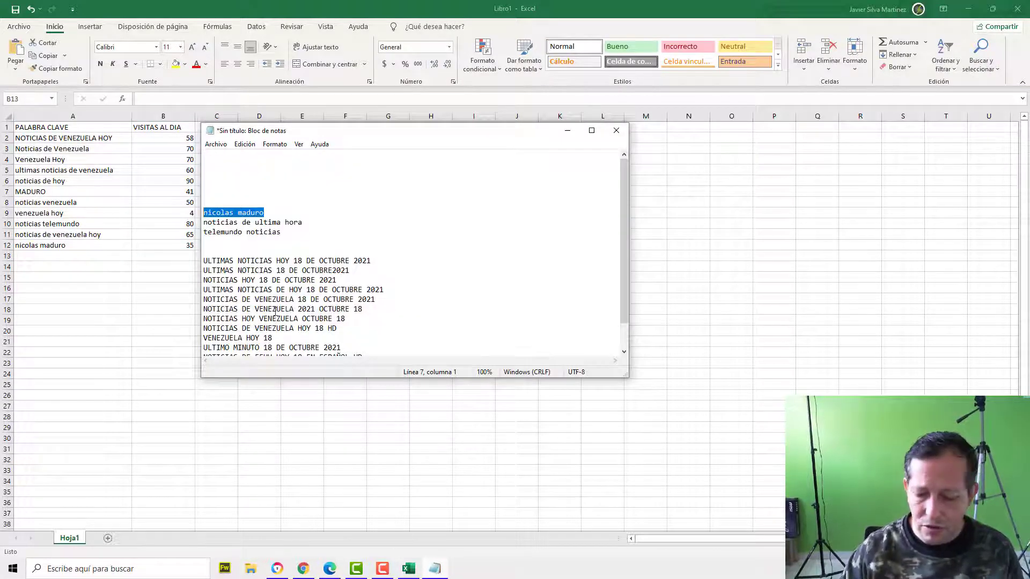
key(Delete)
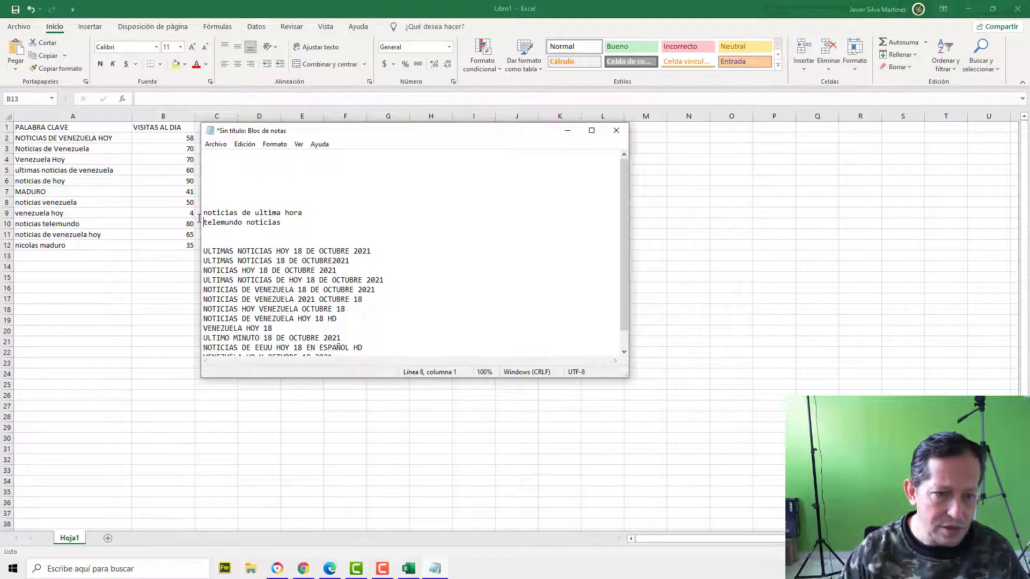
drag(199, 219, 183, 211)
key(ctrl+c)
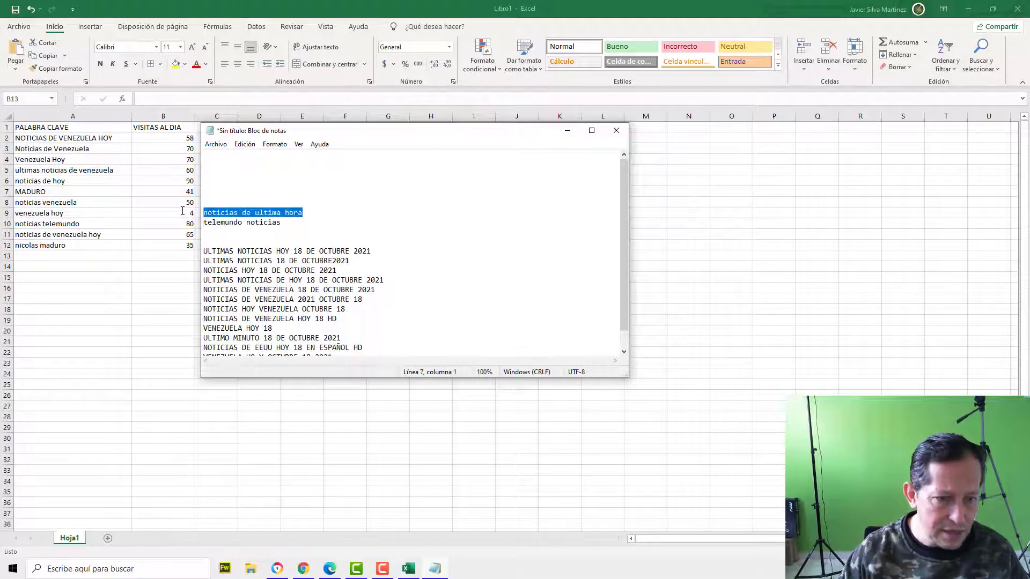
- Add "noticias de ultima hora" as a comparison term in Google Trends and remove the term "nicolas maduro"
click(285, 569)
click(333, 121)
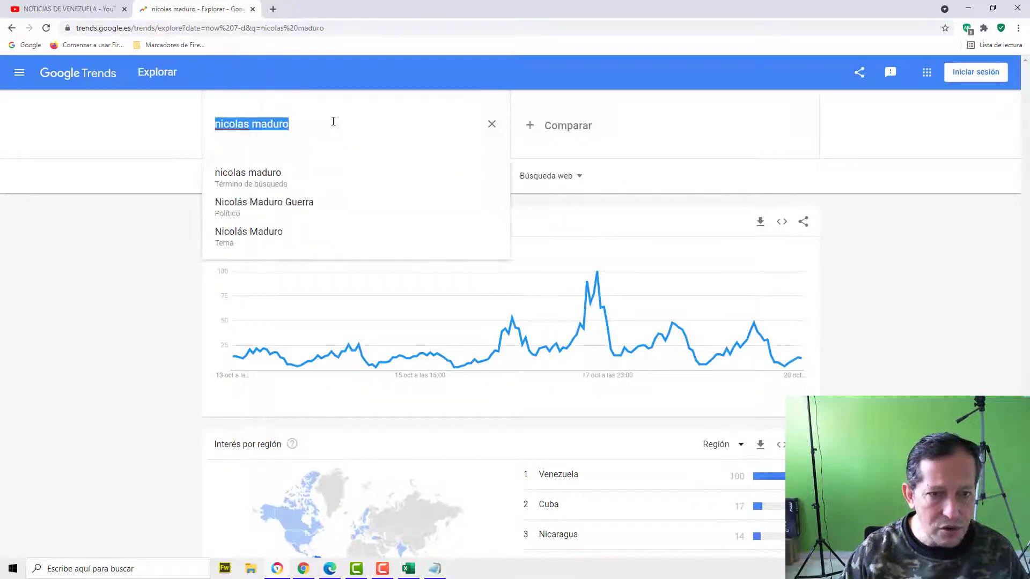
click(625, 126)
key(ctrl+v)
key(Return)
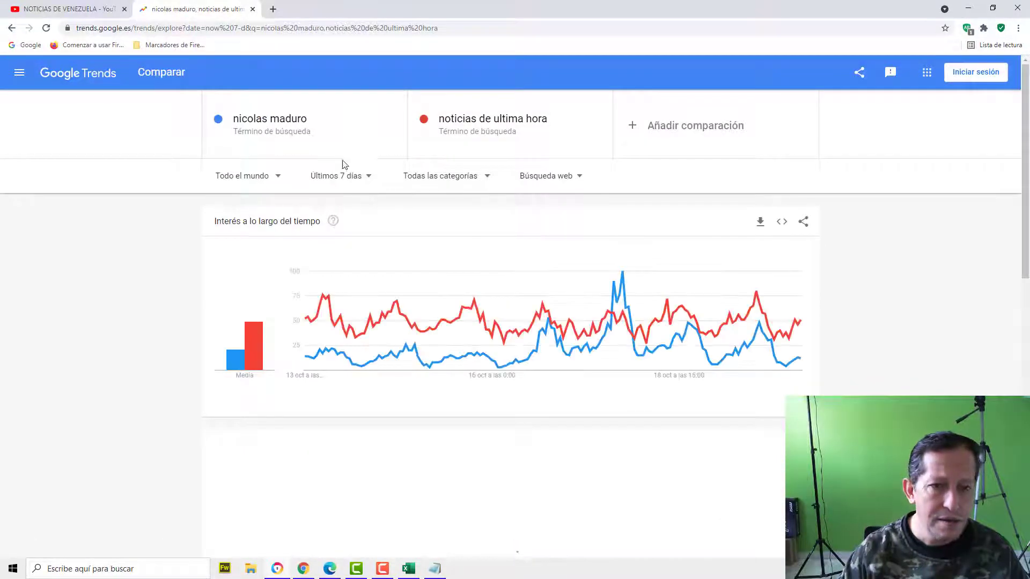
click(393, 124)
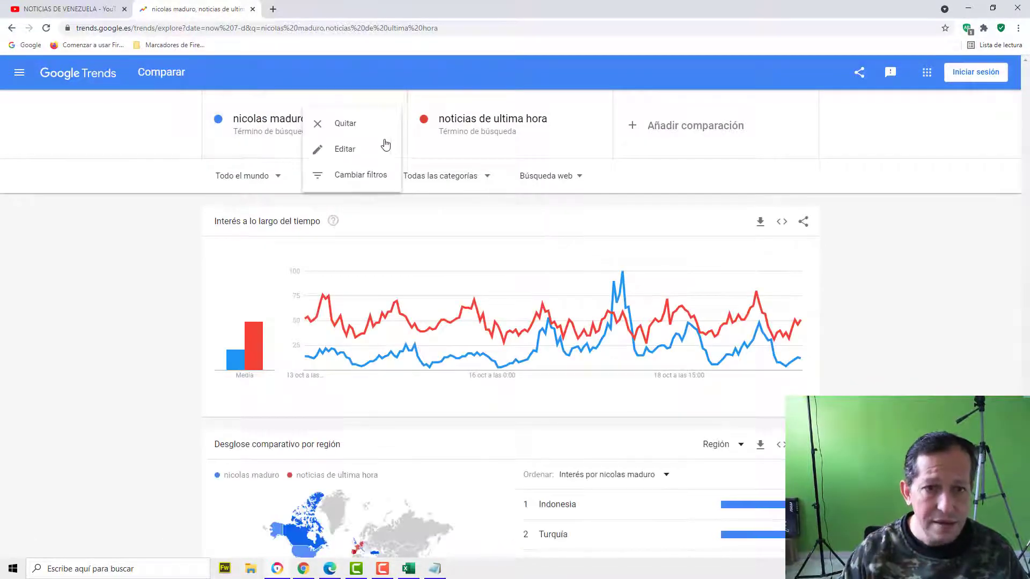
click(348, 125)
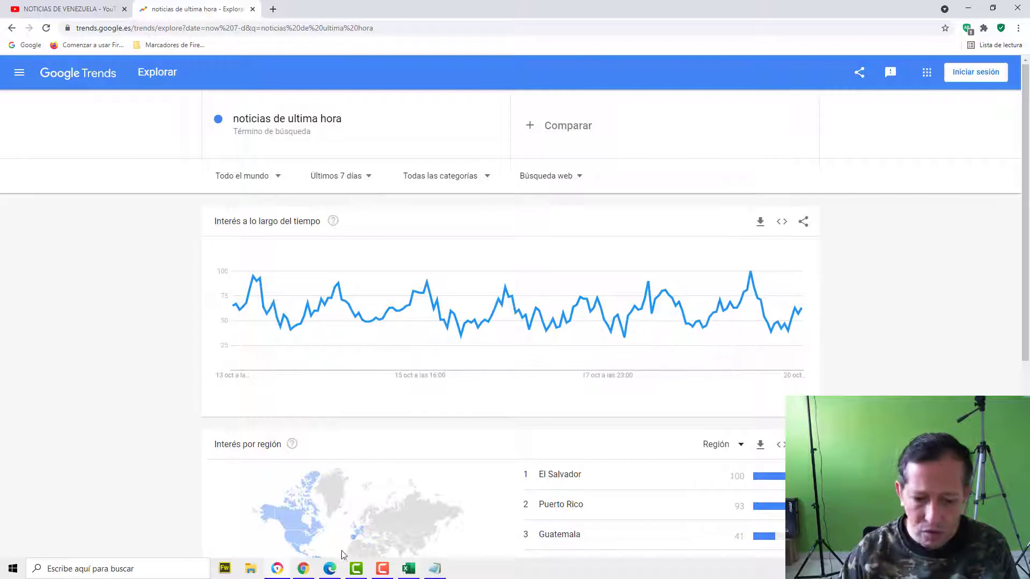
- Record "noticias de ultima hora" with 75 daily visits in row 13 of the Excel sheet
click(408, 570)
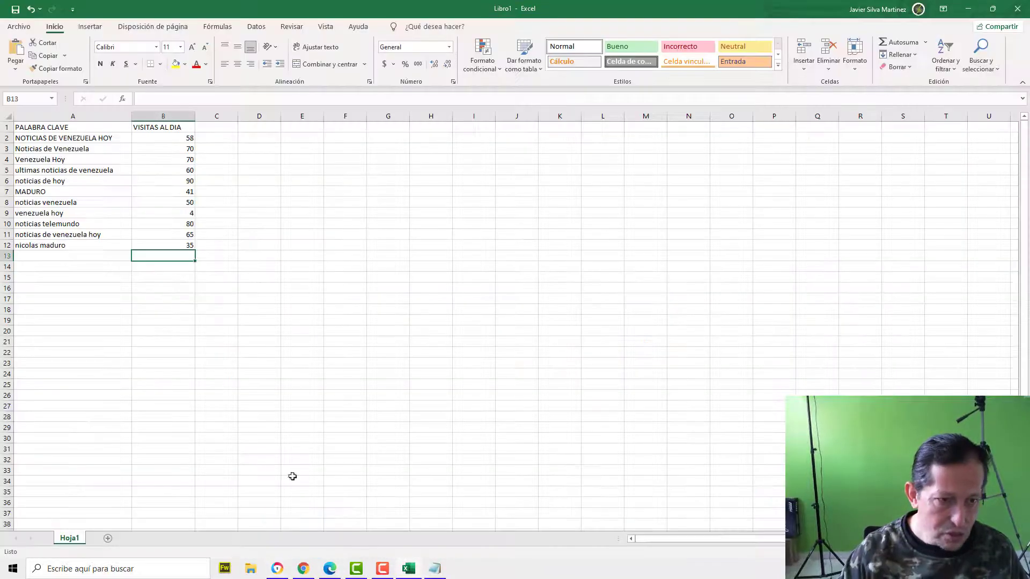
click(90, 261)
key(ctrl+v)
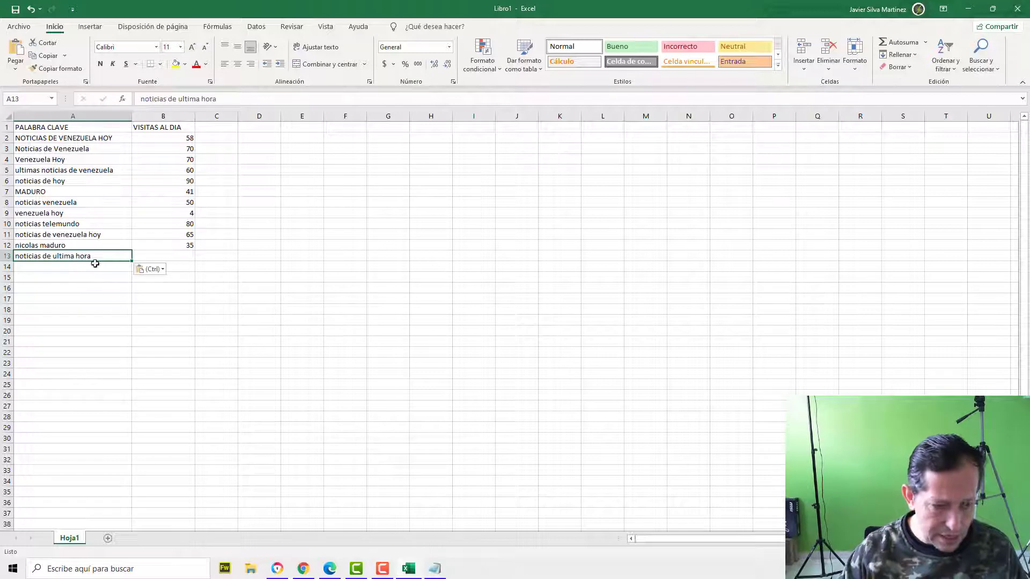
click(177, 257)
text(75)
key(Return)
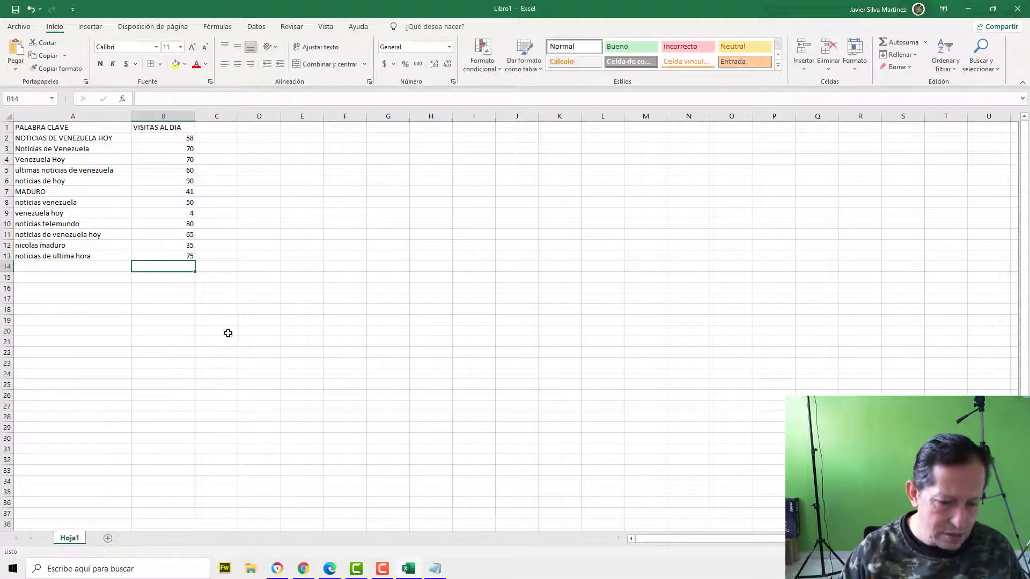
- Close the Microsoft Edge window showing the empty new tab
click(303, 569)
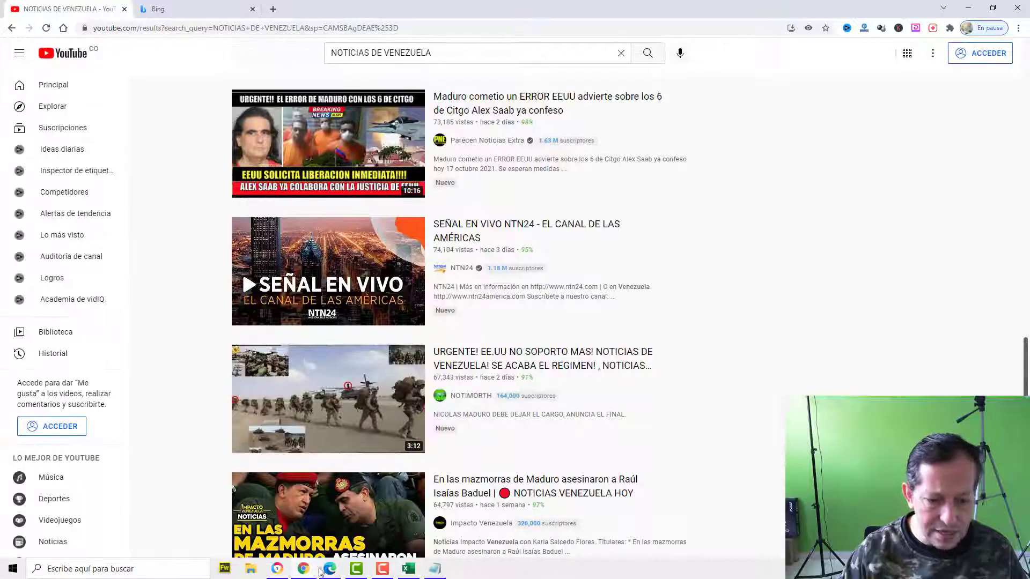
click(329, 570)
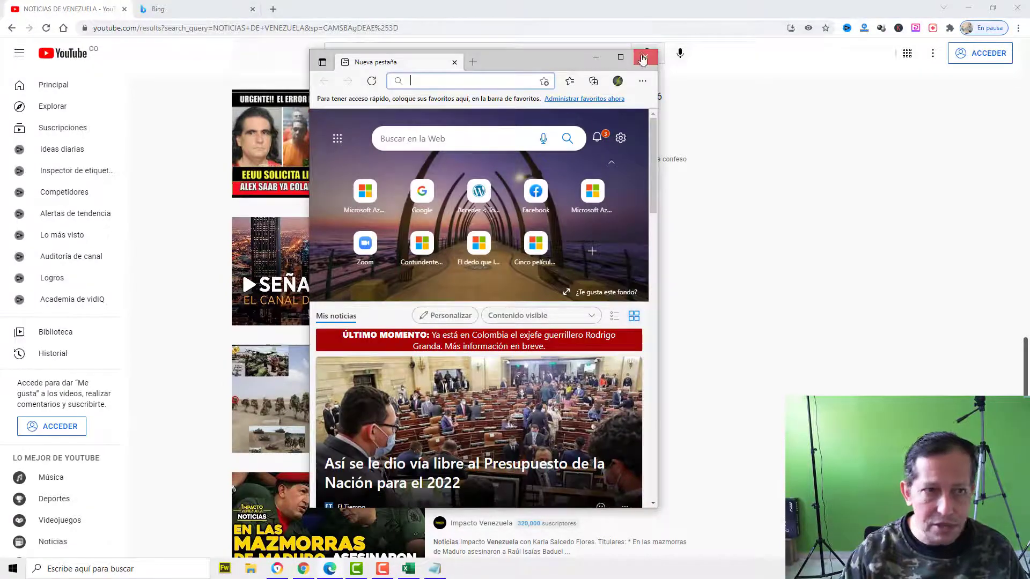
click(644, 58)
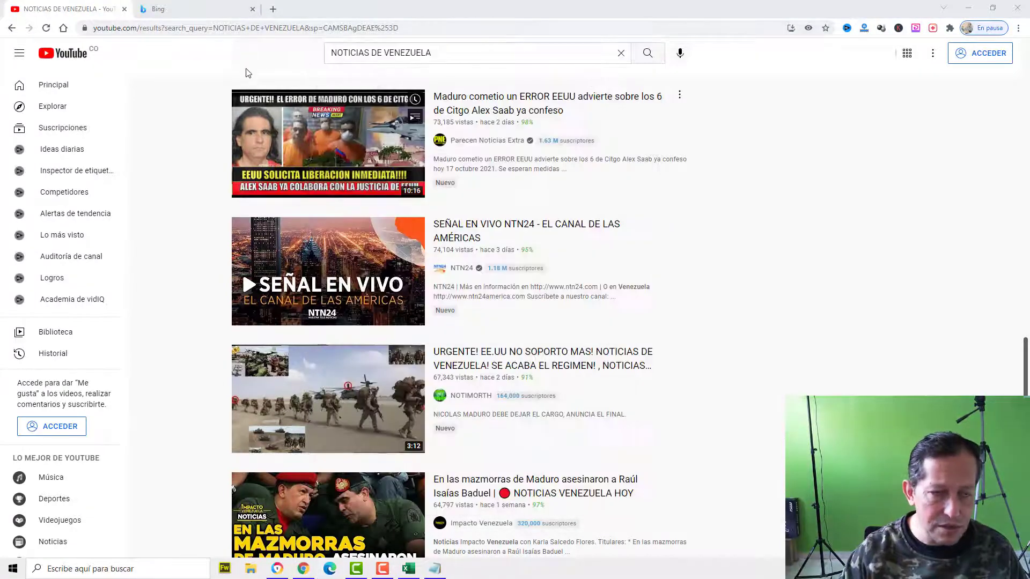
- In the Notepad keyword list, delete "noticias de ultima hora" with its line and copy "telemundo noticias"
click(434, 569)
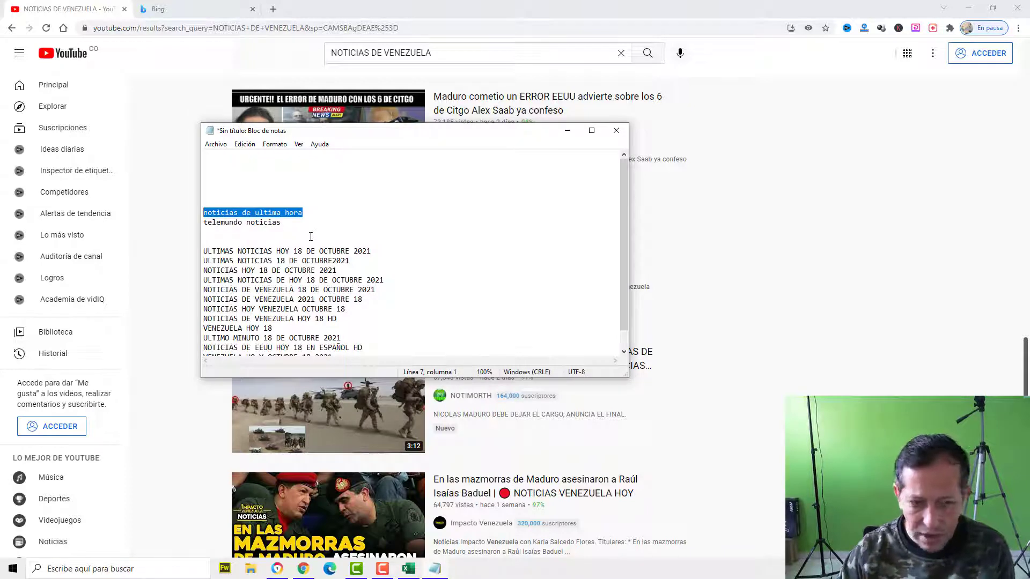
key(Delete)
drag(292, 213, 191, 215)
key(ctrl+c)
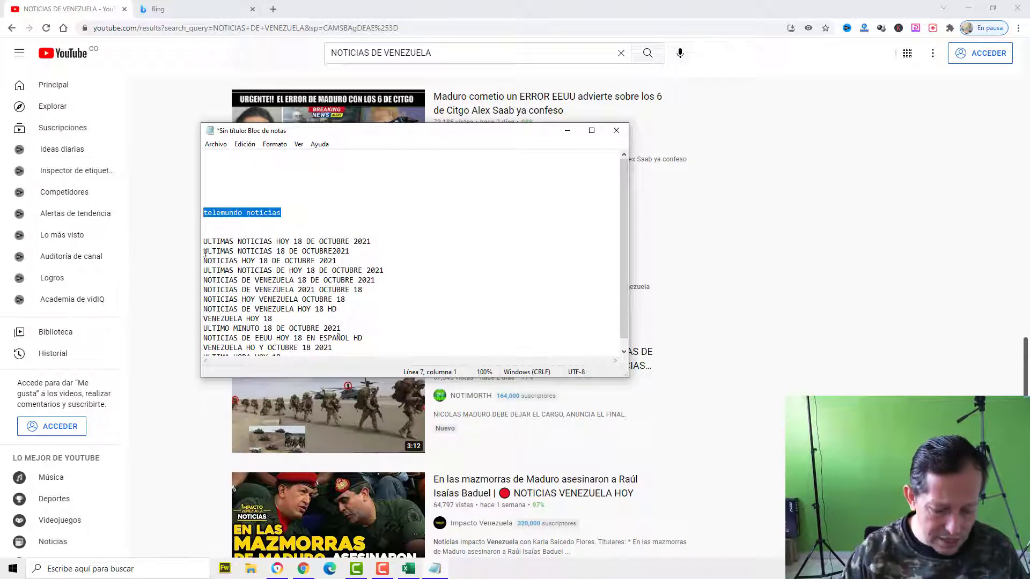
- Switch to Google Trends and replace the search term with "telemundo noticias"
click(310, 573)
click(277, 570)
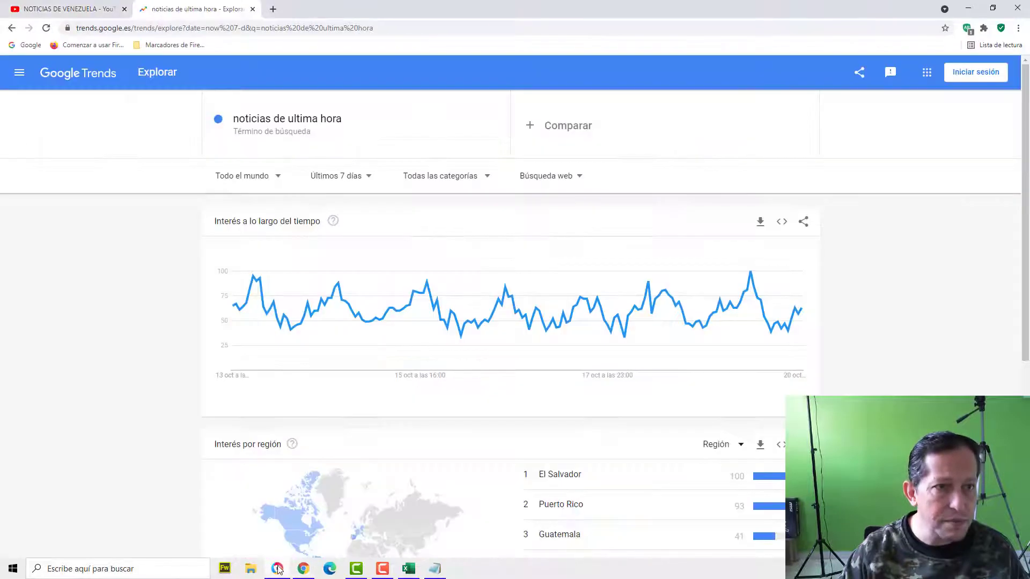
click(258, 152)
key(ctrl+v)
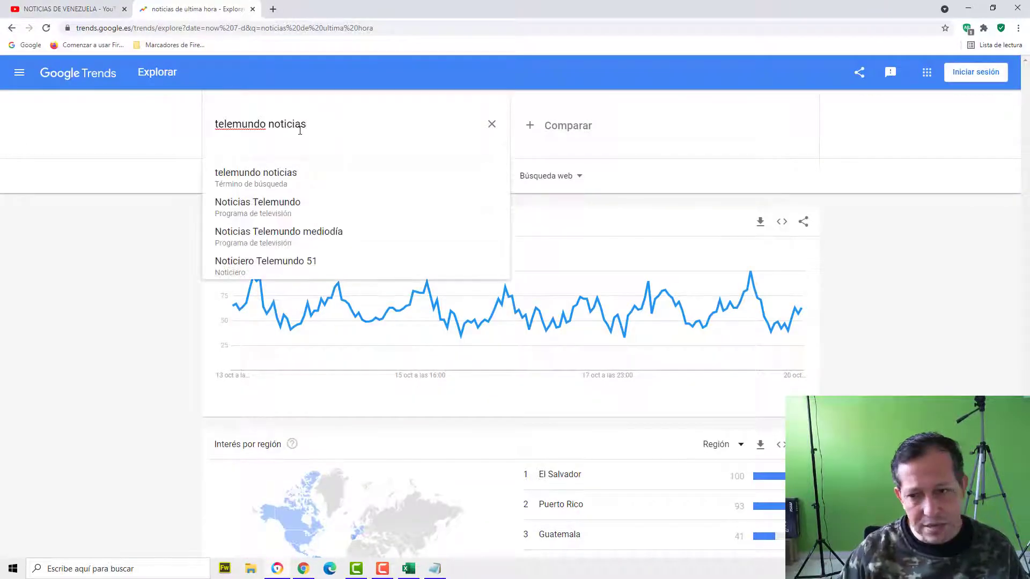
key(Return)
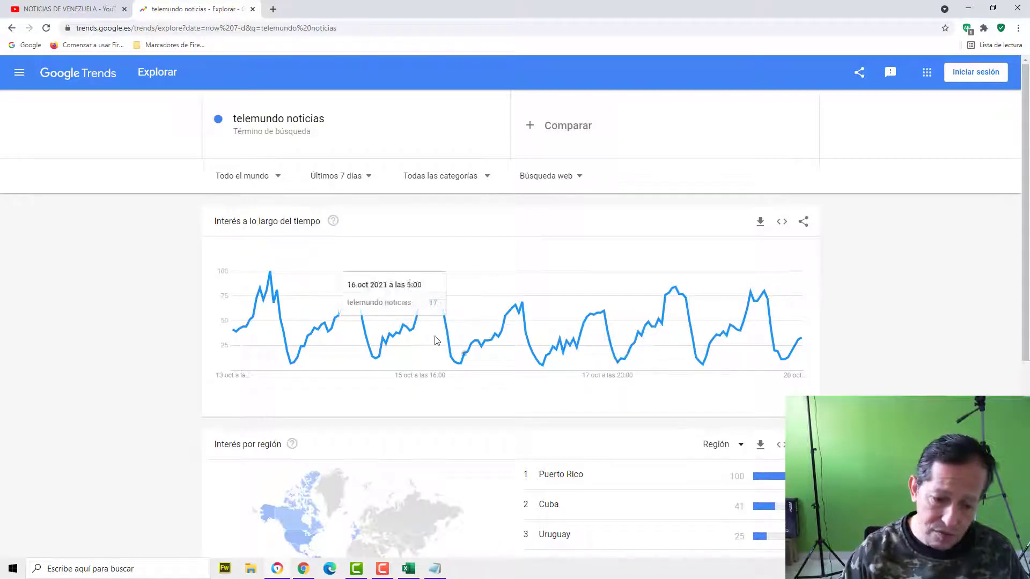
- Record "telemundo noticias" with 80 daily visits in row 14 of the Excel sheet
click(409, 569)
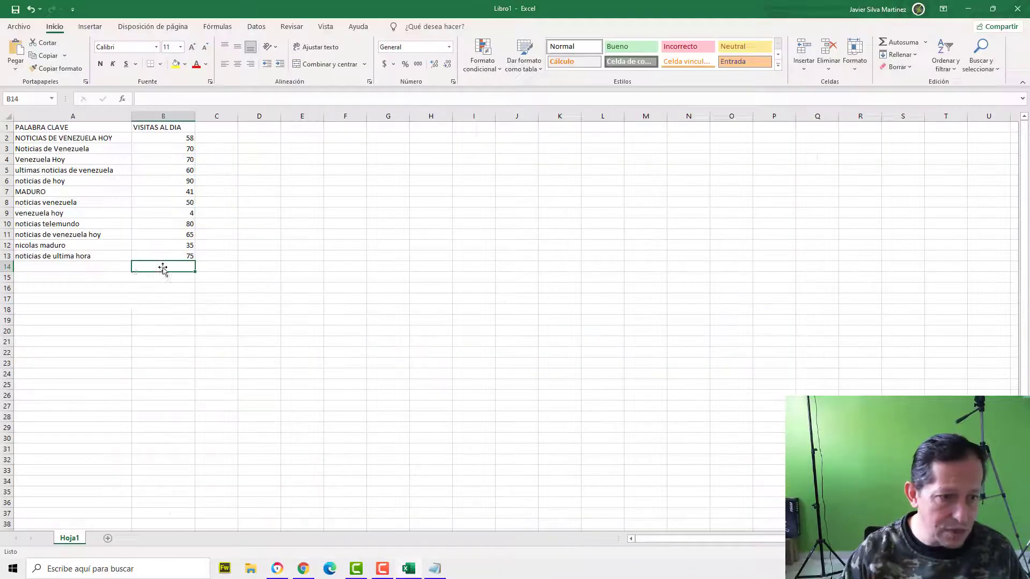
click(92, 268)
key(ctrl+v)
click(176, 266)
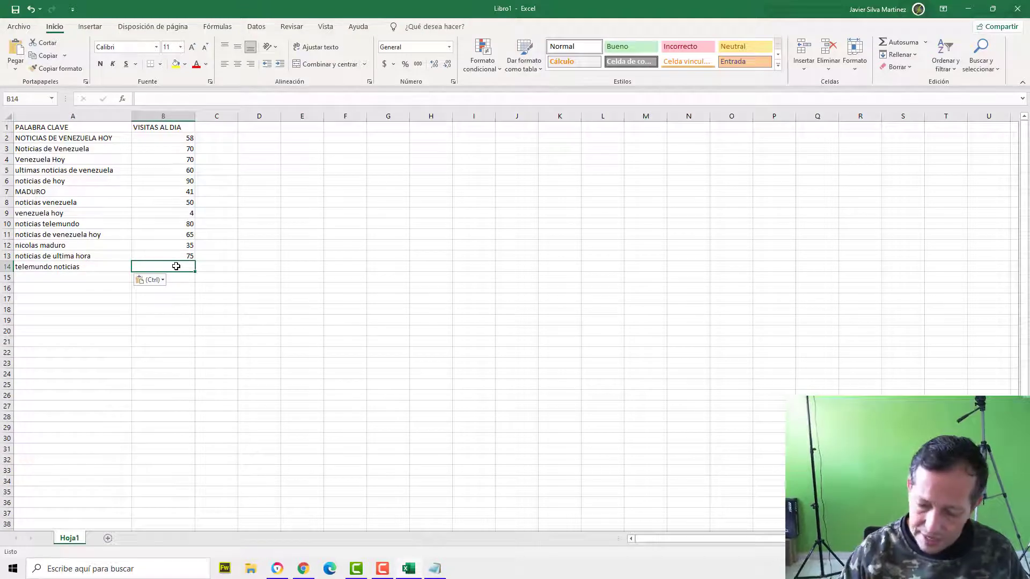
text(80)
key(Return)
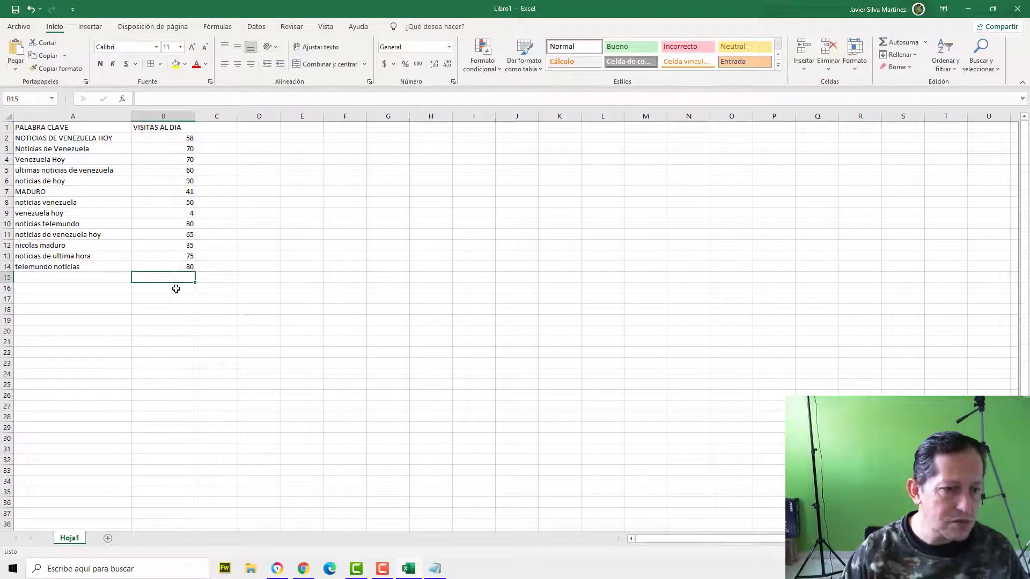
- Remove "telemundo noticias" and all blank lines above the first dated keyword in the Notepad list
click(303, 570)
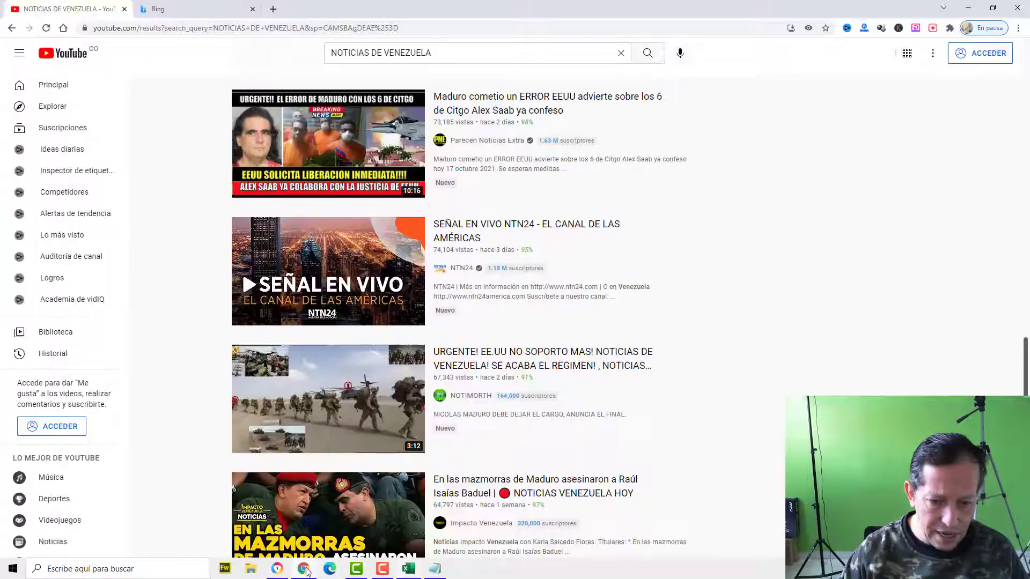
click(306, 571)
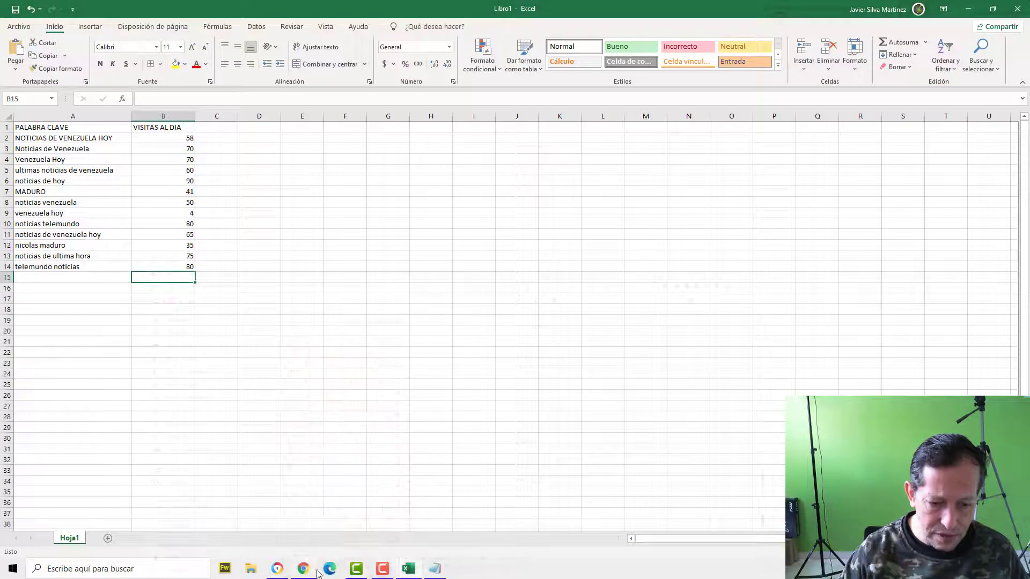
click(435, 569)
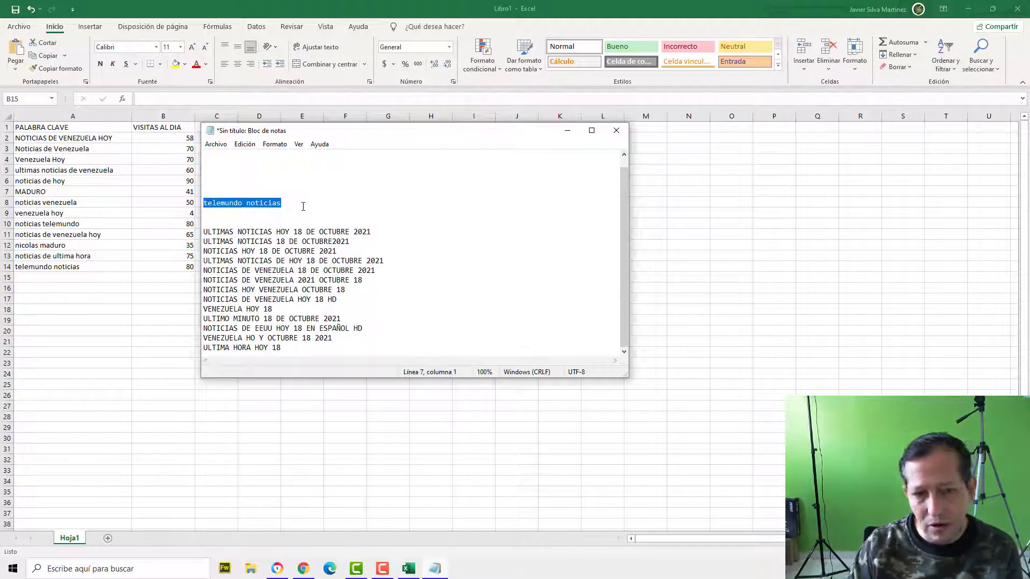
key(ctrl+x)
click(212, 166)
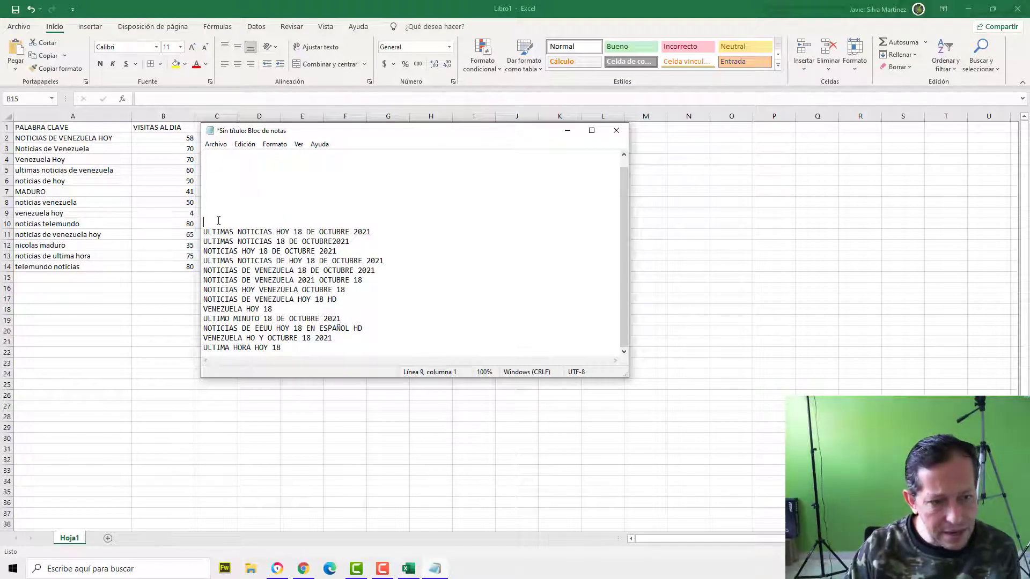
key(BackSpace)
key(BackSpace)
key(BackSpace)
key(BackSpace)
key(BackSpace)
key(BackSpace)
key(BackSpace)
key(BackSpace)
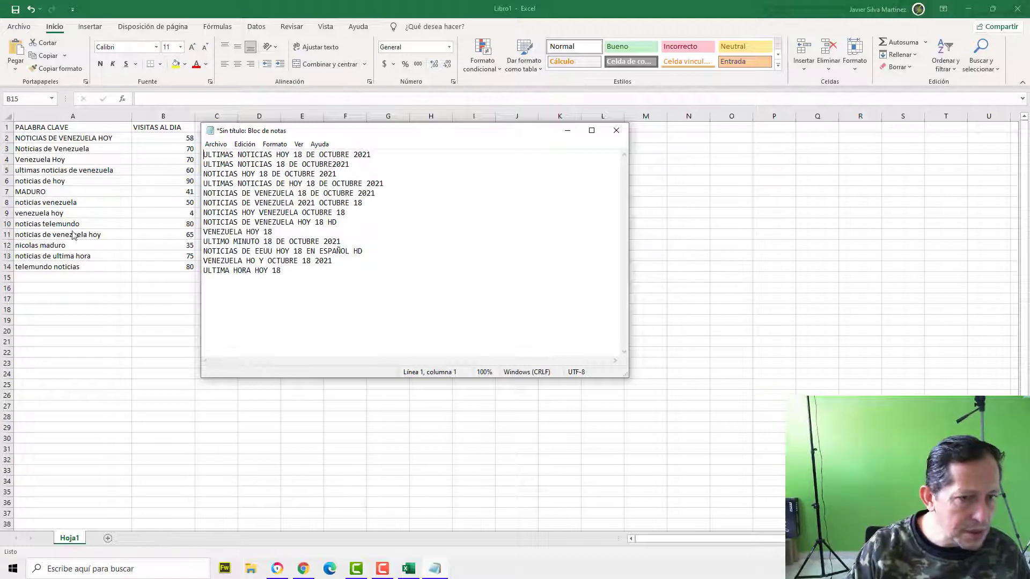
- Copy "ULTIMAS NOTICIAS HOY" from the first line of the Notepad list and explore it as the search term in Google Trends
drag(289, 154, 199, 154)
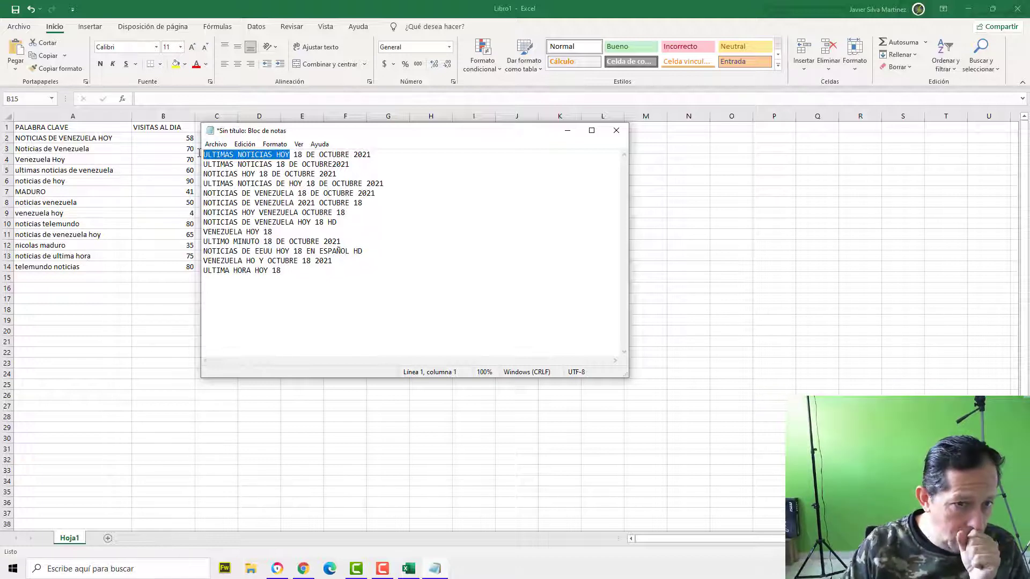
click(302, 570)
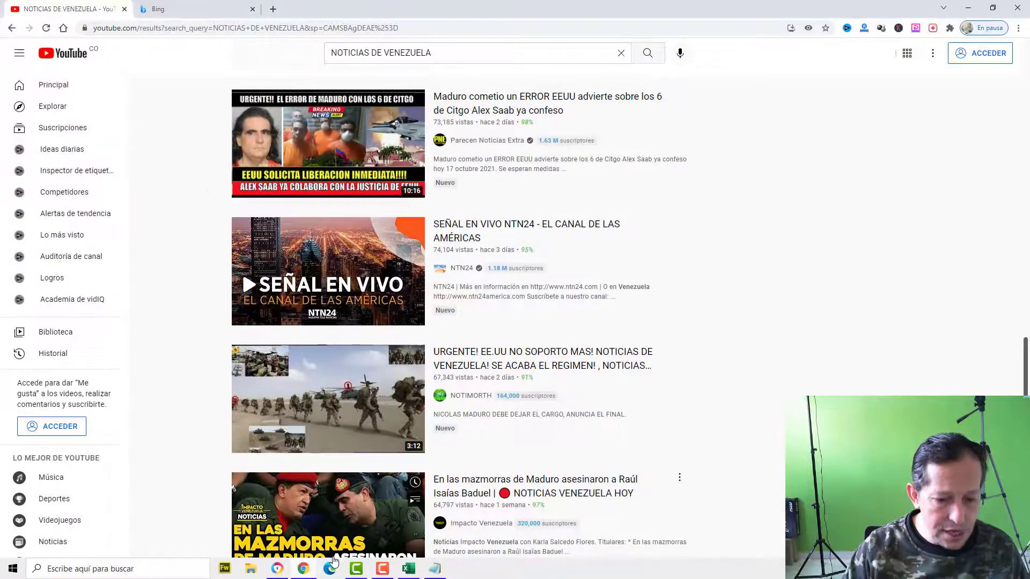
click(275, 570)
click(257, 100)
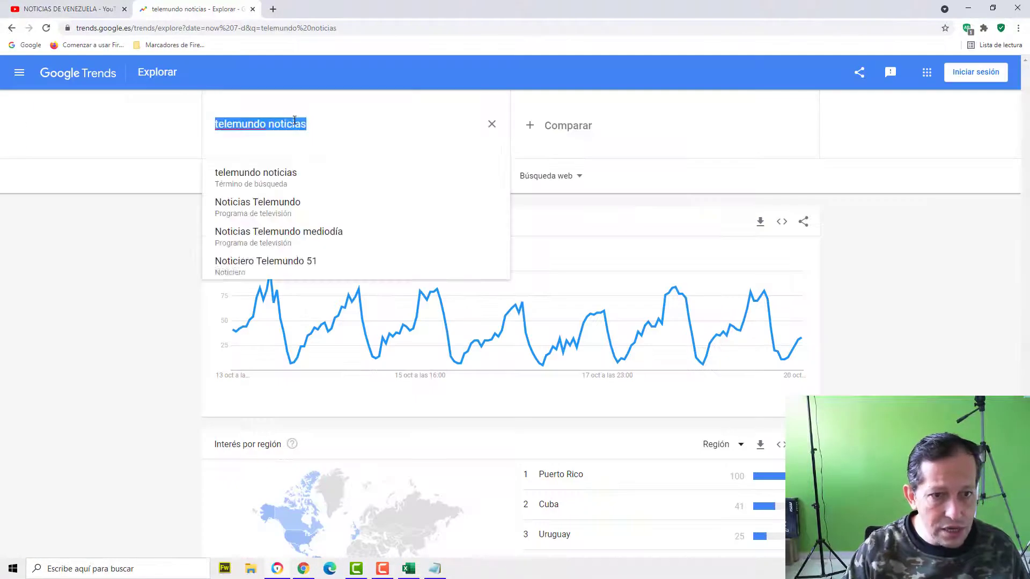
key(ctrl+v)
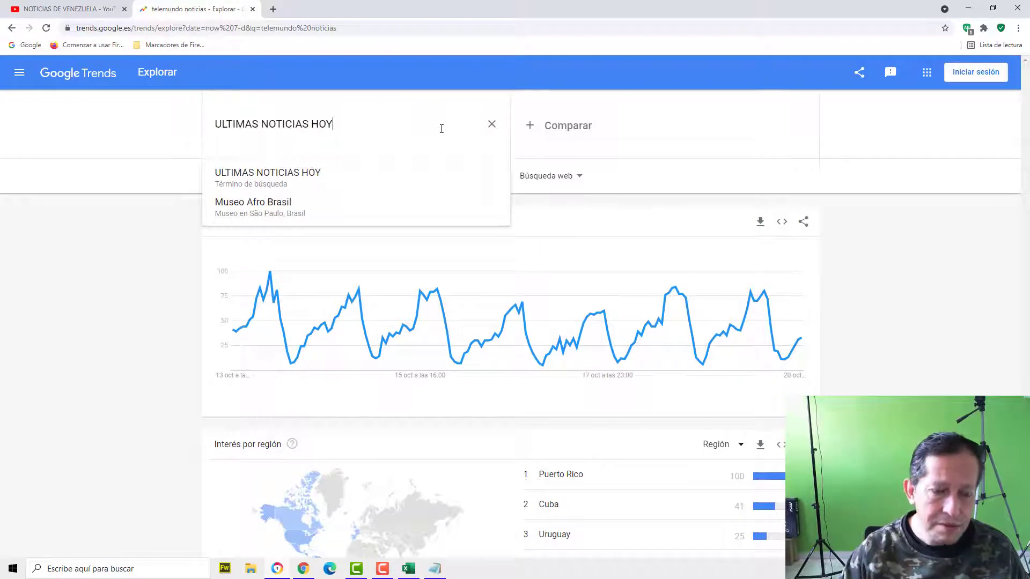
click(406, 170)
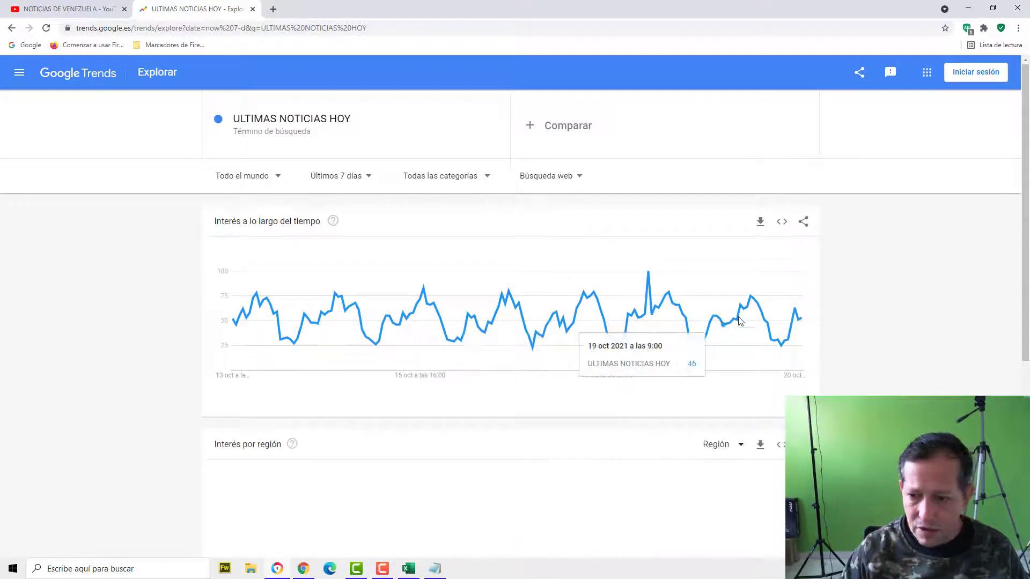
- Record "ULTIMAS NOTICIAS HOY" with 65 daily visits in row 15 of the Excel sheet
click(434, 573)
click(117, 279)
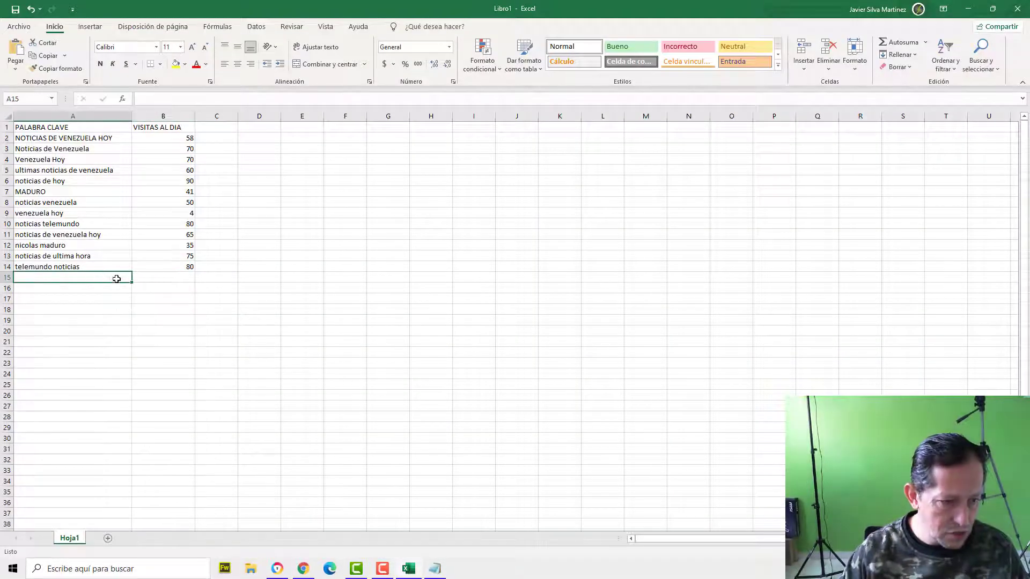
key(ctrl+v)
click(156, 278)
text(65)
key(Return)
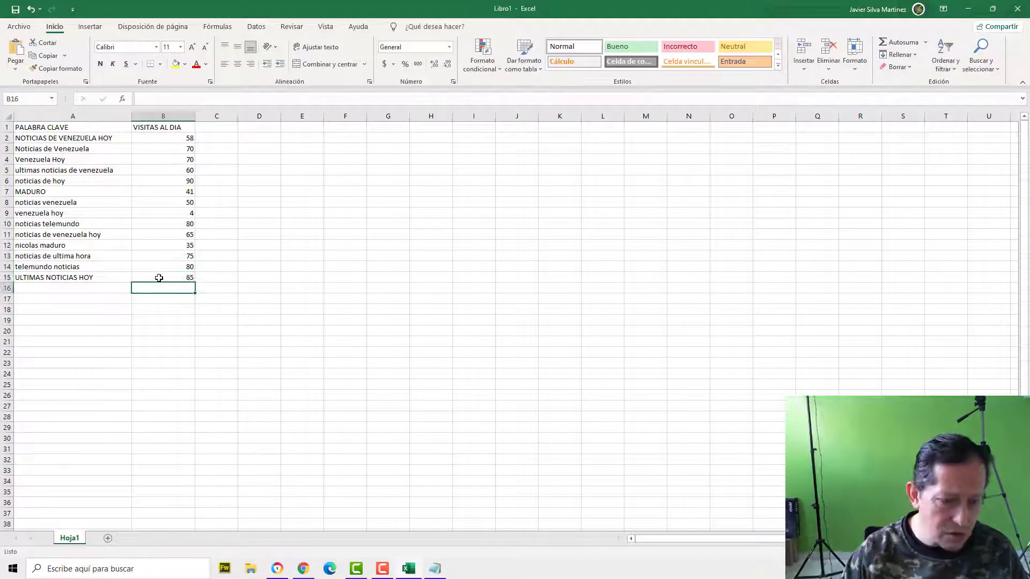
- Delete the line "ULTIMAS NOTICIAS HOY 18 DE OCTUBRE 2021" from the Notepad keyword list
click(429, 574)
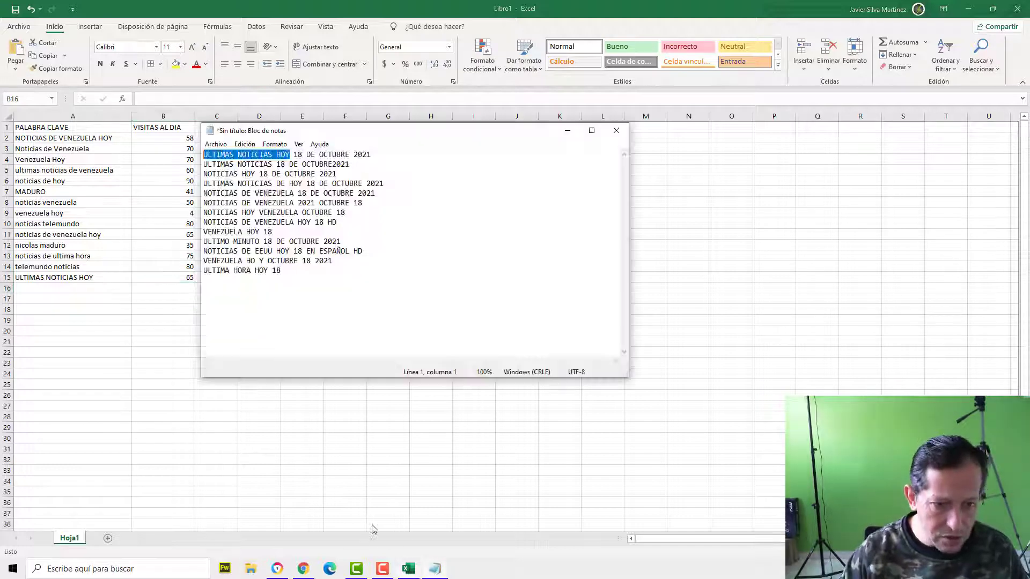
click(376, 157)
drag(390, 155, 203, 156)
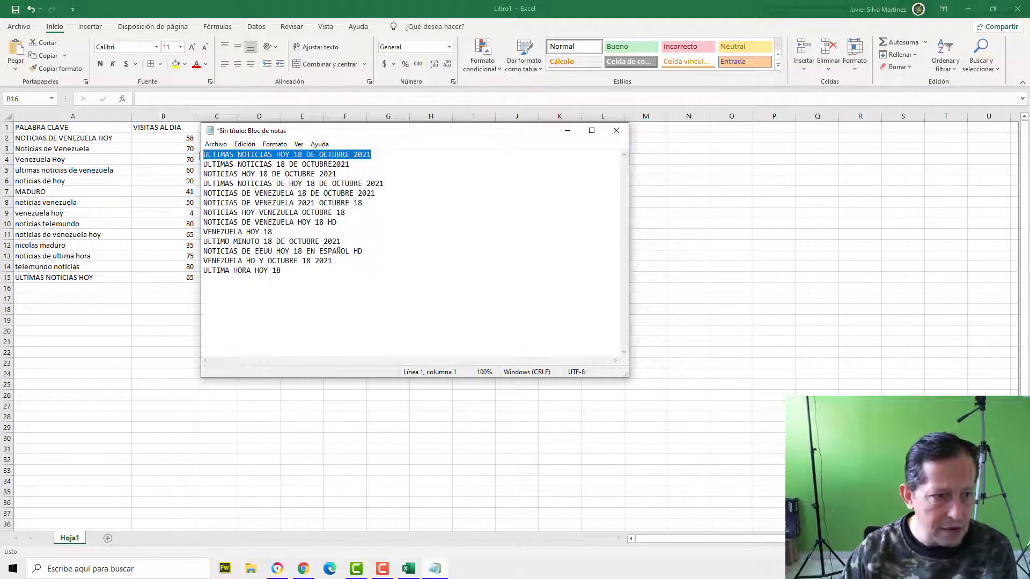
key(Delete)
key(Delete)
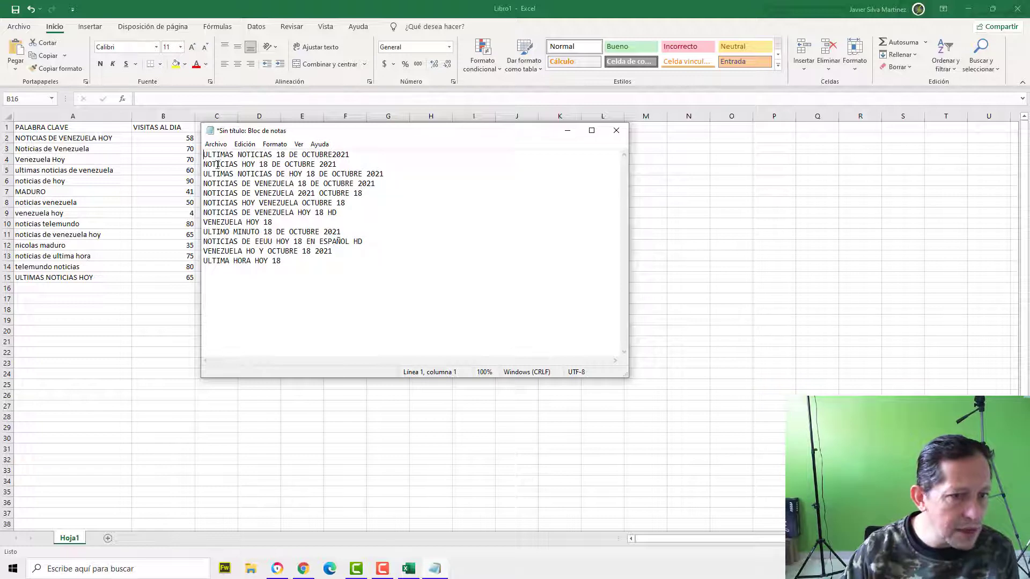
- Copy "ULTIMAS NOTICIAS" from the first Notepad line and replace the Google Trends search term with it
drag(272, 156, 206, 155)
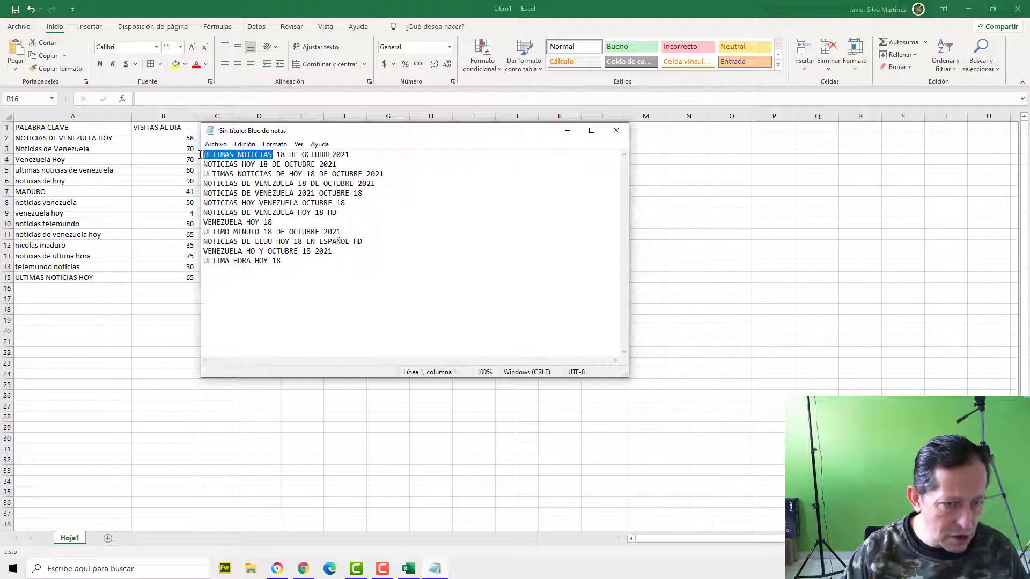
click(310, 573)
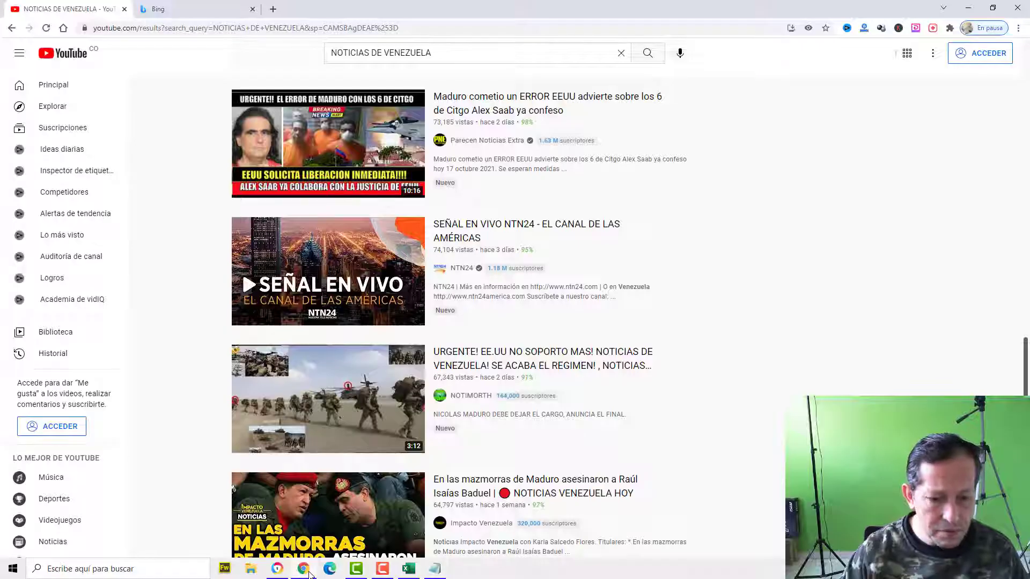
click(277, 572)
click(322, 122)
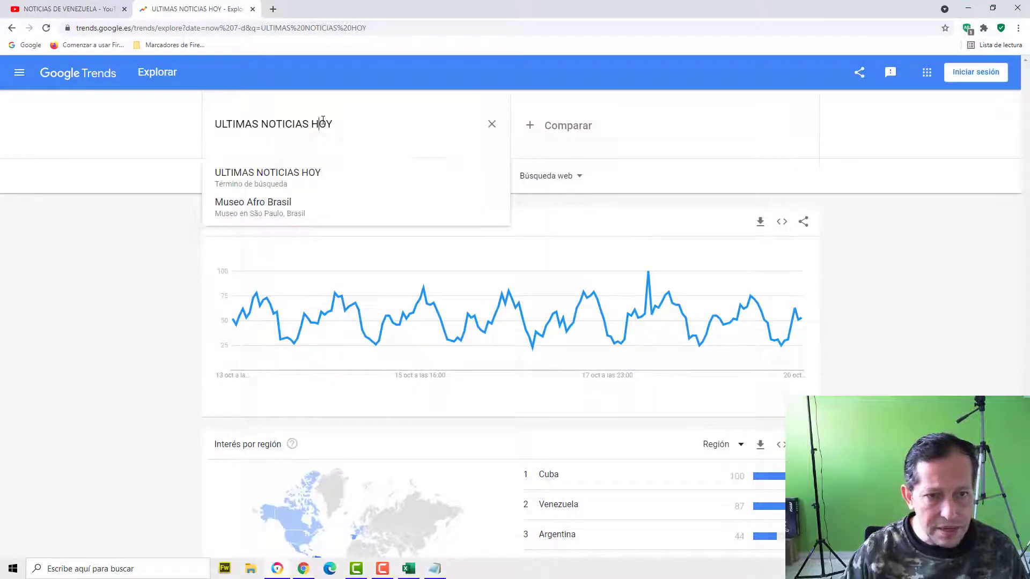
key(ctrl+v)
triple_click(322, 122)
key(ctrl+v)
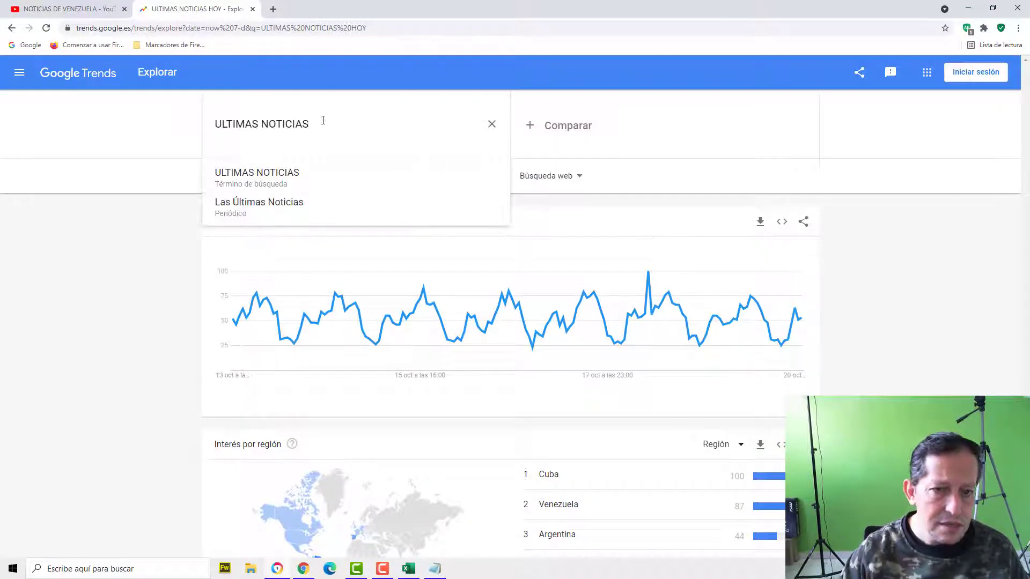
key(Return)
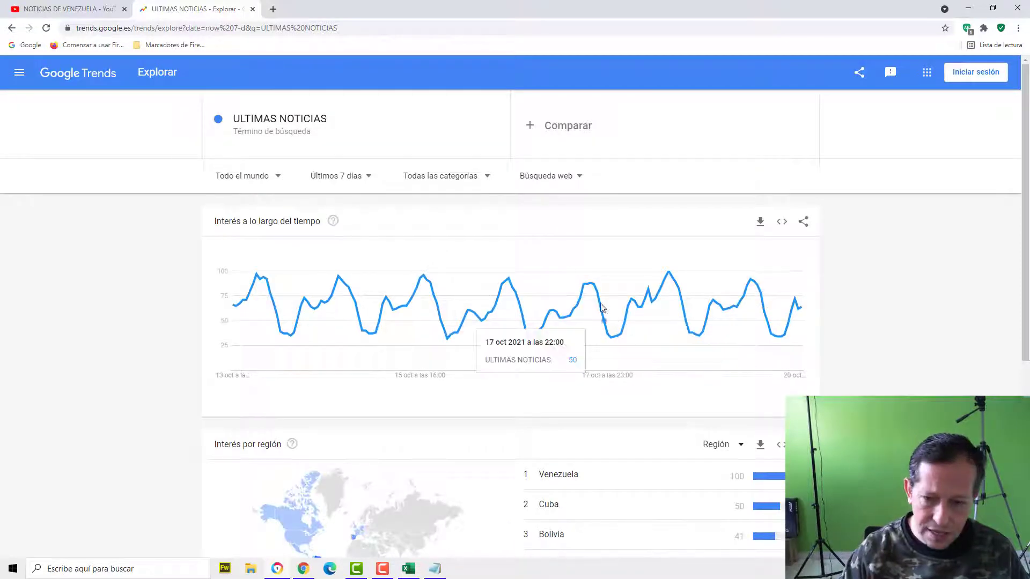
- Record "ULTIMAS NOTICIAS" with 80 daily visits in row 16 of the Excel sheet
click(419, 574)
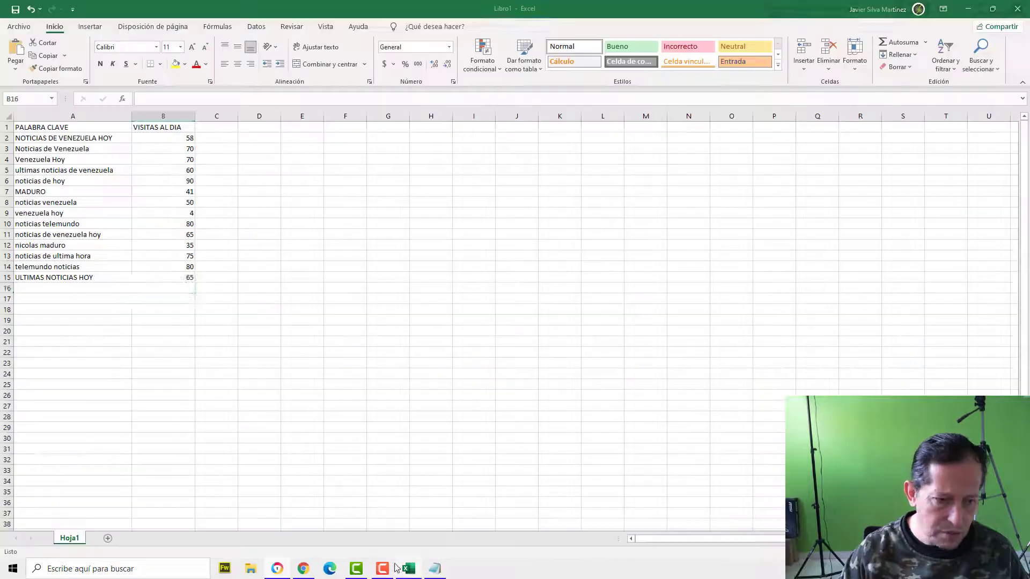
click(70, 291)
key(ctrl+v)
click(157, 291)
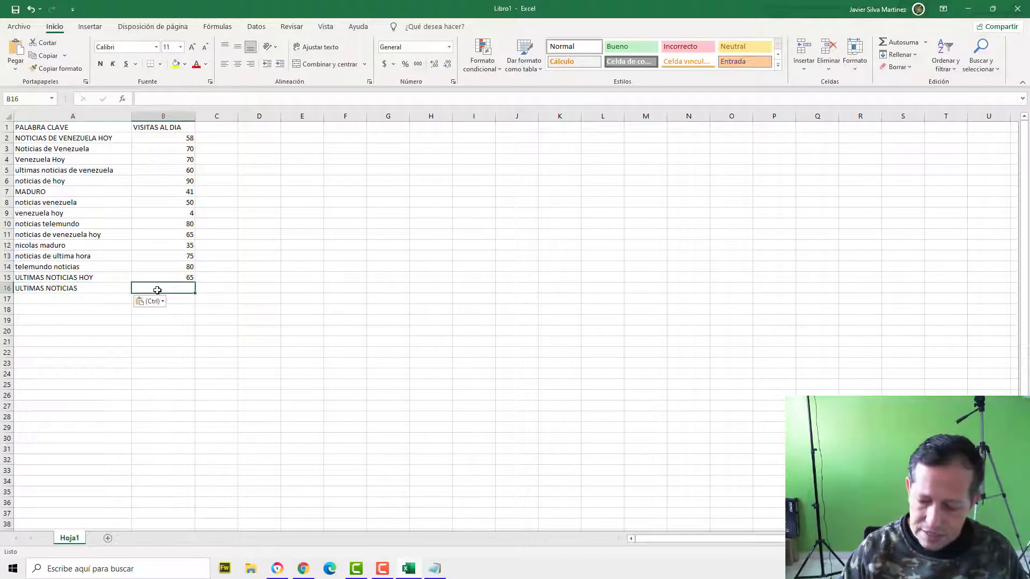
text(80)
key(Return)
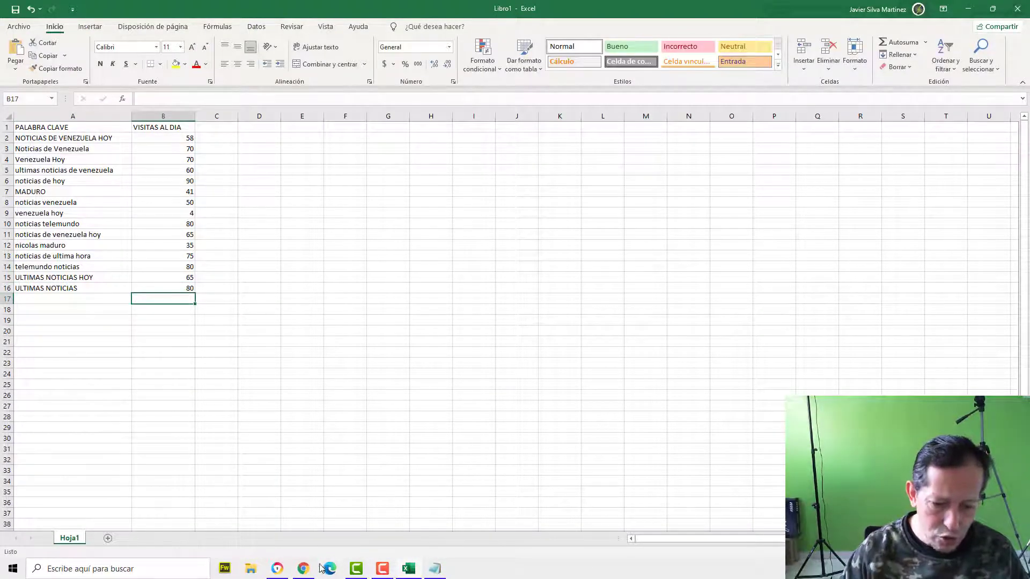
- In the Notepad list, delete the texts "ULTIMAS NOTICIAS 18 DE OCTUBRE2021" and "NOTICIAS HOY 18 DE OCTUBRE 2021"
click(303, 570)
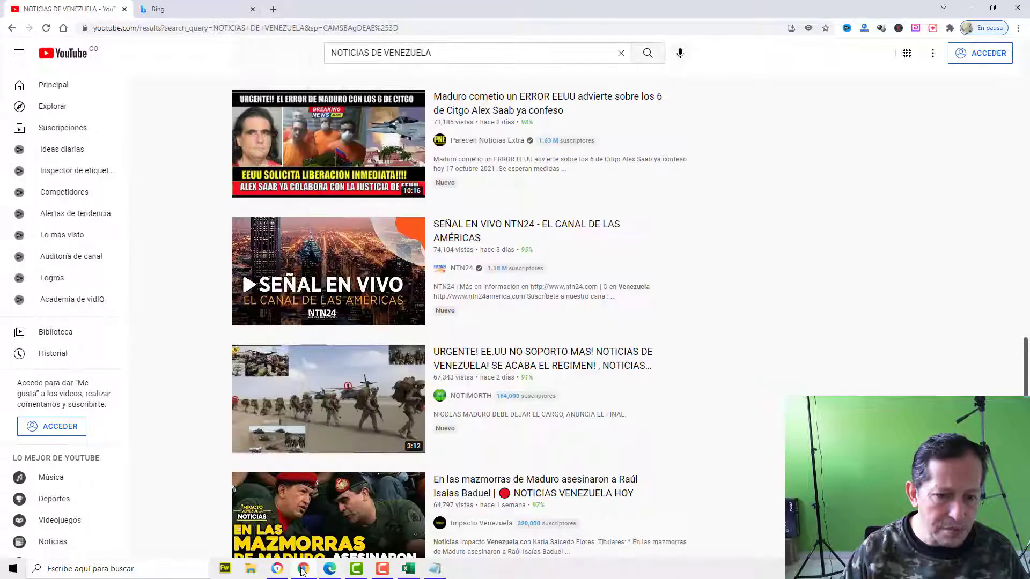
click(436, 570)
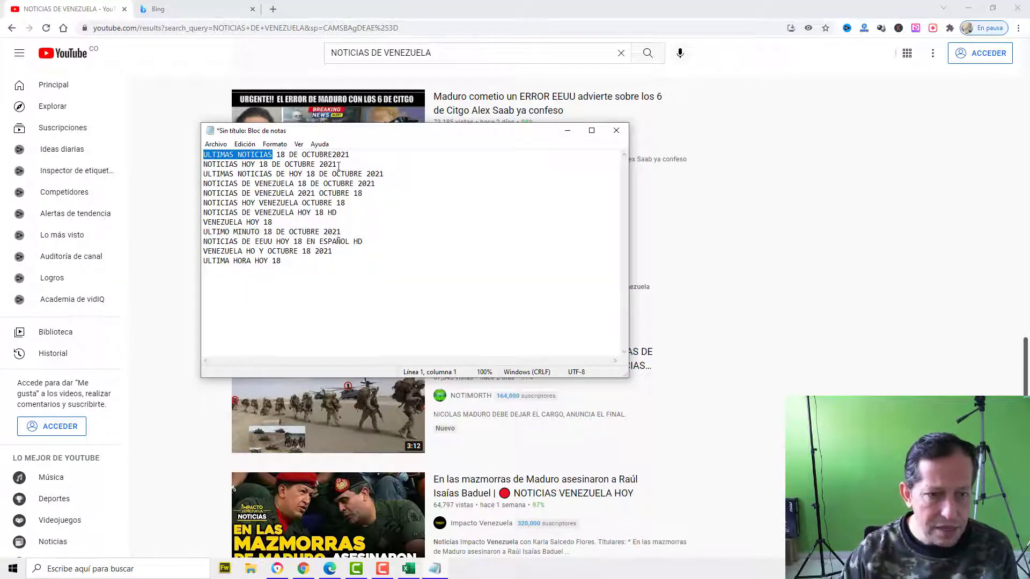
drag(351, 154, 193, 155)
key(Delete)
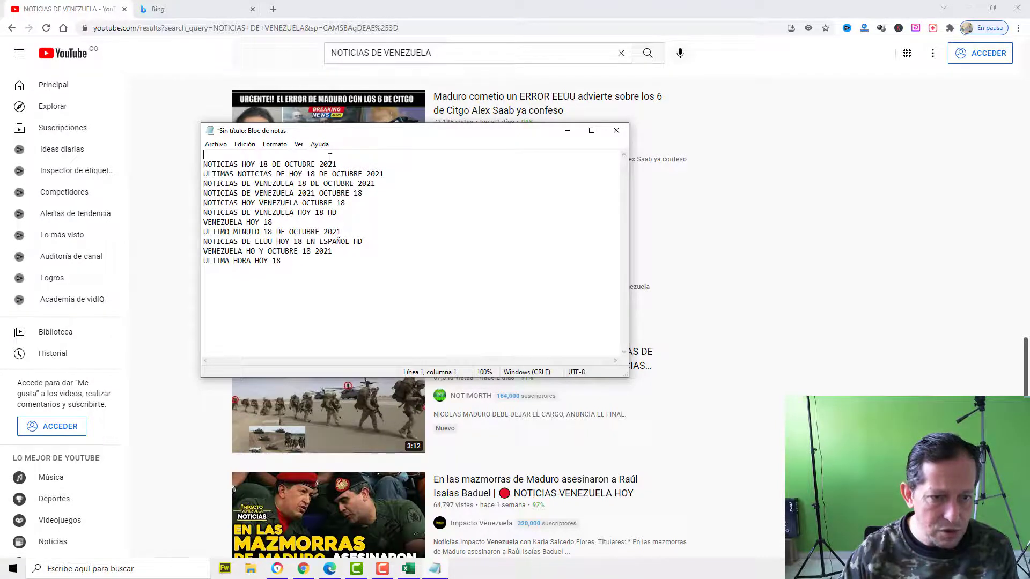
drag(353, 164, 200, 164)
key(Delete)
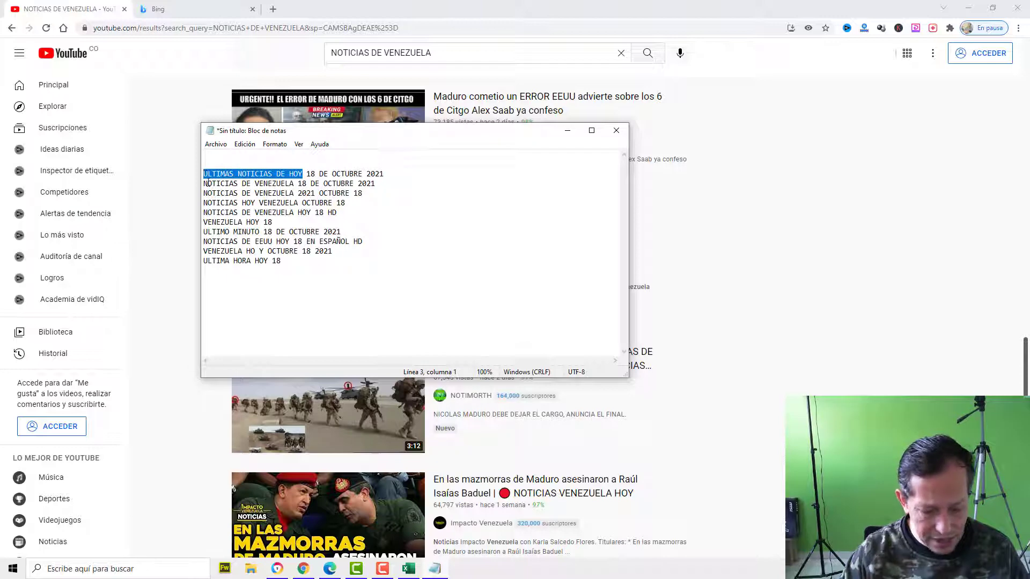
- Change the Google Trends search term to "ULTIMAS NOTICIAS DE HOY"
click(302, 571)
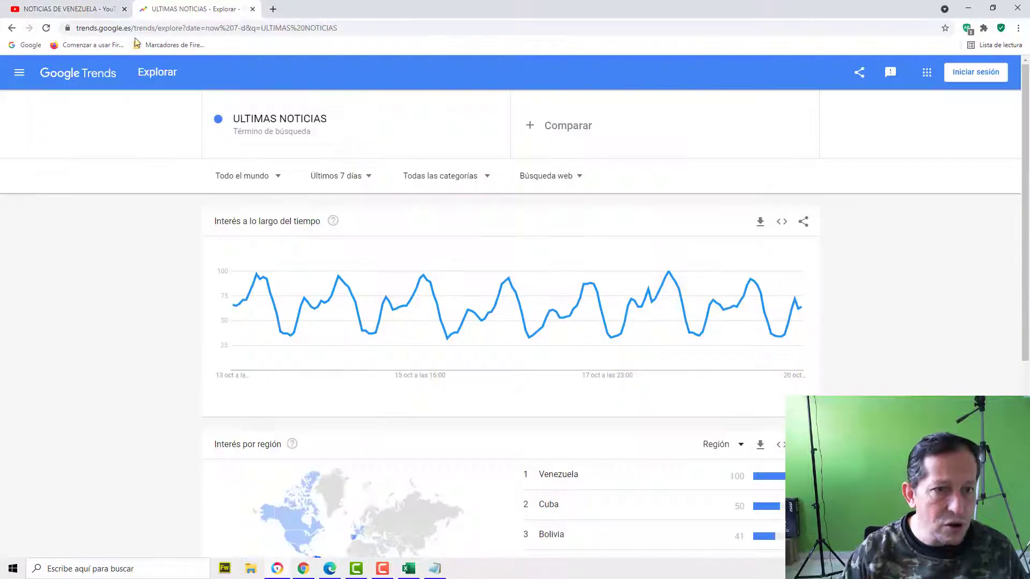
click(290, 118)
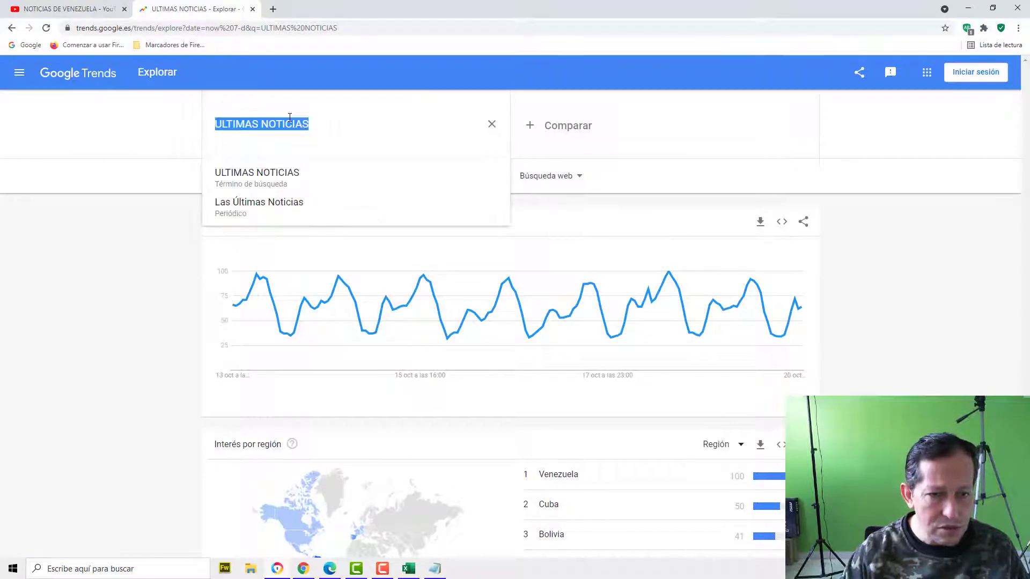
key(End)
text(DE HOY)
click(333, 184)
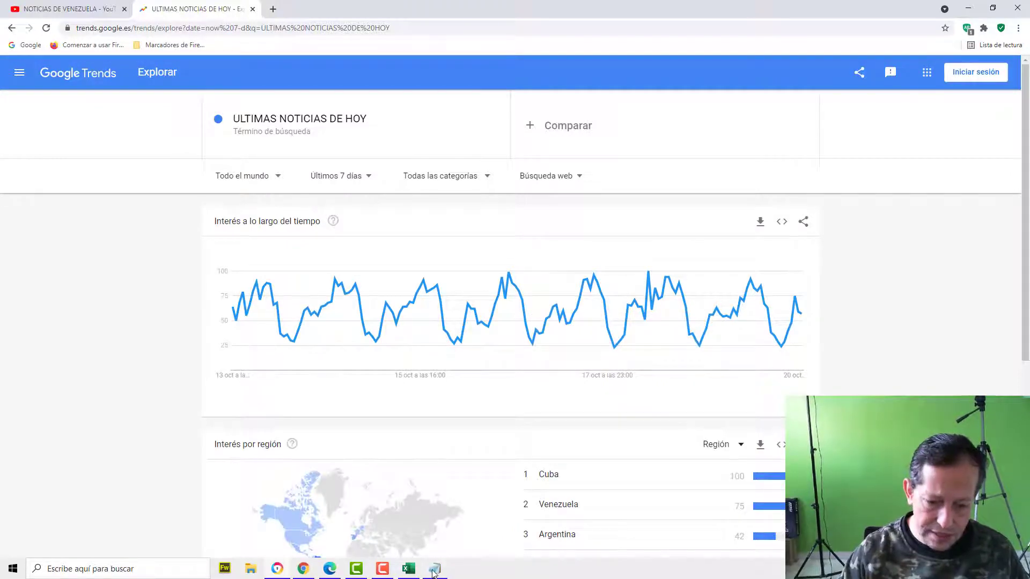
- Record "ULTIMAS NOTICIAS DE HOY" with 75 daily visits in row 17 of the Excel sheet
click(409, 569)
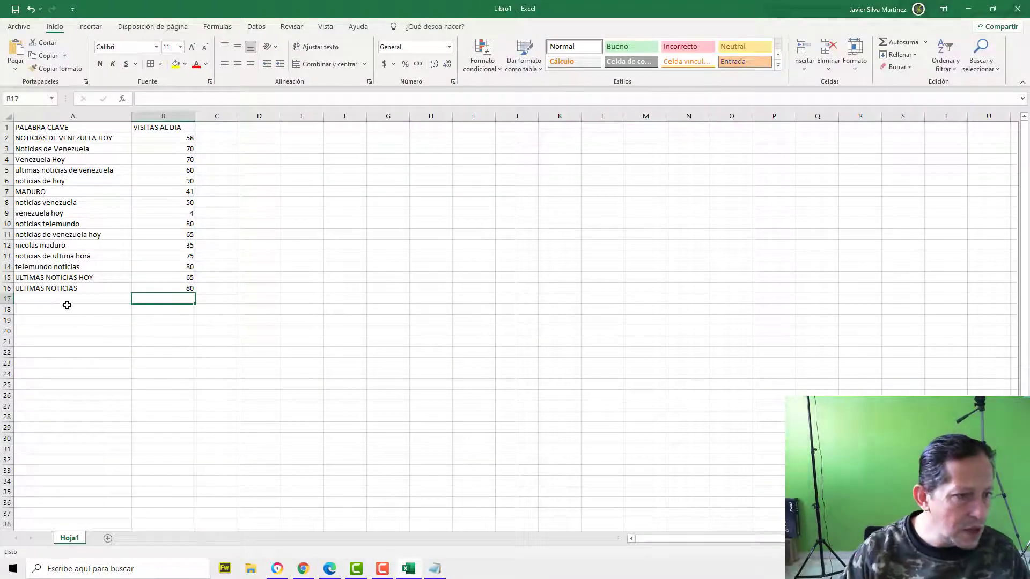
drag(54, 141, 58, 298)
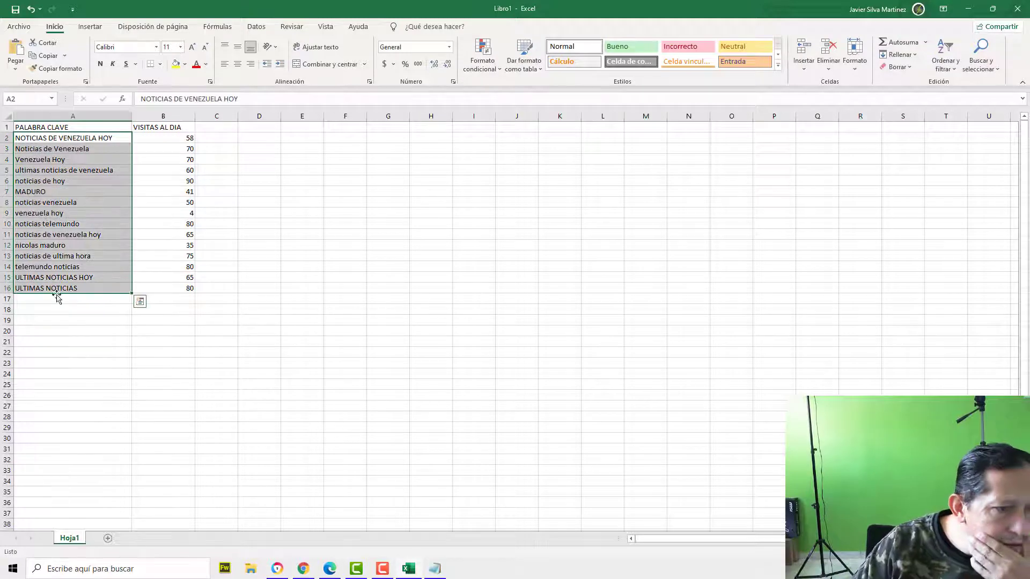
click(58, 305)
click(59, 298)
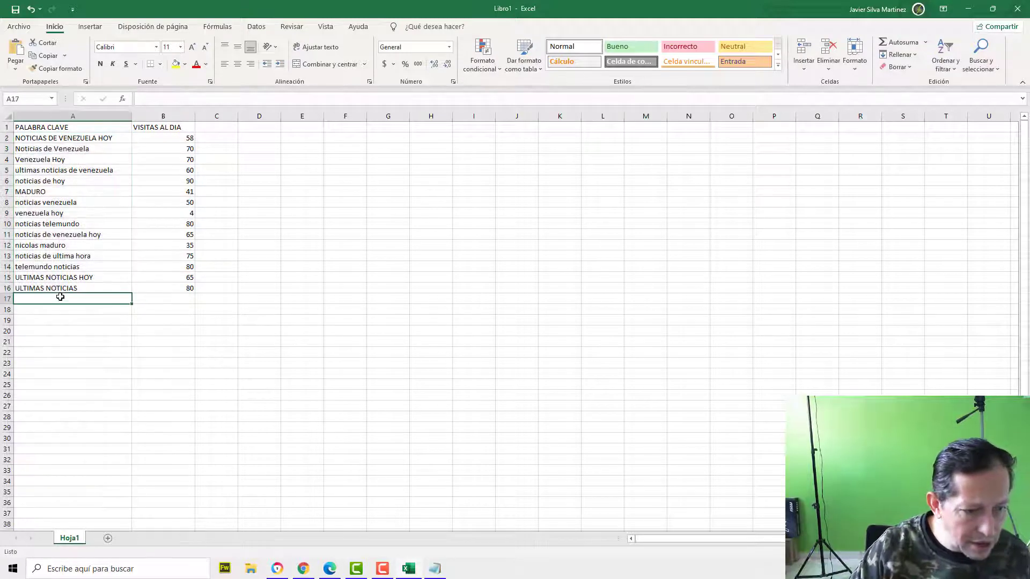
text(ULTIMAS NOTICIAS DE HOY)
click(190, 299)
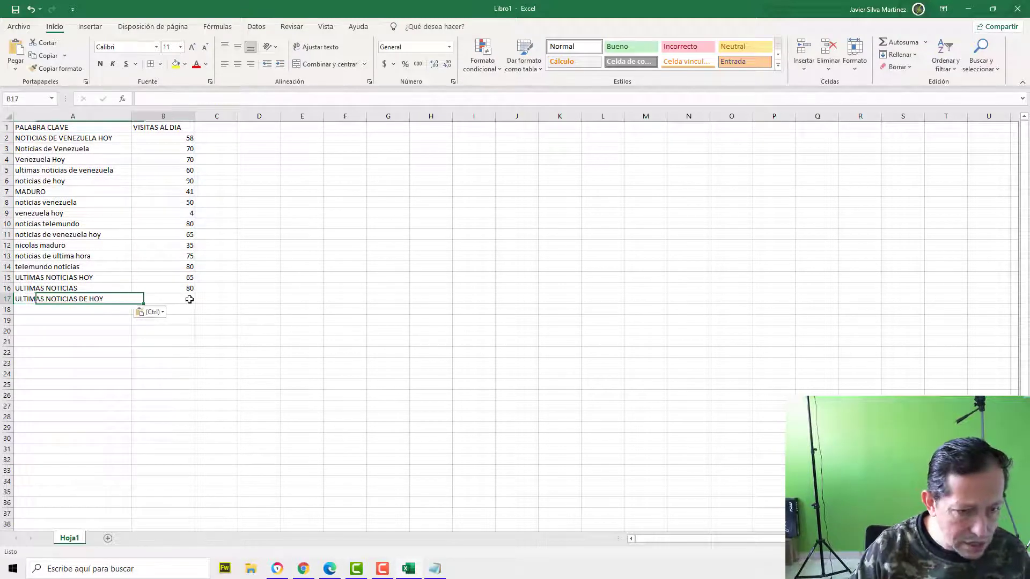
text(75)
key(Return)
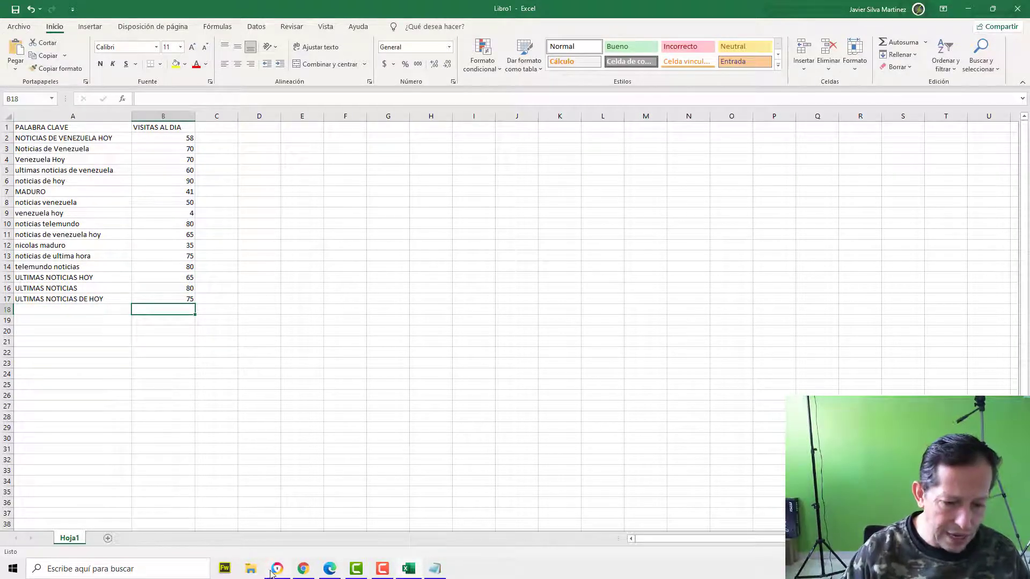
- In the Notepad list, delete the first three keywords, from "ULTIMAS NOTICIAS DE HOY 18 DE OCTUBRE 2021" through "NOTICIAS DE VENEZUELA 2021 OCTUBRE 18"
click(436, 569)
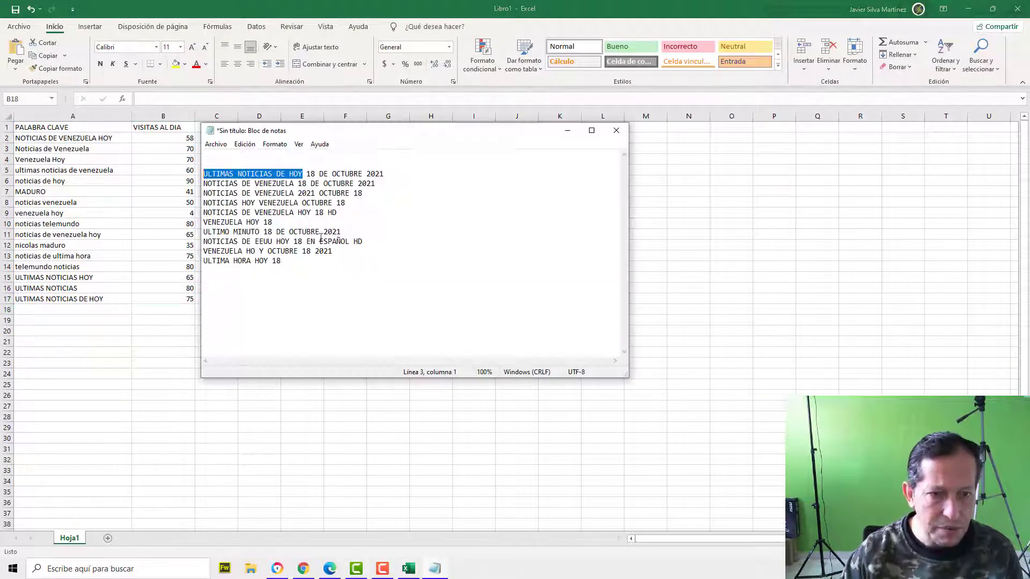
drag(405, 171, 203, 173)
key(Delete)
key(Delete)
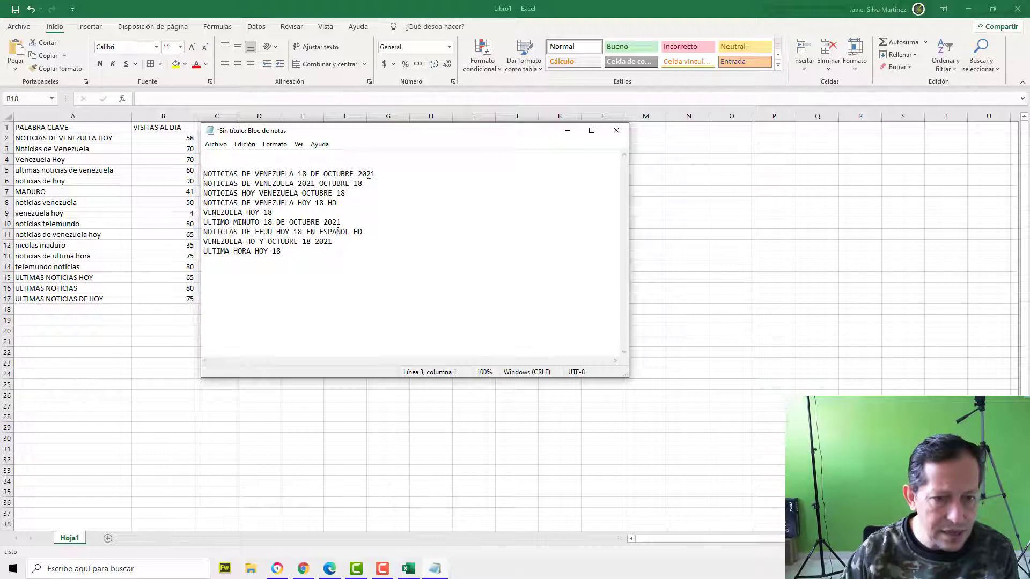
drag(376, 174, 184, 178)
key(Delete)
drag(363, 184, 204, 181)
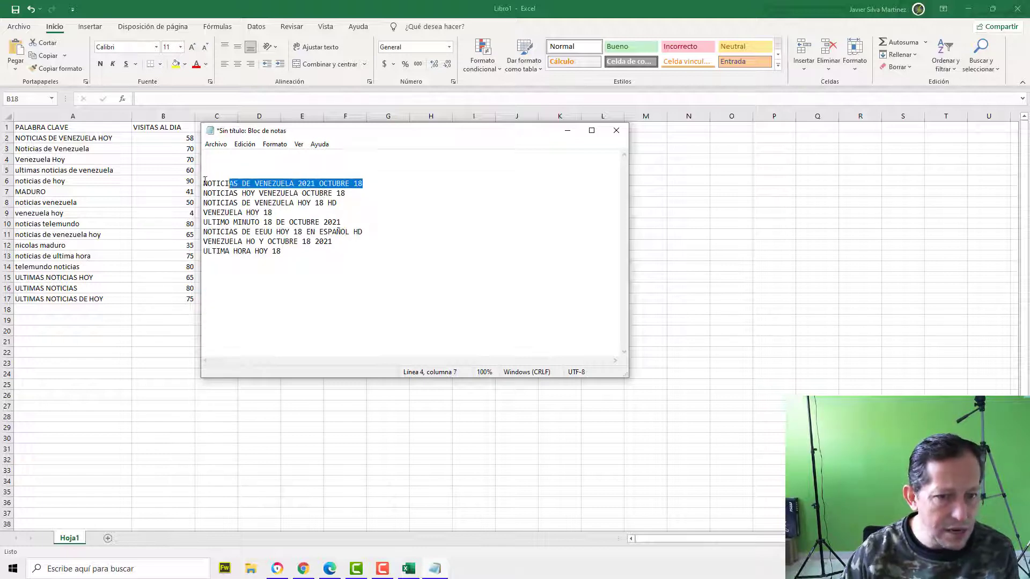
key(Delete)
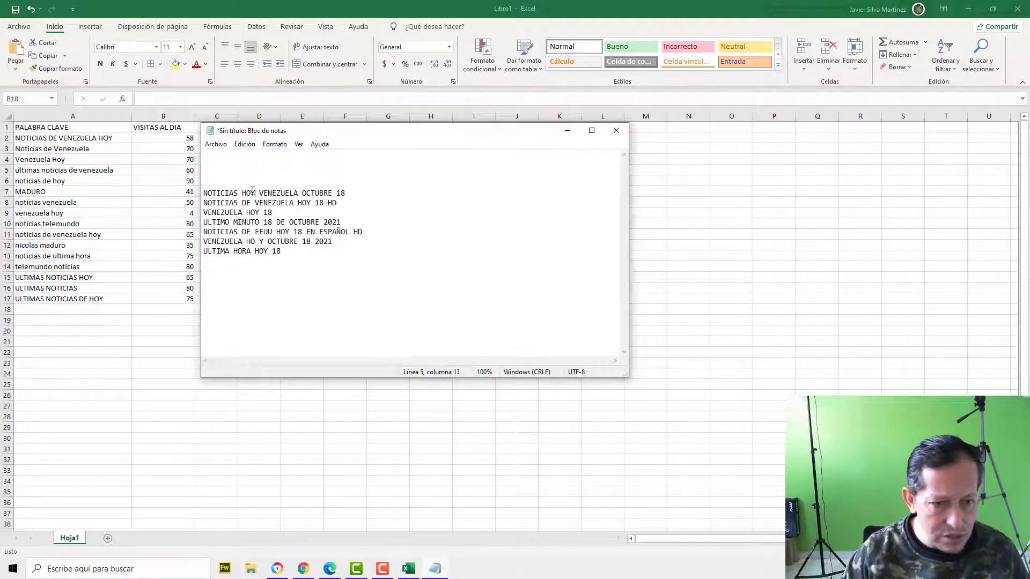
- Copy "NOTICIAS HOY" from Notepad, add it as a Google Trends term and remove "ULTIMAS NOTICIAS DE HOY" from the comparison
drag(253, 192, 168, 192)
key(ctrl+c)
click(278, 568)
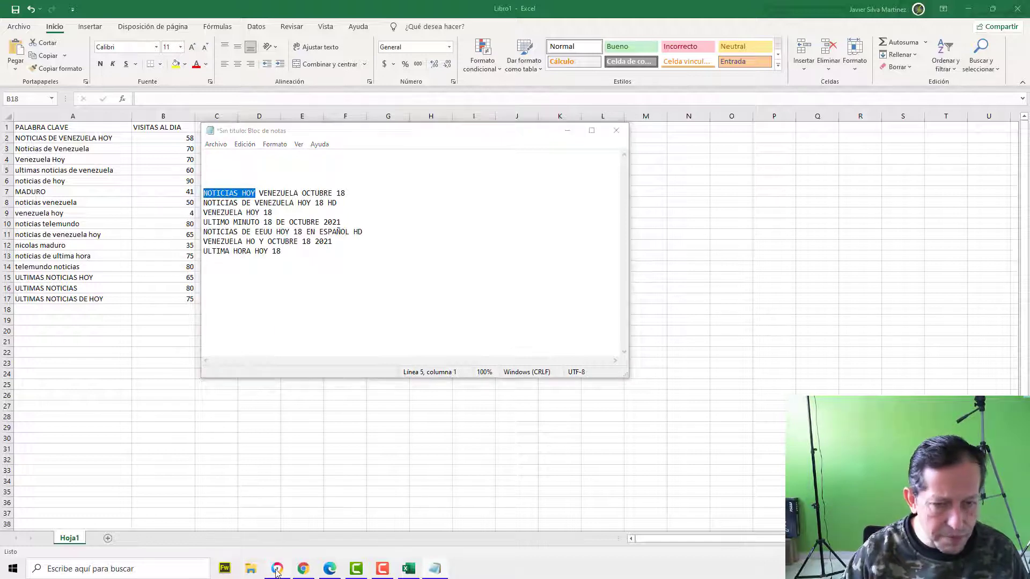
click(594, 126)
key(ctrl+v)
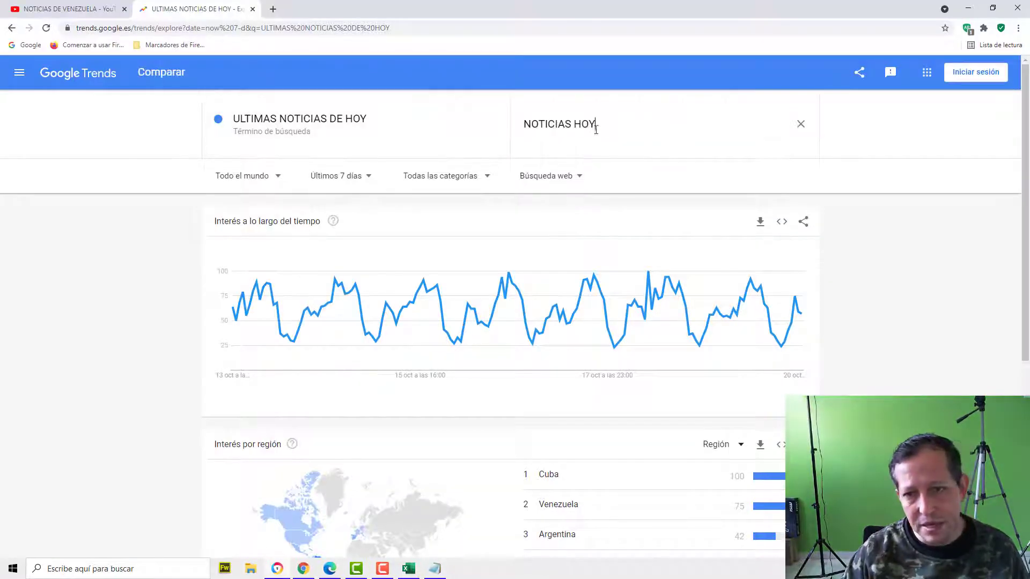
key(Return)
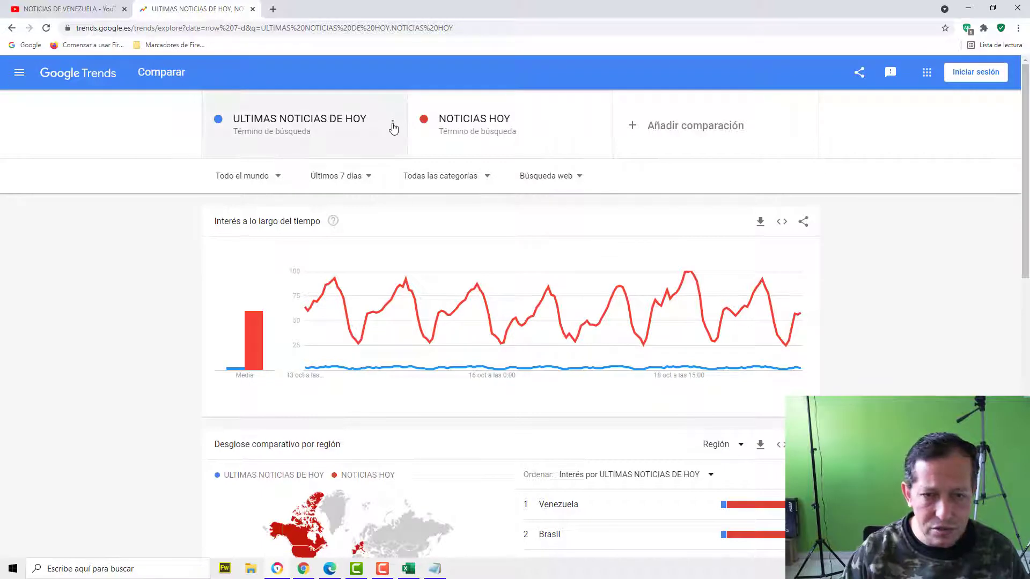
click(393, 128)
click(346, 127)
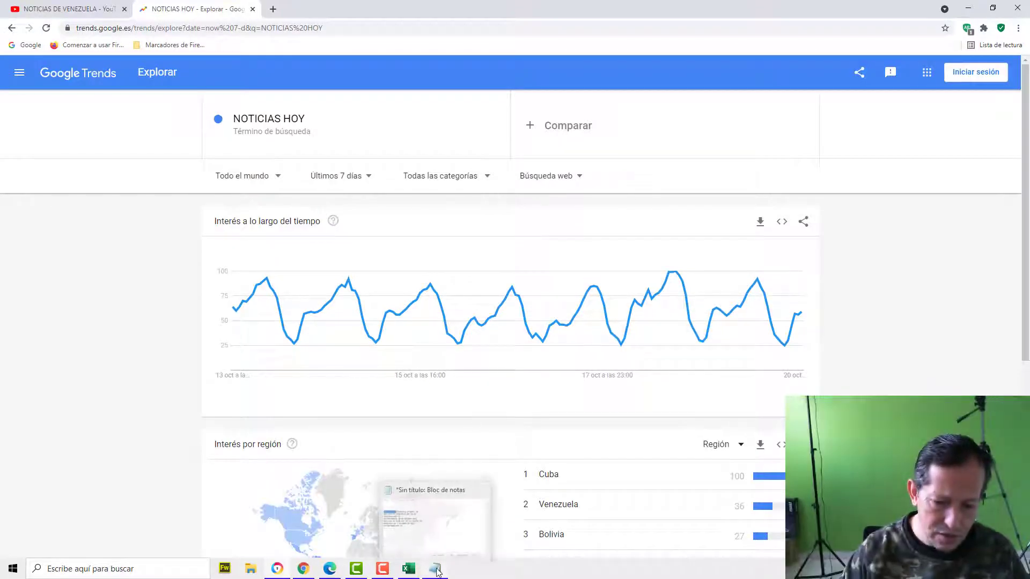
- Record "NOTICIAS HOY" with 84 daily visits in row 18 of the Excel sheet
click(409, 568)
click(68, 308)
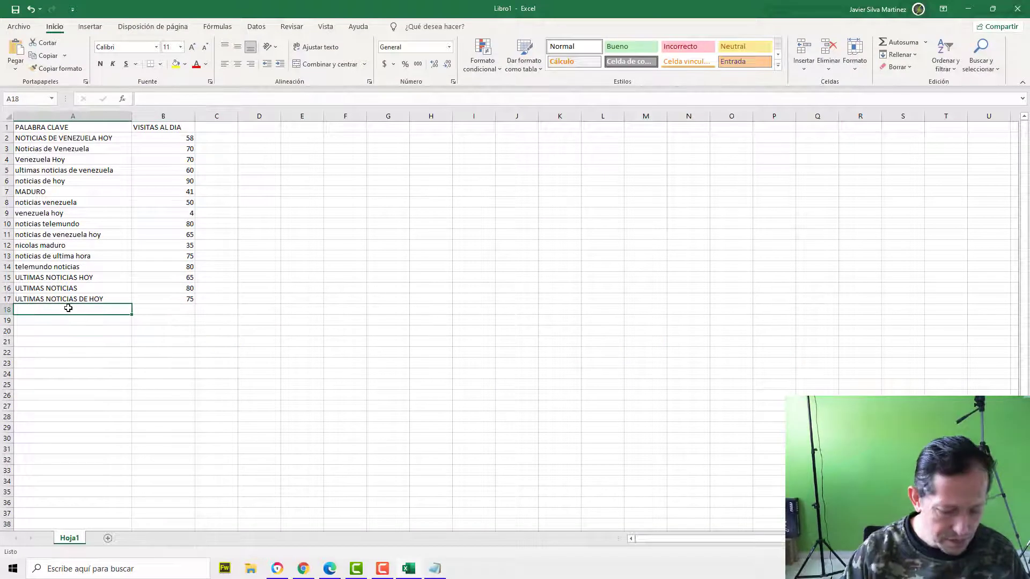
key(ctrl+v)
click(168, 312)
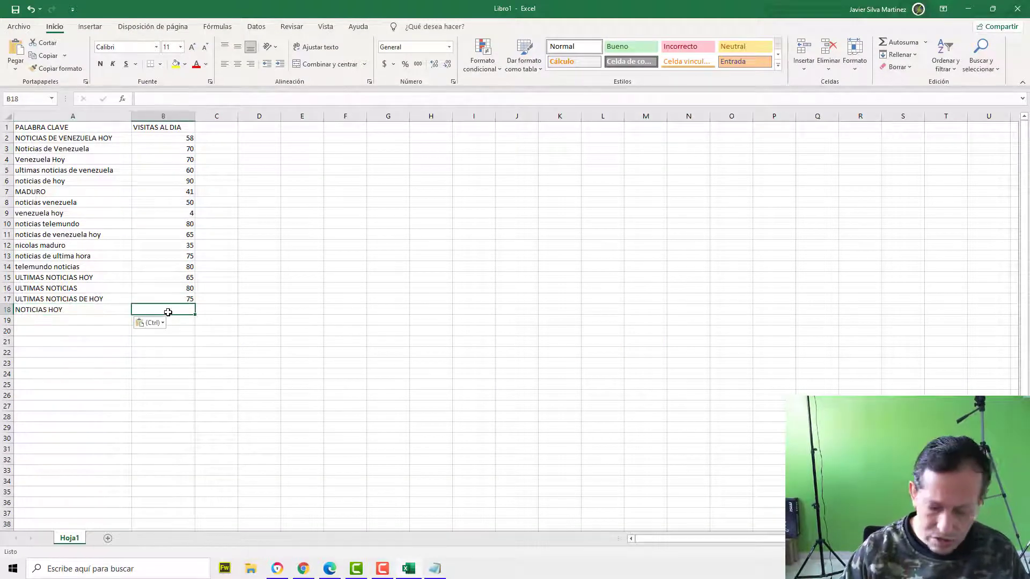
text(84)
key(Return)
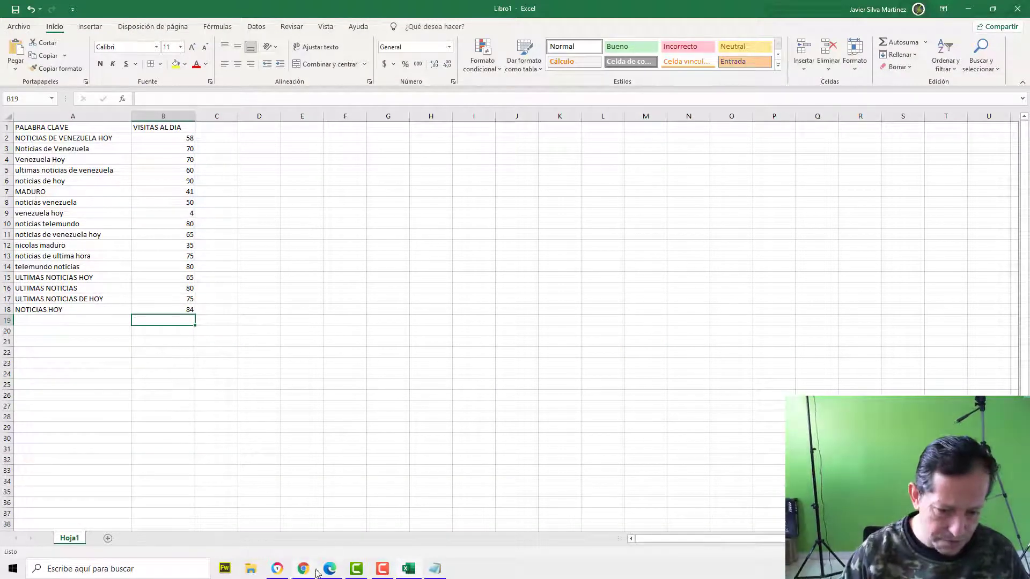
- Delete the line "NOTICIAS HOY VENEZUELA OCTUBRE 18" from the Notepad keyword list
click(434, 571)
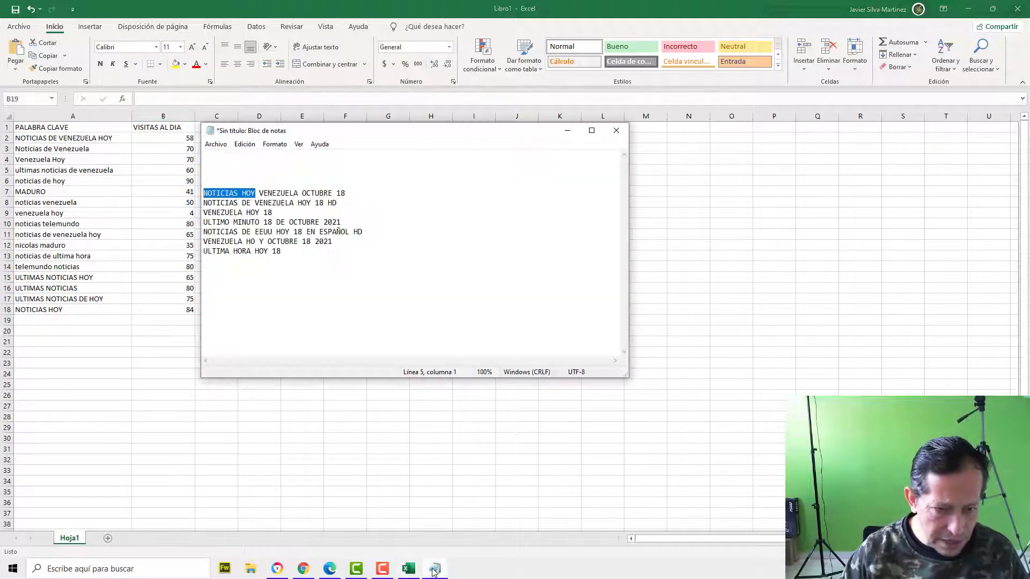
drag(371, 194, 182, 194)
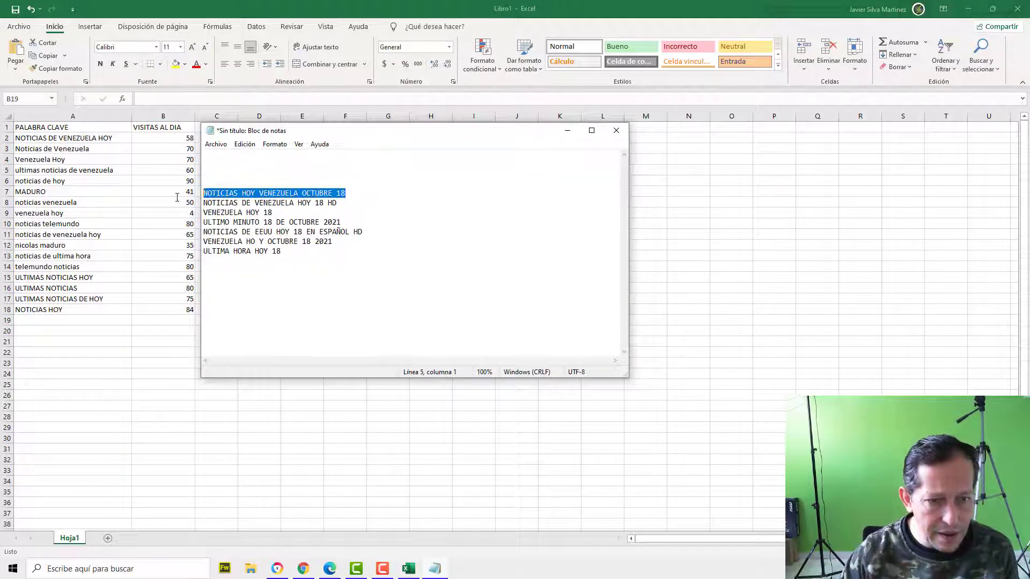
key(BackSpace)
key(BackSpace)
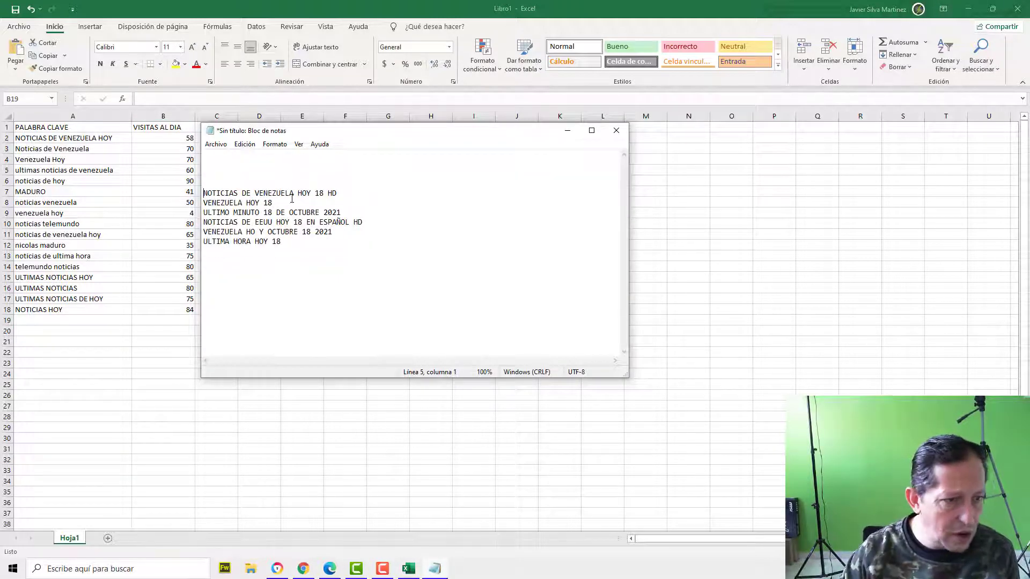
- Check the Excel sheet for duplicates and delete "NOTICIAS DE VENEZUELA HOY 18 HD" and "VENEZUELA HOY 18" from the Notepad list
key(alt+Tab)
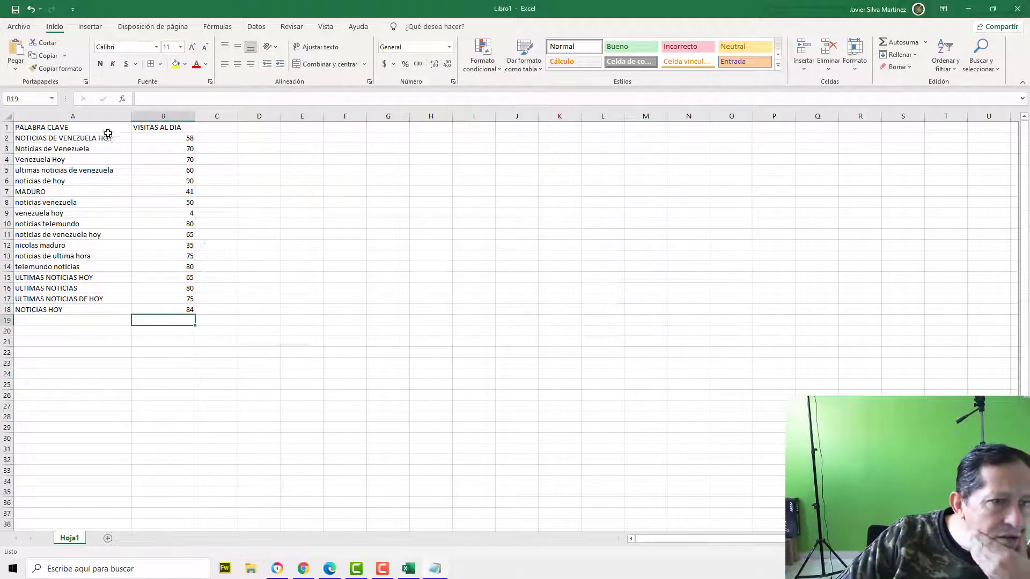
click(110, 138)
key(alt+Tab)
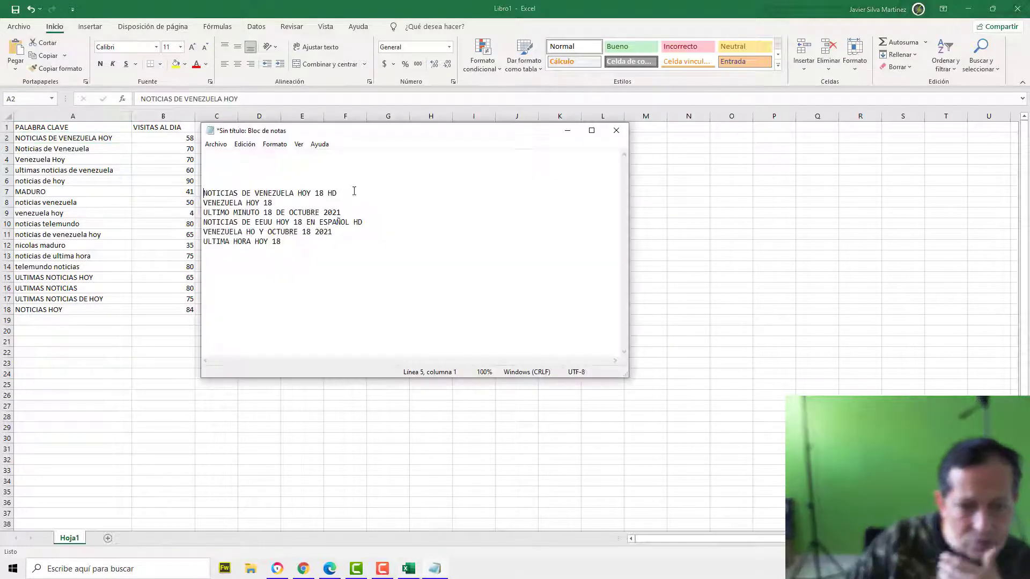
triple_click(270, 192)
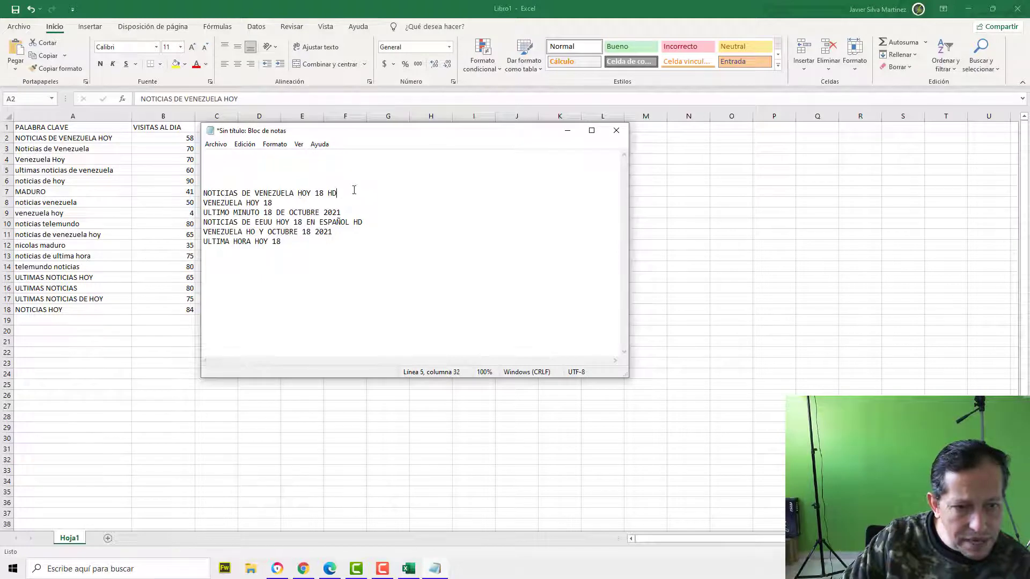
drag(354, 190, 218, 192)
key(Delete)
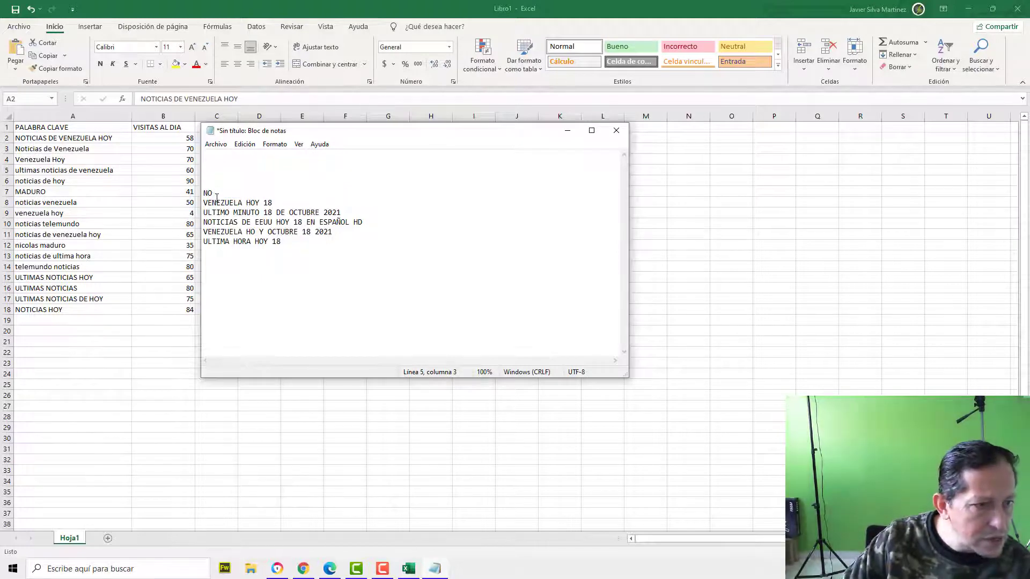
shift+click(203, 193)
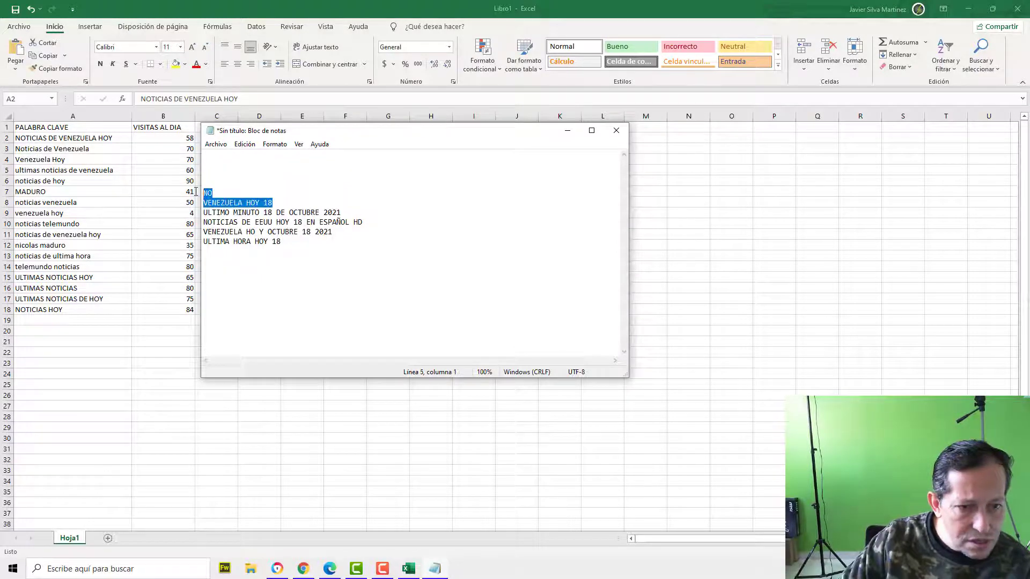
key(Delete)
- Copy "ULTIMO MINUTO" from Notepad, add it as a Google Trends term and remove "NOTICIAS HOY" from the comparison
drag(258, 202, 204, 203)
key(ctrl+c)
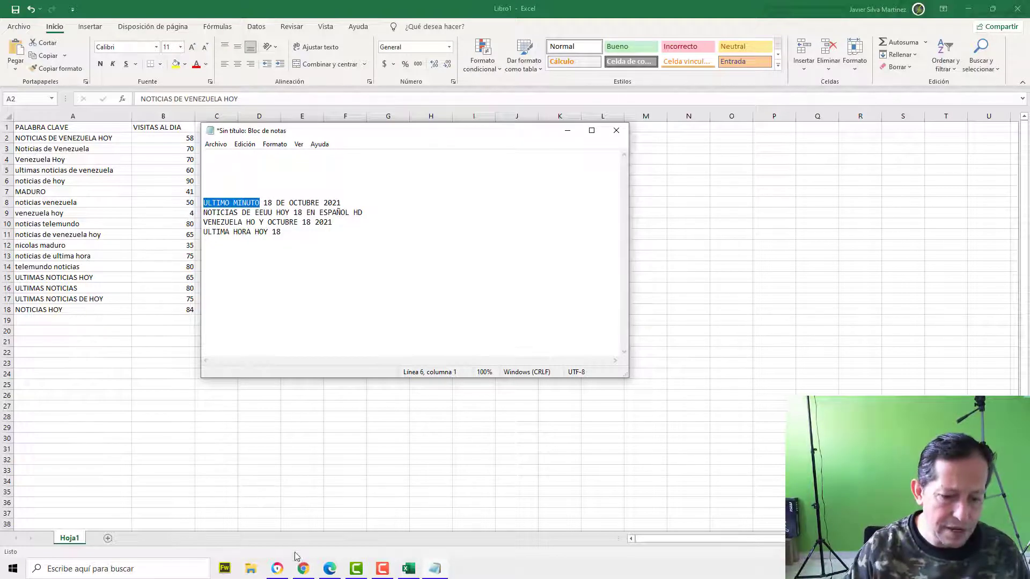
click(304, 569)
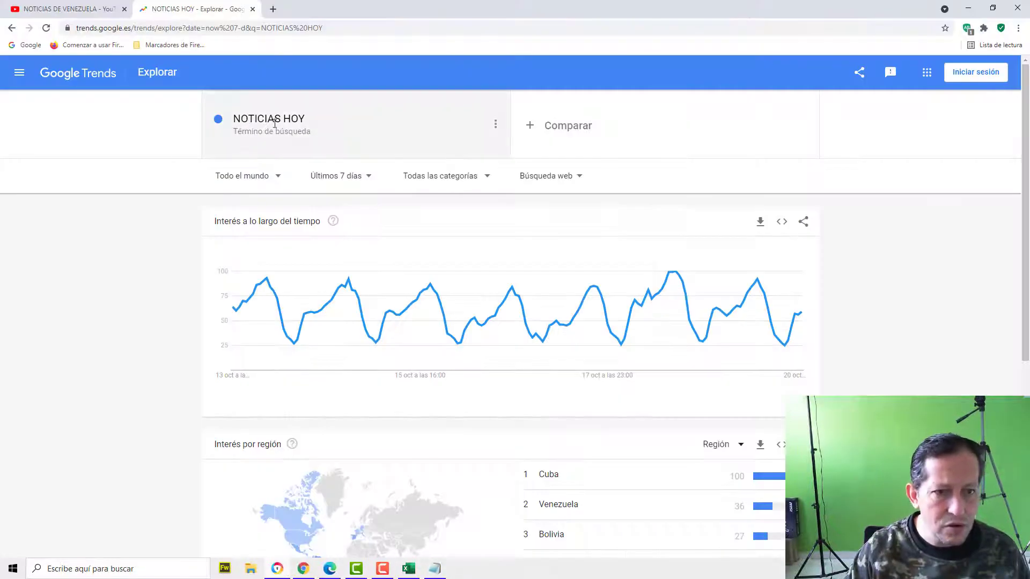
click(553, 125)
key(ctrl+v)
key(Return)
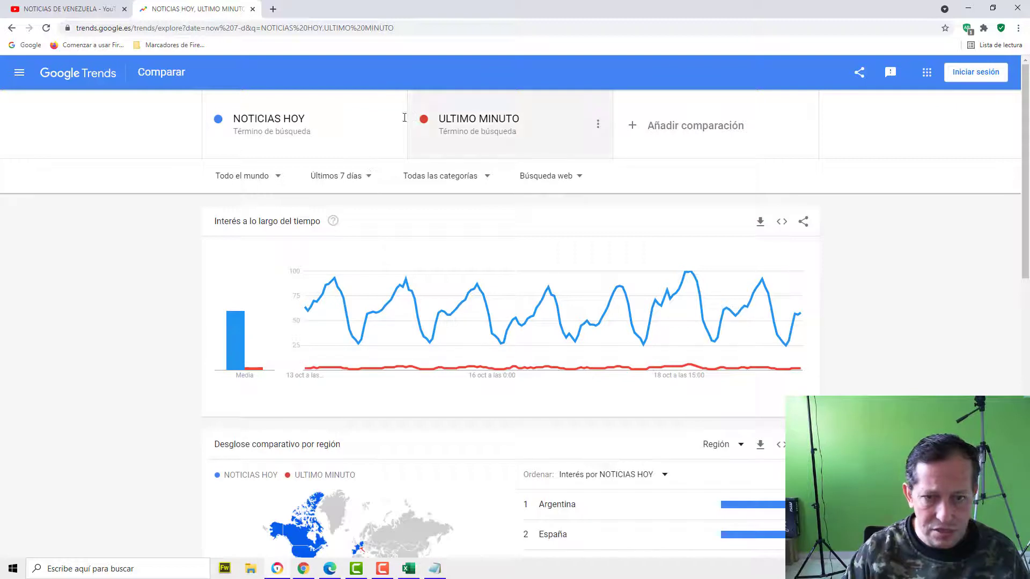
click(393, 129)
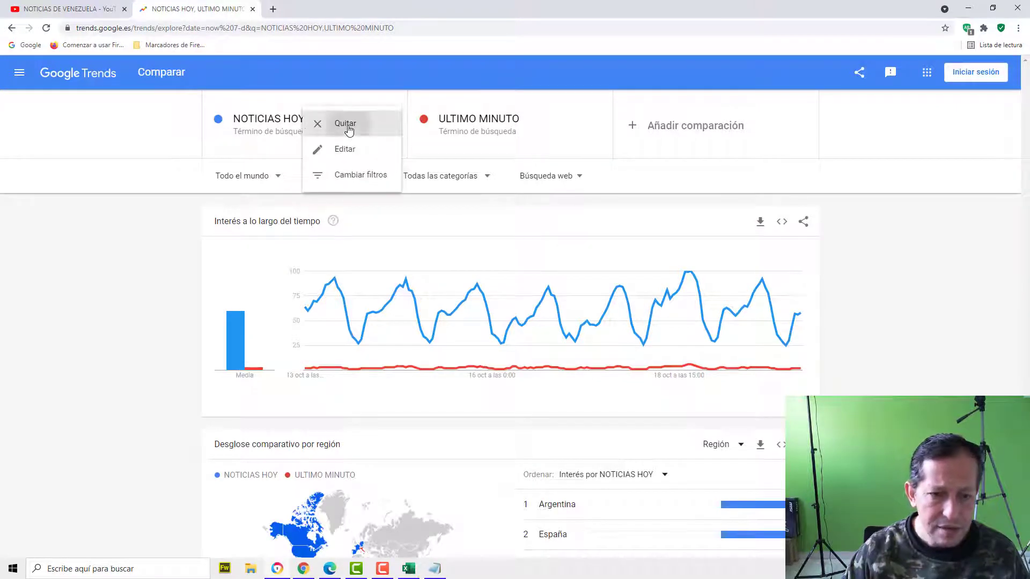
key(Escape)
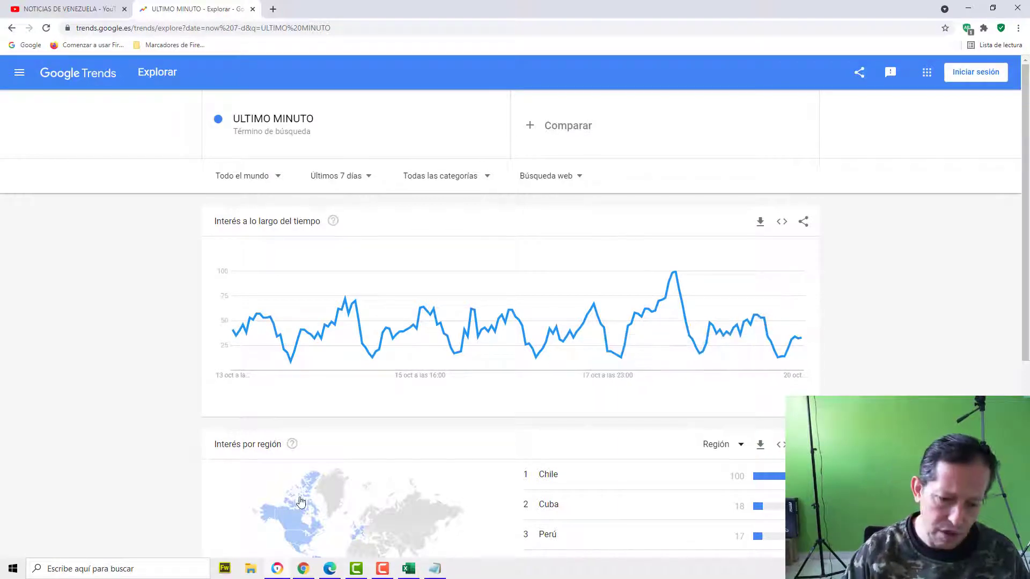
- Record "ULTIMO MINUTO" with 53 daily visits in row 19 of the Excel sheet
click(416, 574)
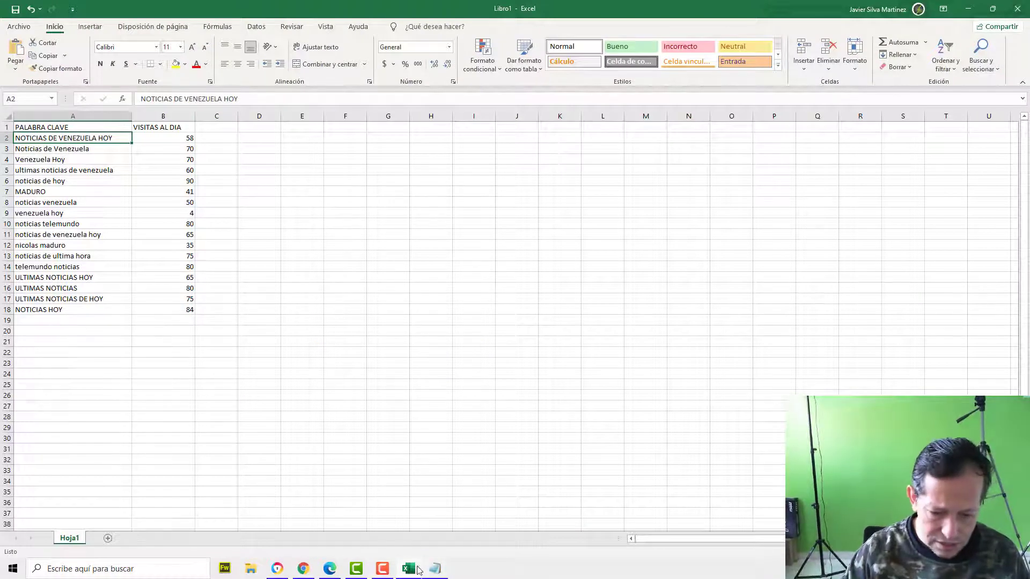
click(48, 321)
key(ctrl+v)
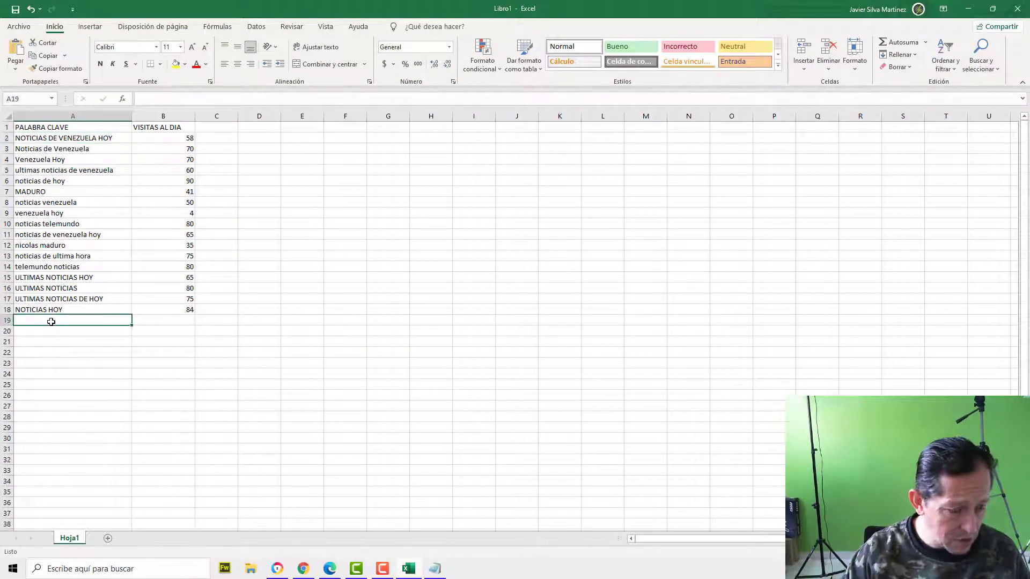
key(ctrl+b)
click(158, 325)
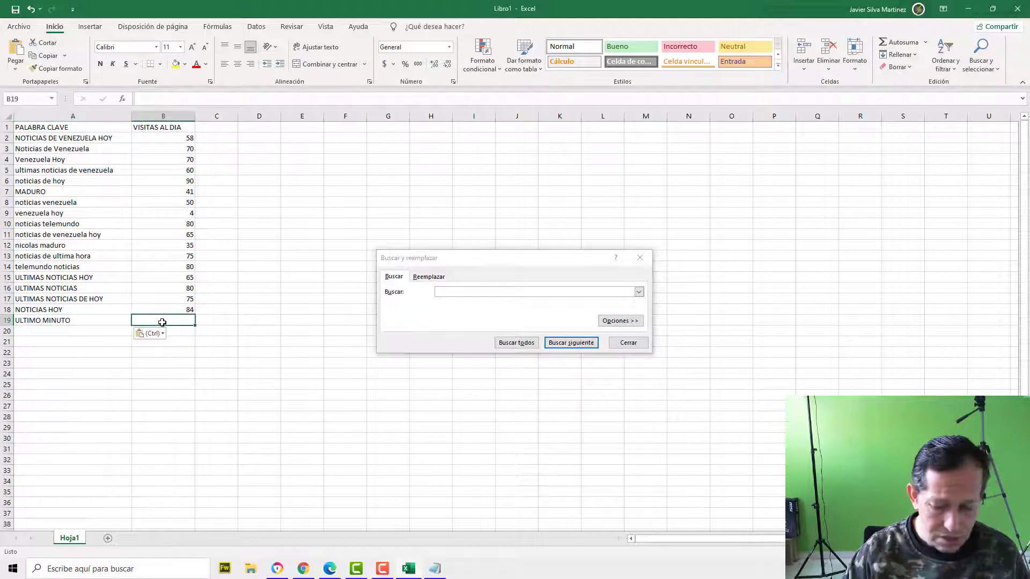
text(53)
key(Return)
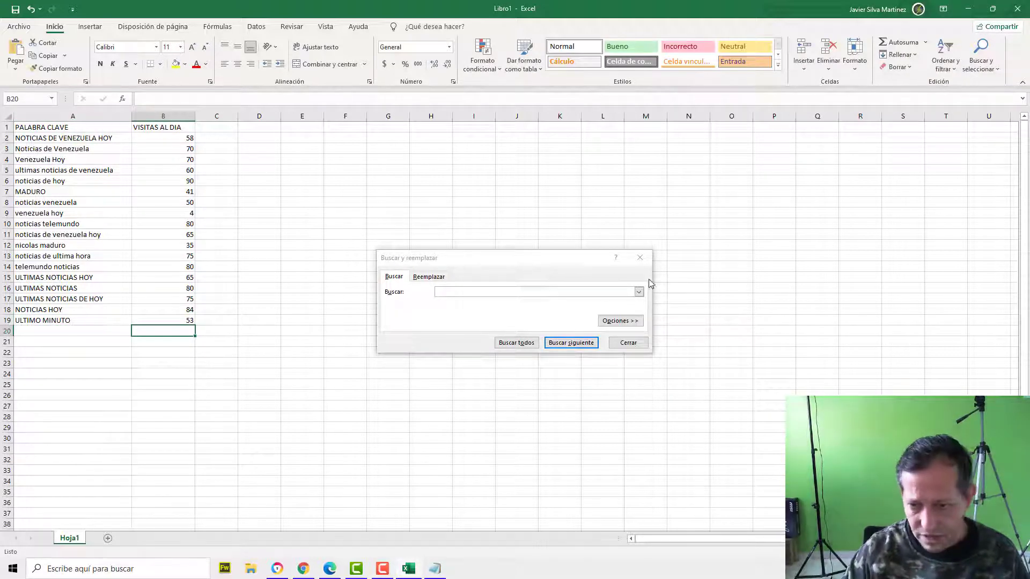
click(642, 253)
click(643, 258)
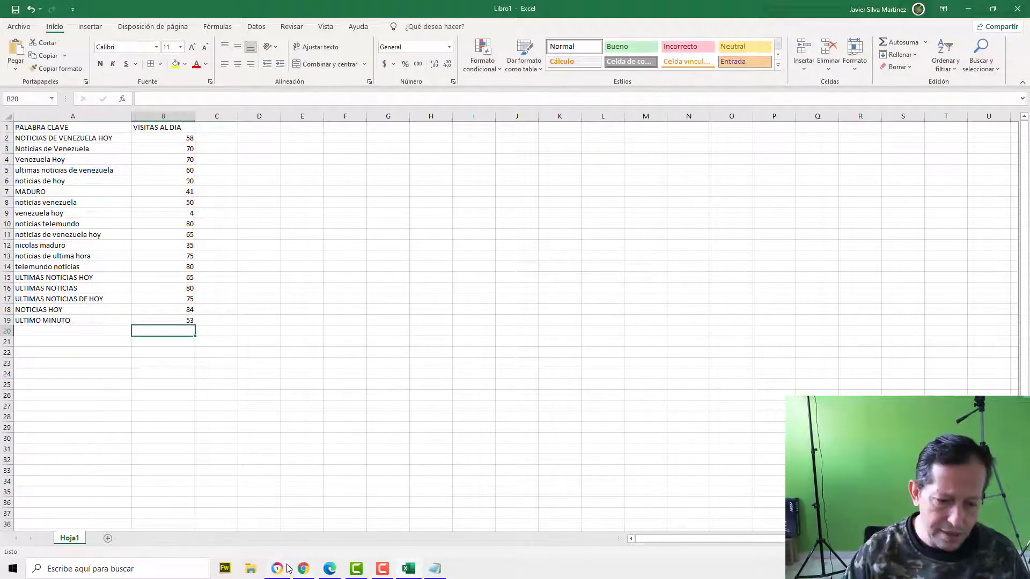
- Copy "ULTIMA HORA" from the Notepad keyword list and delete all the remaining lines there
click(311, 567)
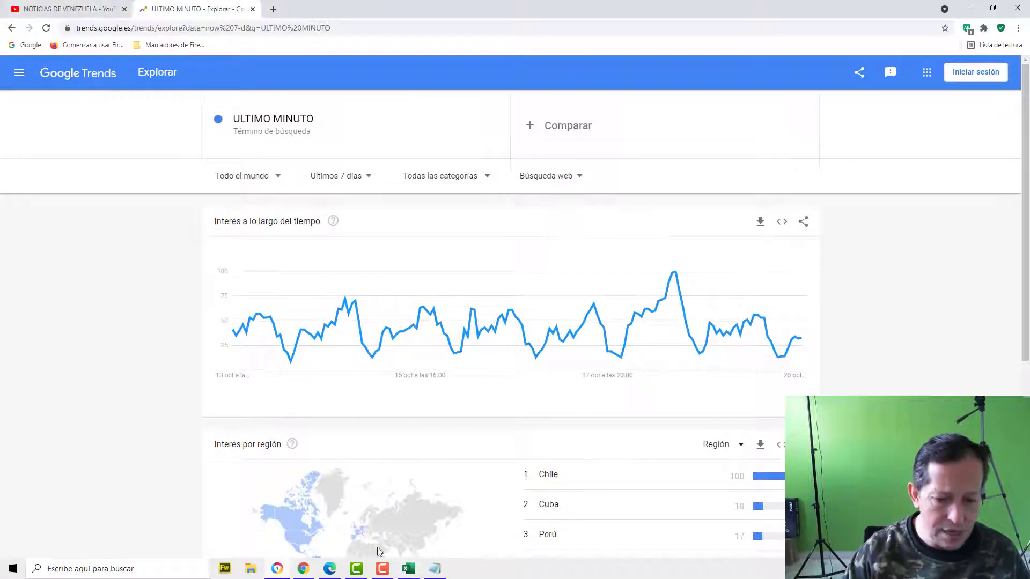
click(438, 569)
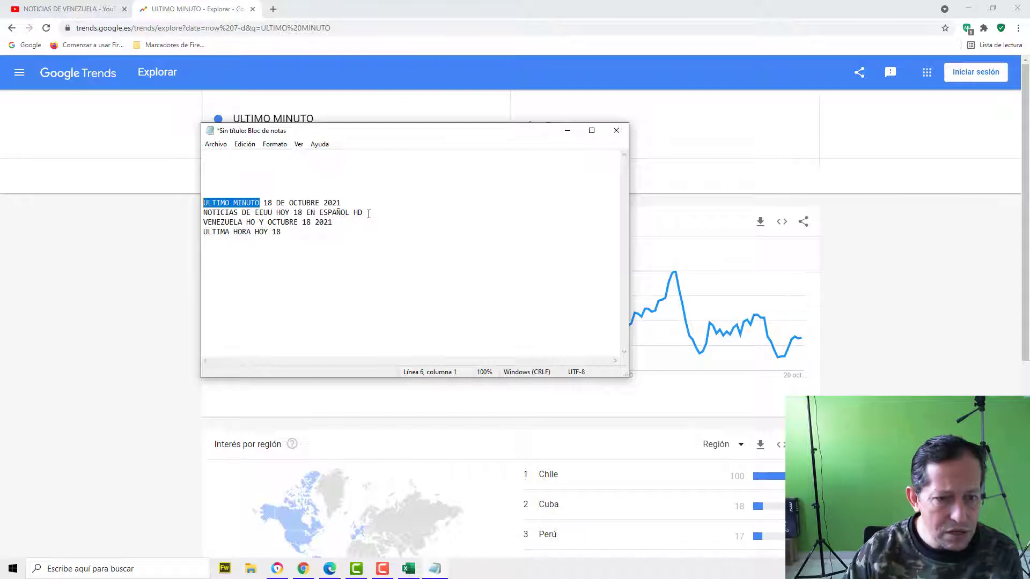
drag(251, 233, 192, 238)
key(ctrl+c)
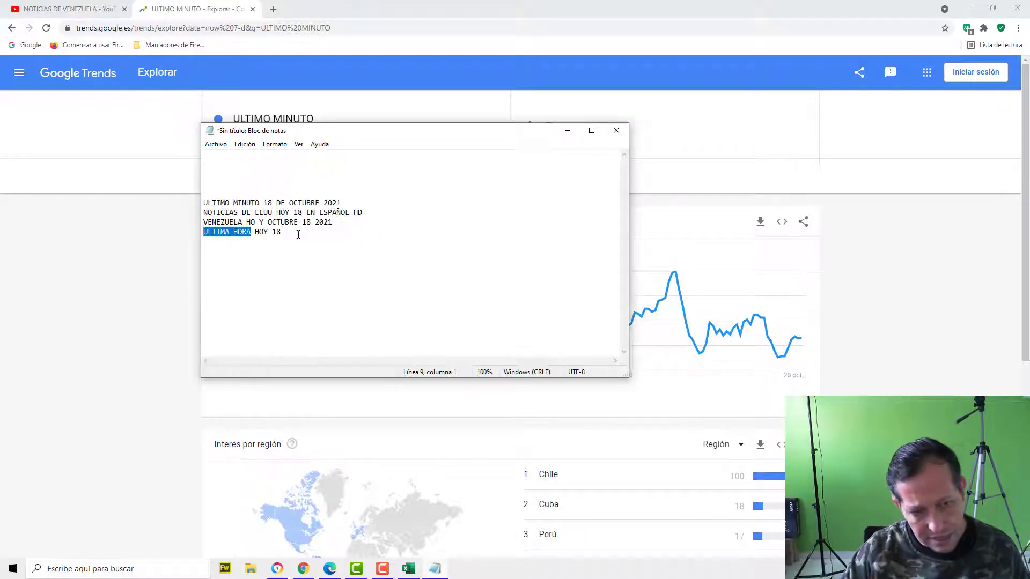
drag(297, 233, 168, 208)
key(BackSpace)
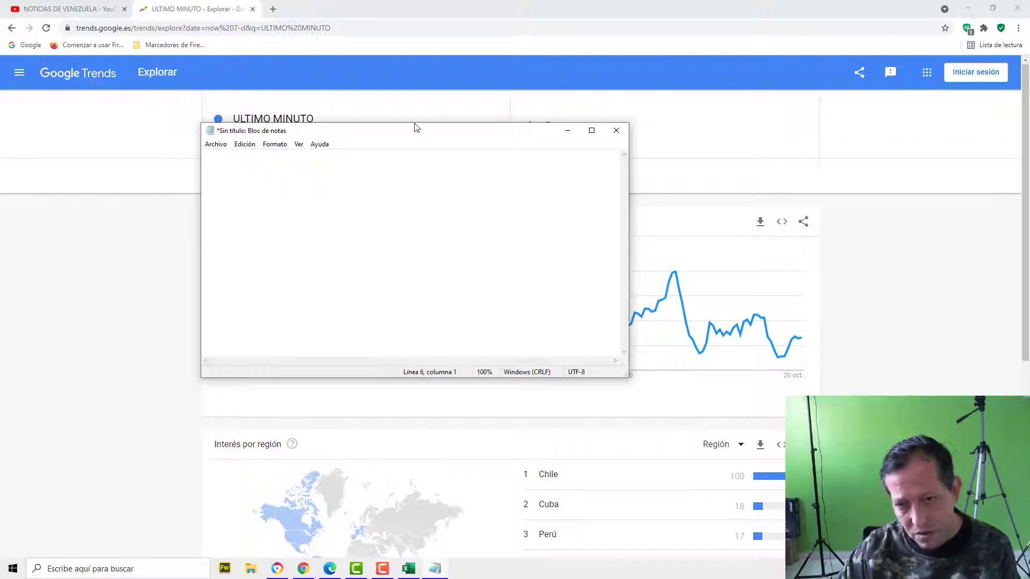
- Add "ULTIMA HORA" as a Google Trends comparison term and remove "ULTIMO MINUTO" from the comparison
click(692, 116)
key(ctrl+v)
key(Return)
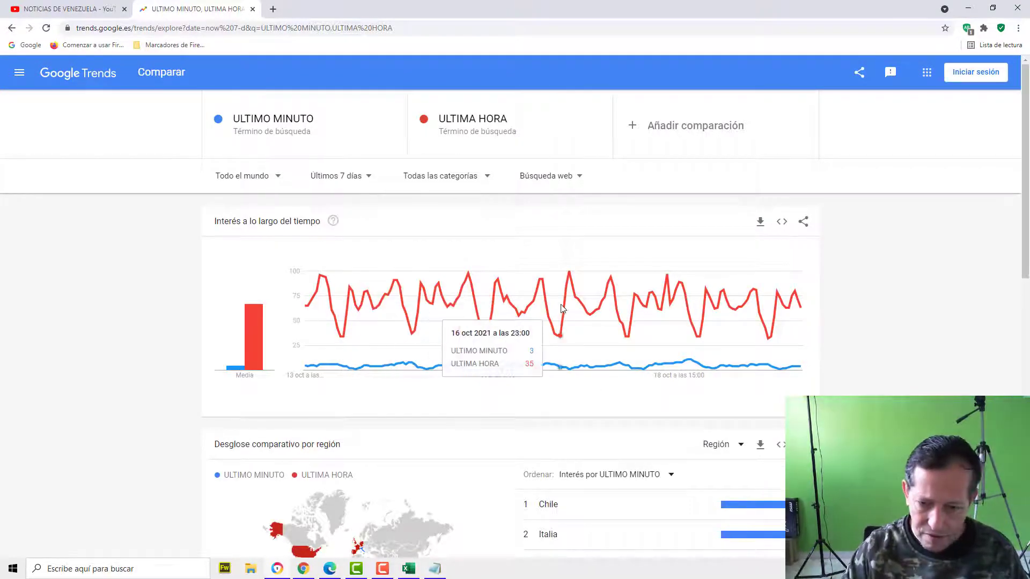
click(395, 130)
click(359, 124)
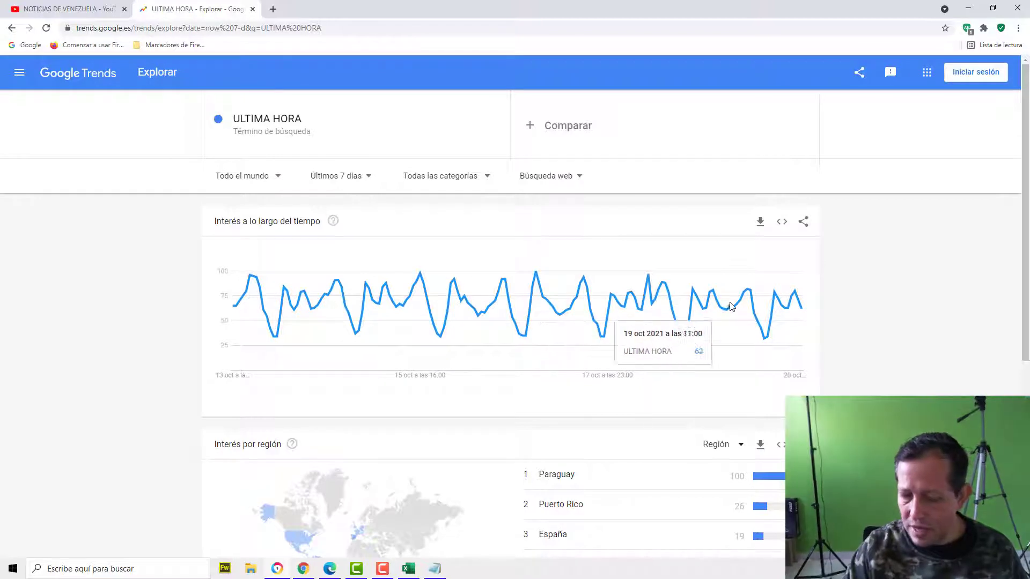
- Record "ULTIMA HORA" with 74 daily visits in row 20 of the Excel sheet
click(436, 570)
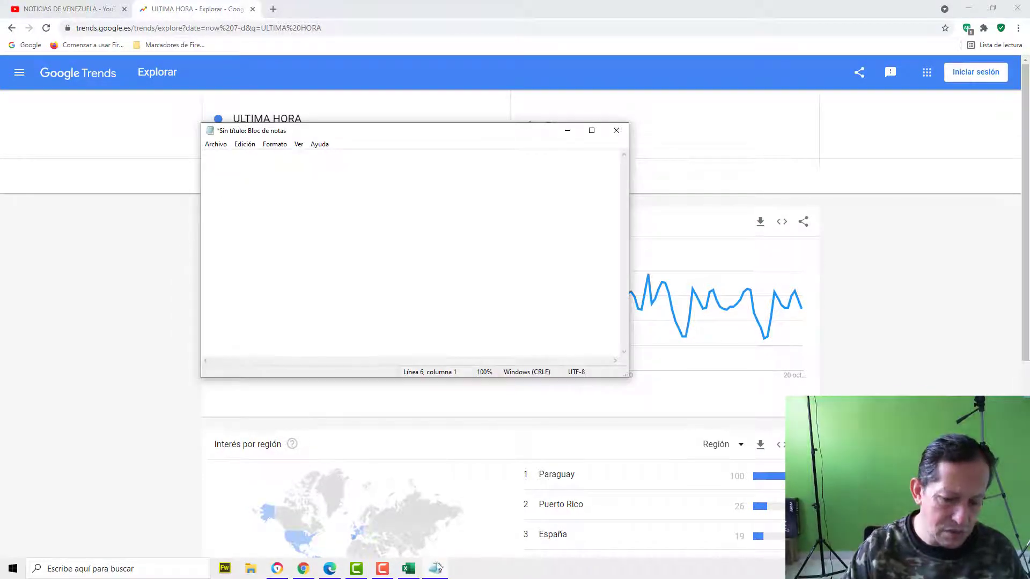
click(408, 569)
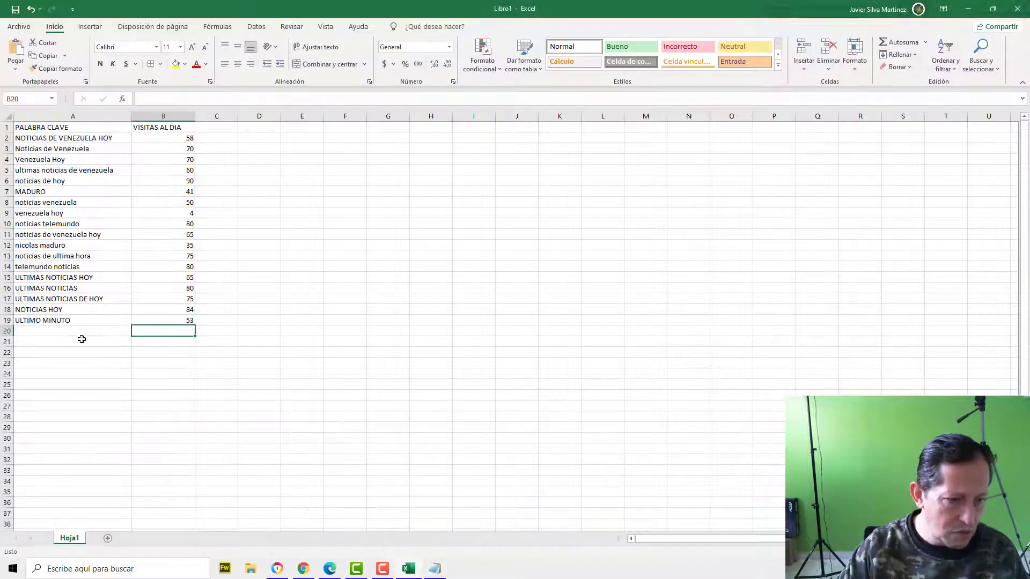
click(66, 331)
key(ctrl+v)
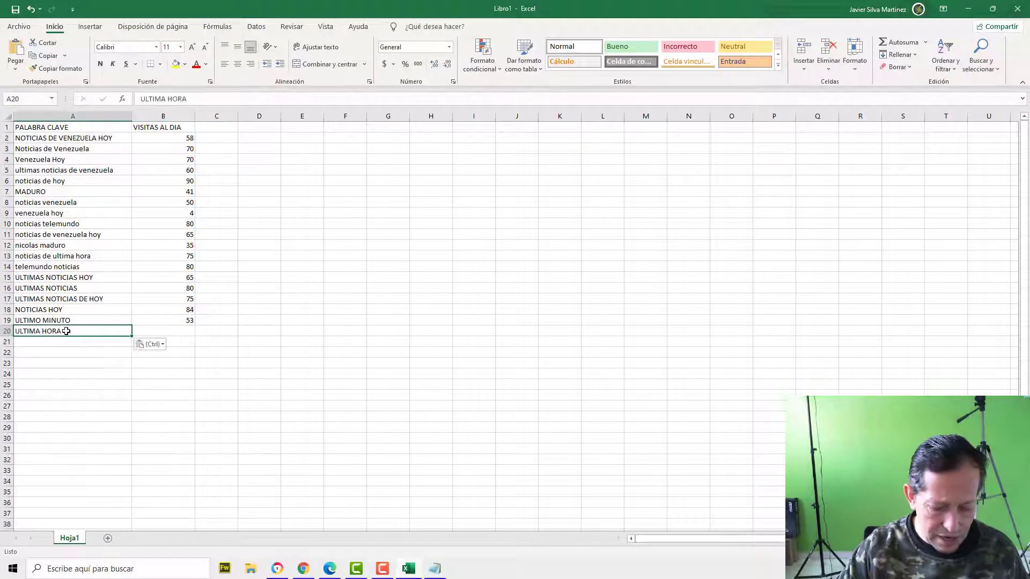
click(159, 330)
text(74)
key(Return)
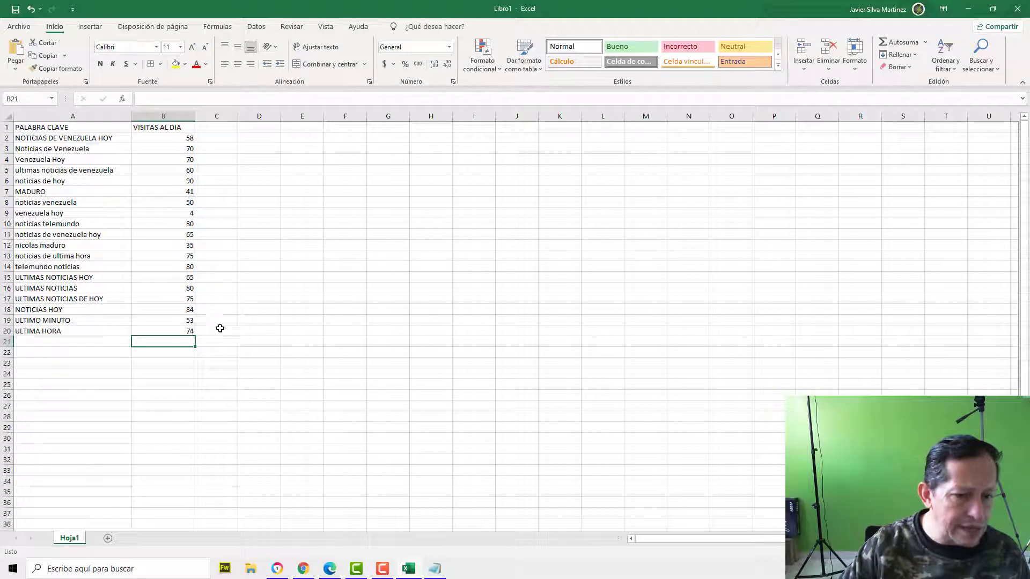
- Recheck the "venezuela hoy" keyword from cell A9 in Google Trends in place of "ULTIMA HORA", and return to the Excel sheet
key(Right)
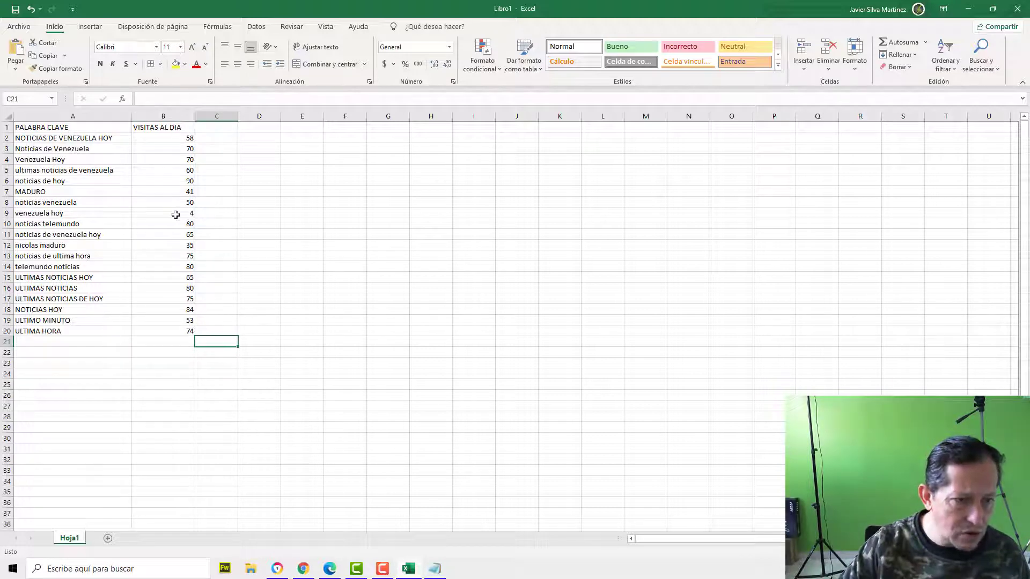
click(93, 214)
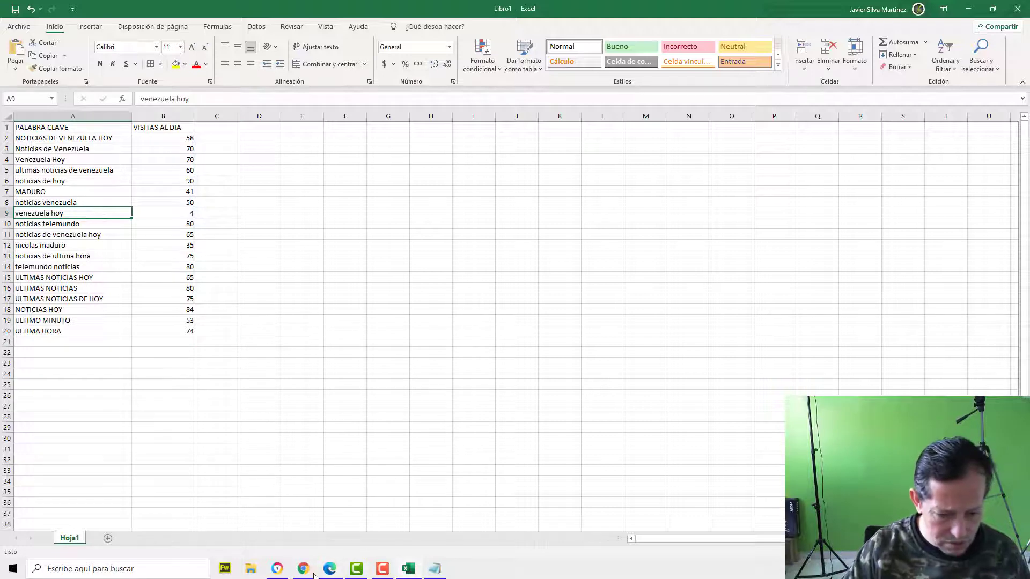
key(ctrl+c)
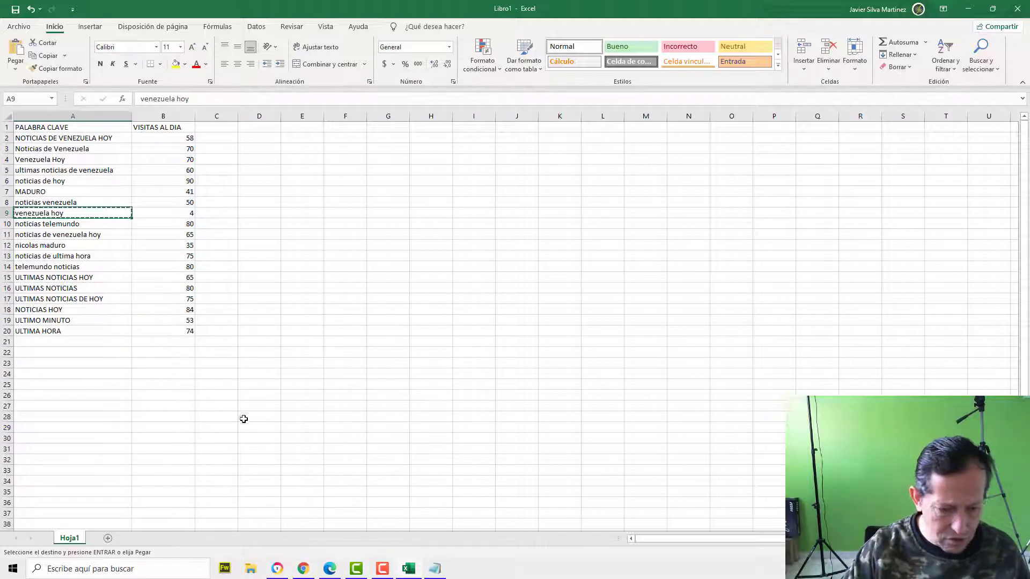
click(277, 568)
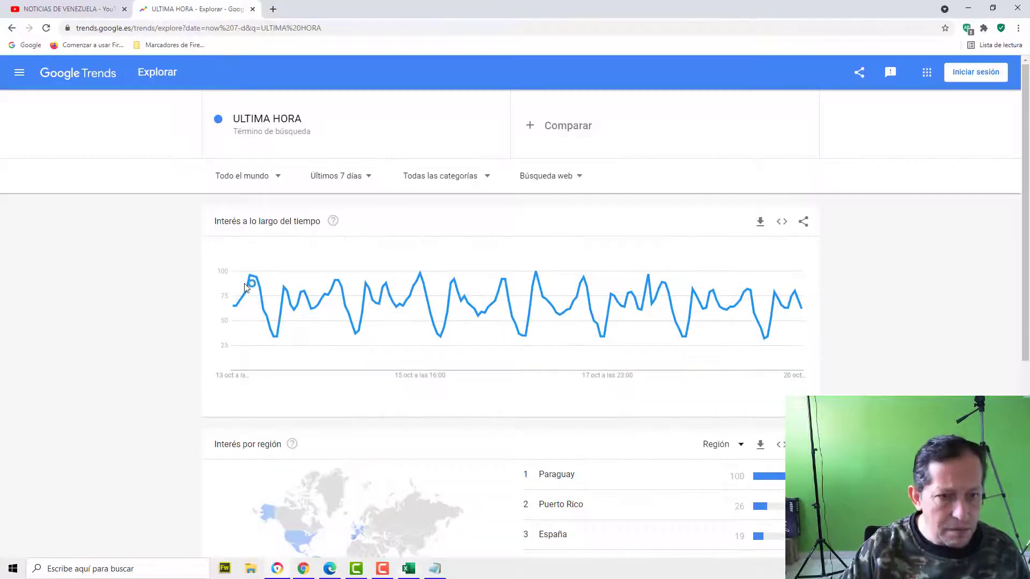
click(267, 109)
key(ctrl+v)
key(Return)
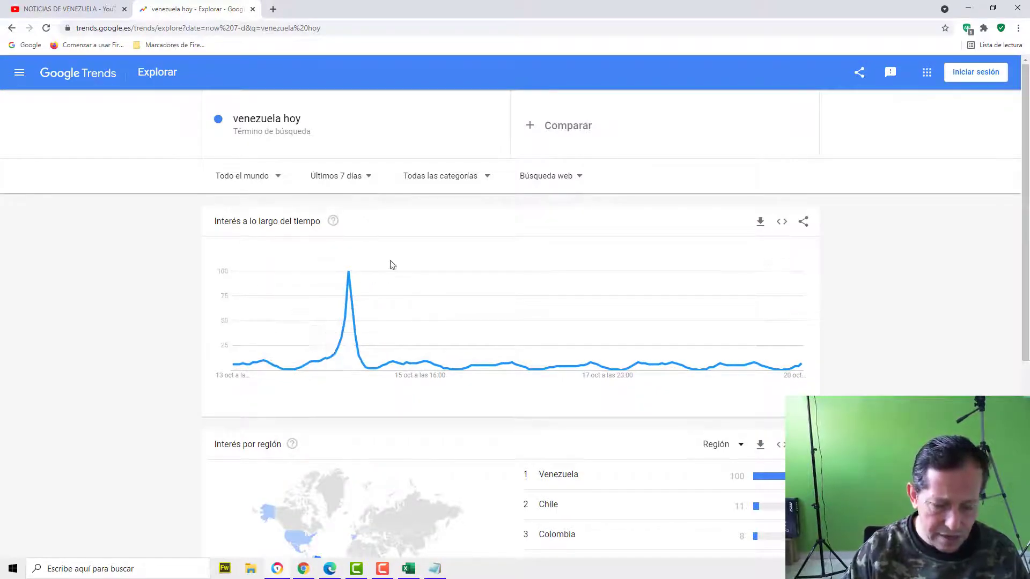
click(409, 569)
click(149, 198)
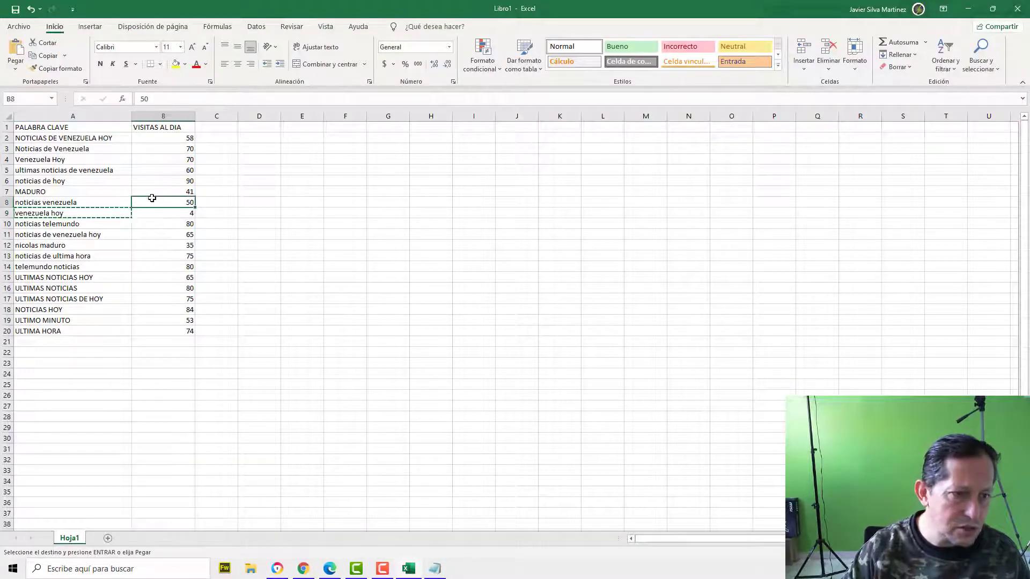
key(Escape)
click(267, 366)
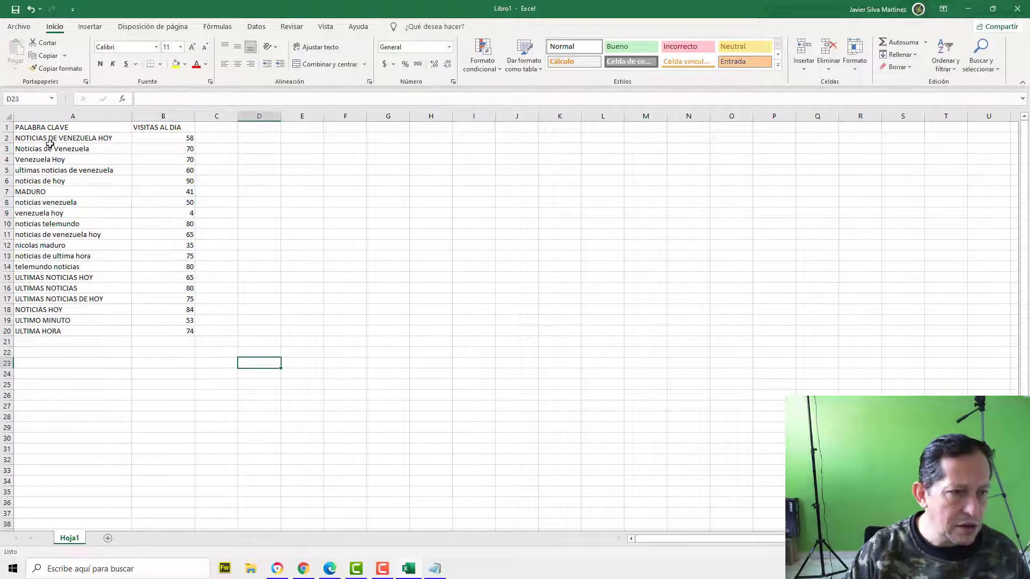
drag(69, 139, 63, 330)
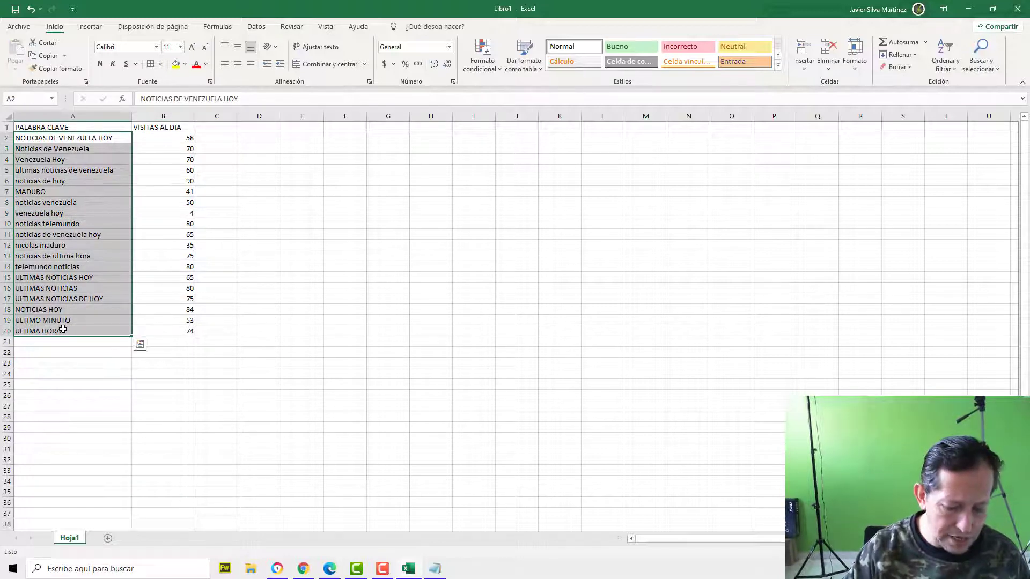
key(shift+F3)
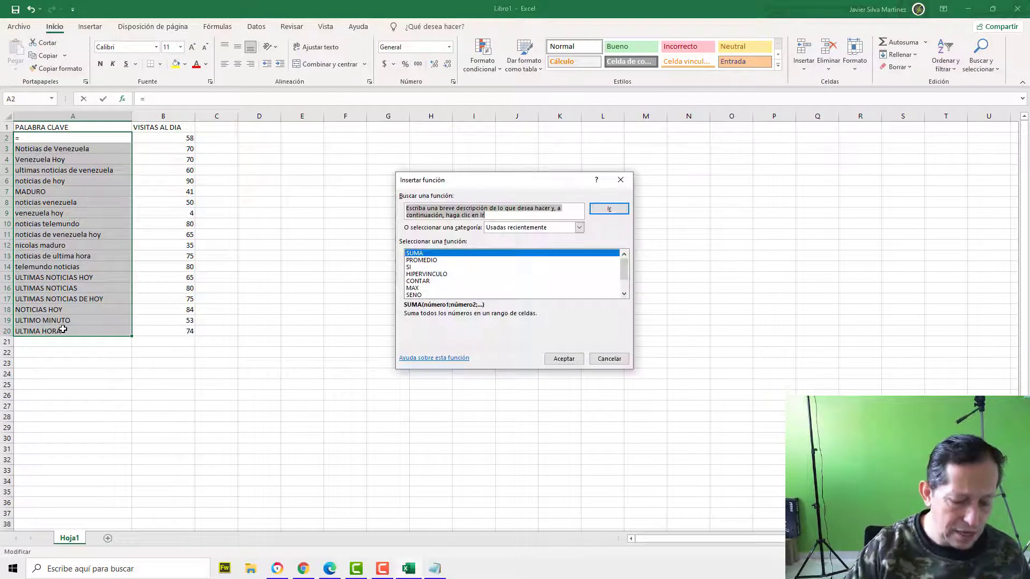
key(Escape)
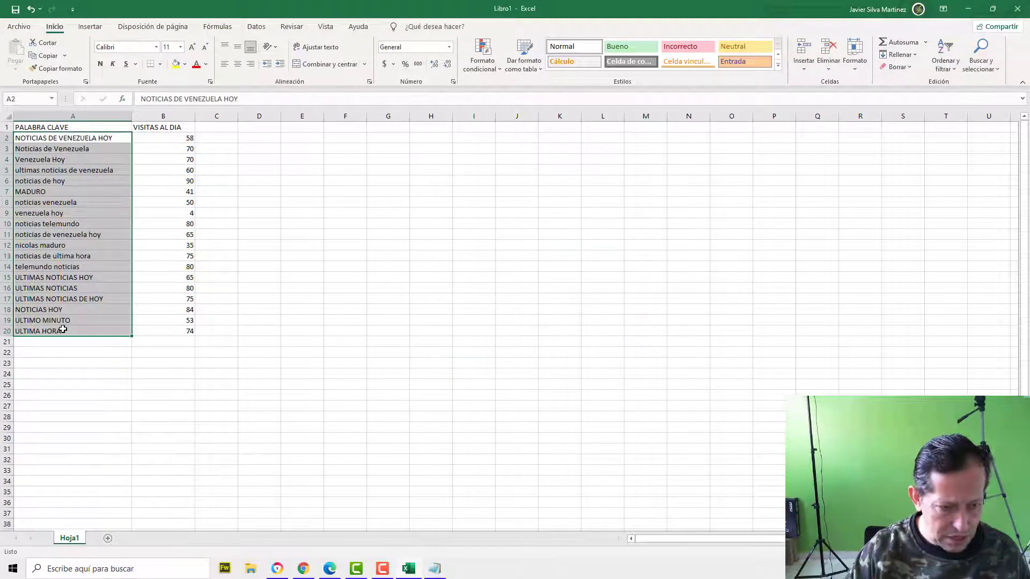
click(63, 330)
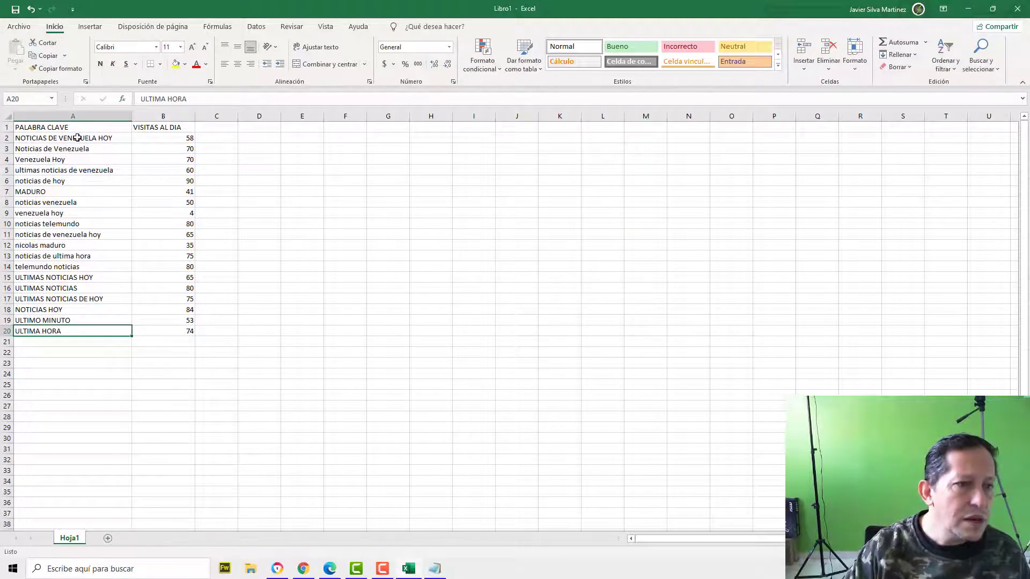
- Sort the keyword and daily visits range A2:B20 from A to Z
drag(78, 138, 172, 334)
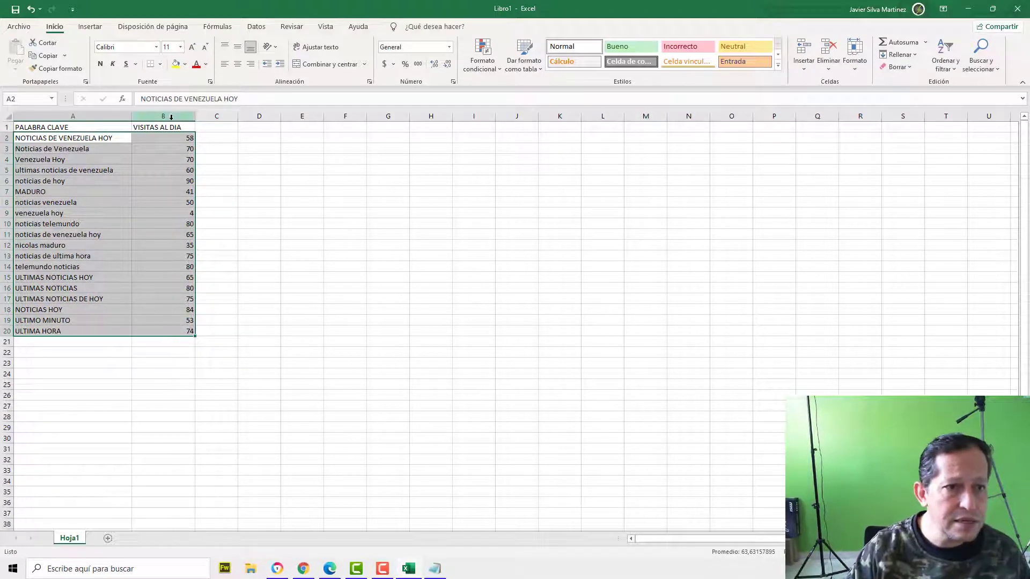
right_click(134, 199)
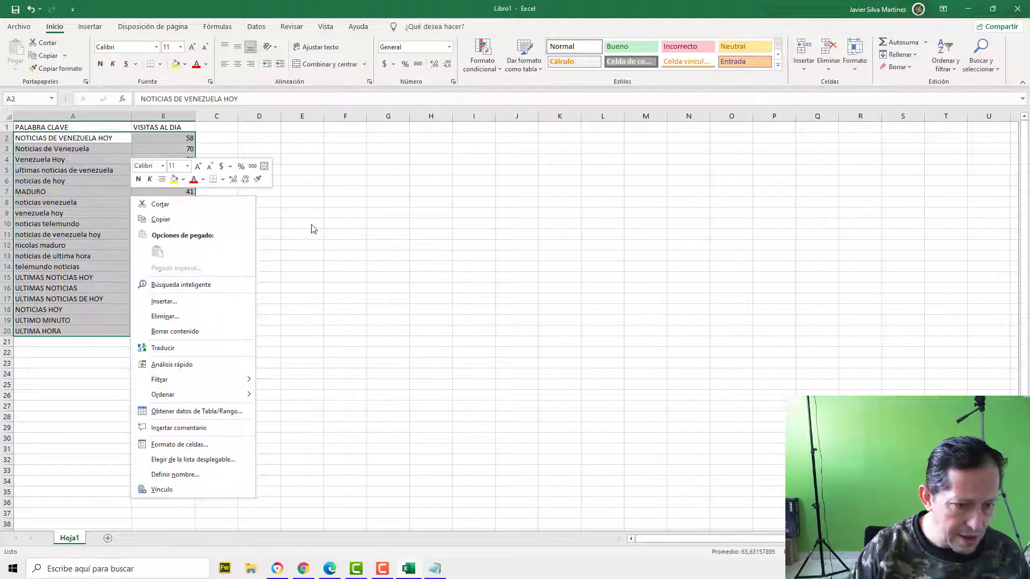
key(Escape)
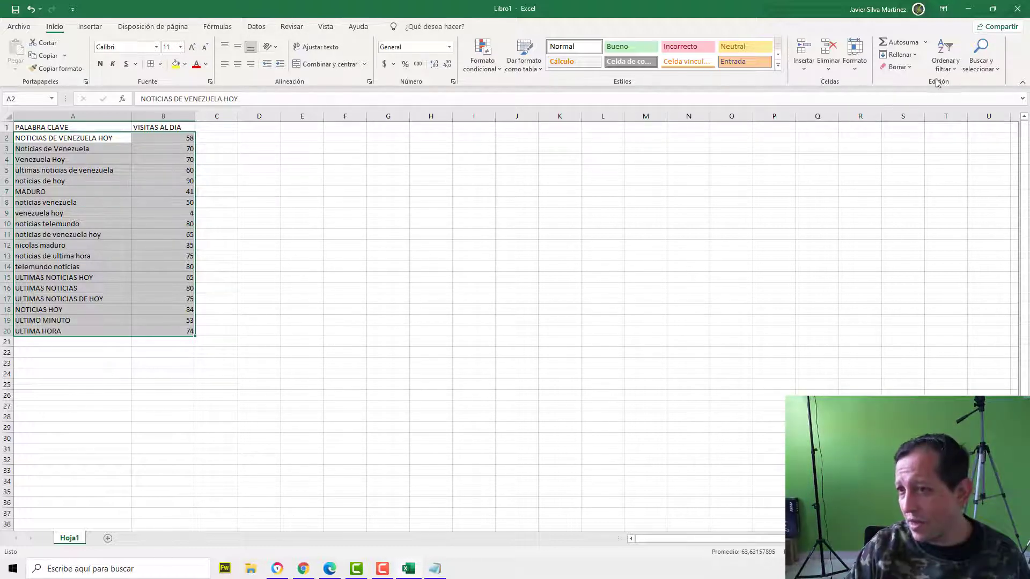
click(945, 62)
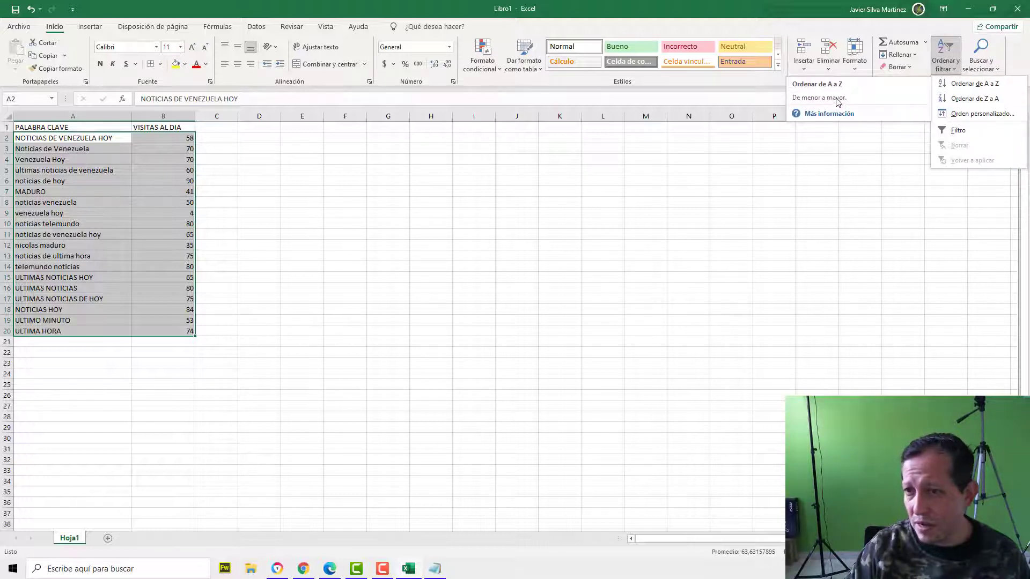
click(865, 103)
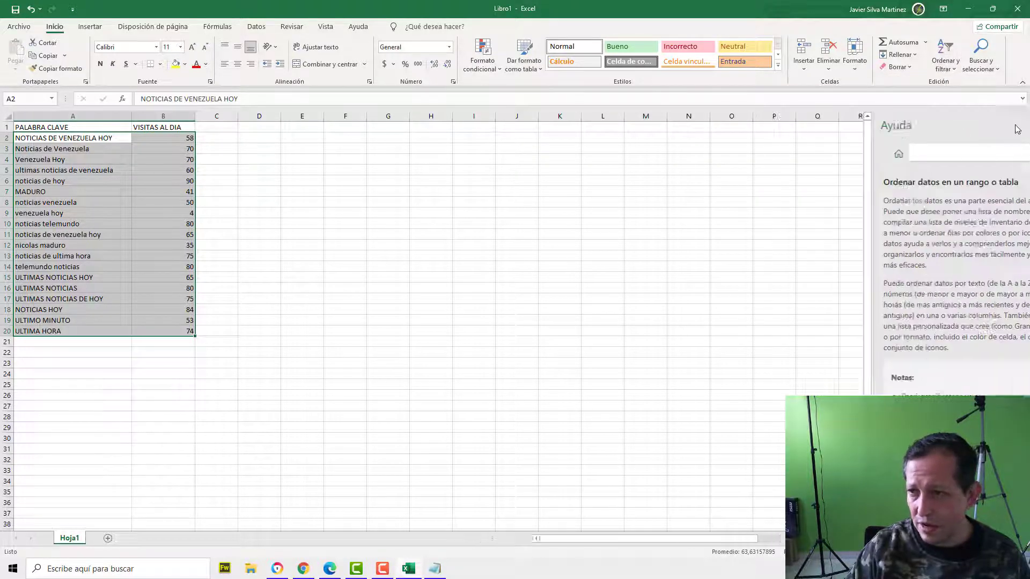
click(1017, 124)
click(949, 62)
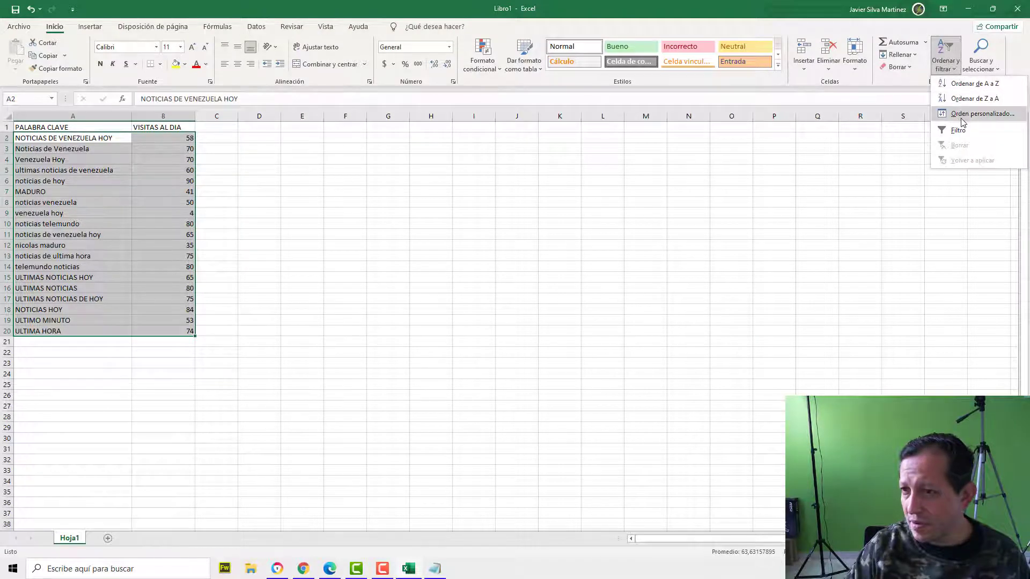
click(966, 86)
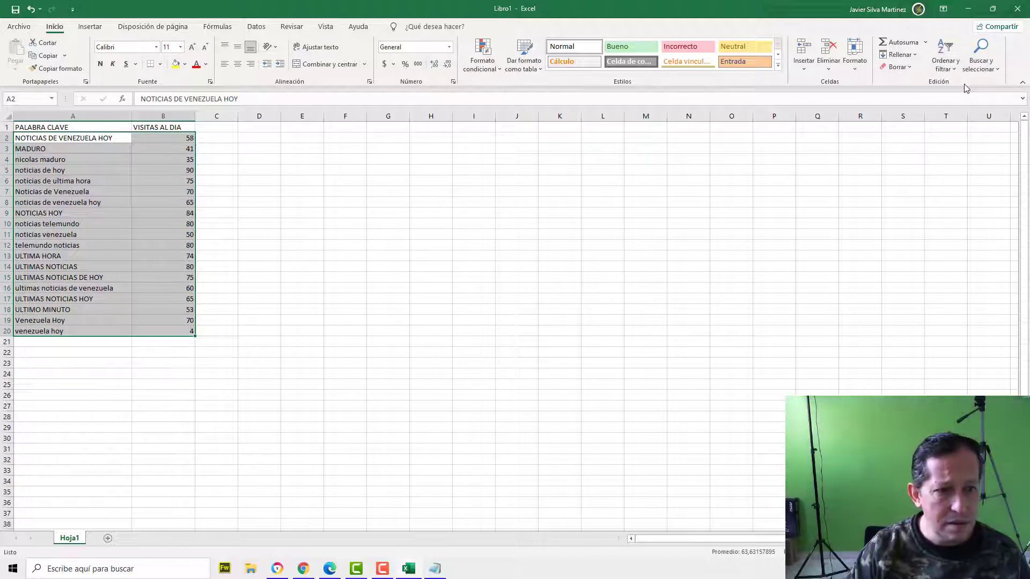
click(945, 56)
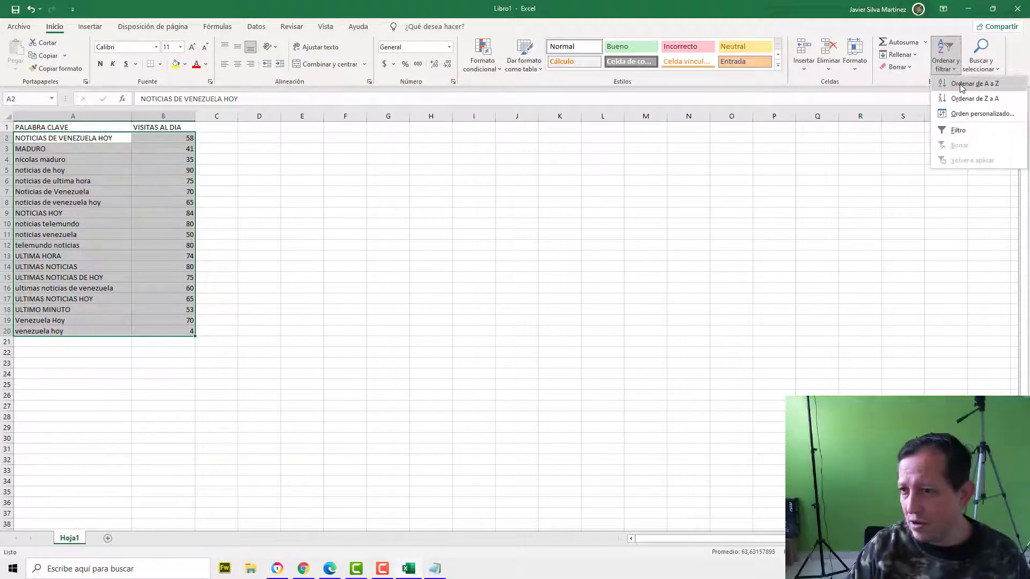
click(966, 114)
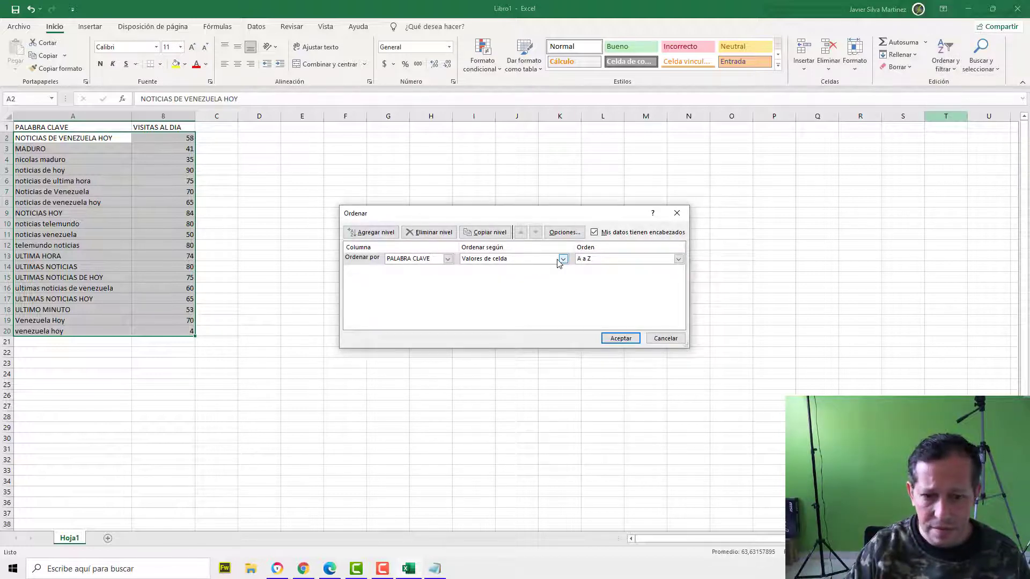
click(678, 213)
click(259, 288)
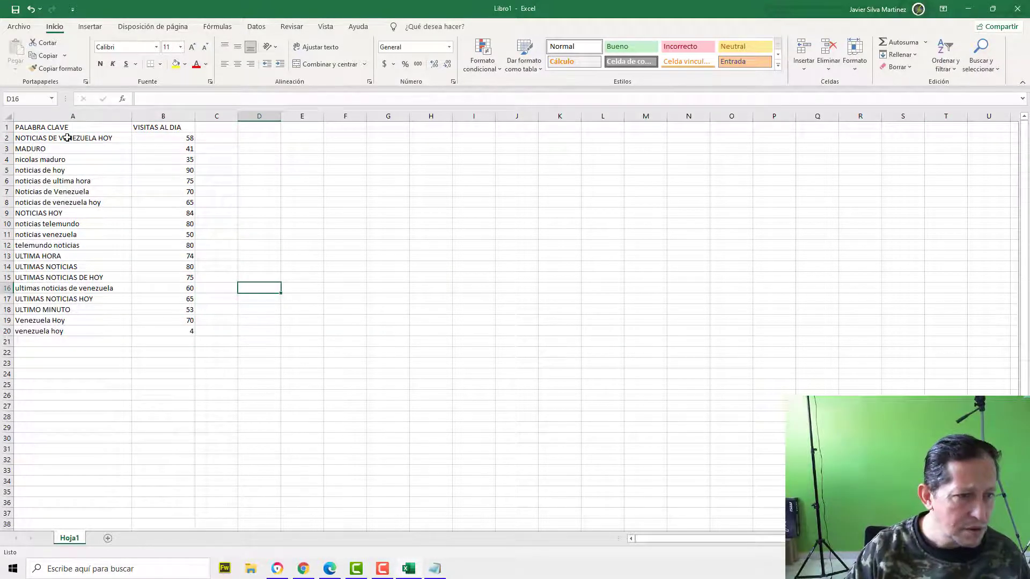
drag(67, 137, 171, 331)
click(946, 56)
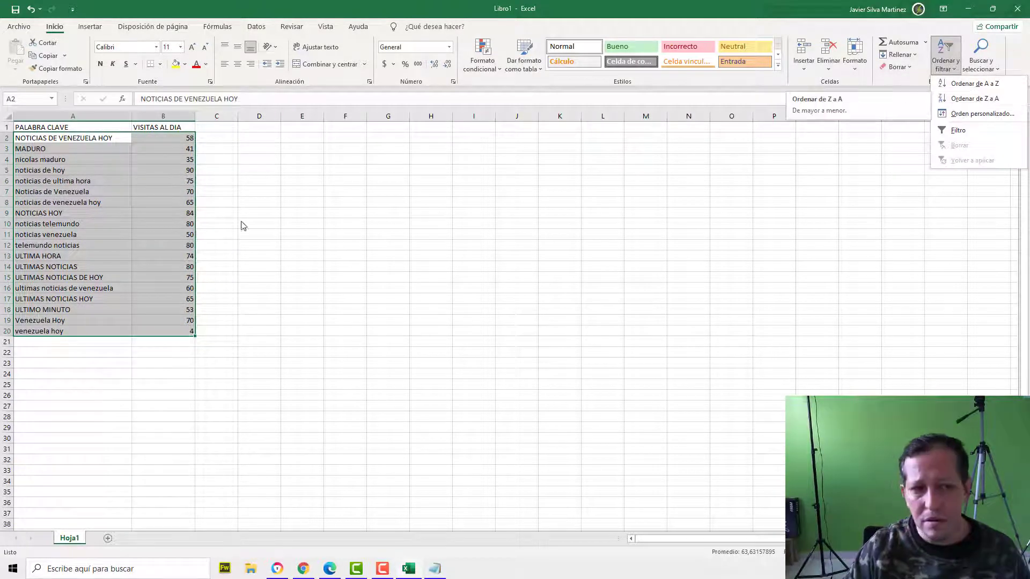
click(172, 138)
click(173, 138)
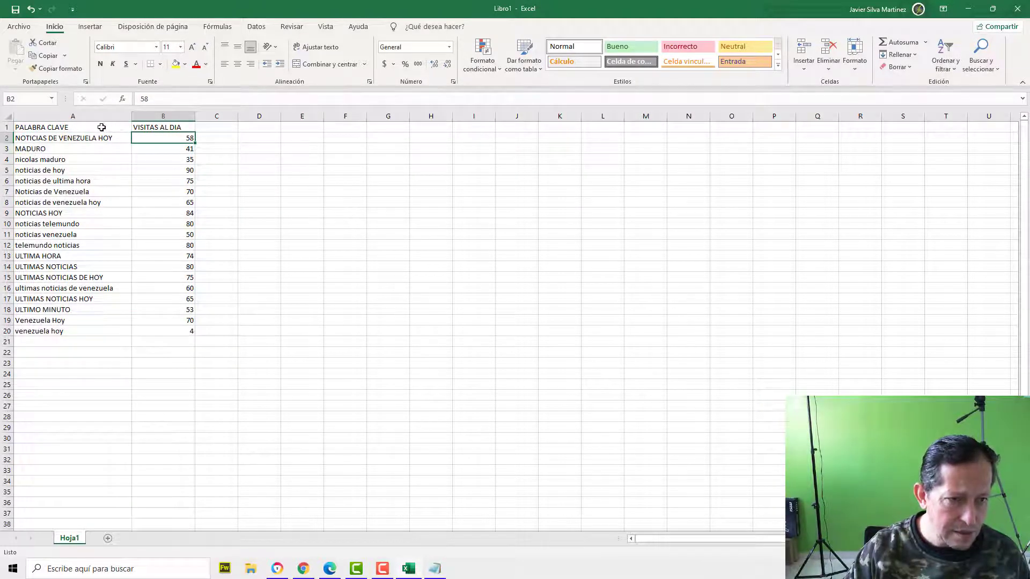
- Try sorting the table range A1:B20 from Z to A, and undo the sorts to restore the original keyword order
drag(101, 127, 177, 328)
right_click(178, 328)
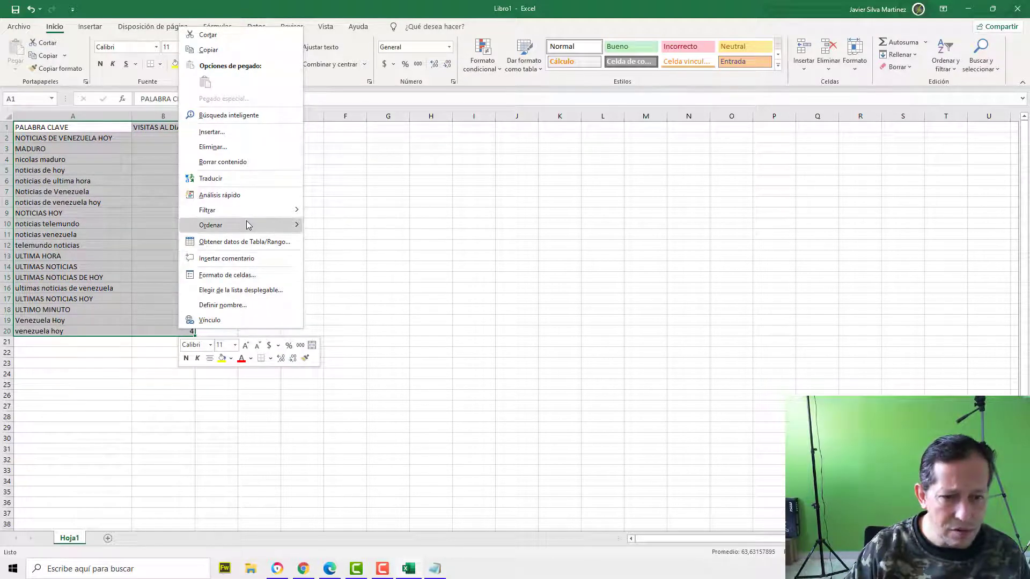
mouse_move(261, 227)
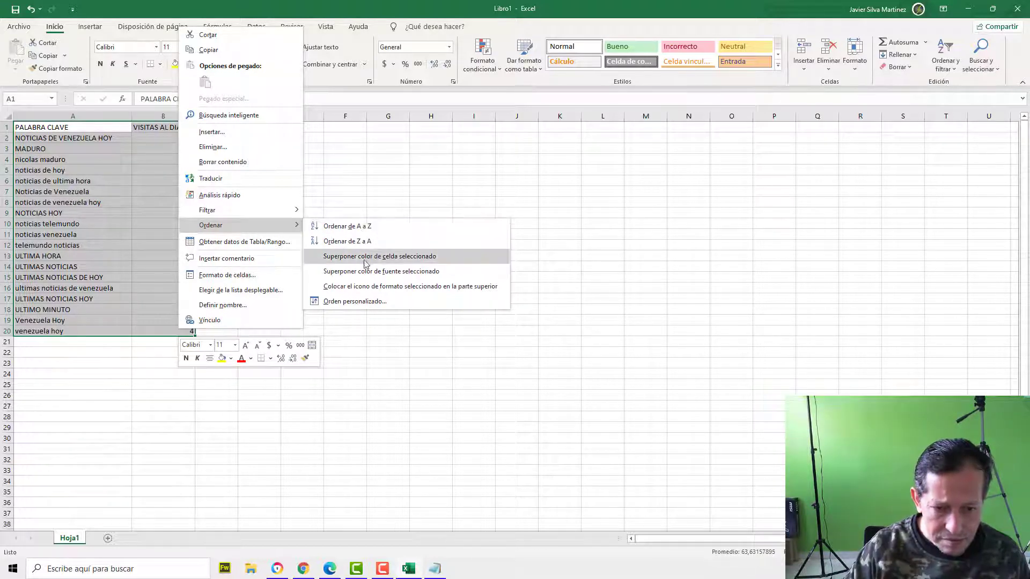
click(359, 244)
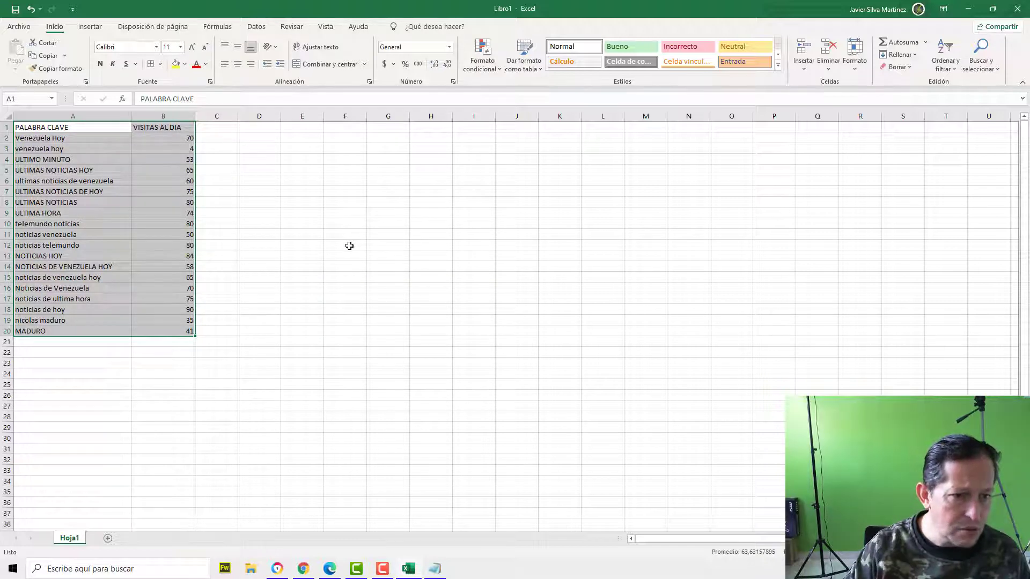
click(274, 245)
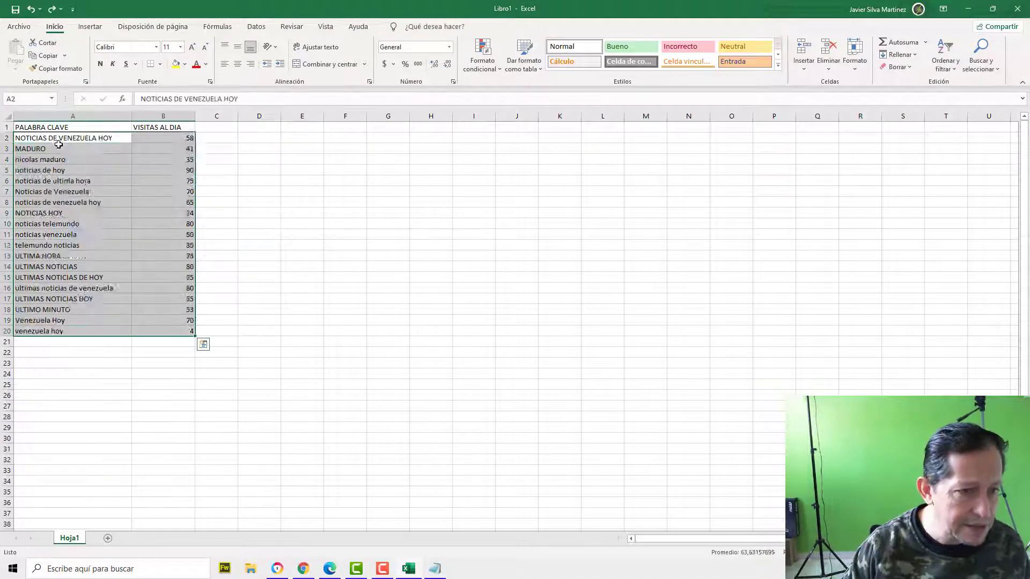
click(261, 205)
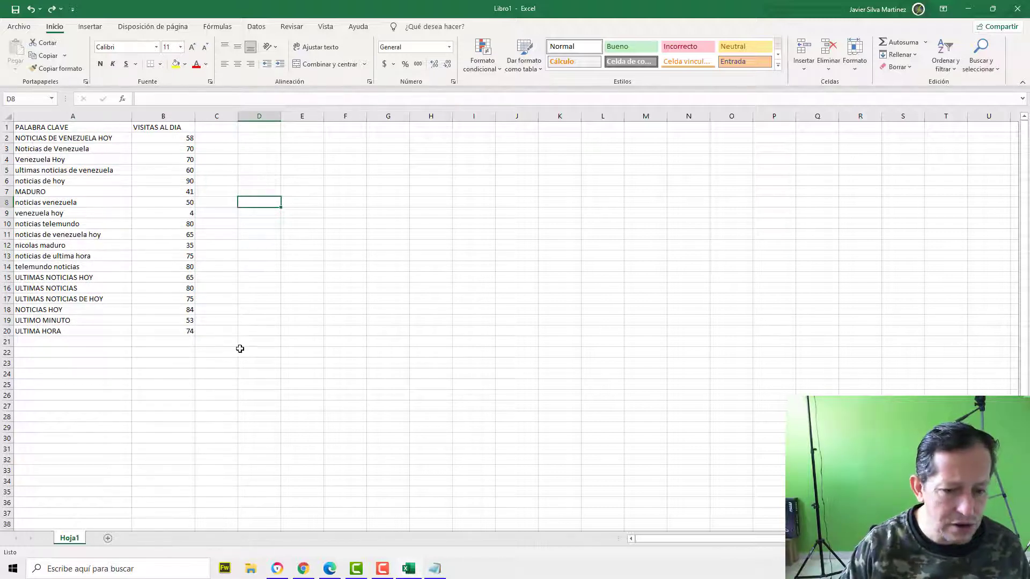
- Bring up the untitled Notepad note and move its window clear of the keyword and visits columns
click(435, 569)
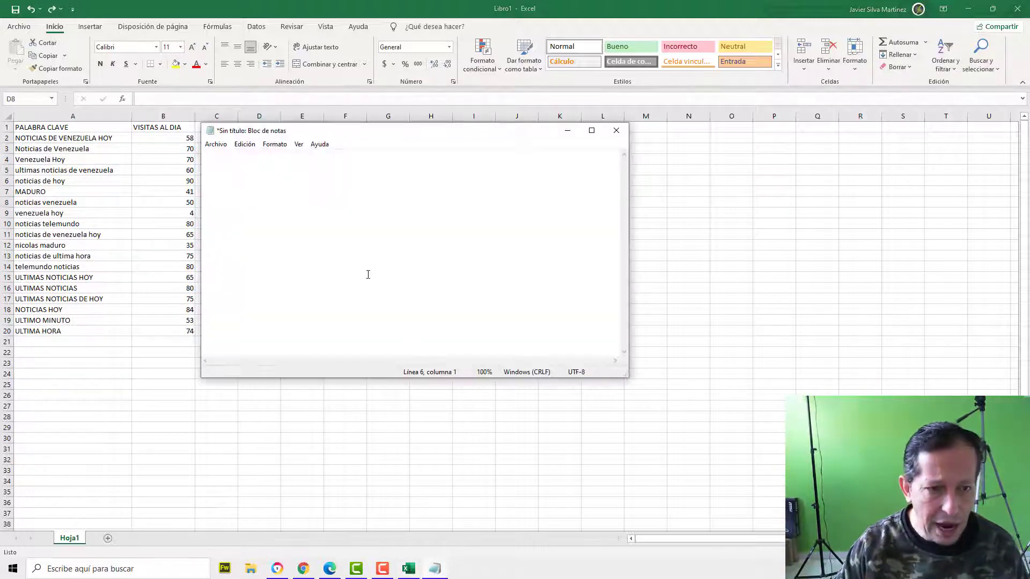
click(324, 184)
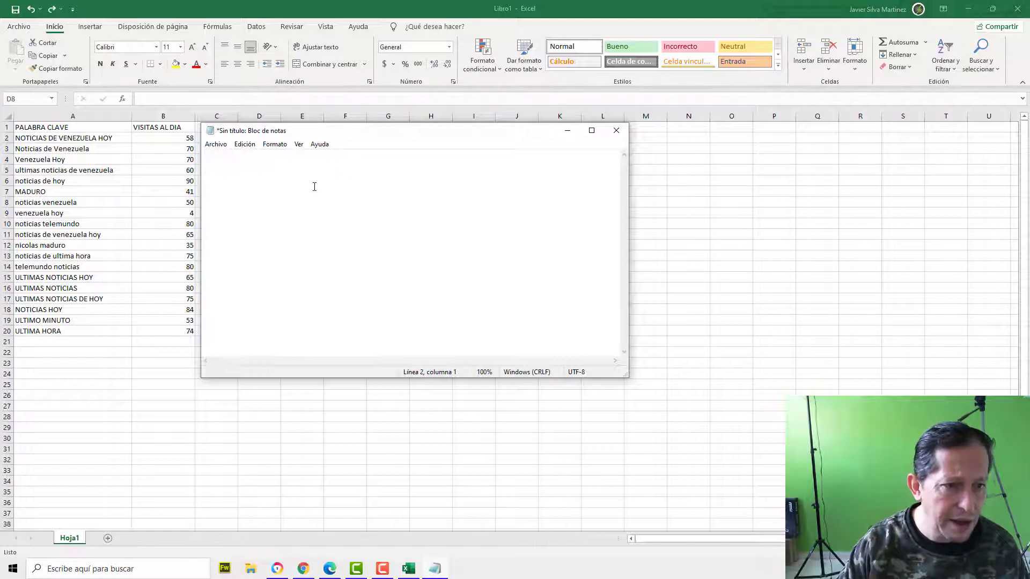
drag(317, 131, 441, 134)
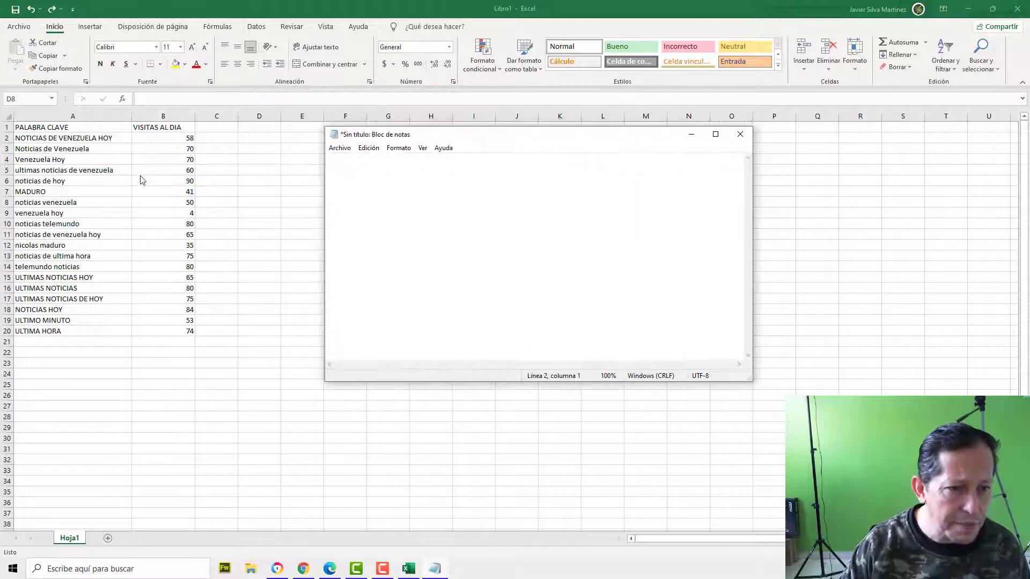
click(181, 119)
right_click(182, 119)
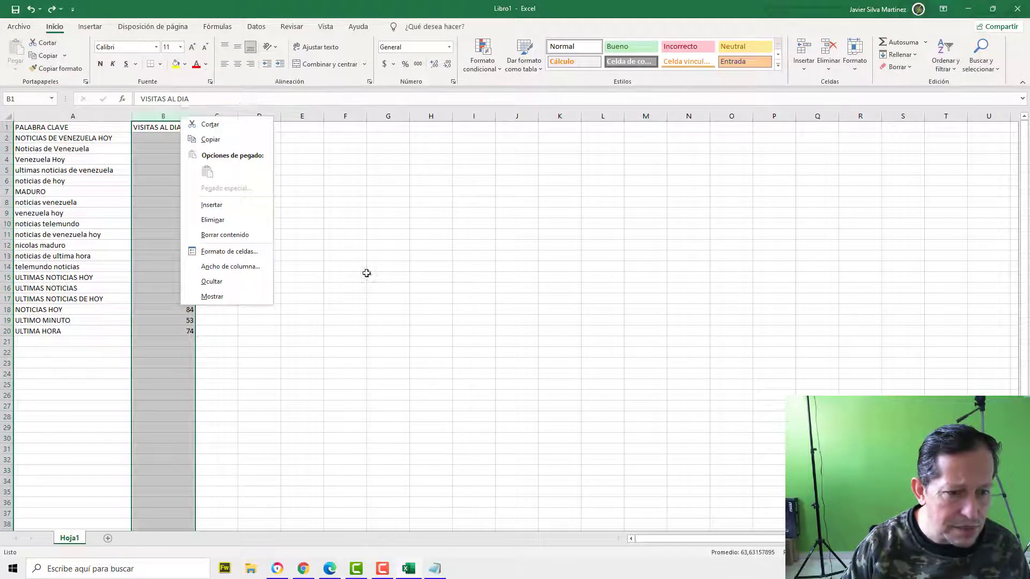
key(Escape)
click(435, 570)
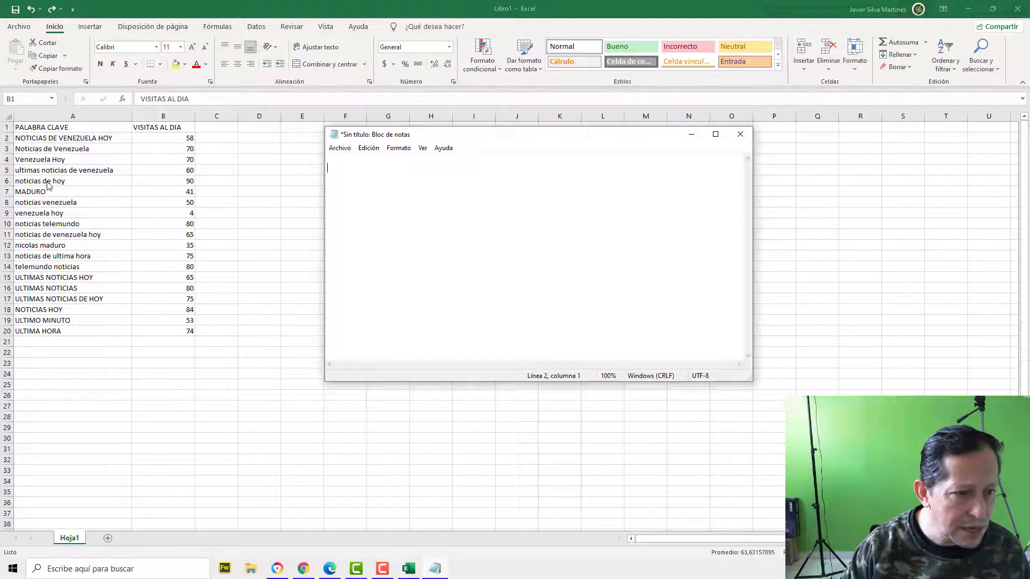
key(alt+Tab)
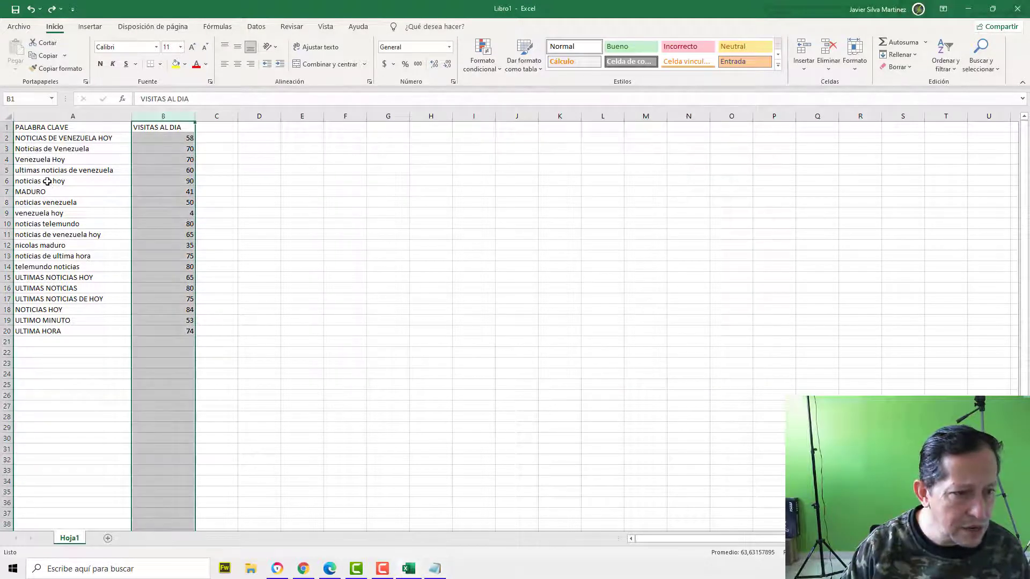
click(161, 183)
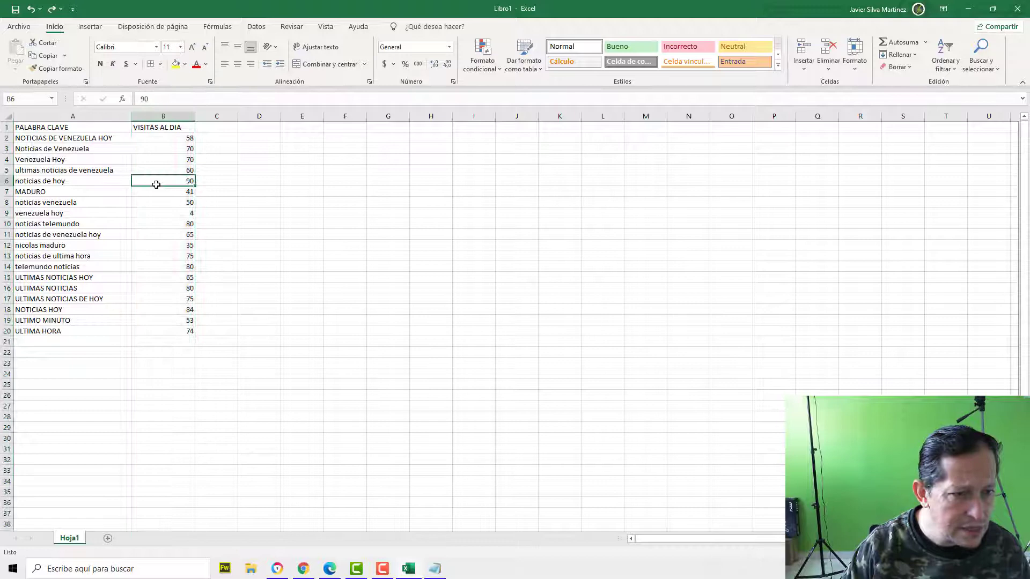
click(91, 182)
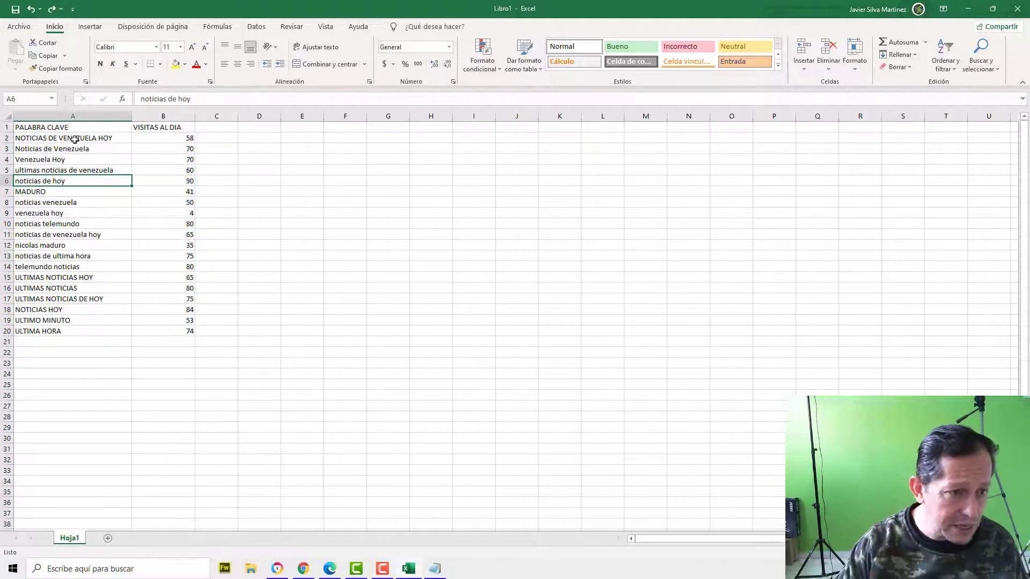
- Copy the keyword and daily visits range A2:B20 from the sheet
drag(76, 138, 180, 328)
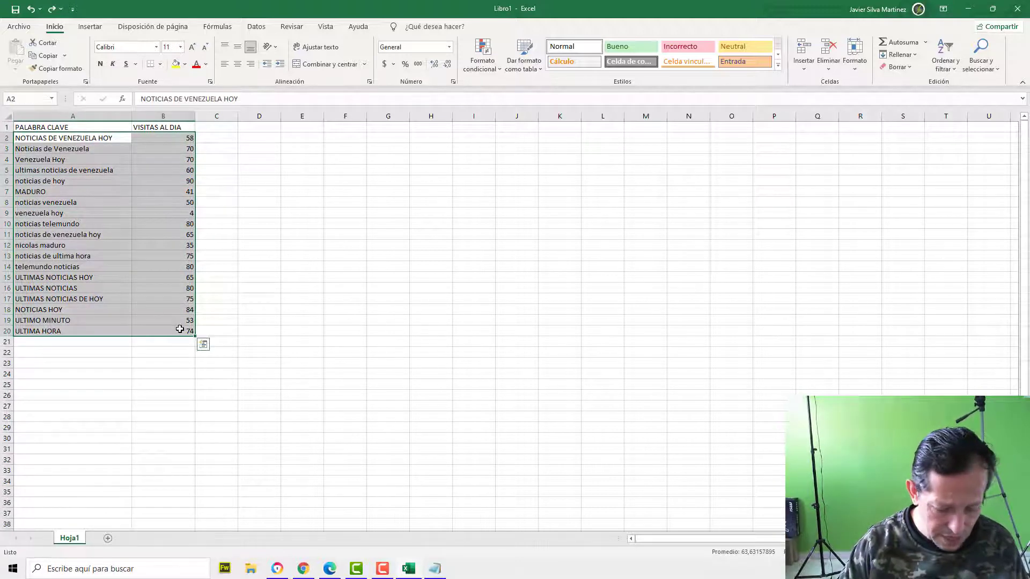
key(ctrl+c)
key(alt+Tab)
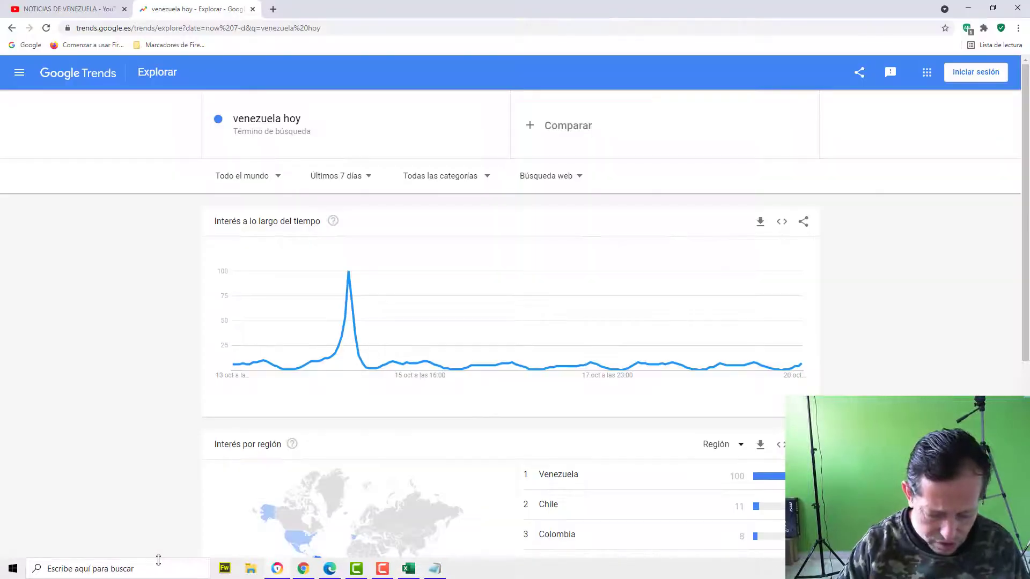
- Open Word and paste the copied keyword and visits table into a new blank document
click(170, 570)
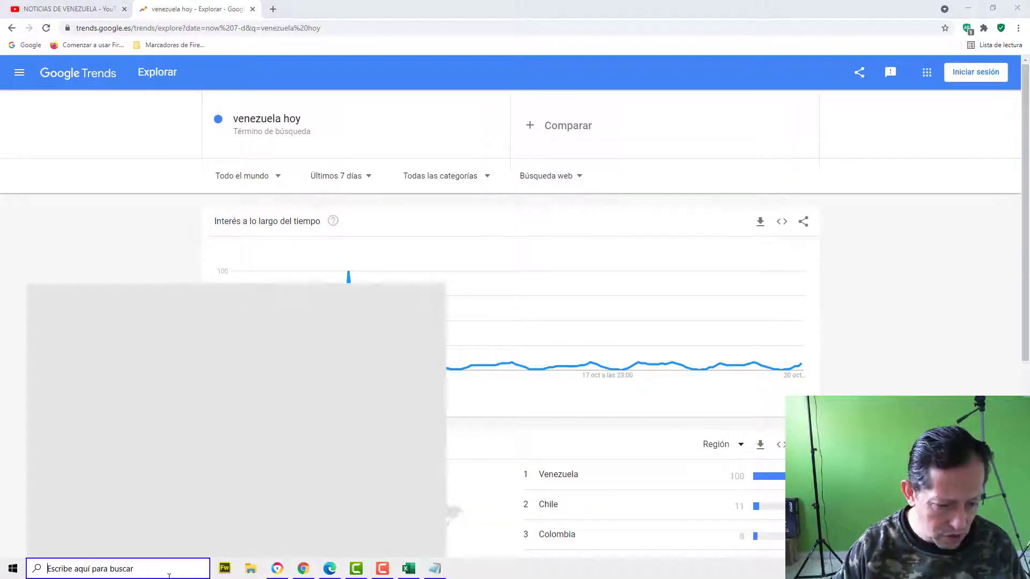
text(WORD)
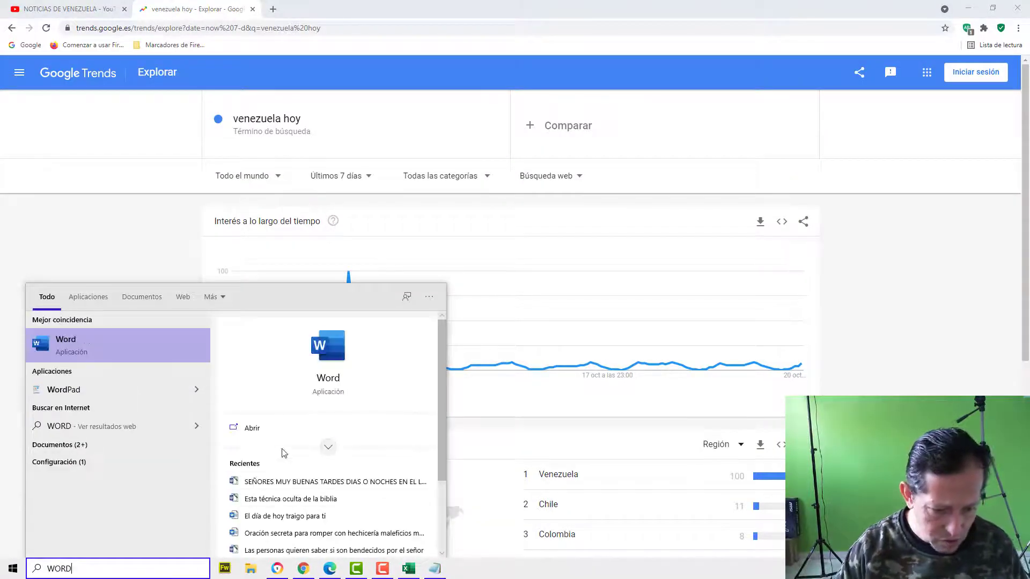
click(286, 435)
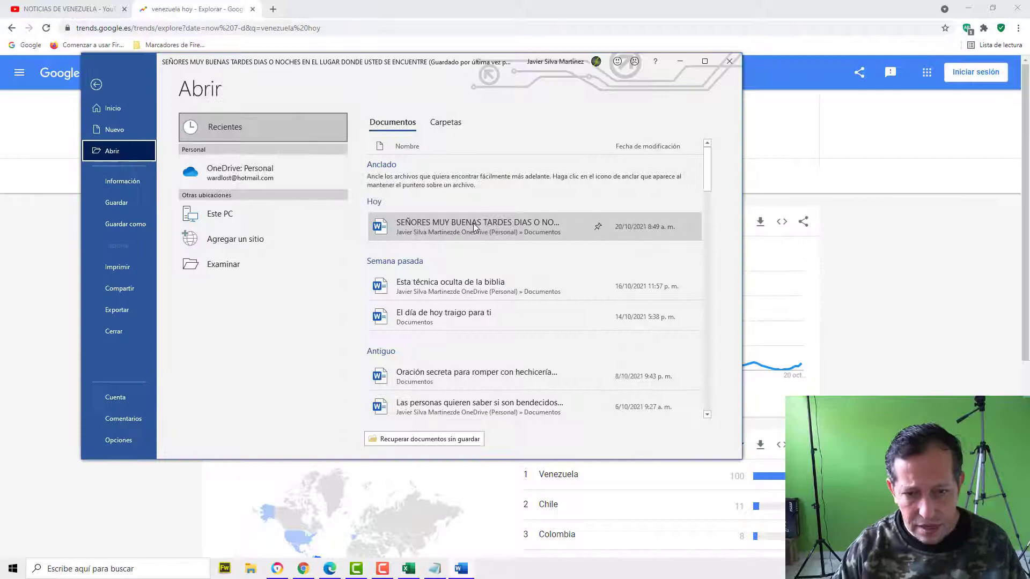
click(474, 223)
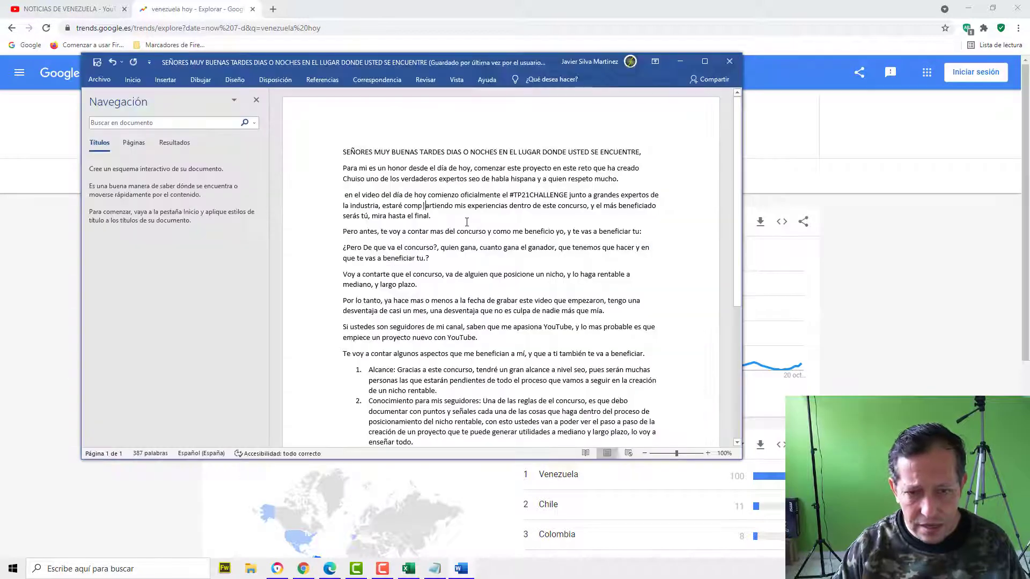
click(99, 79)
click(224, 160)
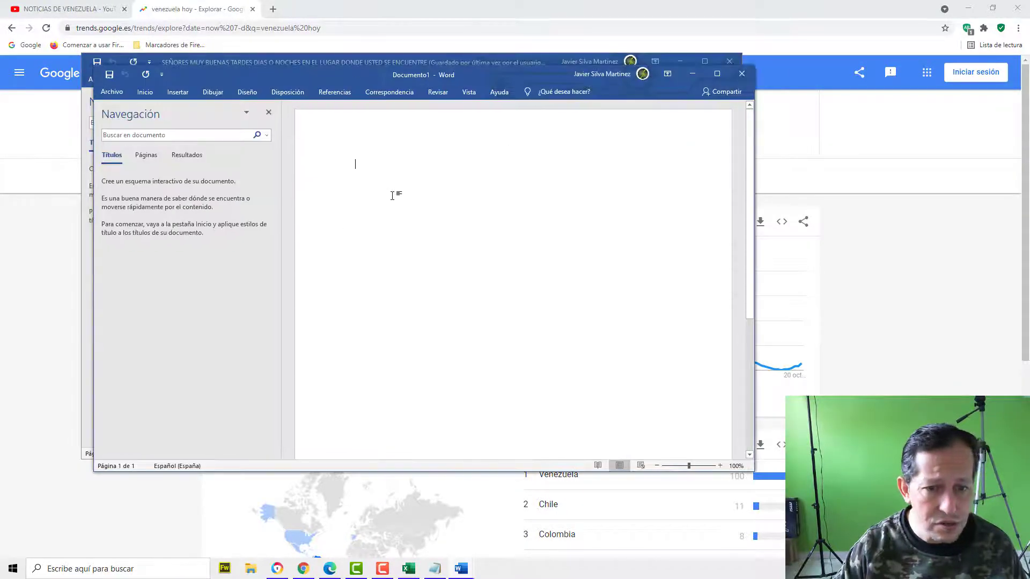
key(ctrl+v)
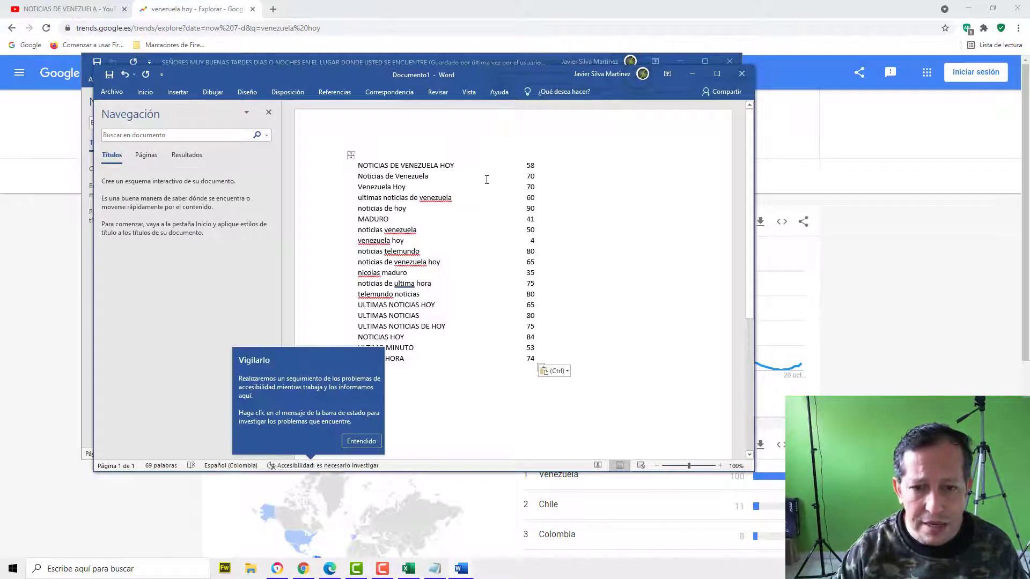
click(361, 441)
- Change all keywords below "NOTICIAS DE VENEZUELA HOY" in the Word table to sentence case
drag(419, 357, 346, 179)
key(shift+F3)
key(shift+F3)
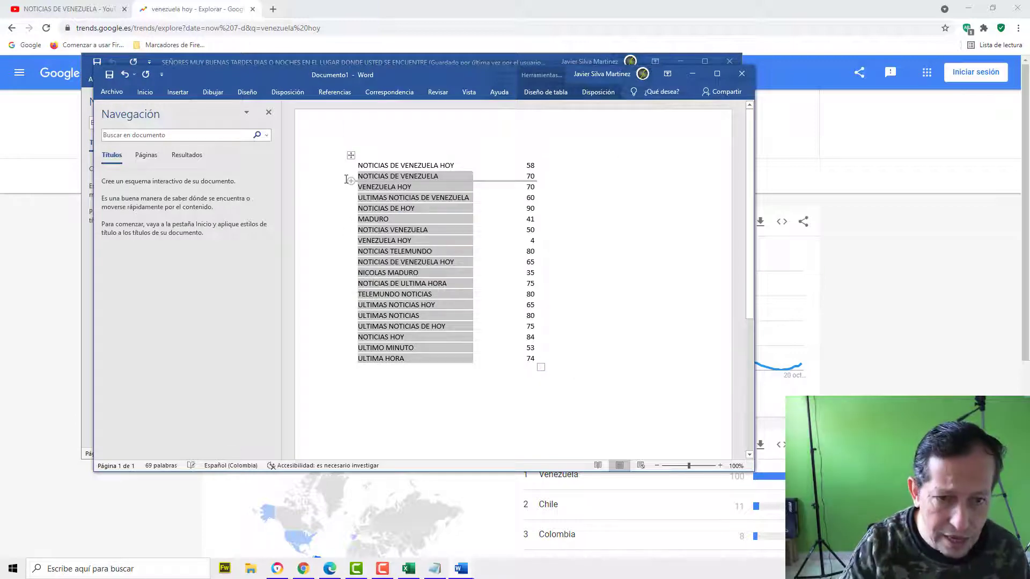
key(shift+F3)
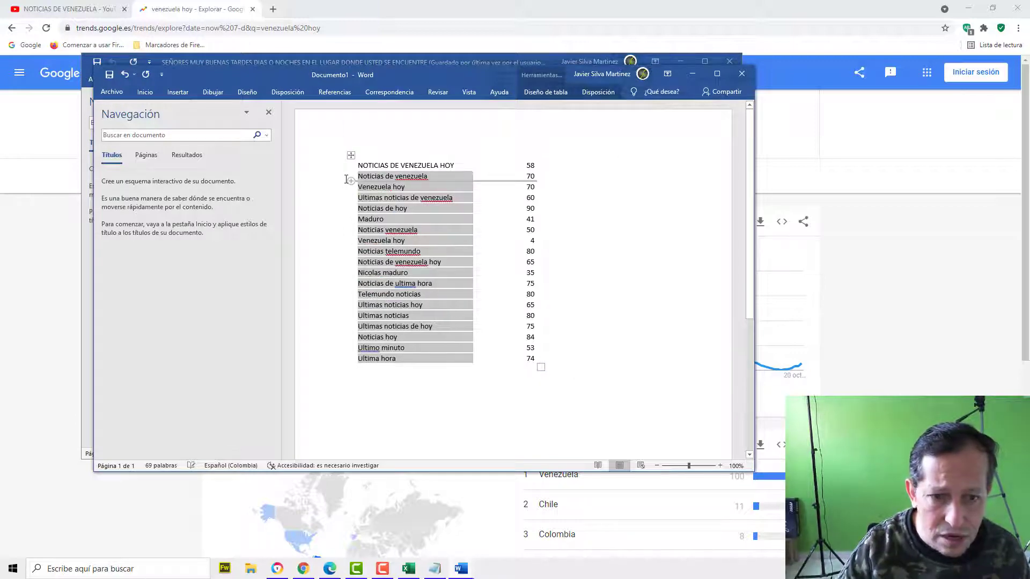
key(shift+F3)
key(shift+F3)
key(shift+F3)
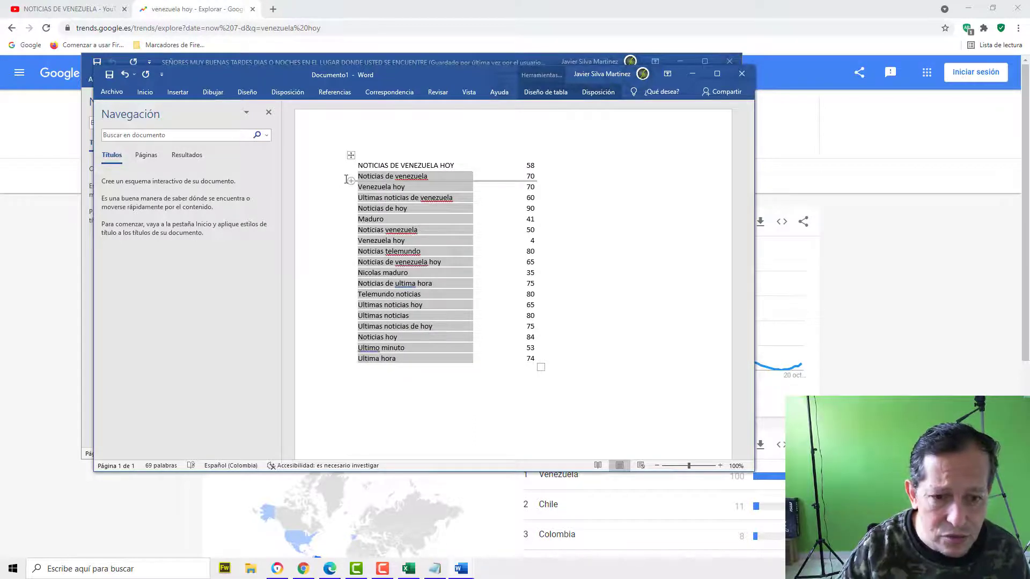
click(427, 197)
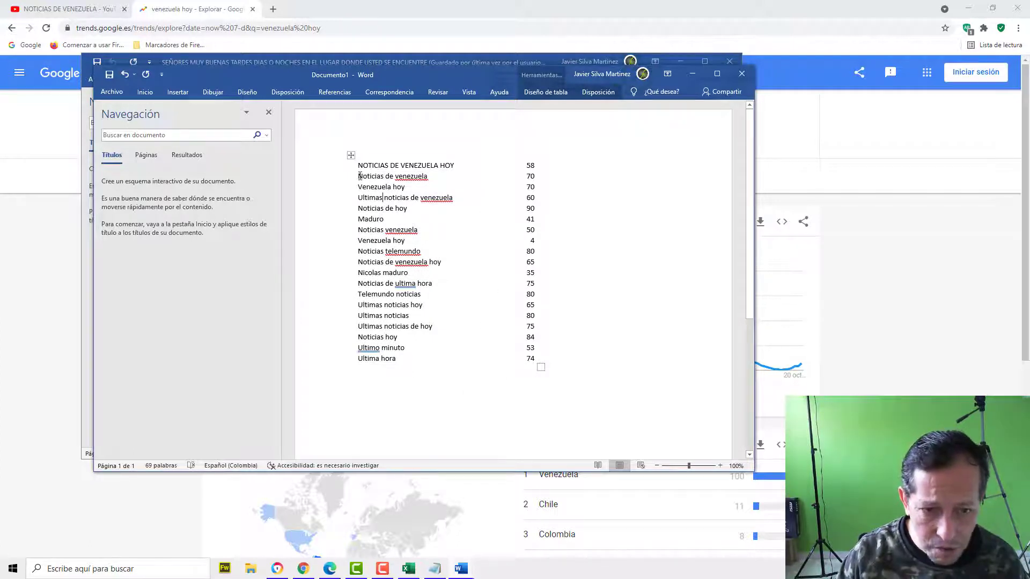
- Copy the sentence-case keywords, from "Noticias de venezuela" to "Ultima hora", into the Notepad note
drag(362, 181, 455, 361)
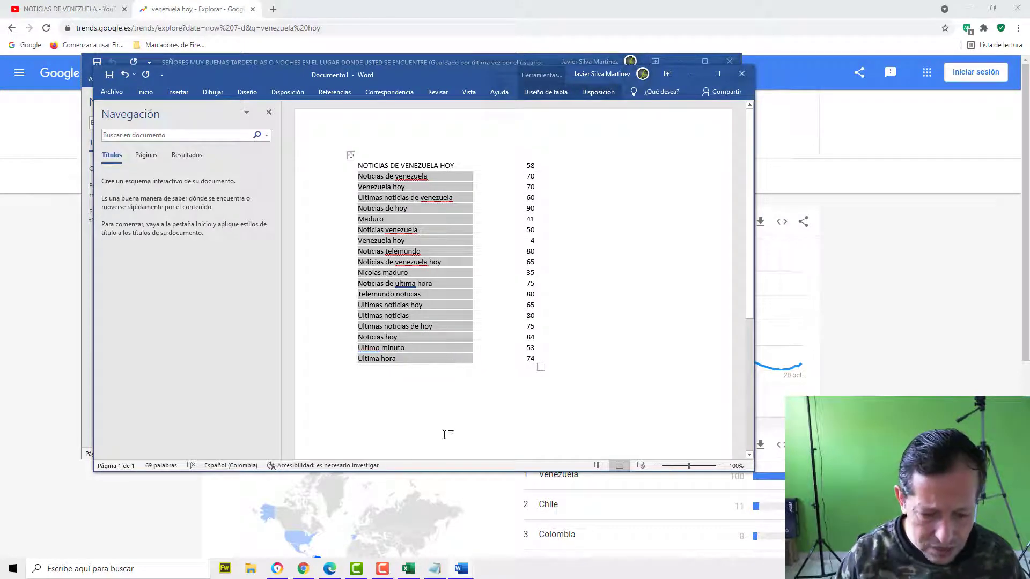
click(427, 575)
key(ctrl+v)
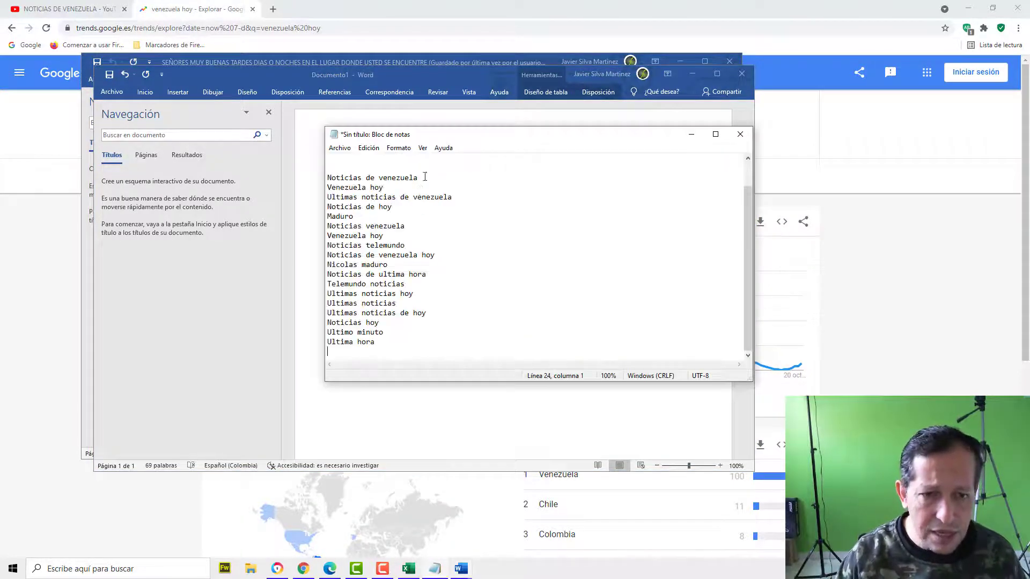
- Place the Notepad window beside the Word table and move "Noticias de hoy" to the top of the pasted keyword list
click(420, 158)
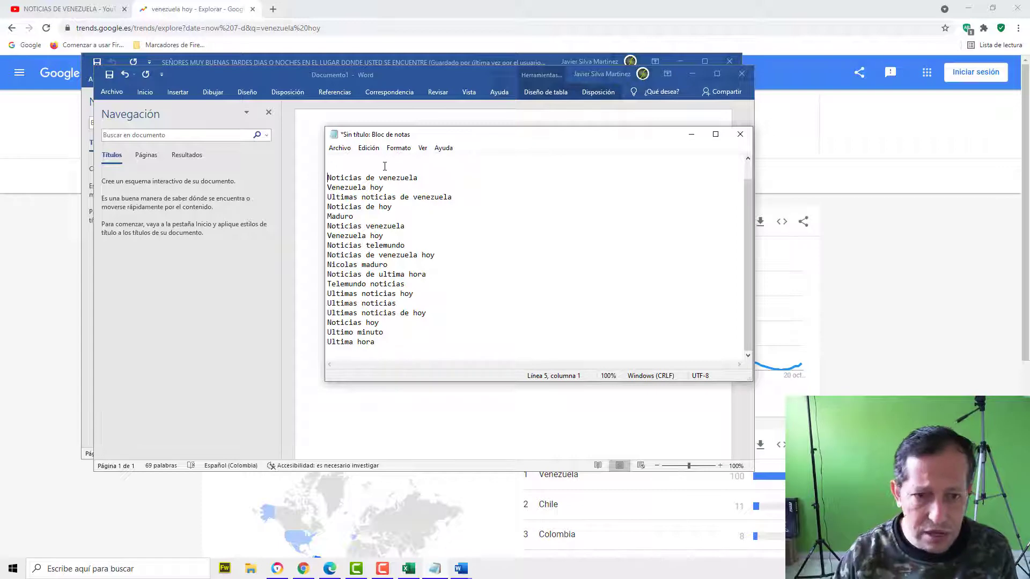
drag(453, 133, 741, 140)
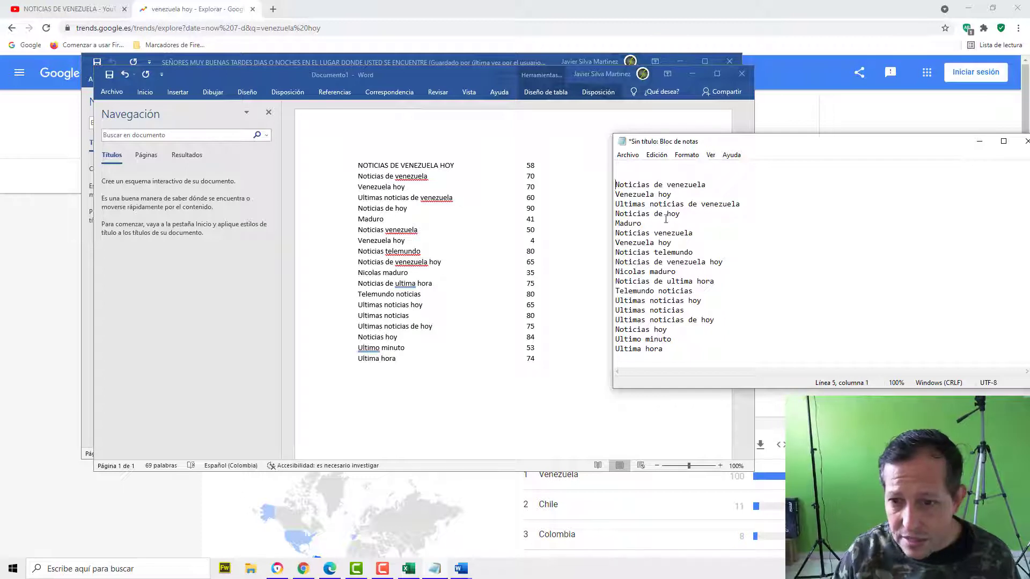
drag(687, 215, 612, 215)
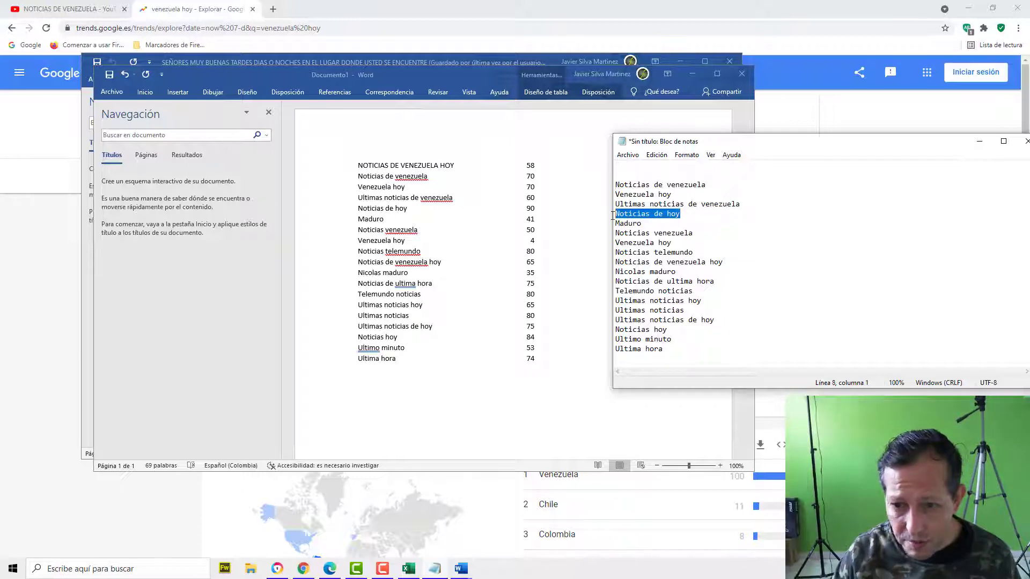
click(618, 177)
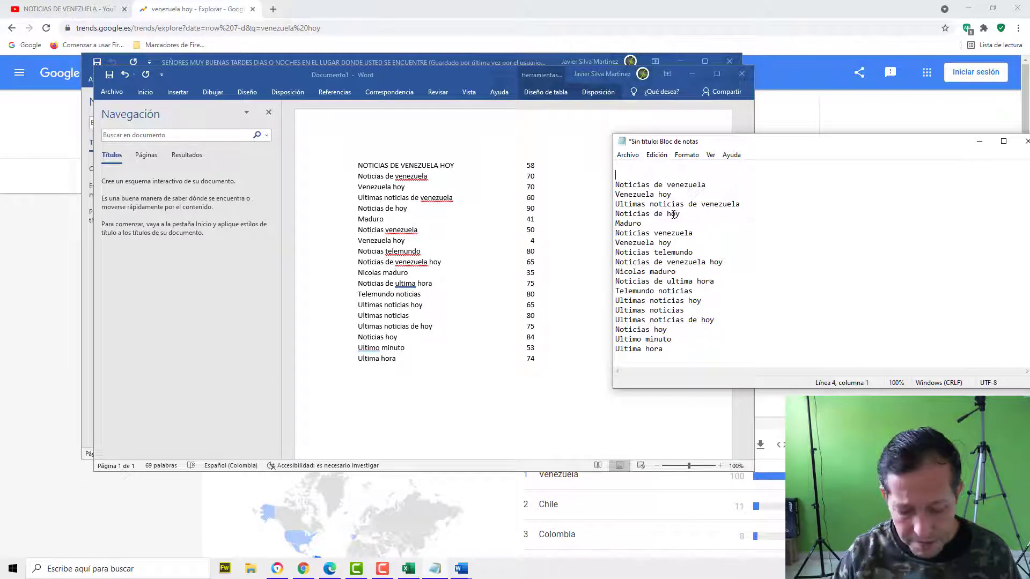
key(ctrl+v)
drag(681, 215, 587, 218)
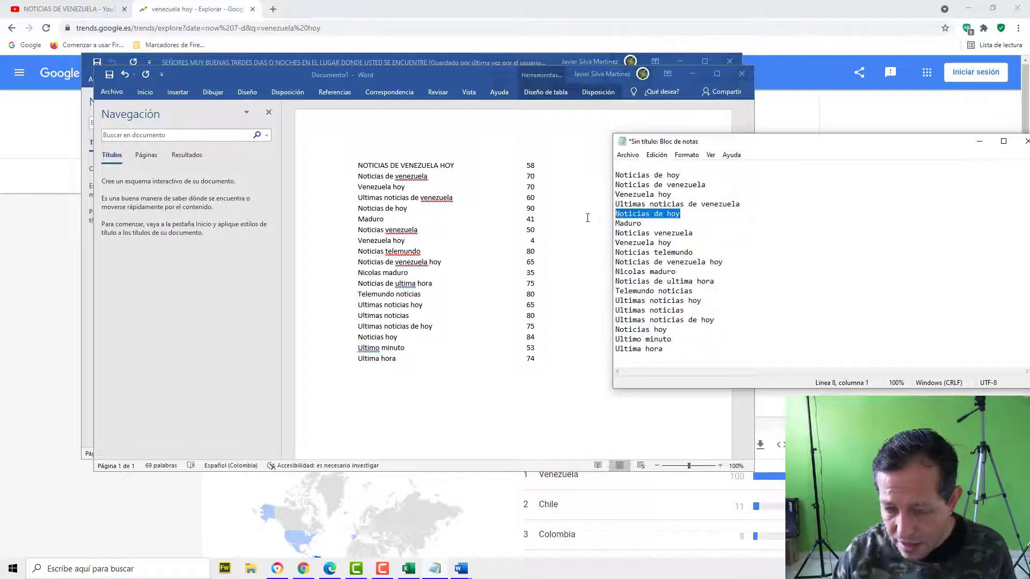
key(Delete)
key(Delete)
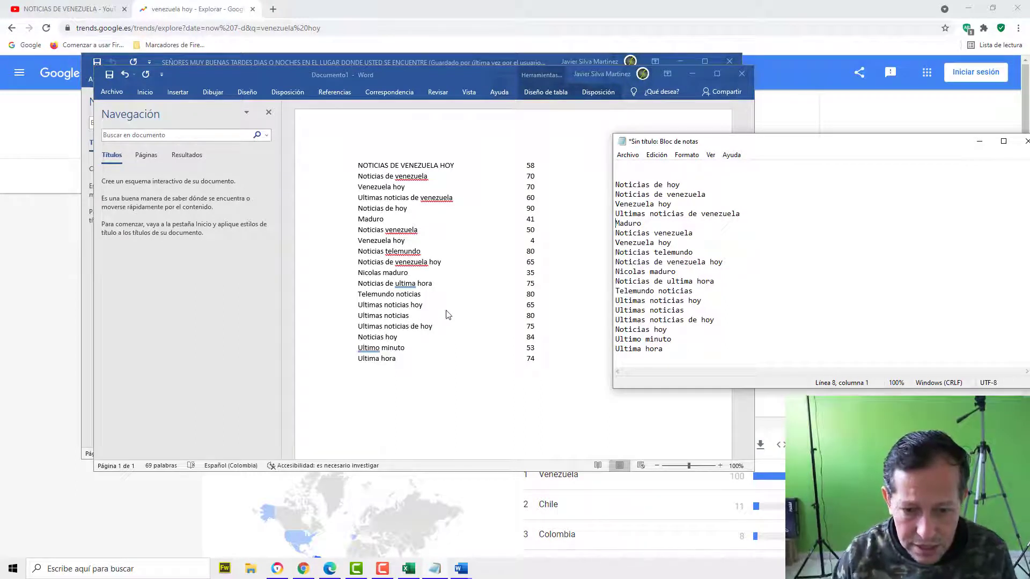
- Move the keyword "Ultimas noticias" to its own line directly below "Noticias de hoy" in the Notepad list
key(alt+Tab)
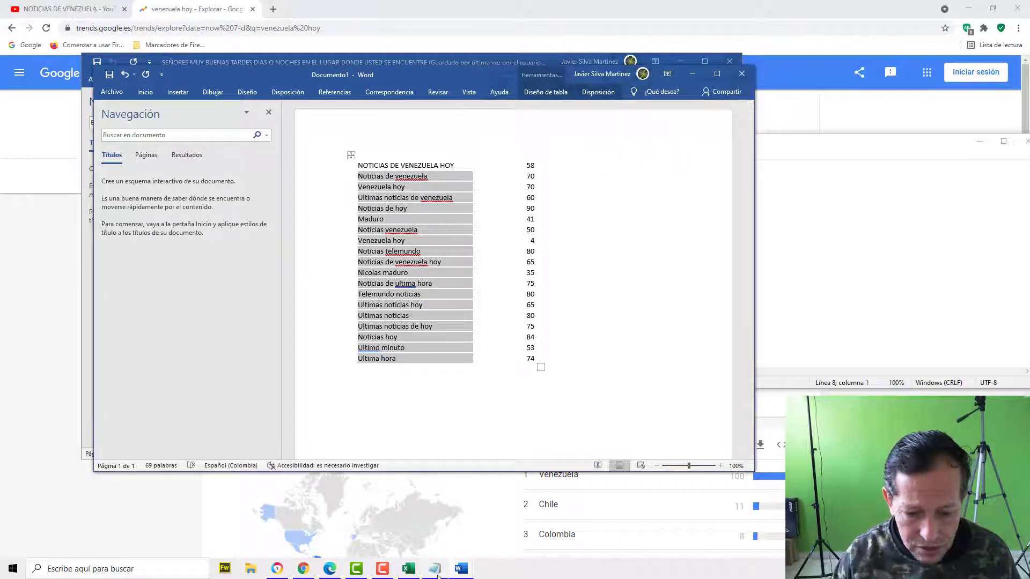
key(alt+Tab)
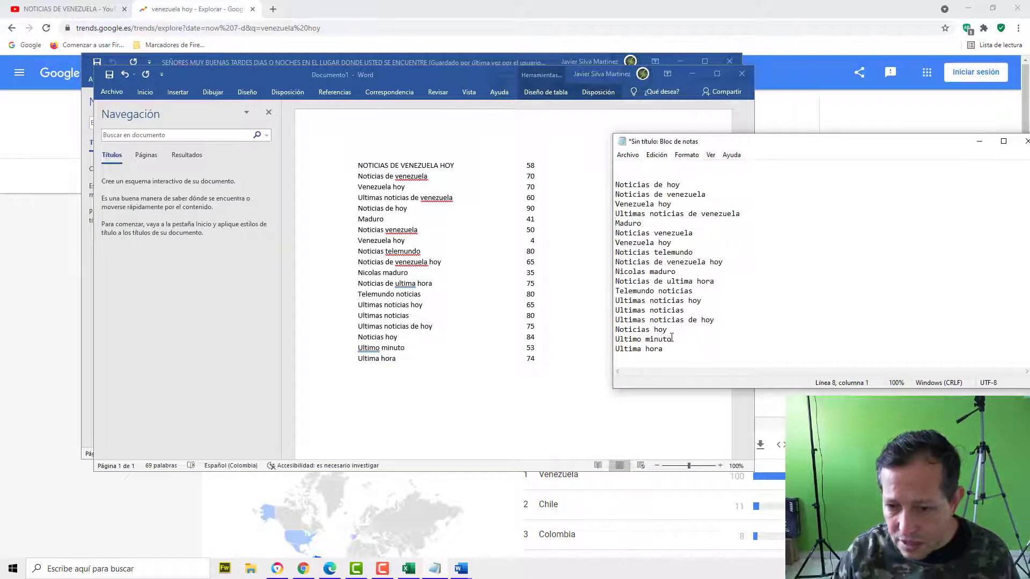
drag(691, 309, 609, 313)
key(ctrl+c)
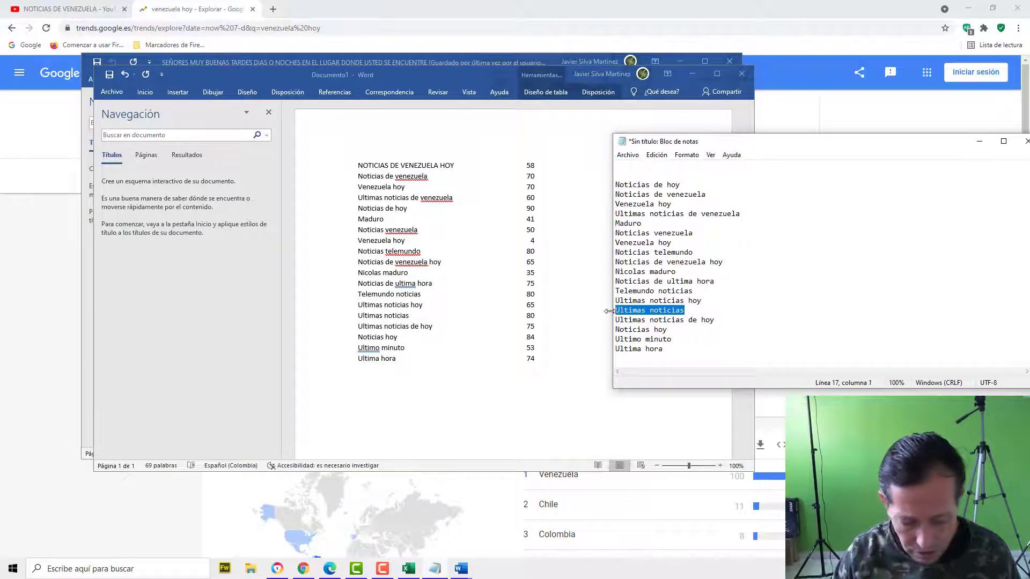
click(685, 184)
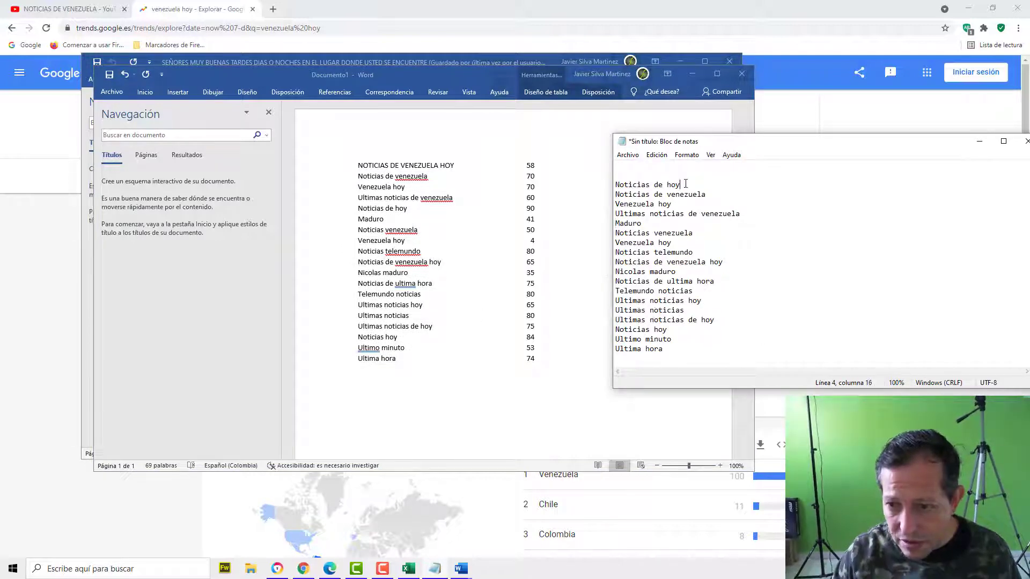
key(Return)
key(ctrl+v)
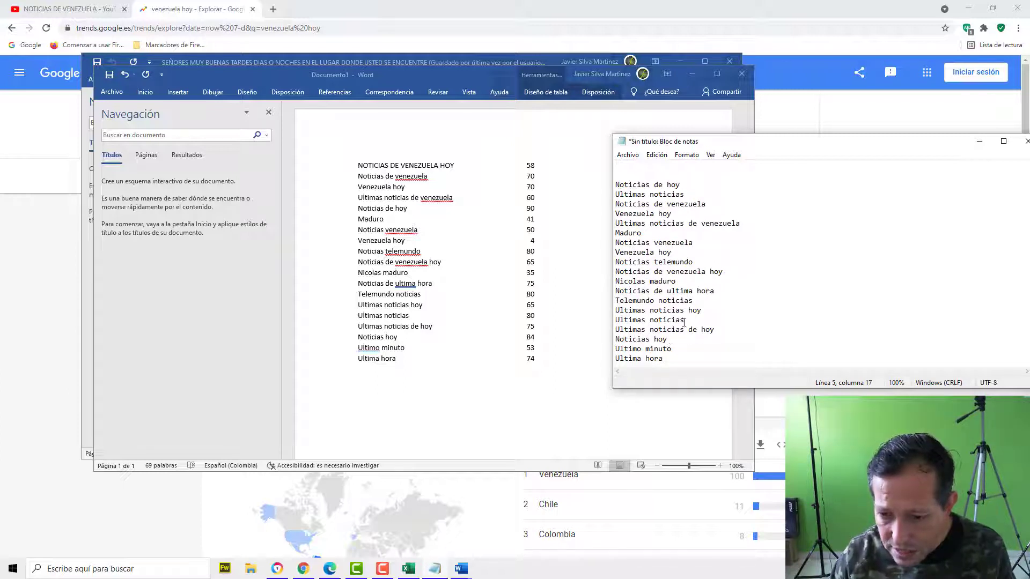
drag(685, 320, 621, 320)
key(Delete)
key(Delete)
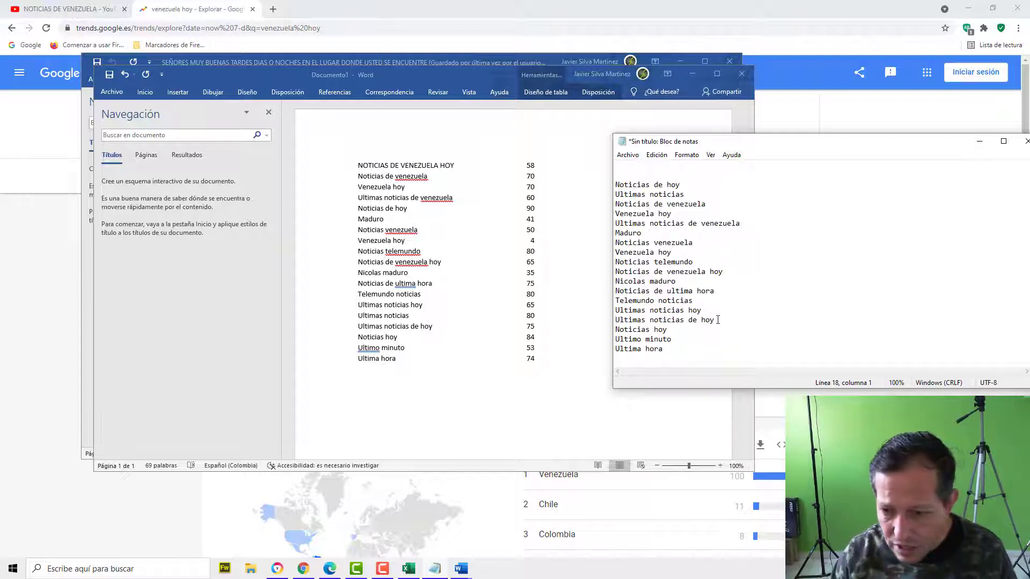
- Select the keyword "Ultimas noticias de hoy" in the Notepad list
drag(718, 321, 618, 321)
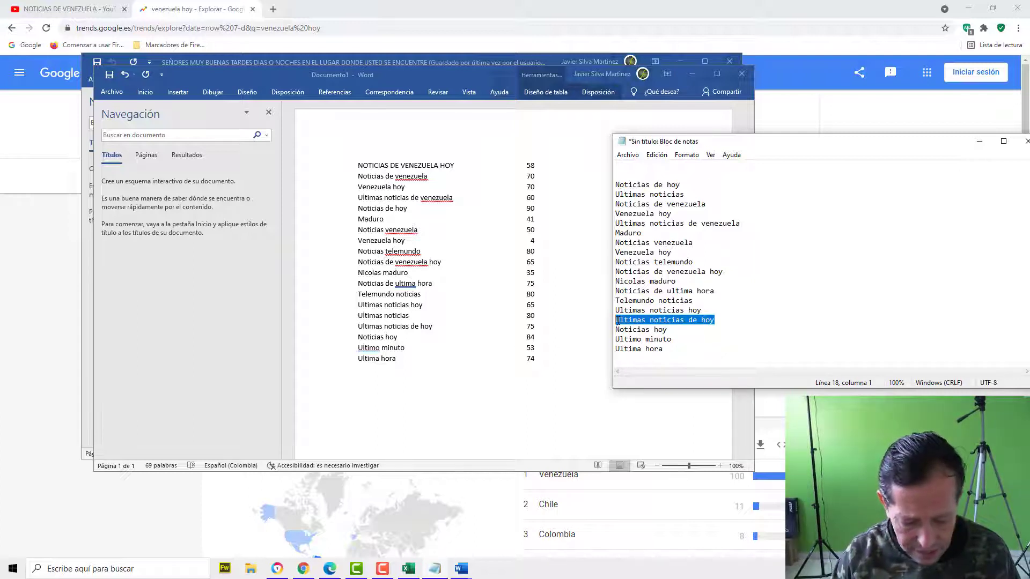